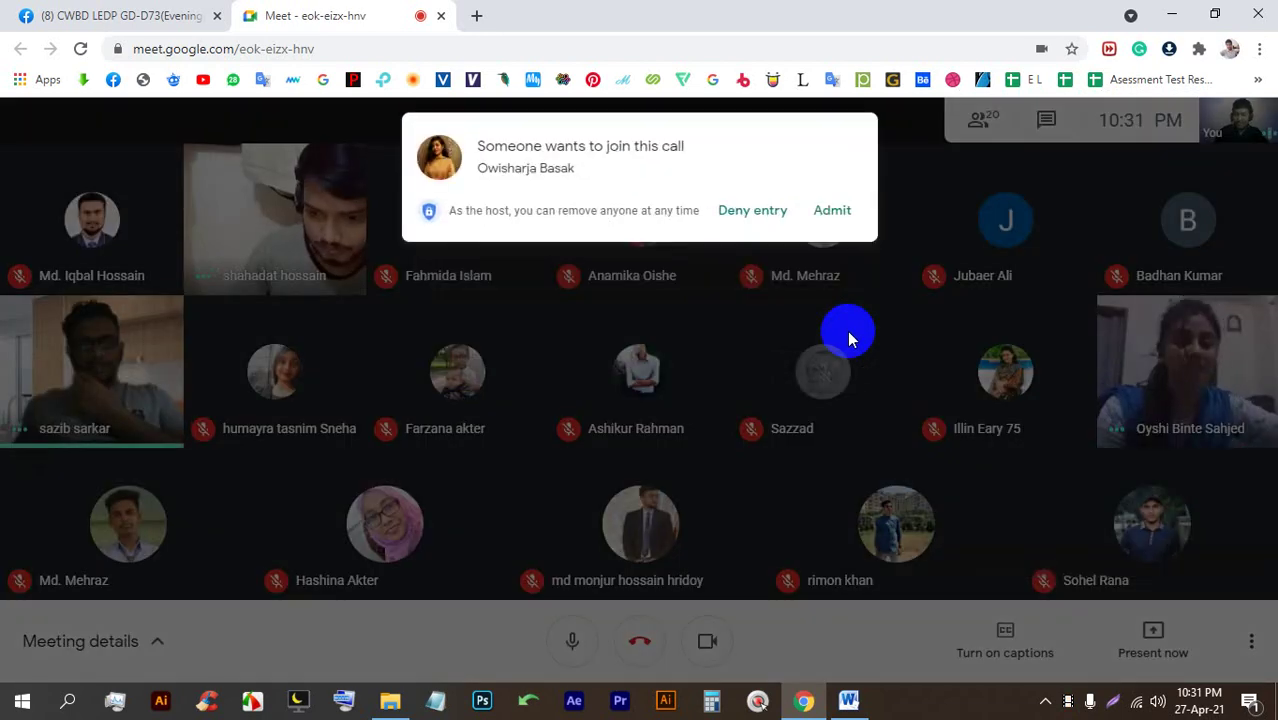
- Admit the waiting student and share your entire screen with the class
left_click(834, 210)
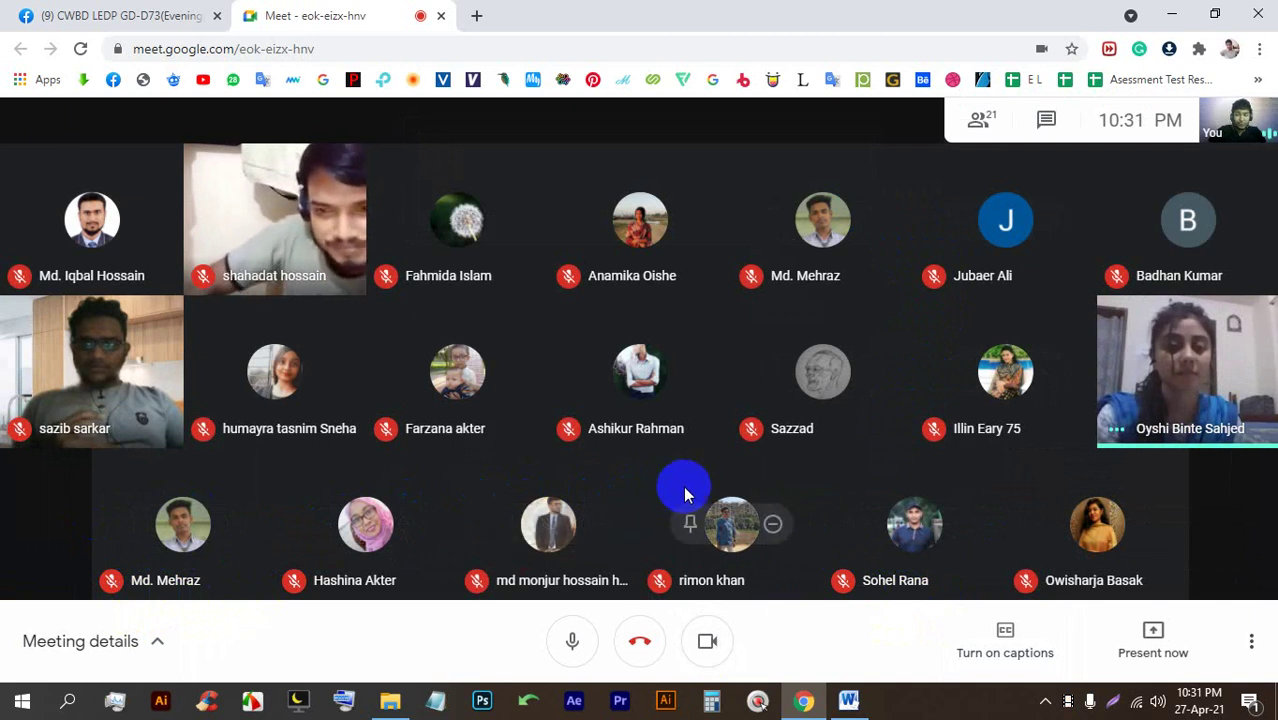
left_click(1112, 632)
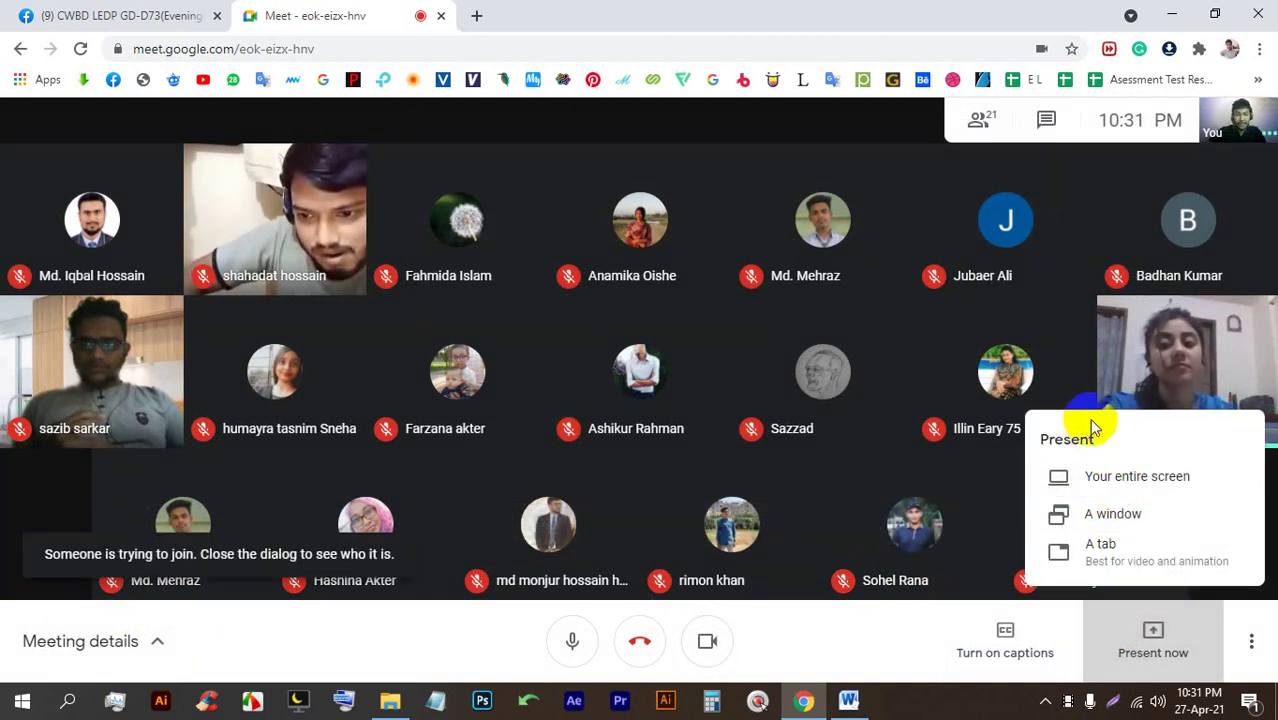
left_click(1145, 484)
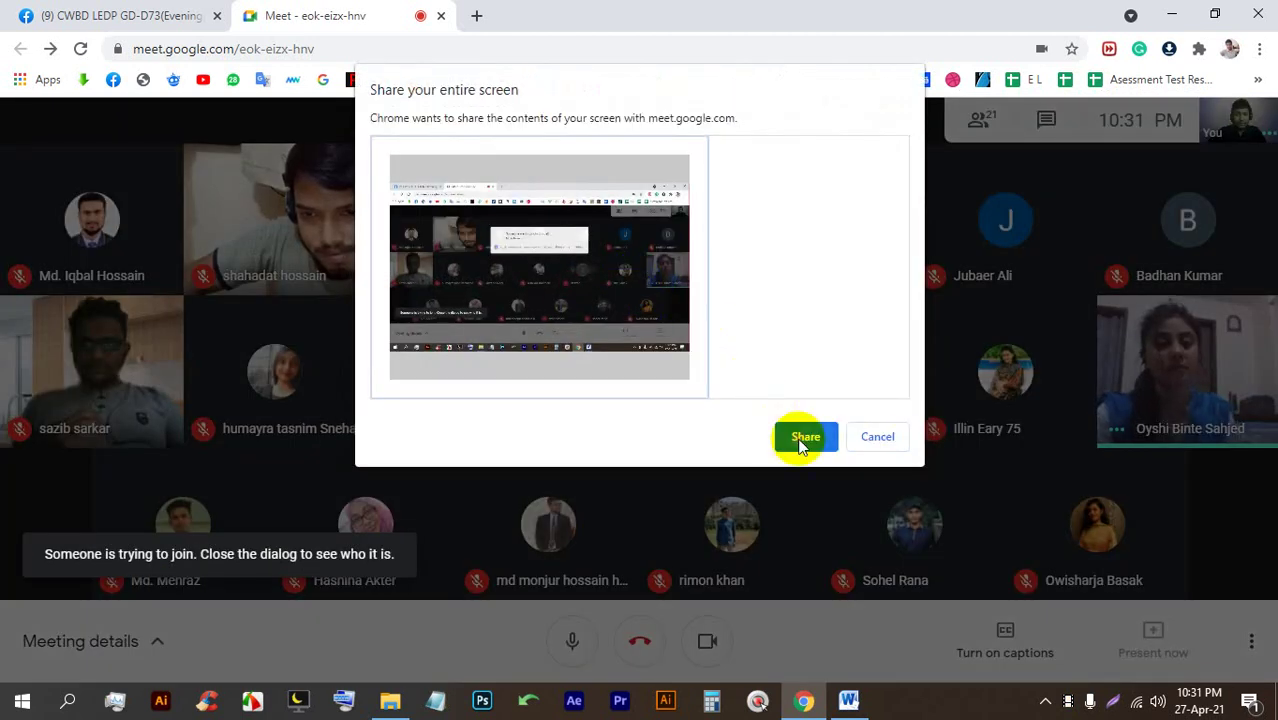
left_click(800, 440)
left_click(836, 210)
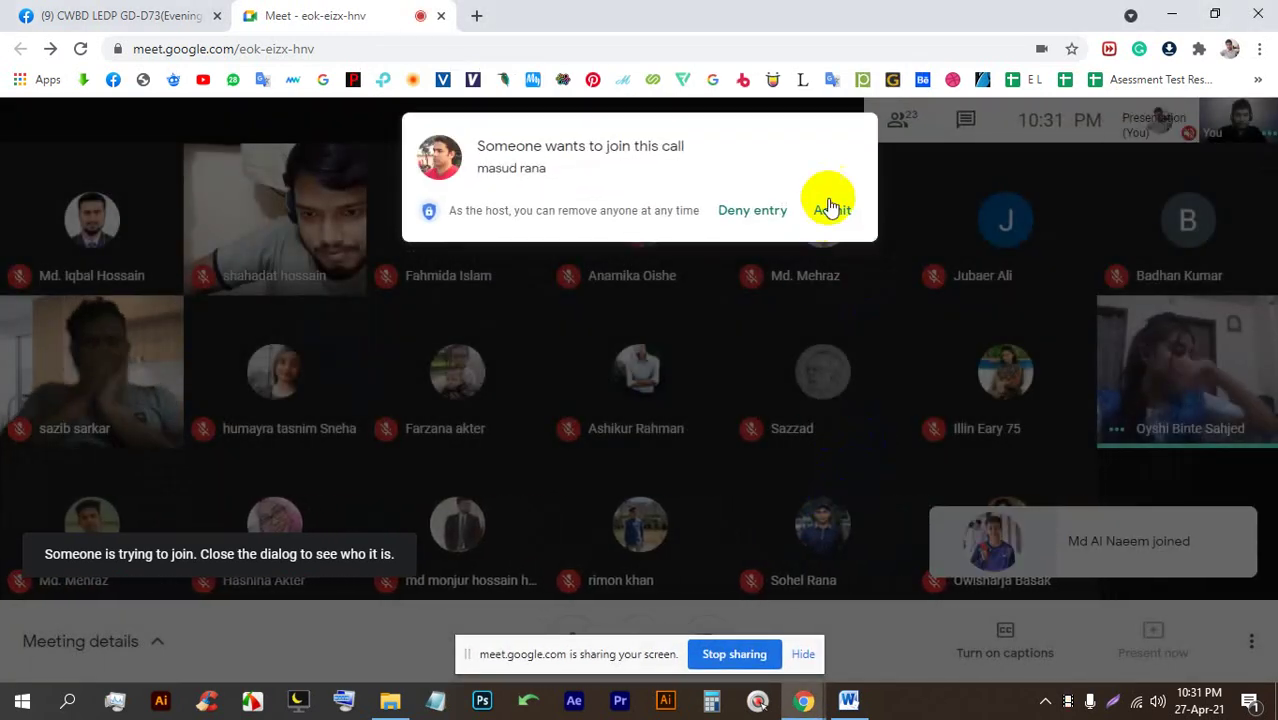
- Admit the next student, hide the sharing notice, and open a blank new tab
left_click(828, 212)
left_click(803, 654)
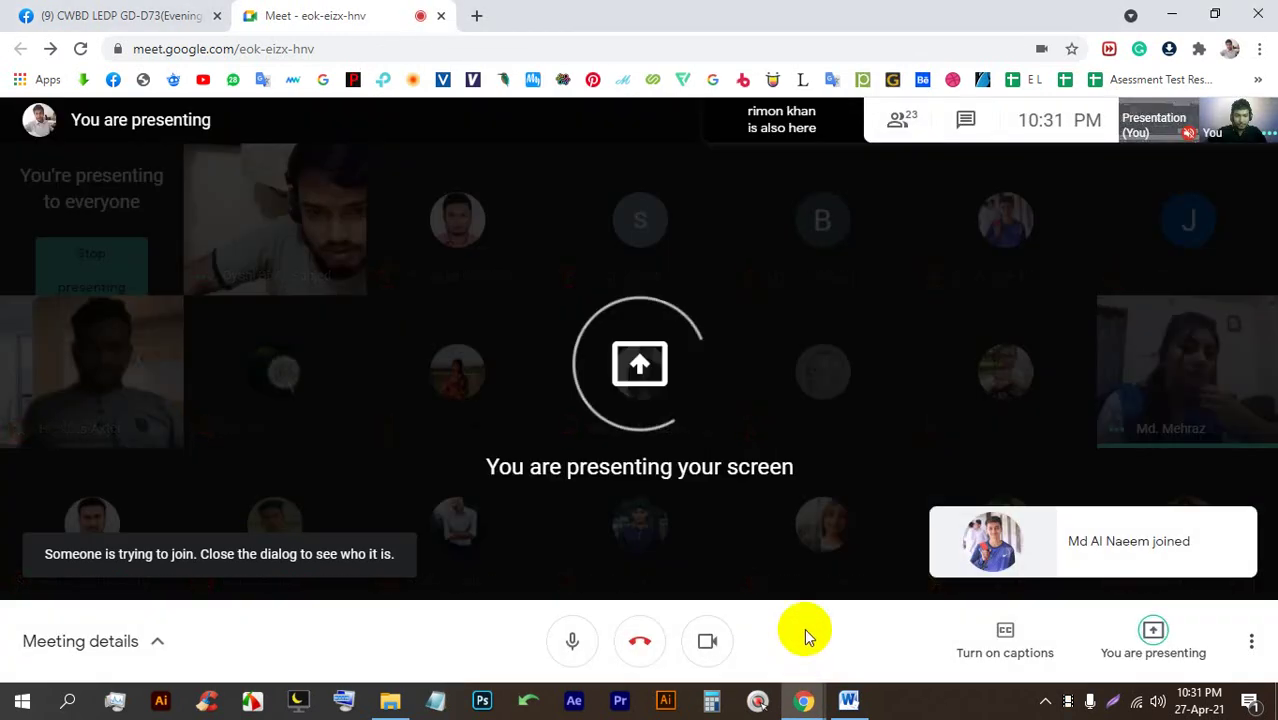
left_click(476, 15)
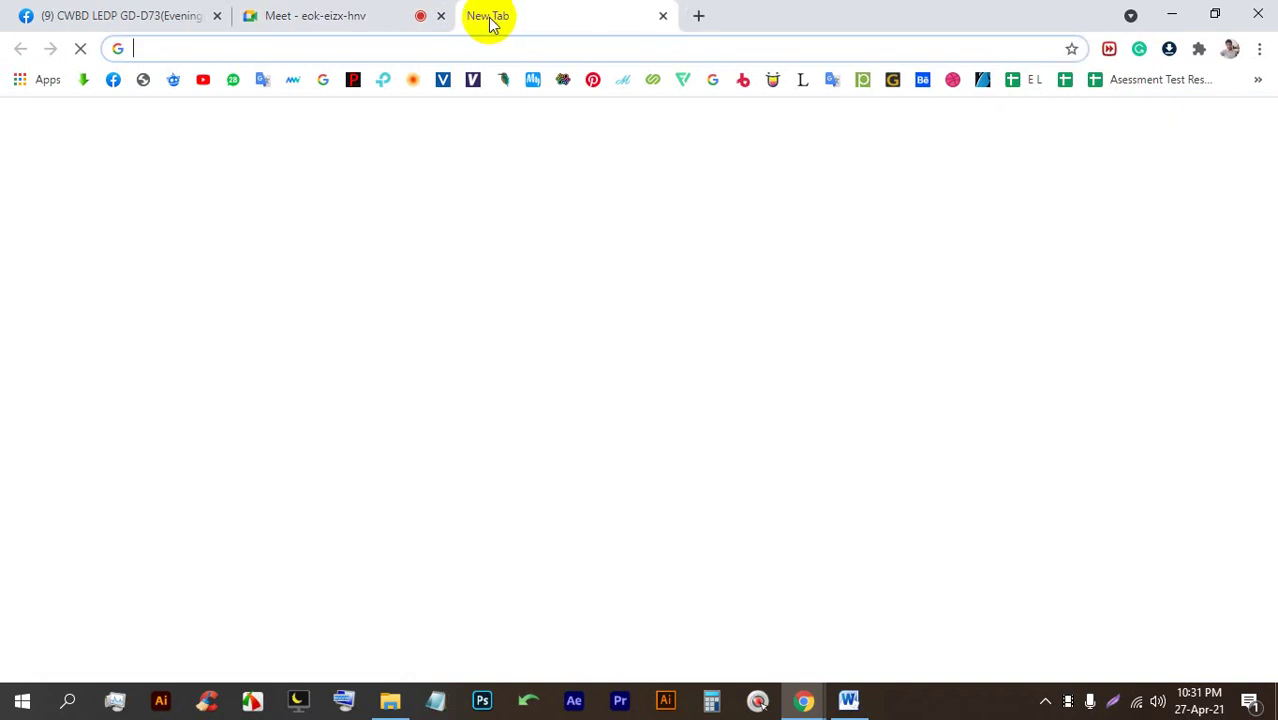
- Open the Batch-73 attendance spreadsheet from the bookmarks
left_click(581, 51)
type("199")
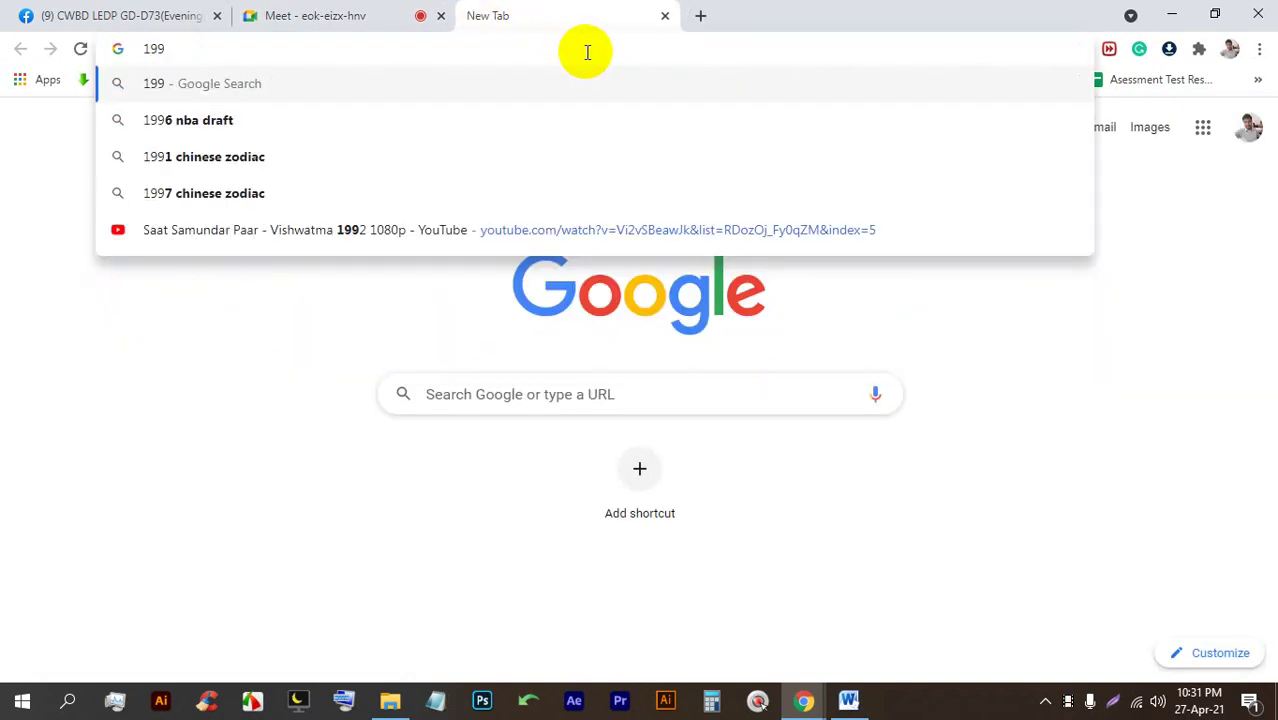
key("BackSpace")
key("BackSpace")
key("BackSpace")
key("Escape")
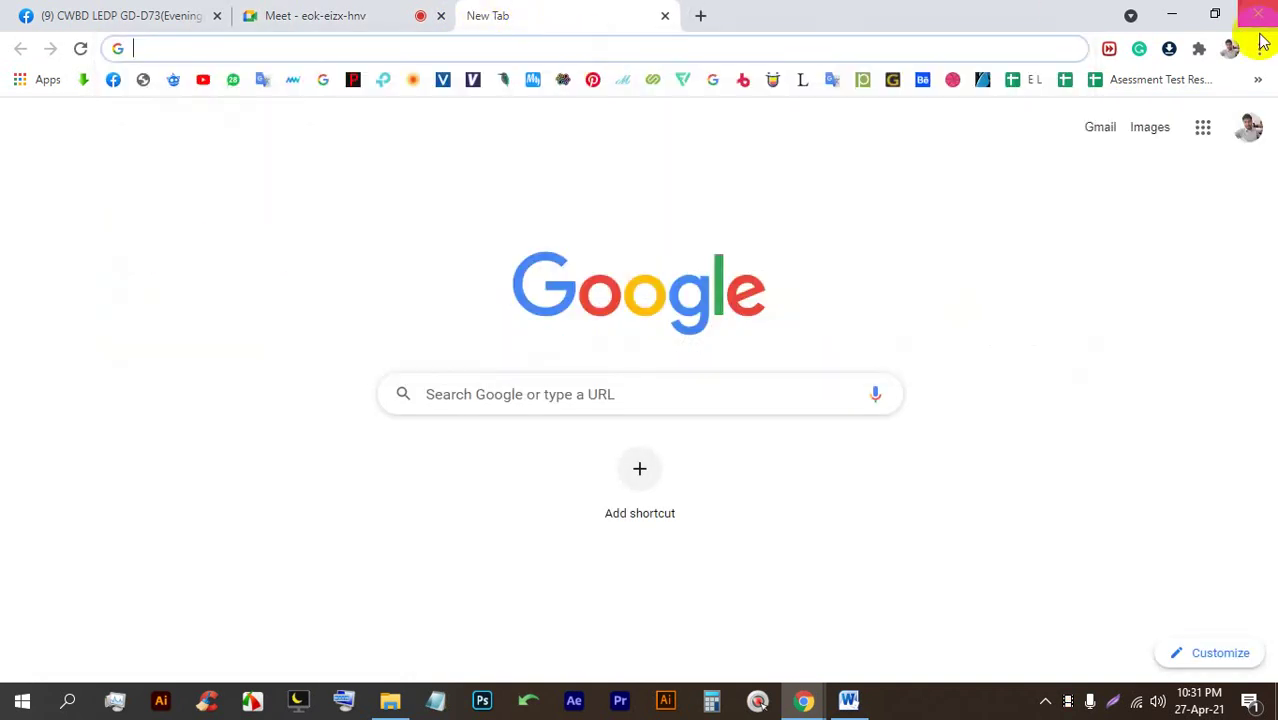
left_click(1257, 80)
scroll(1070, 536, "down", 5)
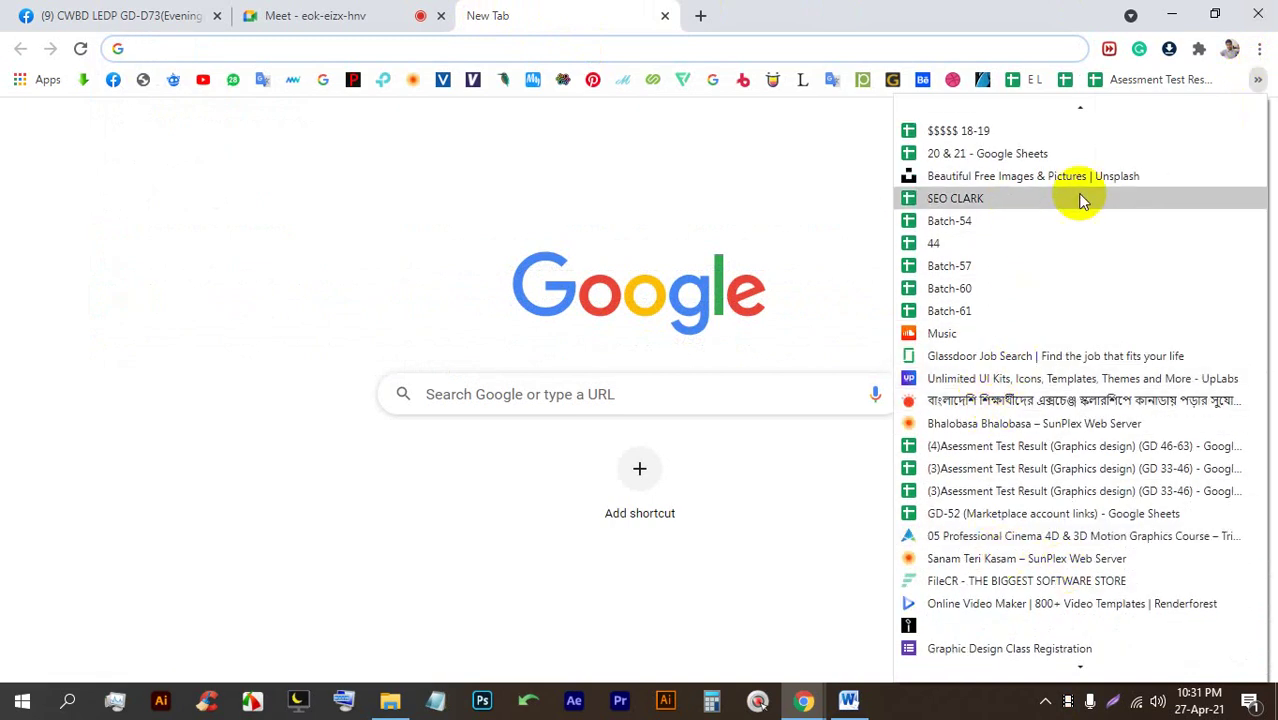
scroll(1020, 540, "down", 8)
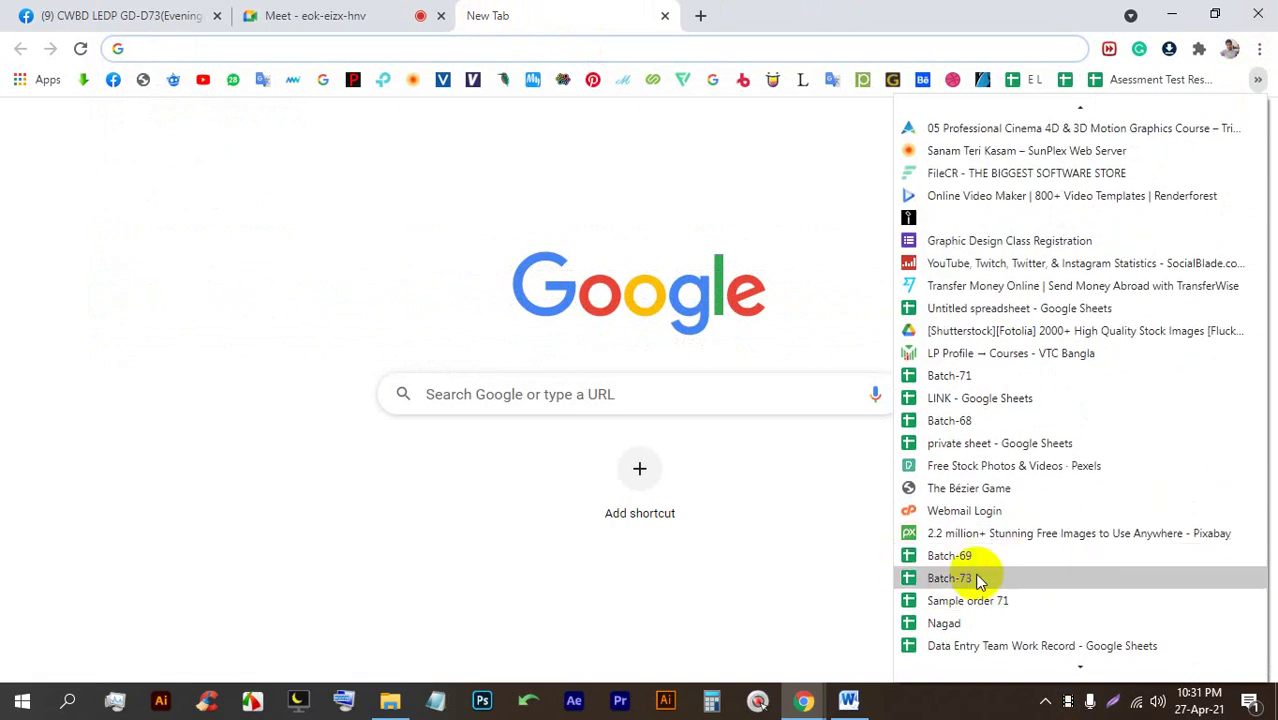
left_click(966, 577)
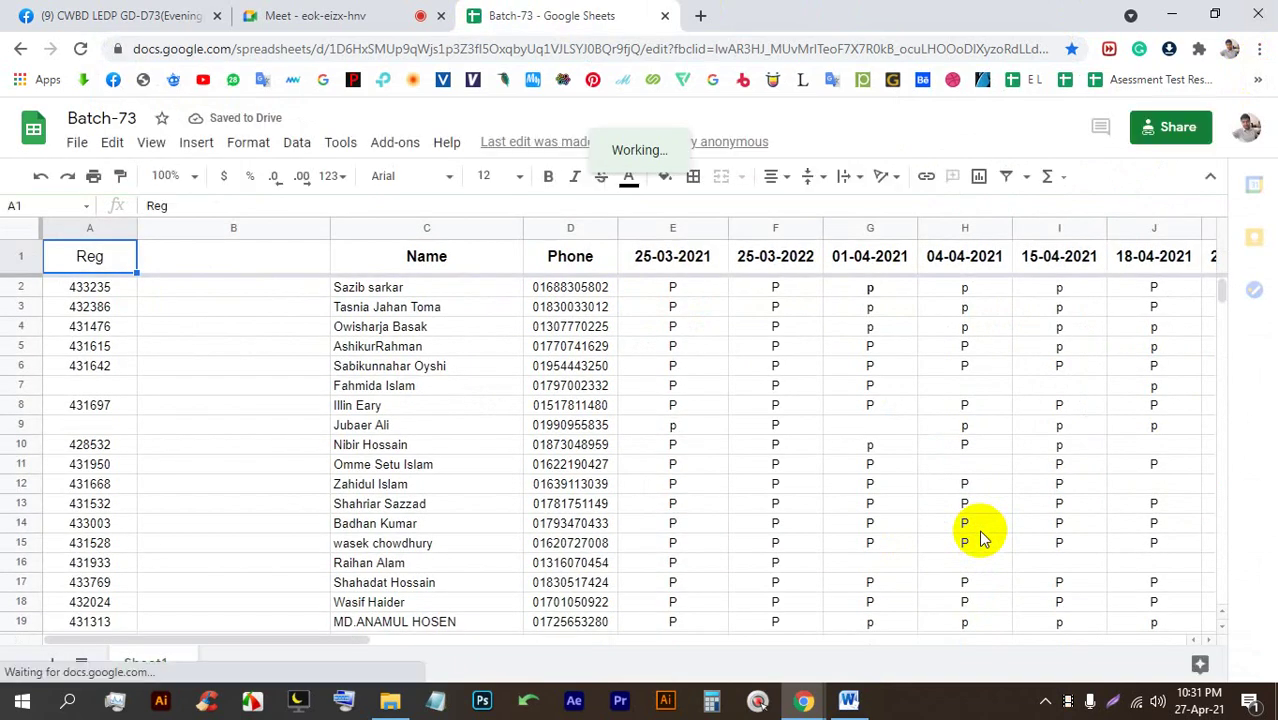
- Insert an empty column to the right of the 25-04-2021 column M
left_click_drag(358, 639, 580, 615)
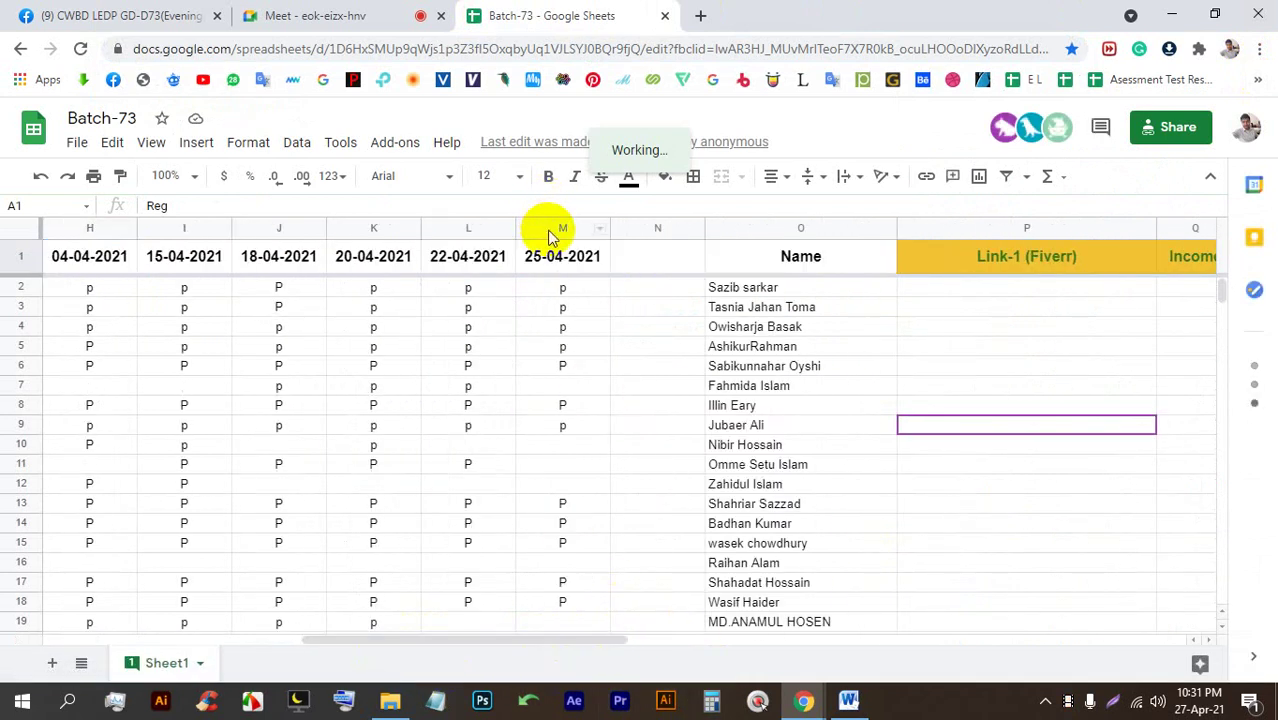
left_click(550, 232)
right_click(552, 232)
left_click(611, 334)
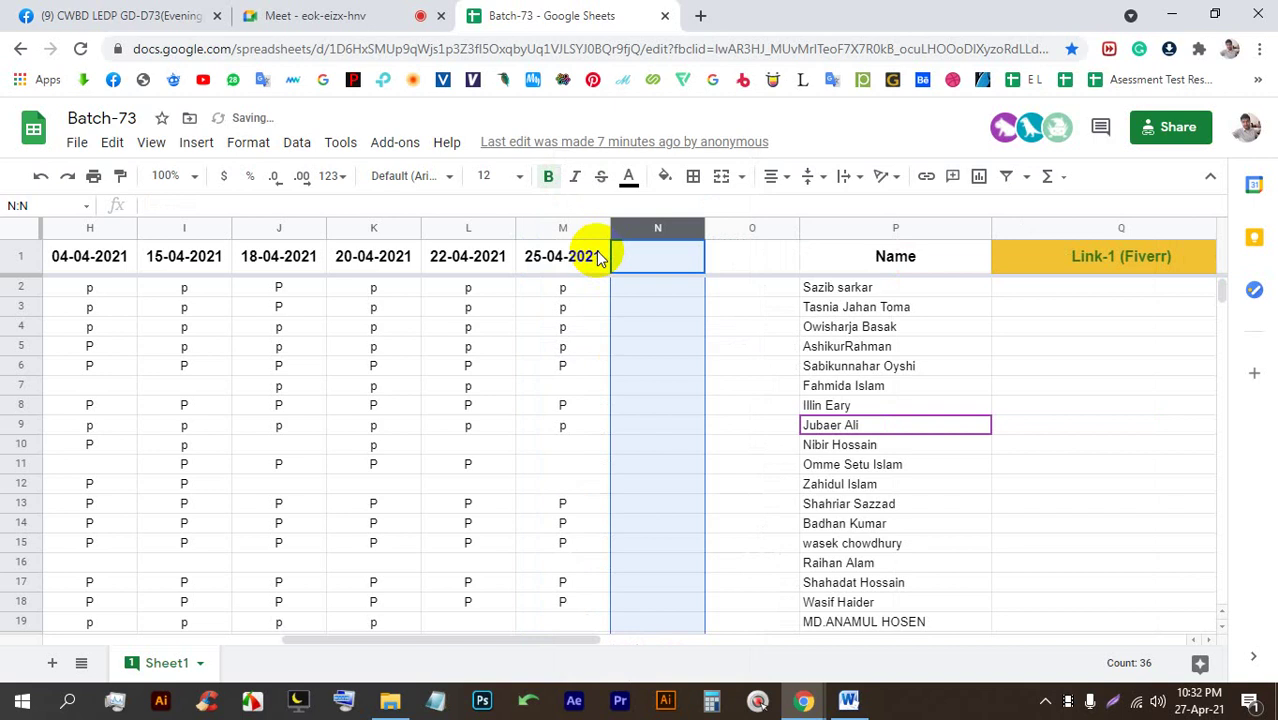
right_click(651, 232)
- Admit the waiting participant, then head column N with 27-04-2021 and select the sheet's URL
left_click(335, 15)
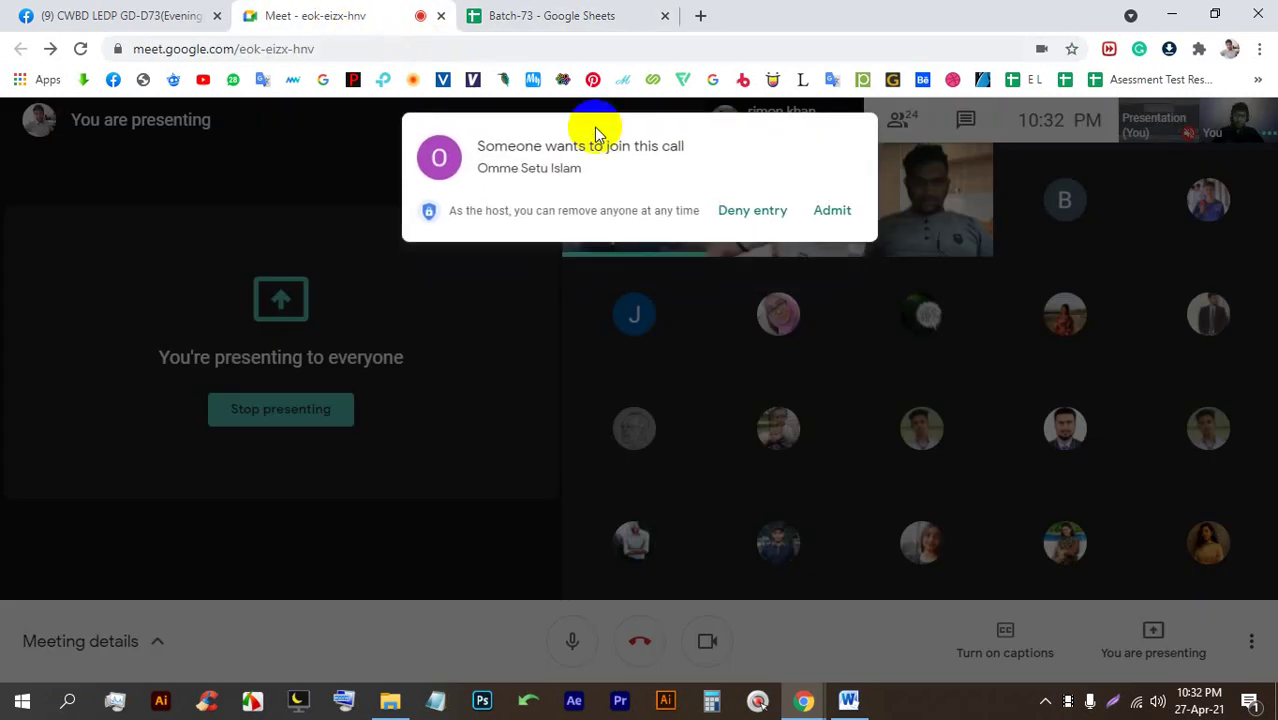
left_click(831, 210)
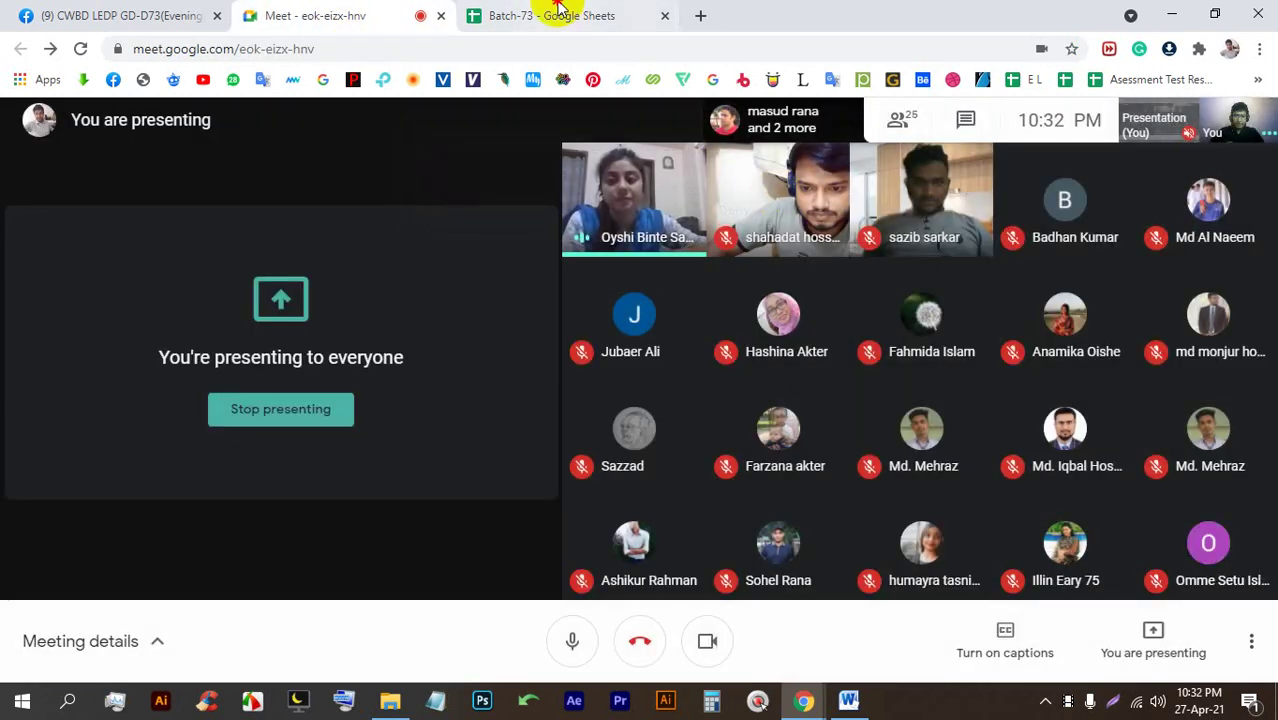
left_click(551, 15)
left_click(650, 264)
type("27-0")
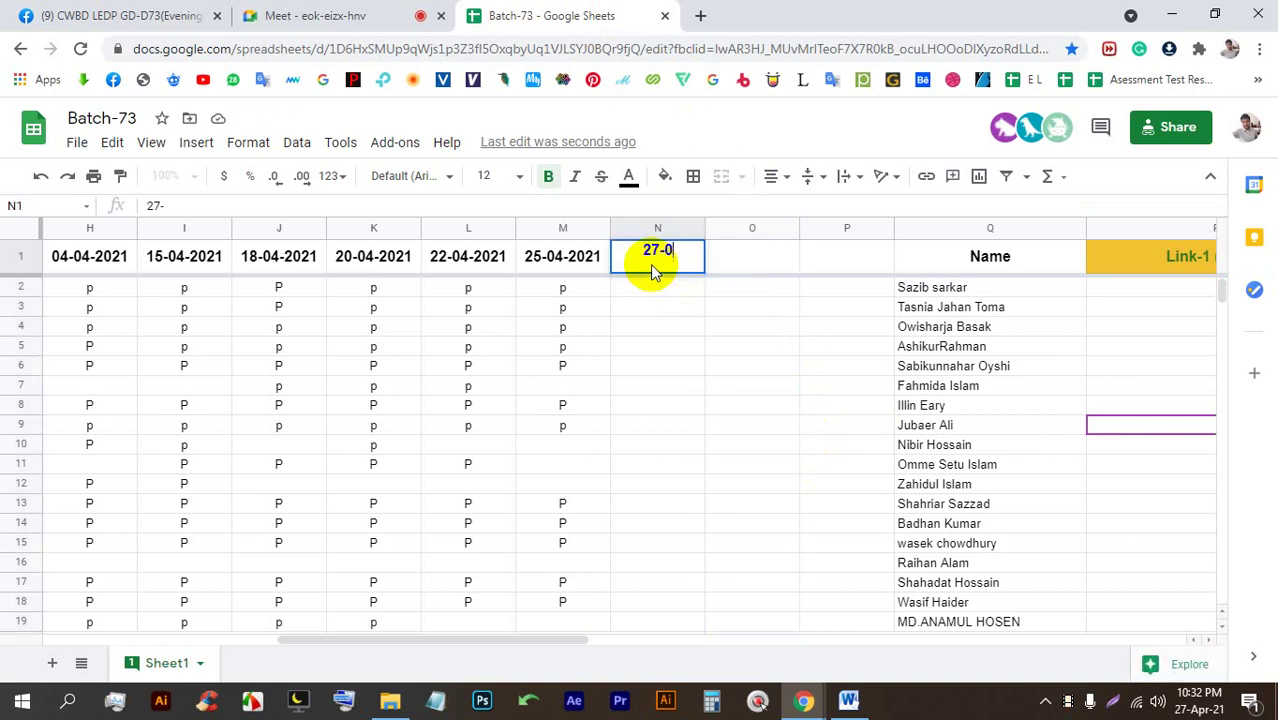
type("4-2021")
left_click(627, 168)
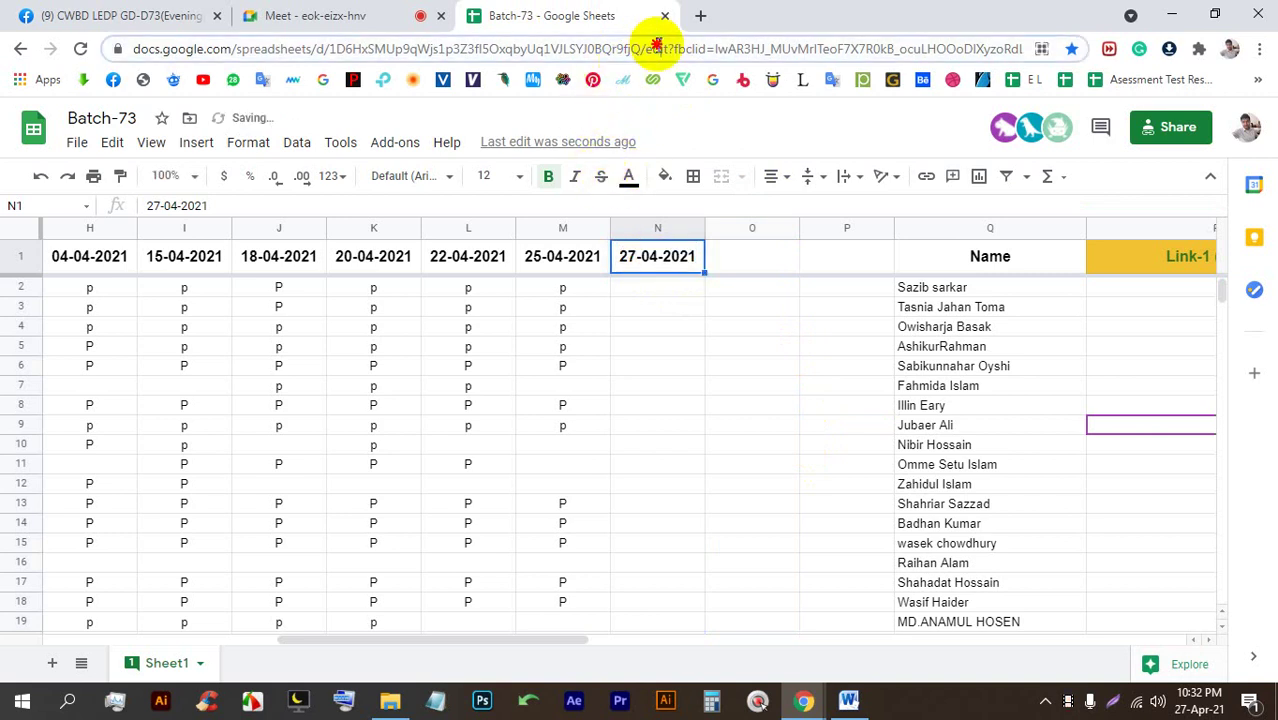
left_click(656, 49)
- Admit two waiting participants and post the Batch-73 sheet link in the meeting chat
left_click(340, 17)
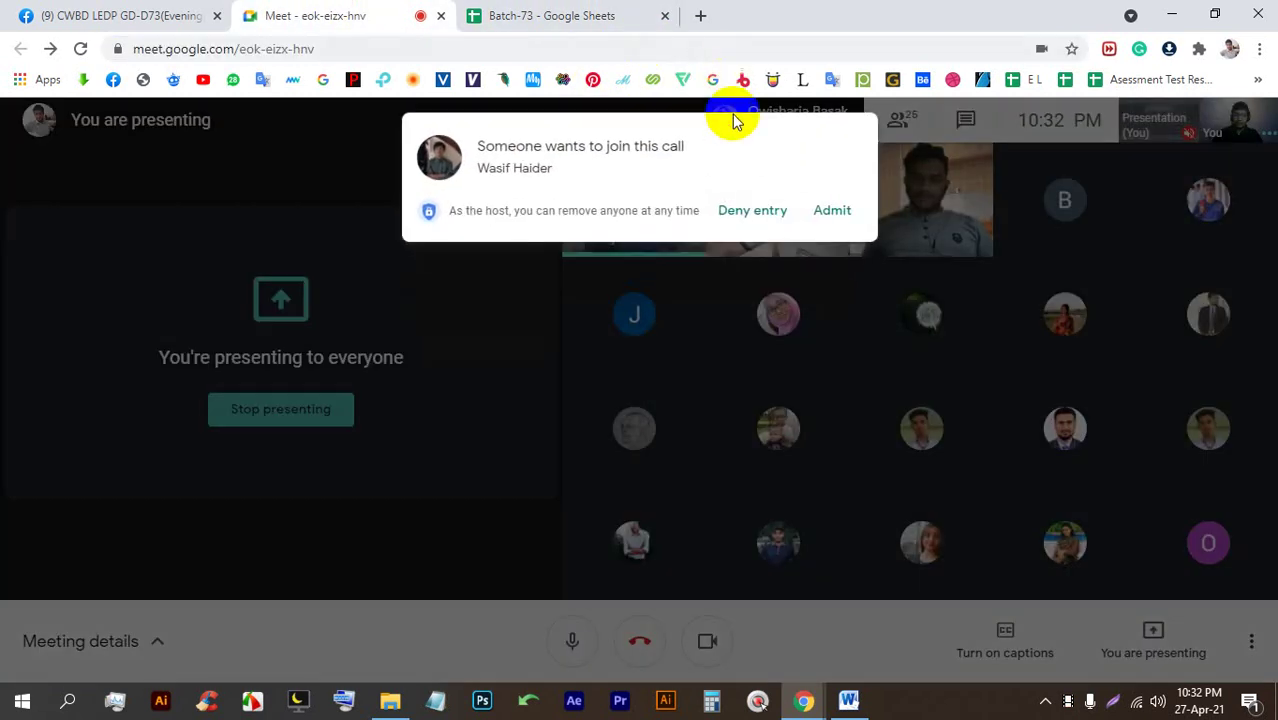
left_click(828, 208)
left_click(828, 210)
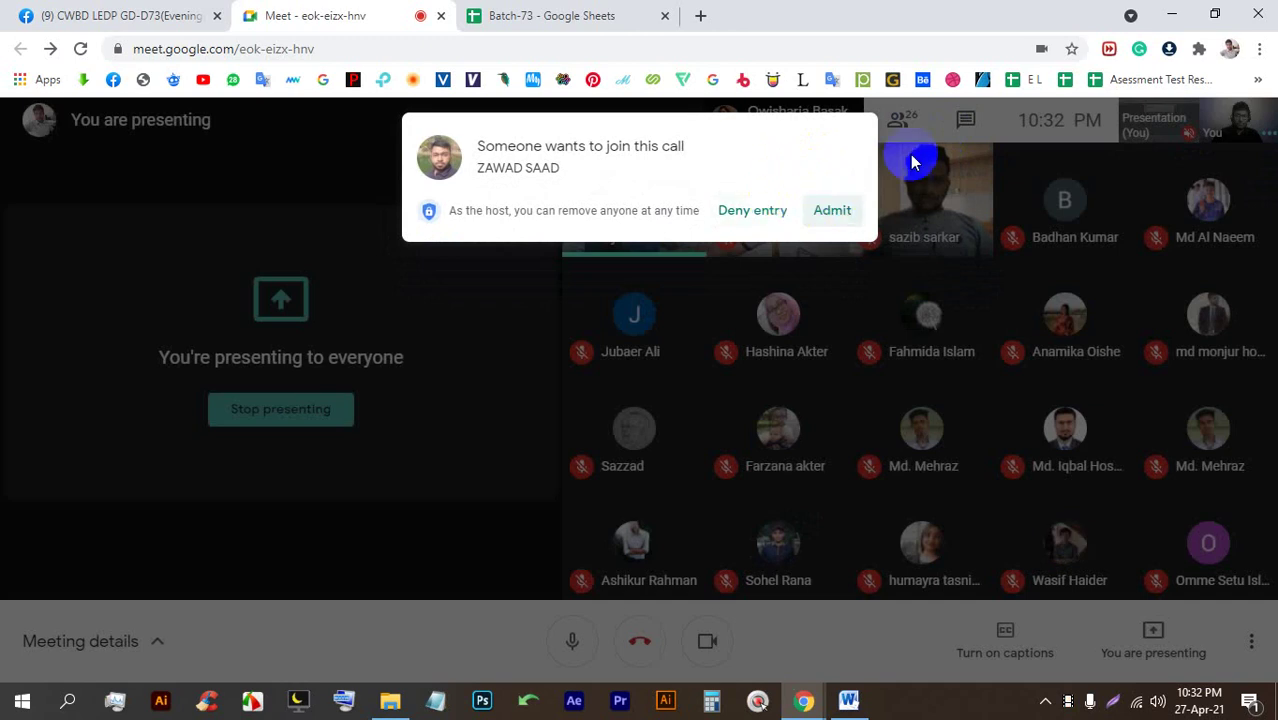
left_click(965, 120)
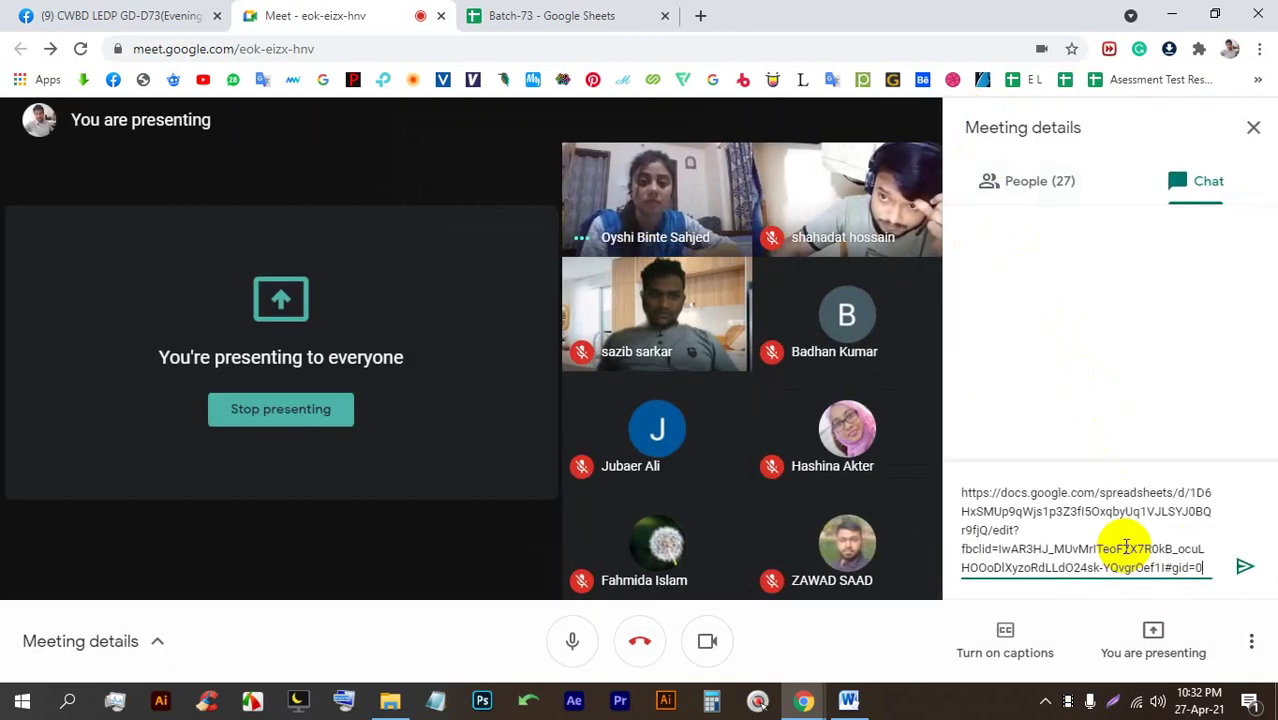
left_click(1246, 566)
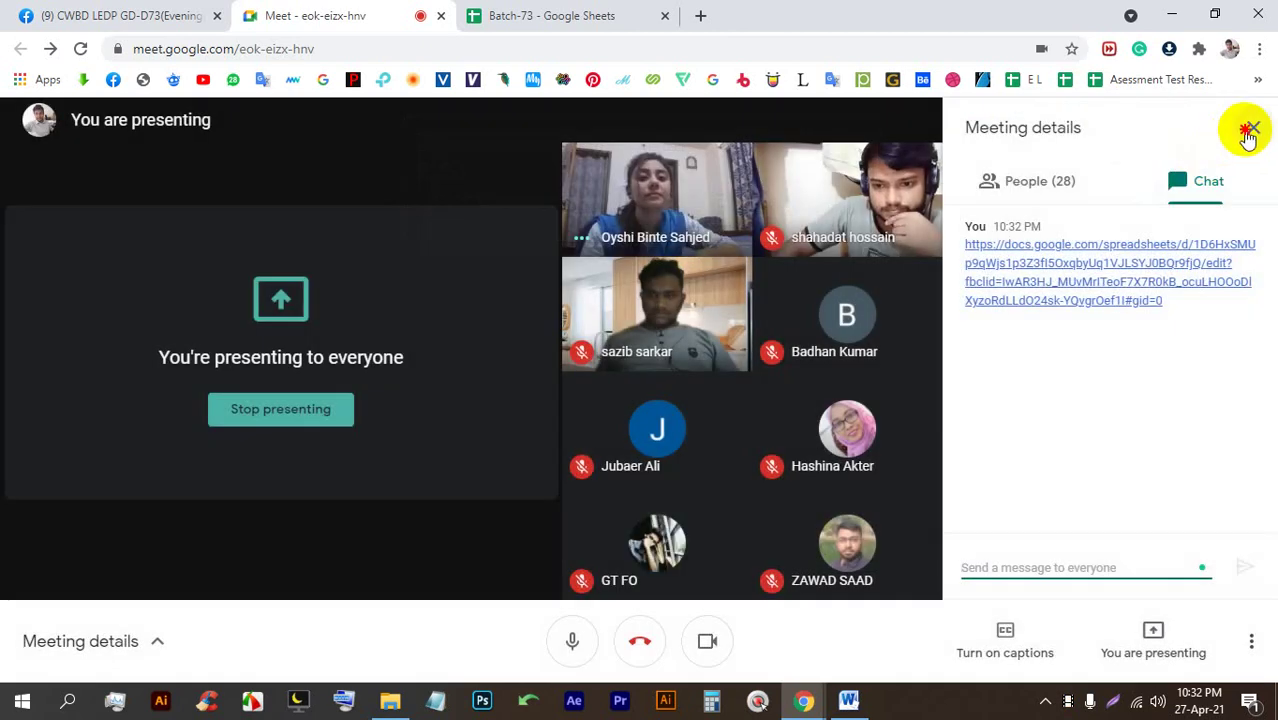
- Admit the newly waiting participant and close the meeting details panel
left_click(1253, 127)
left_click(180, 14)
scroll(622, 535, "down", 5)
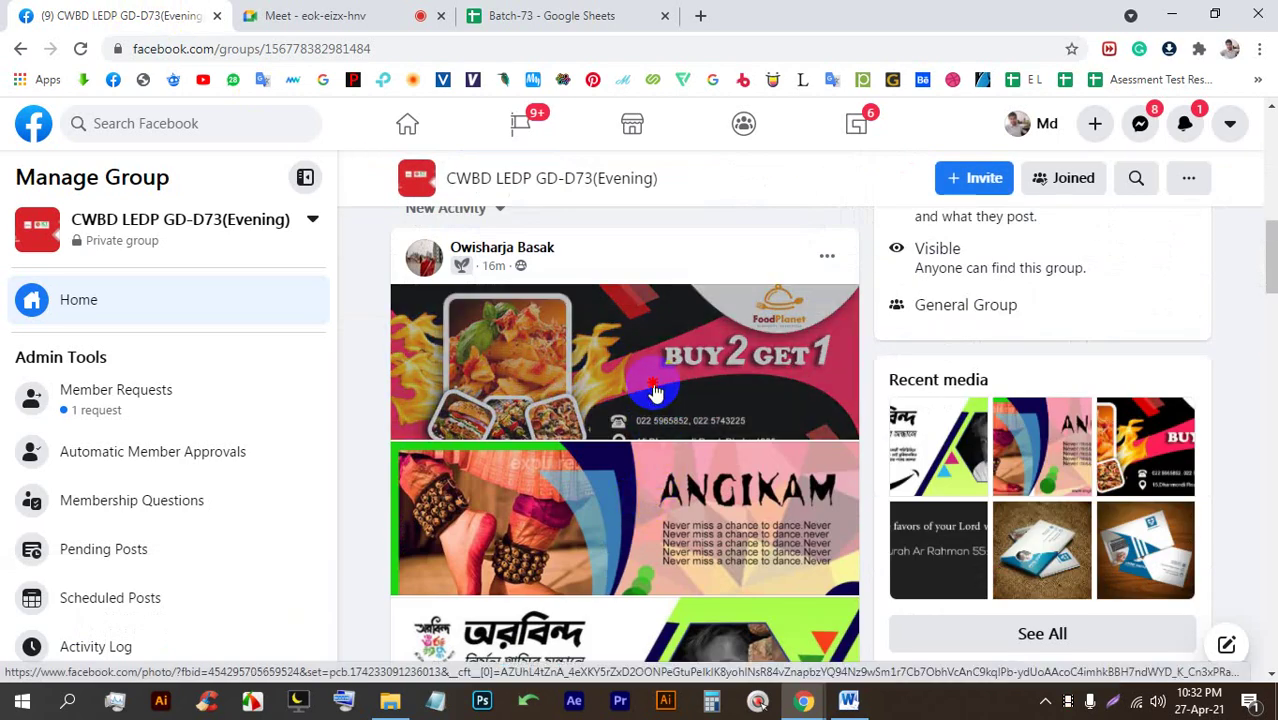
- Step through the group's student design photos from the BUY 2 GET 1 banner, admitting a participant
left_click(659, 352)
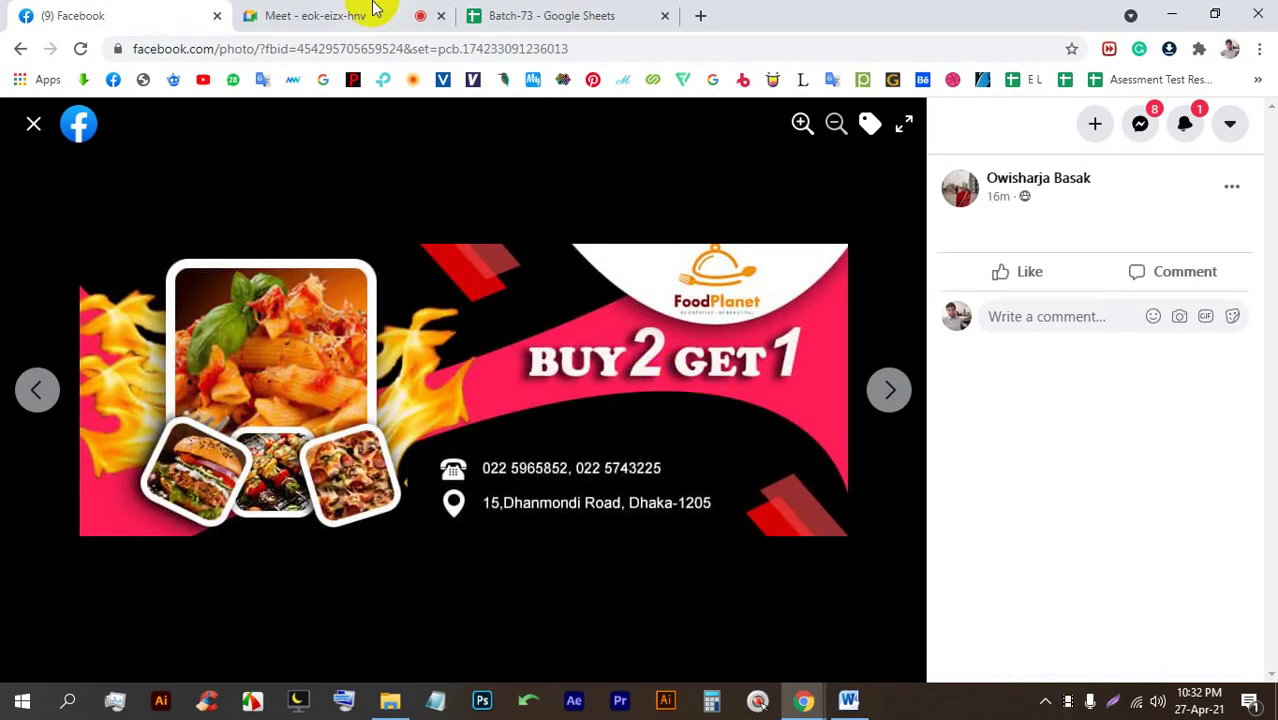
left_click(375, 10)
left_click(833, 211)
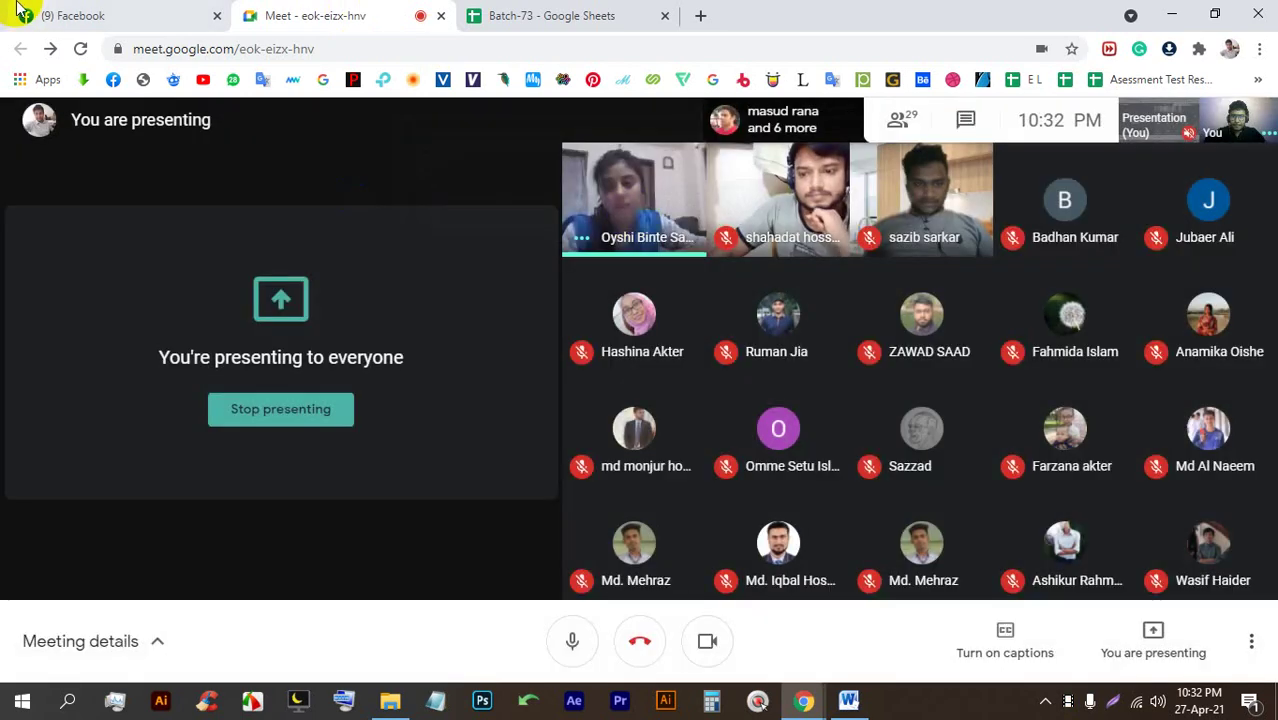
key("ctrl+1")
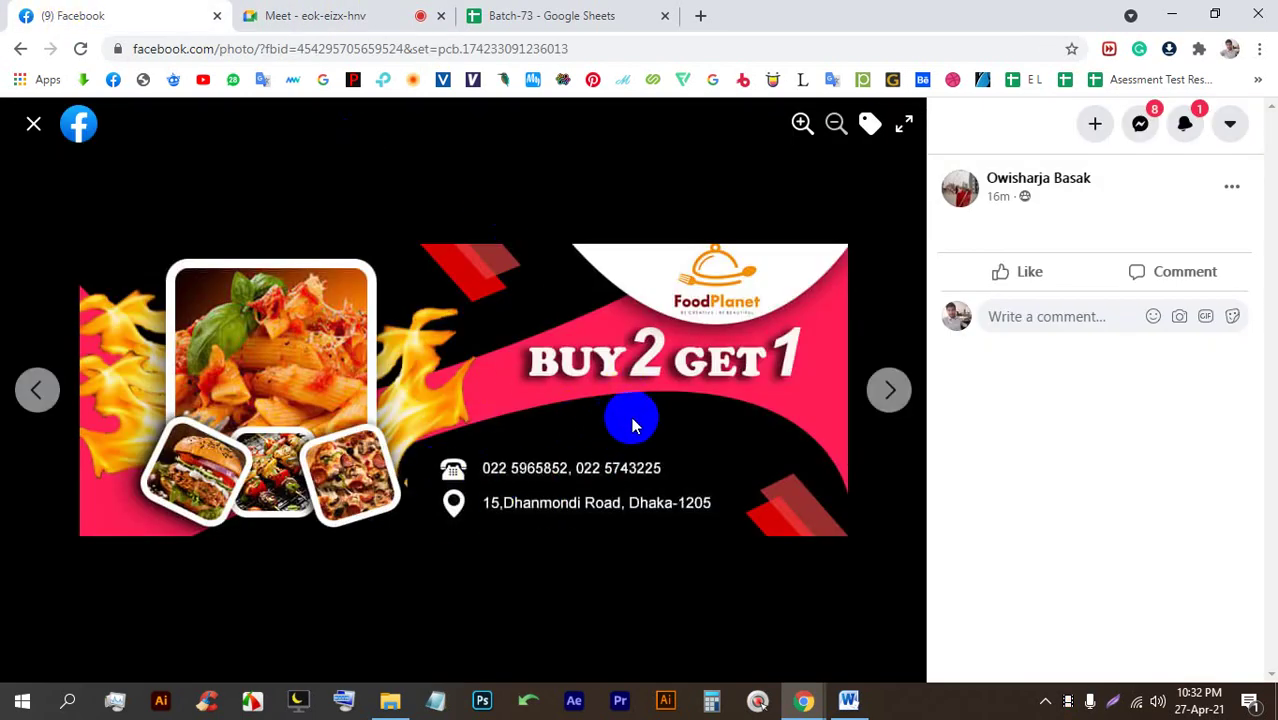
left_click(889, 389)
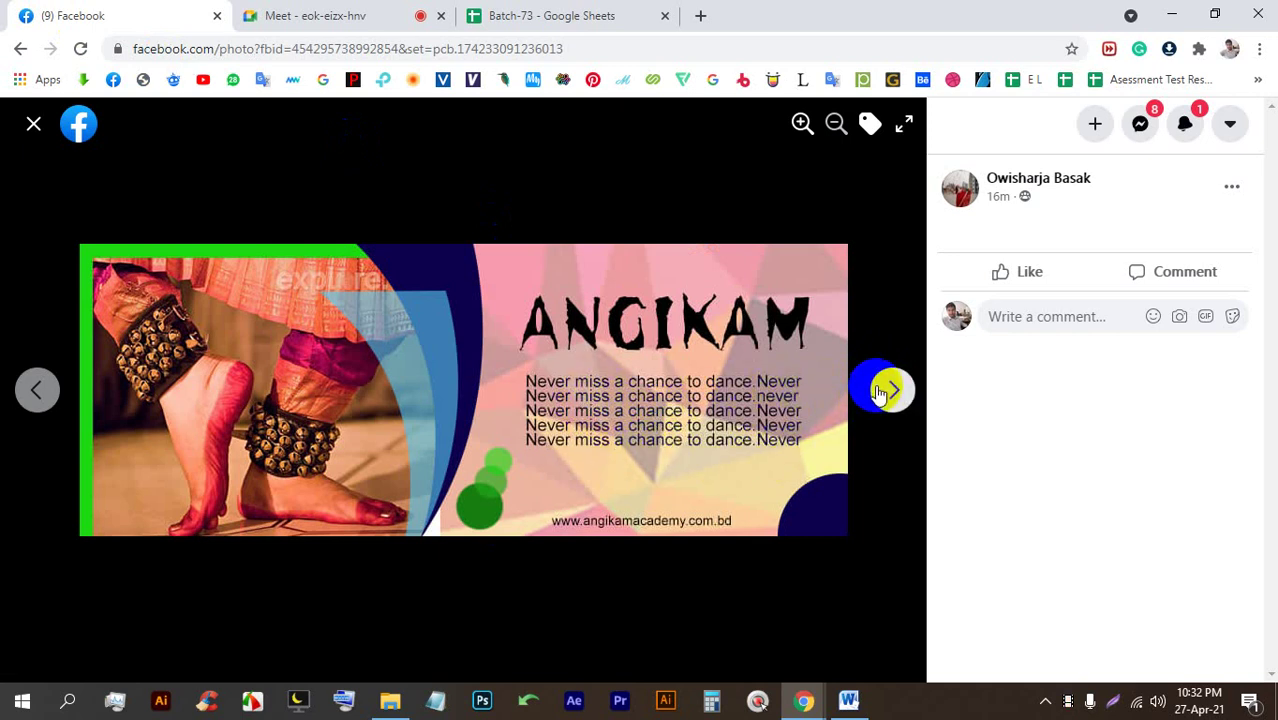
left_click(421, 28)
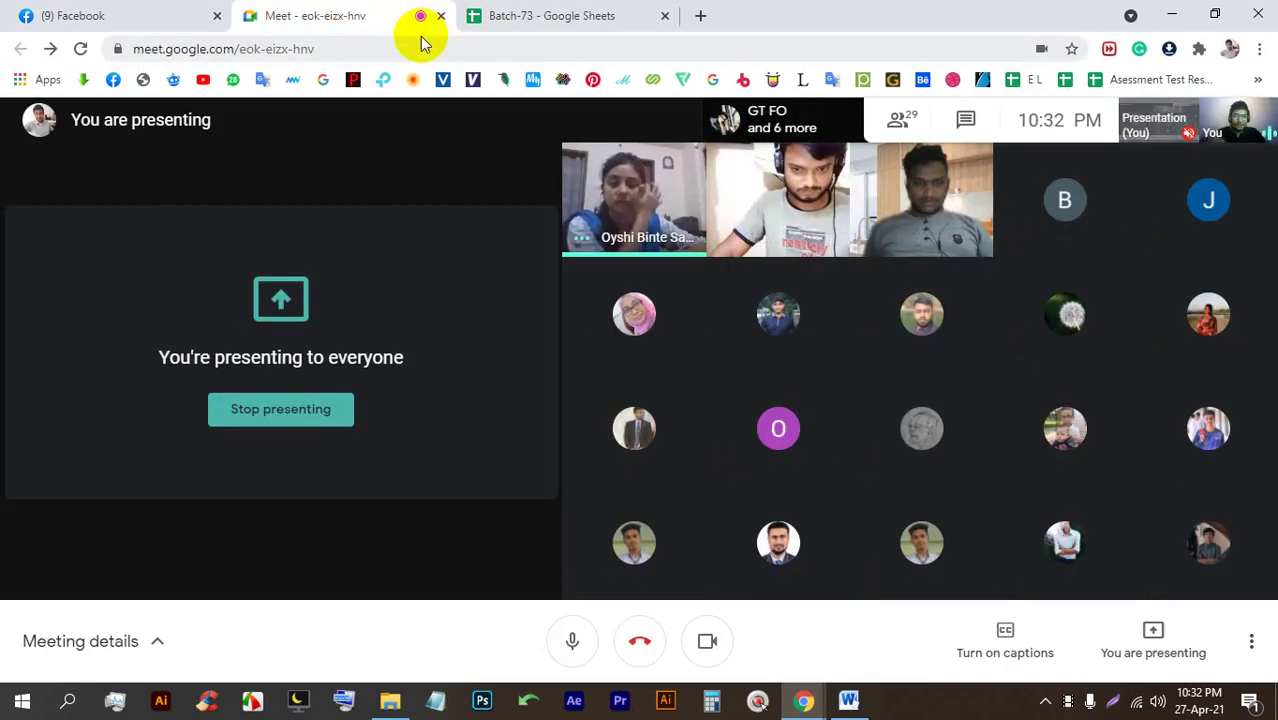
left_click(133, 12)
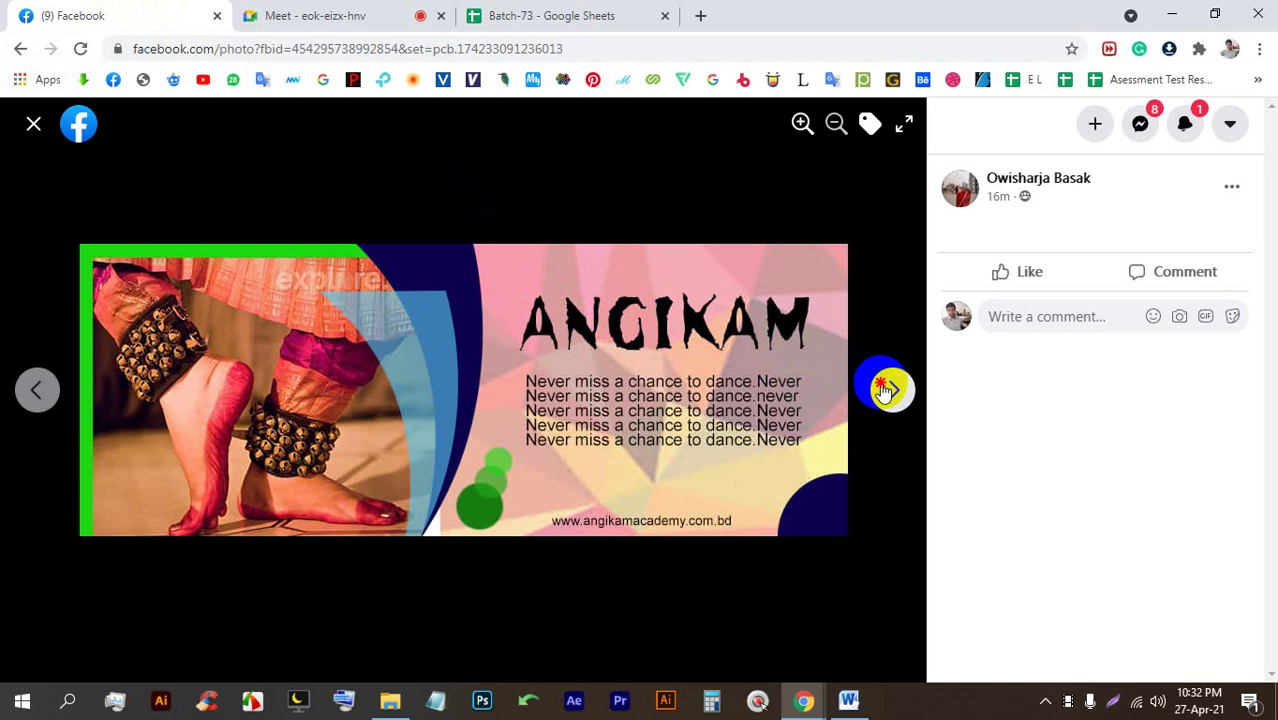
left_click(885, 390)
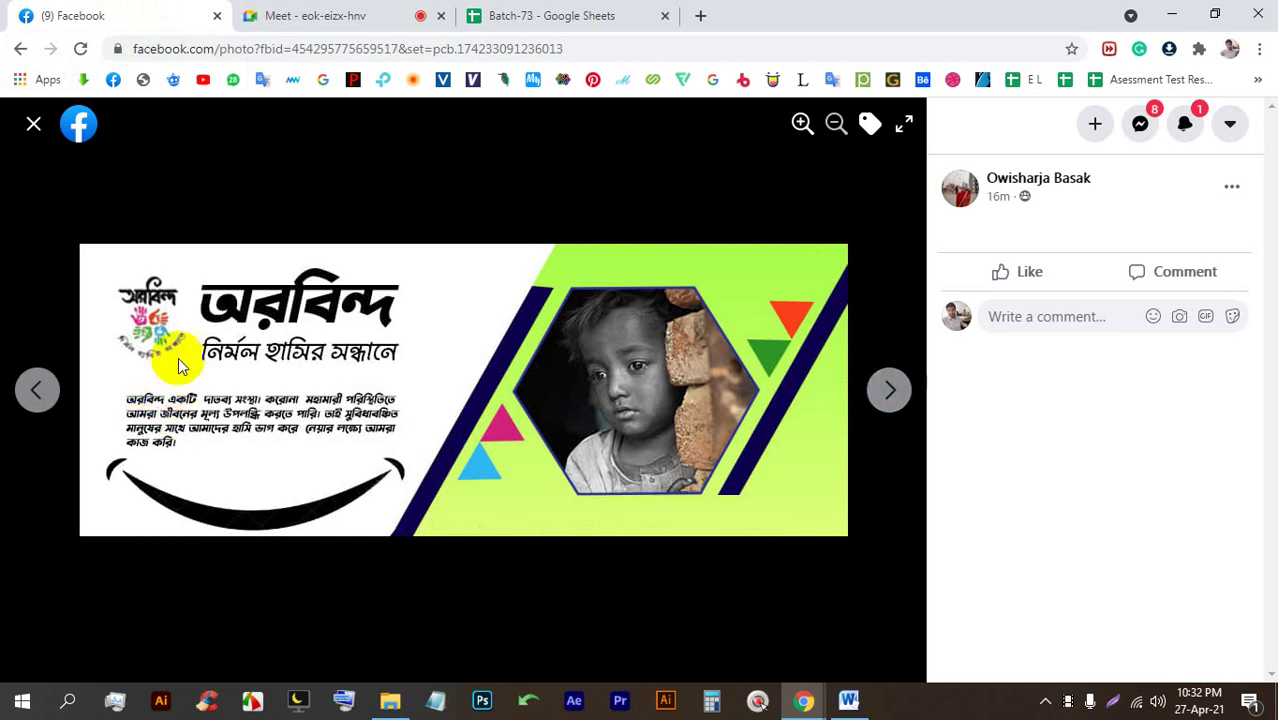
left_click(895, 388)
left_click(33, 123)
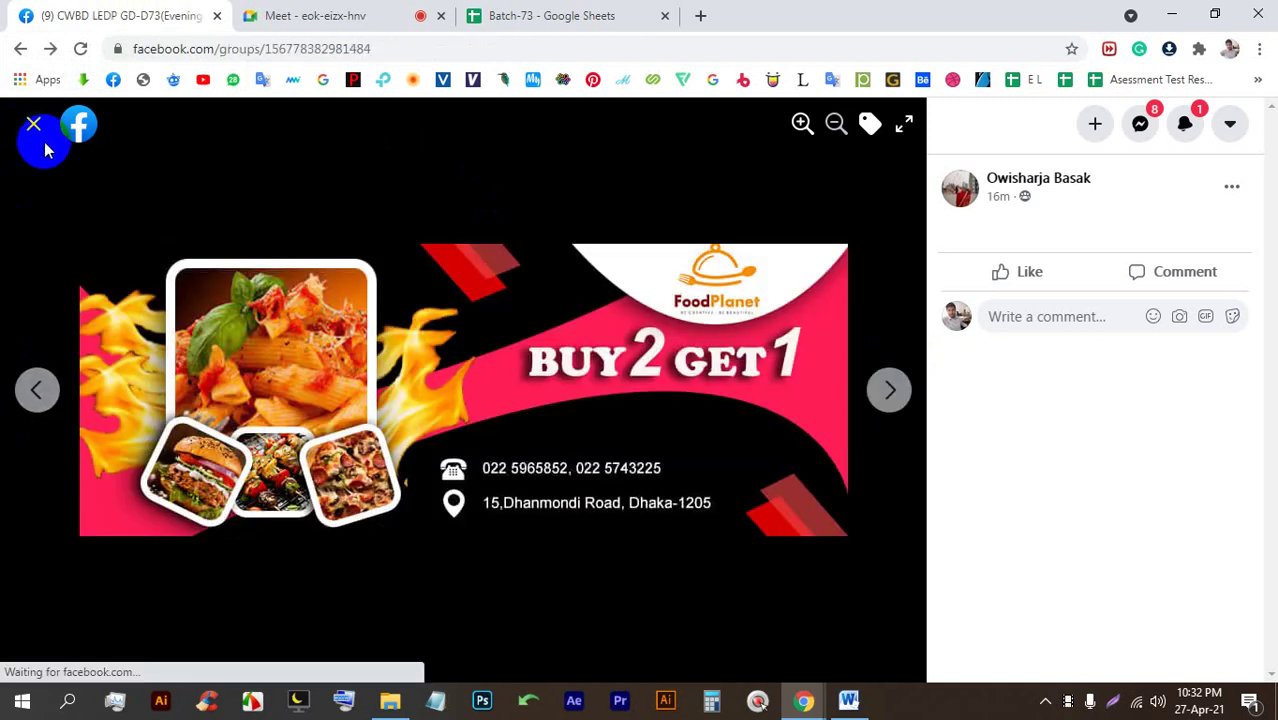
- View the quote image post, admit another participant, then open the business-card design photo
scroll(586, 358, "up", 2)
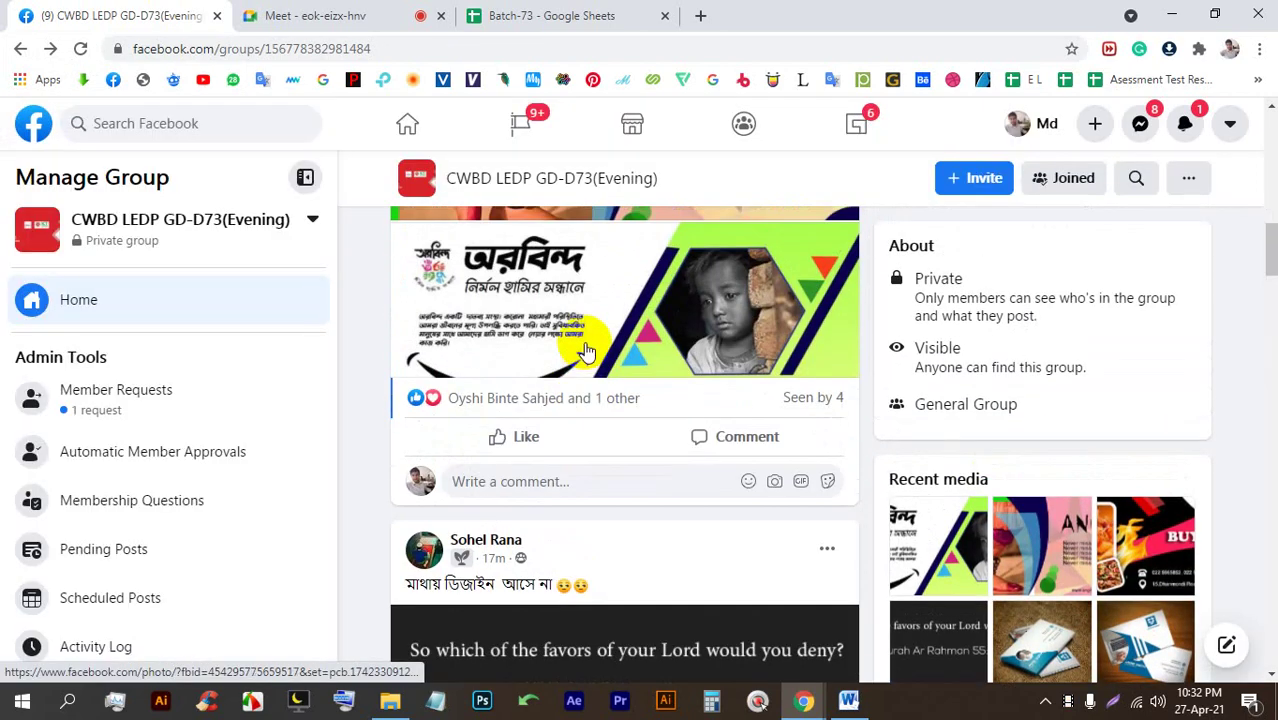
scroll(586, 352, "down", 3)
left_click(571, 362)
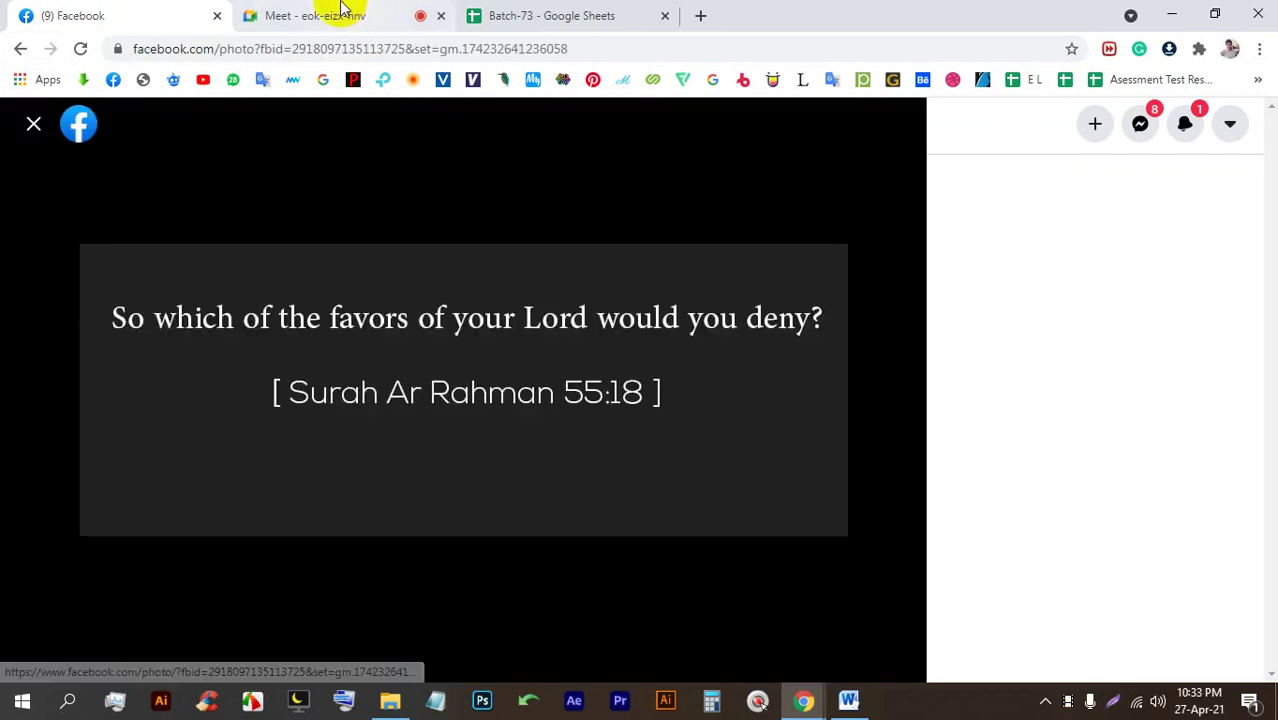
left_click(315, 15)
left_click(806, 203)
left_click(74, 15)
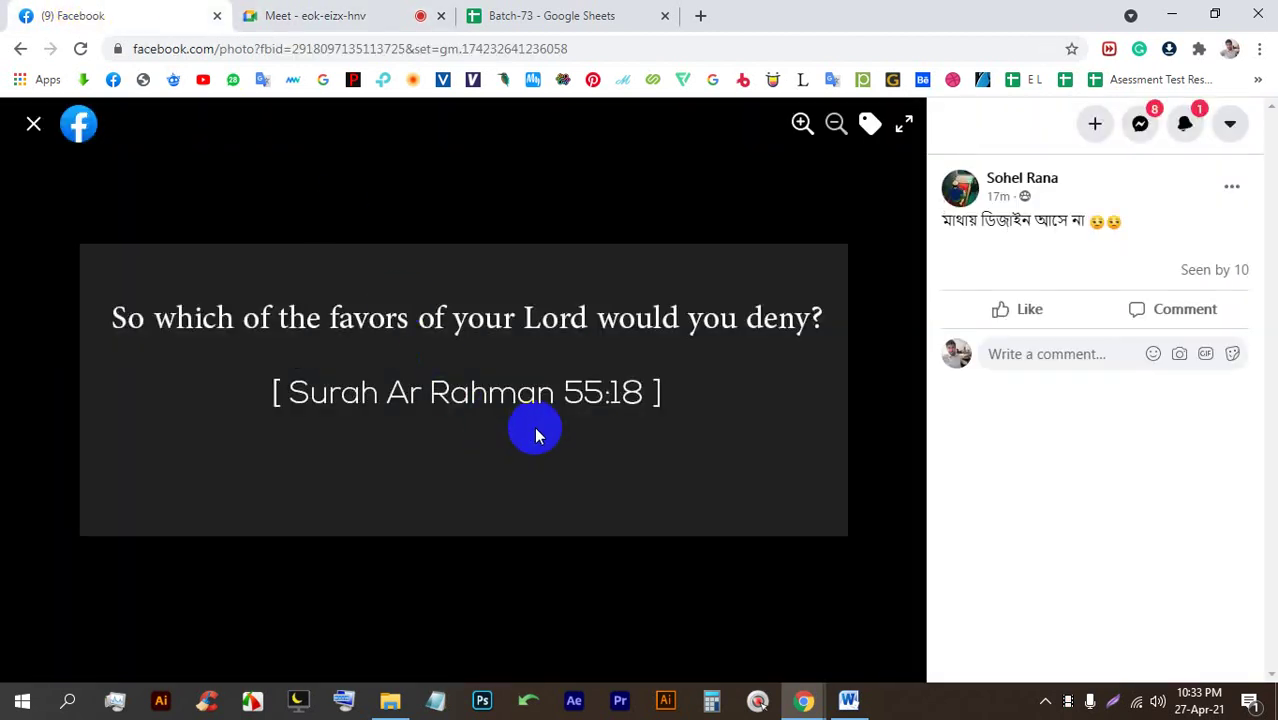
left_click(290, 15)
left_click(180, 16)
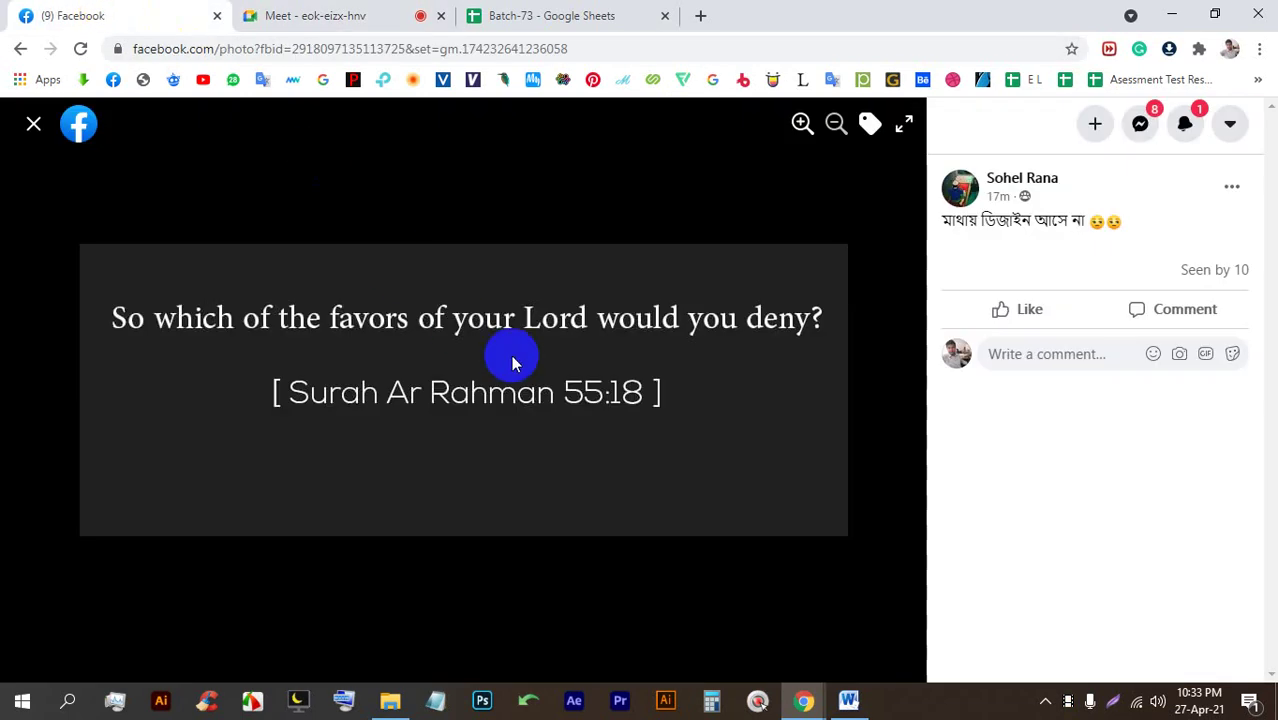
left_click(35, 126)
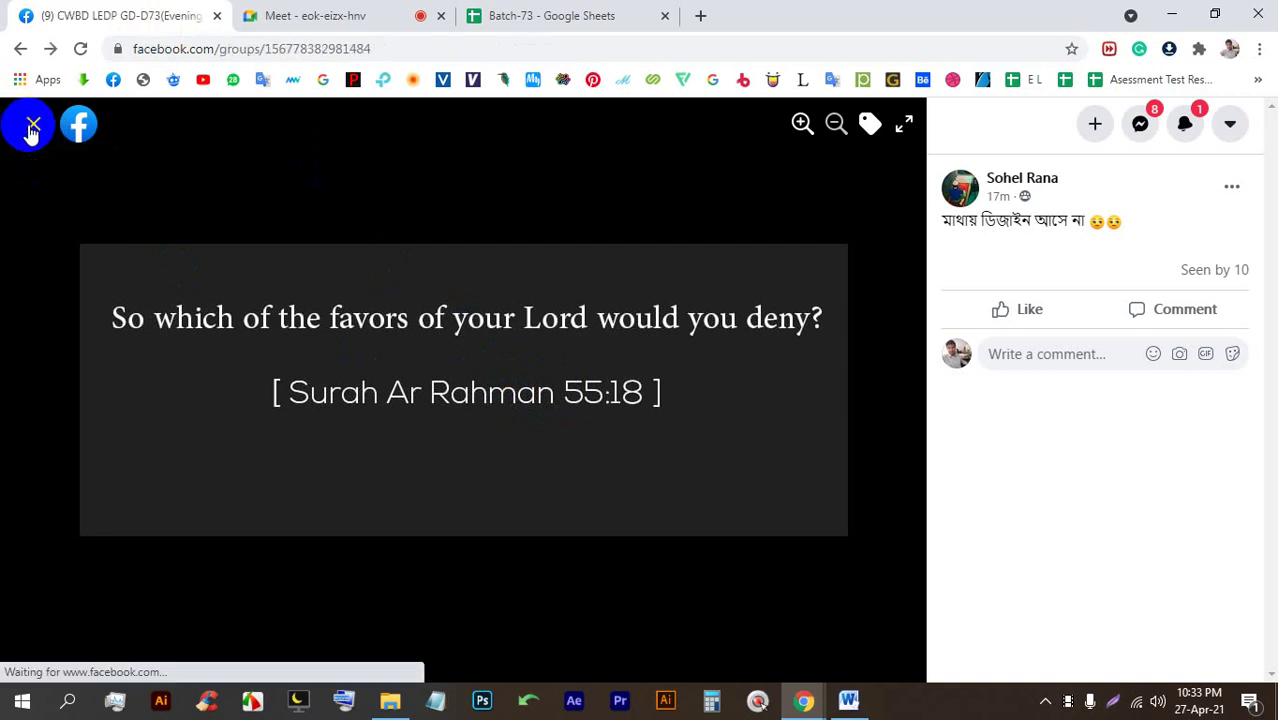
scroll(485, 394, "down", 5)
left_click(581, 294)
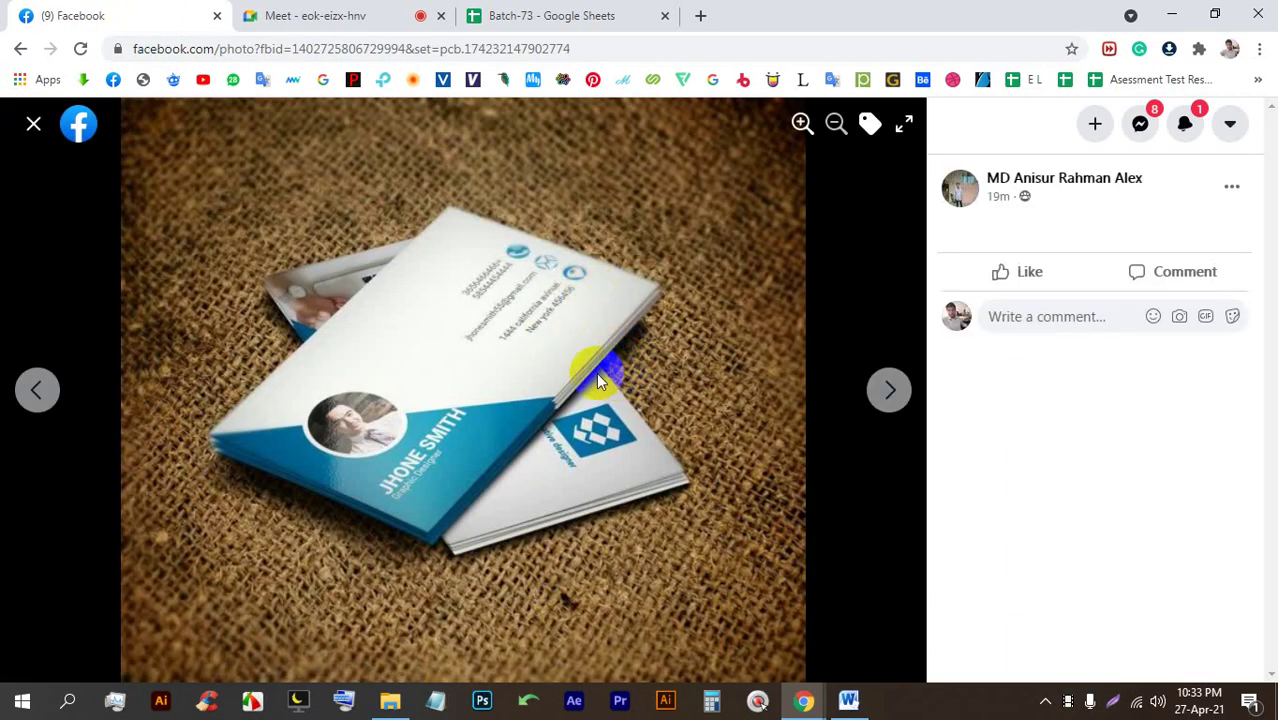
- Step through the remaining business-card photos, admitting a waiting participant along the way
left_click(685, 337)
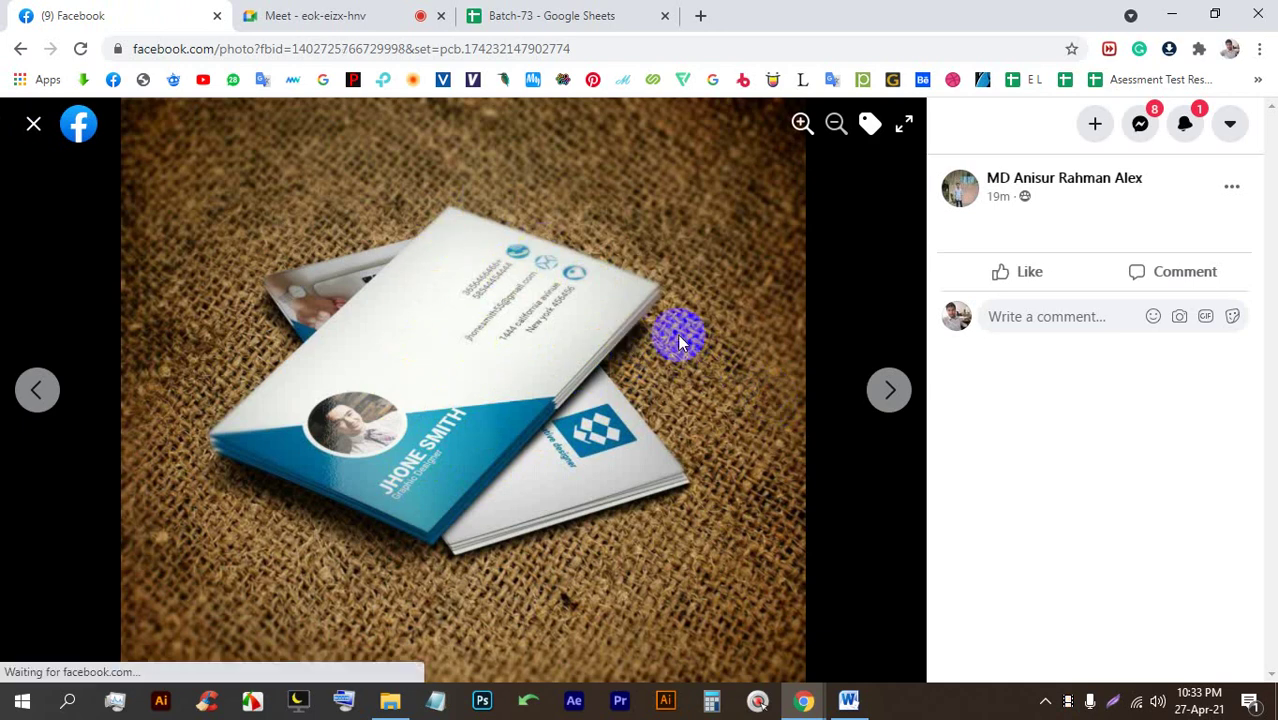
left_click(330, 15)
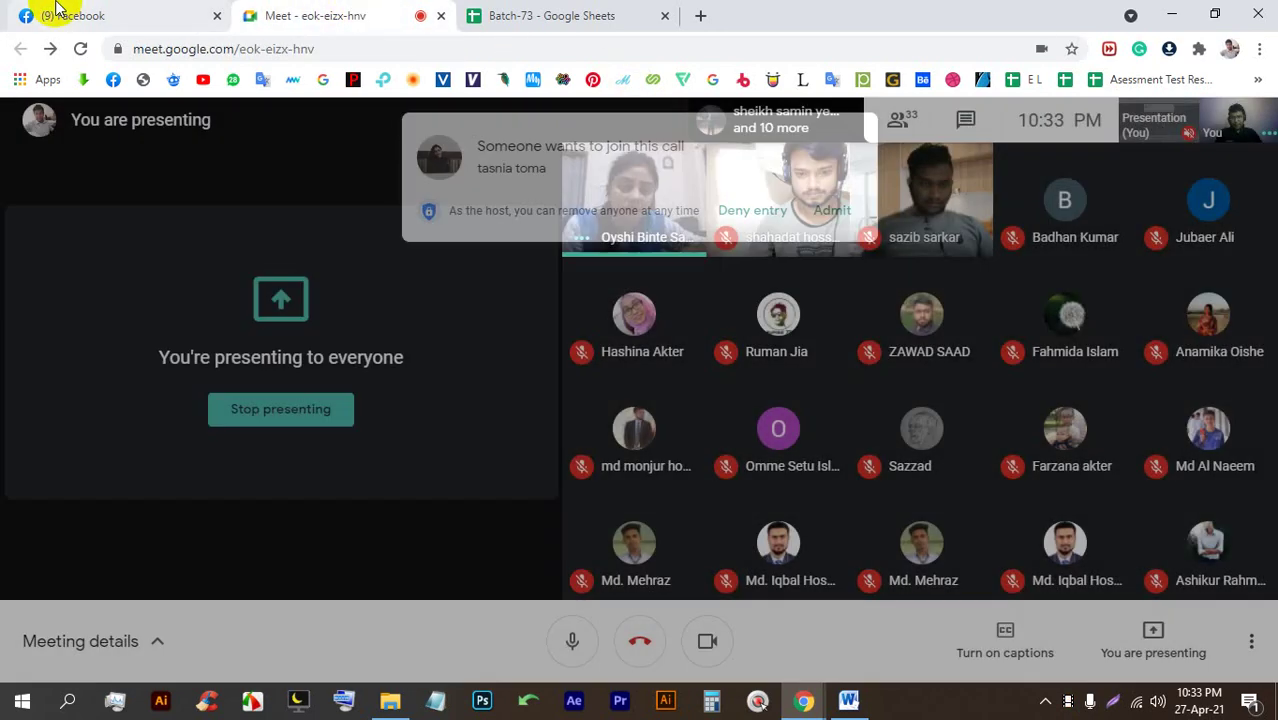
left_click(40, 15)
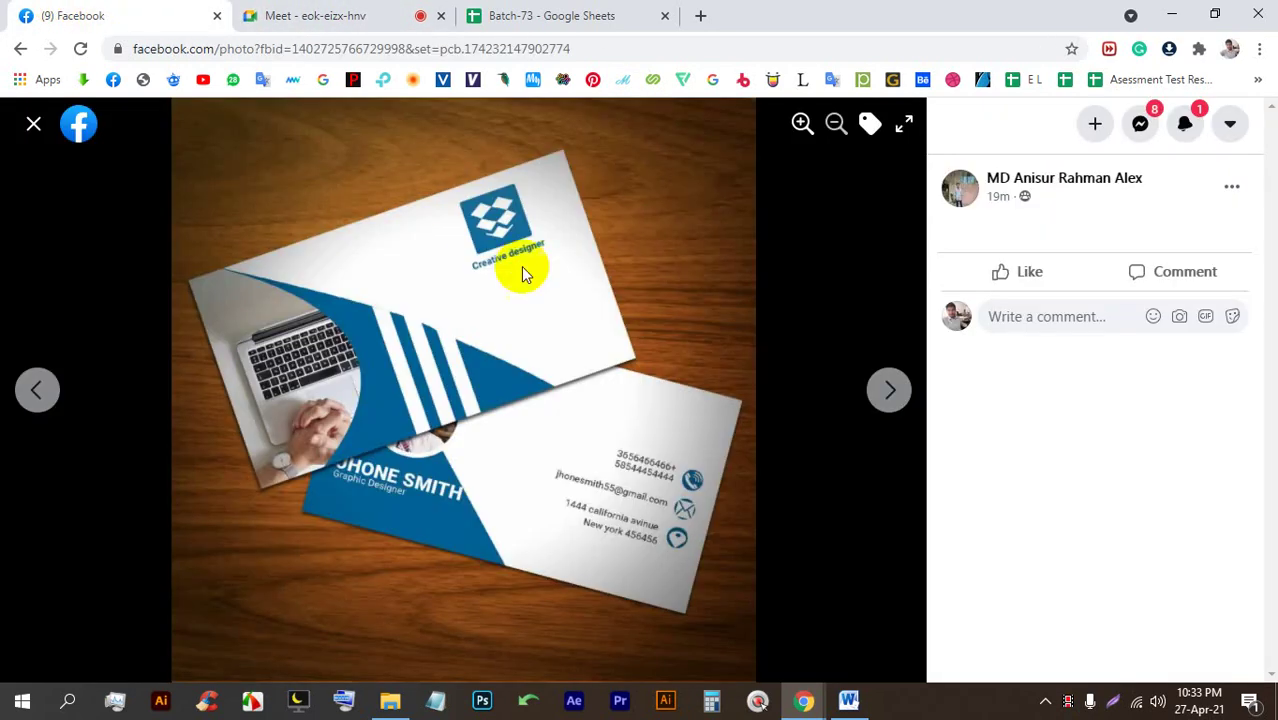
left_click(878, 392)
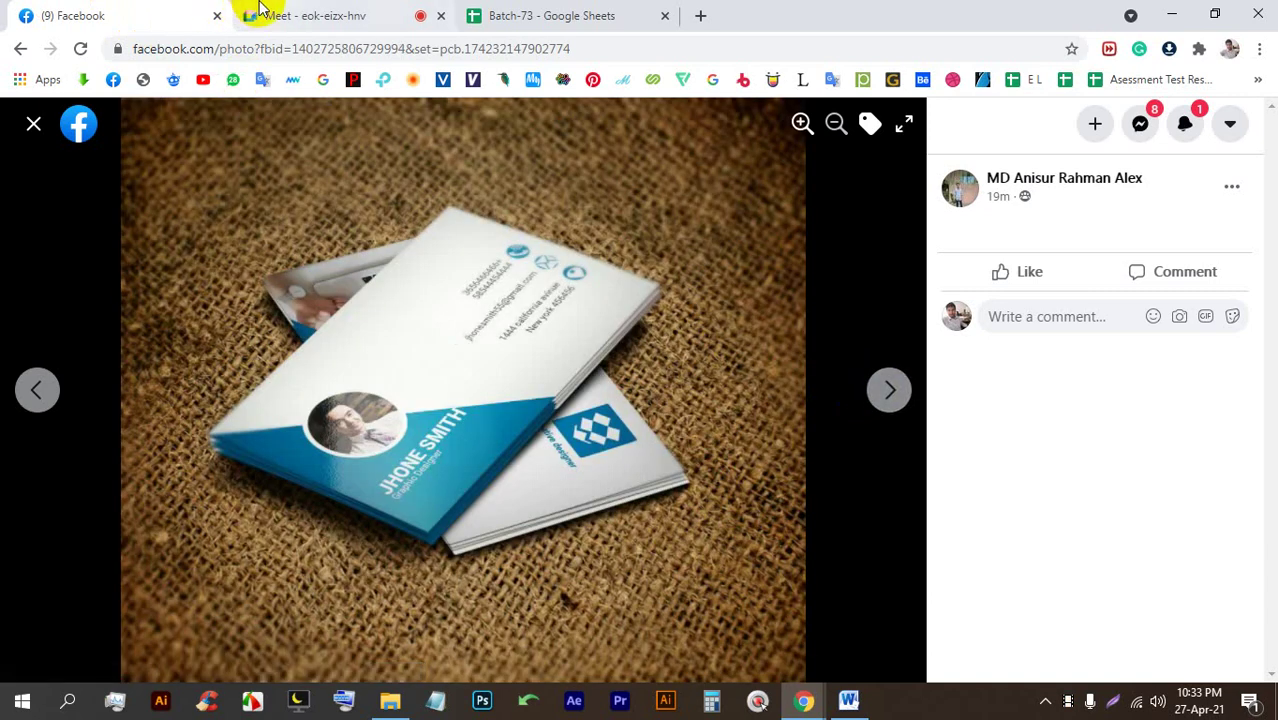
left_click(255, 14)
left_click(830, 224)
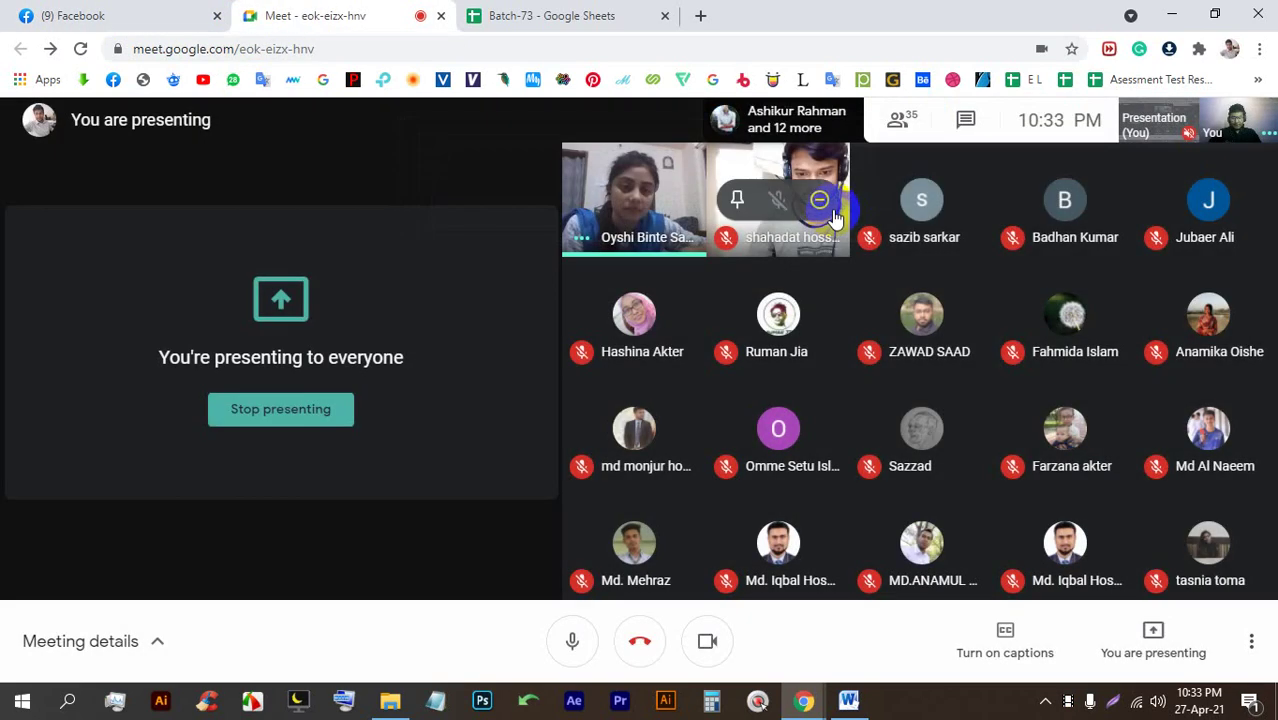
left_click(171, 14)
left_click(868, 395)
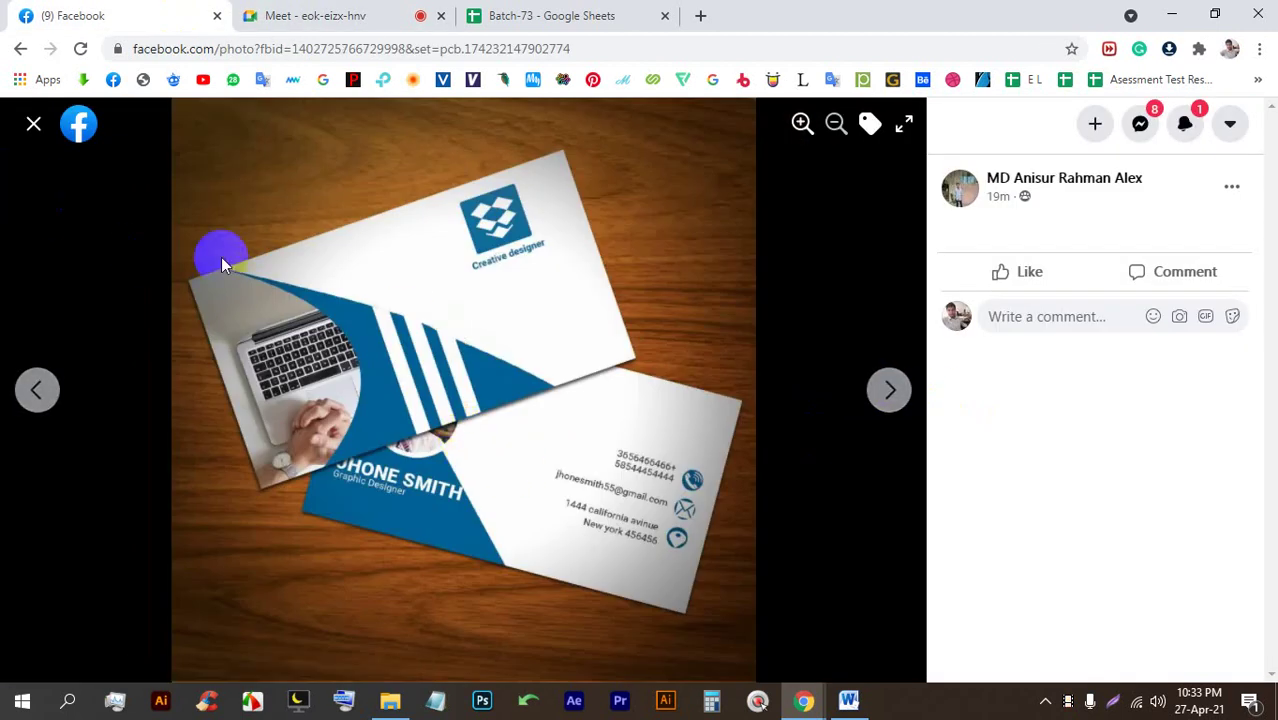
left_click(33, 123)
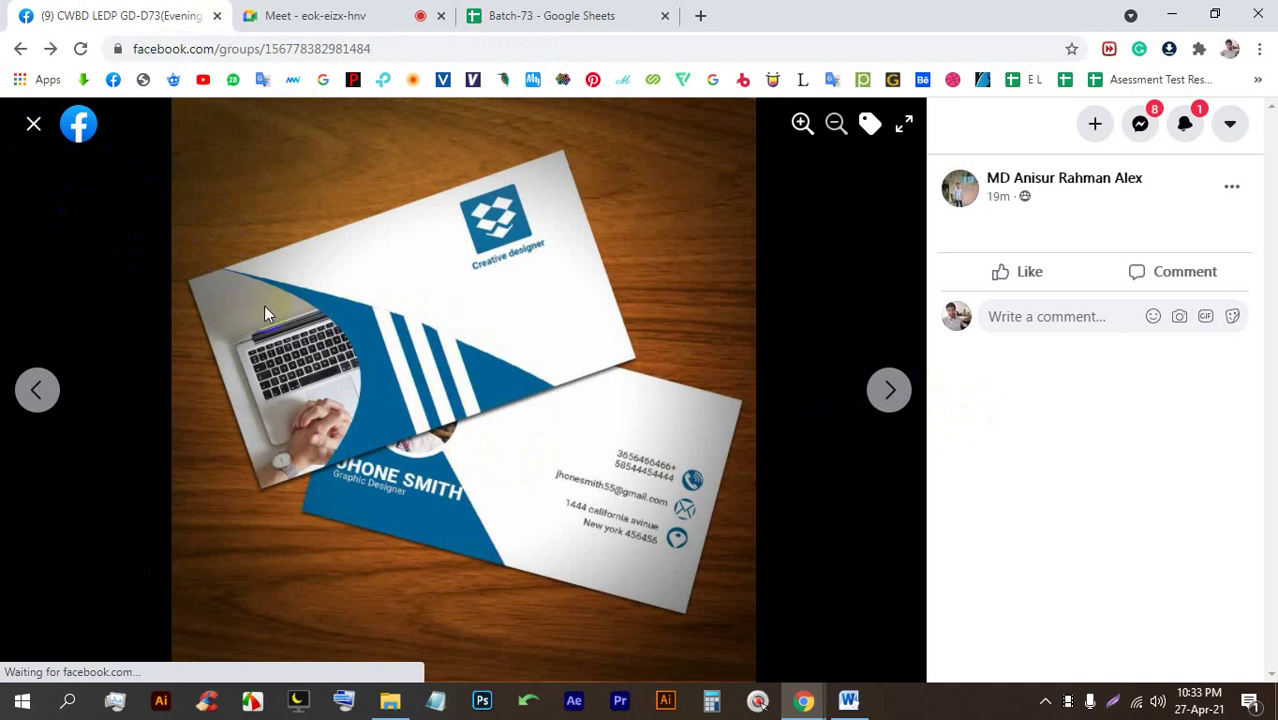
- View the MEGA SALE and AWESOME CAMPAIGN HERE banners, admit everyone waiting, then open the Ramadan post
scroll(585, 451, "down", 2)
left_click(565, 434)
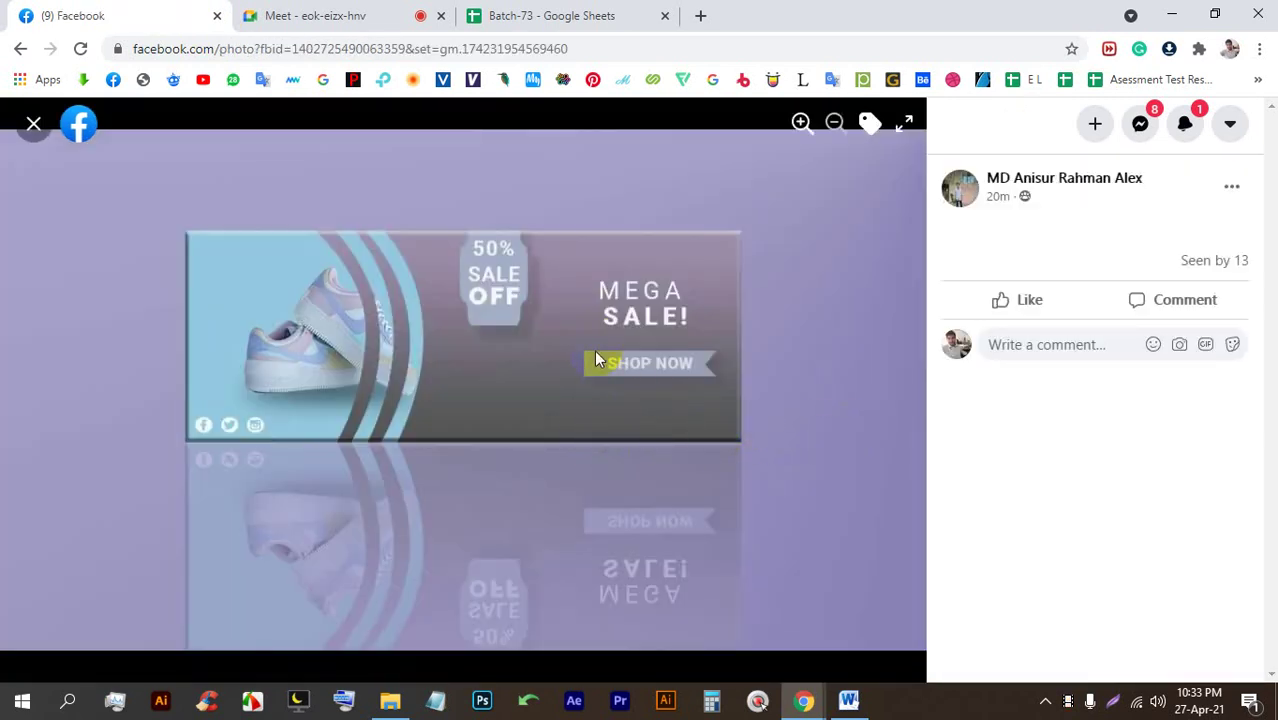
left_click(31, 121)
left_click(315, 15)
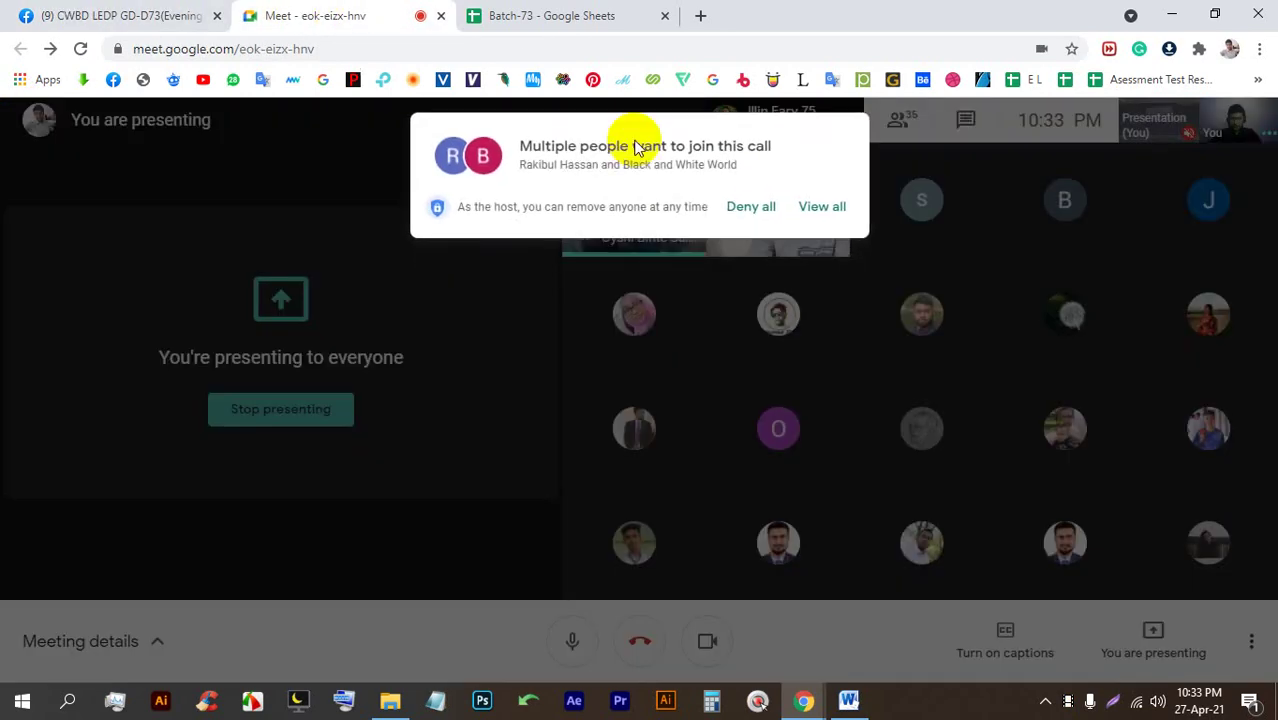
left_click(821, 209)
left_click(822, 328)
left_click(125, 15)
left_click(617, 360)
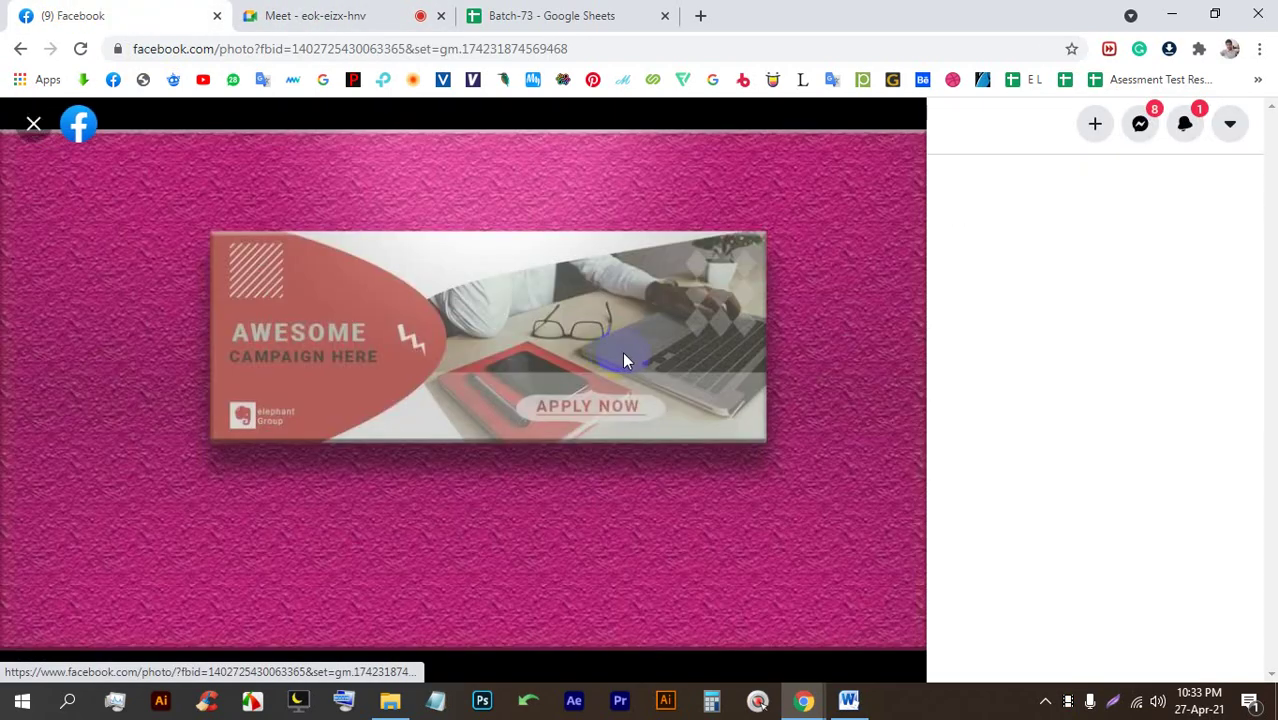
left_click(31, 125)
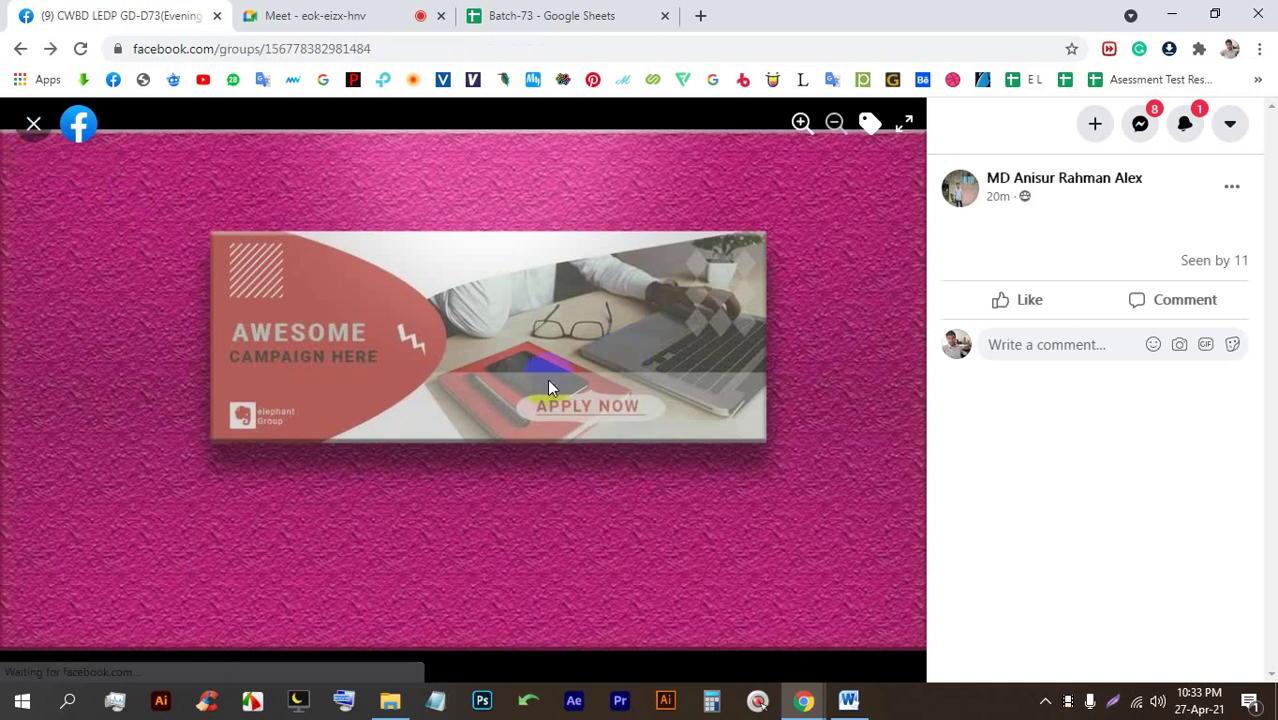
scroll(590, 370, "down", 4)
left_click(602, 422)
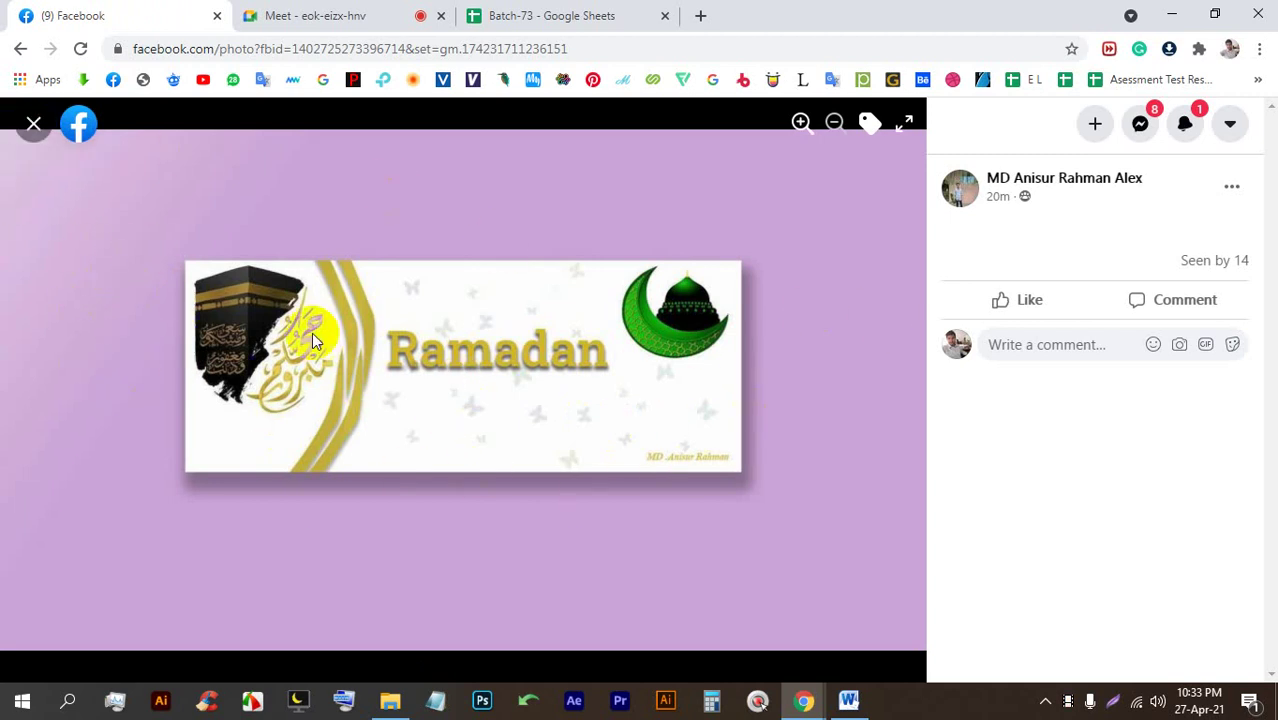
- Save the Ramadan banner image to the computer and open the downloaded file
right_click(522, 336)
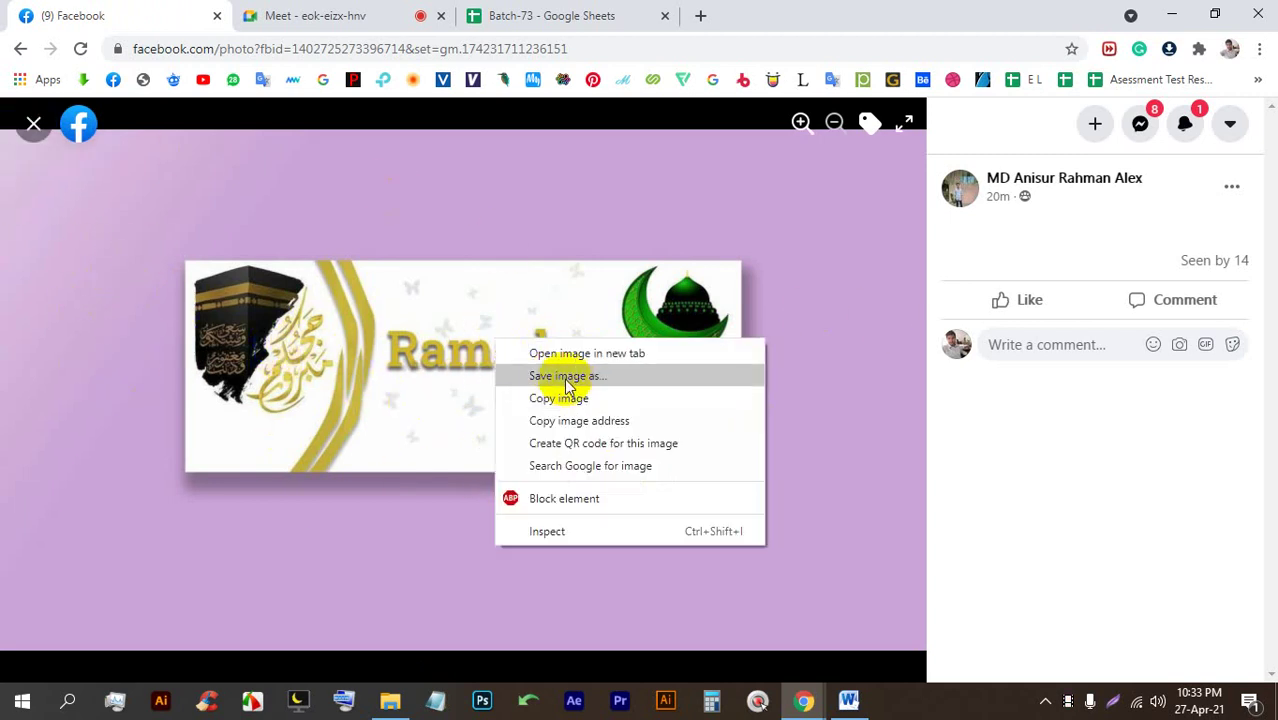
left_click(560, 373)
key("Return")
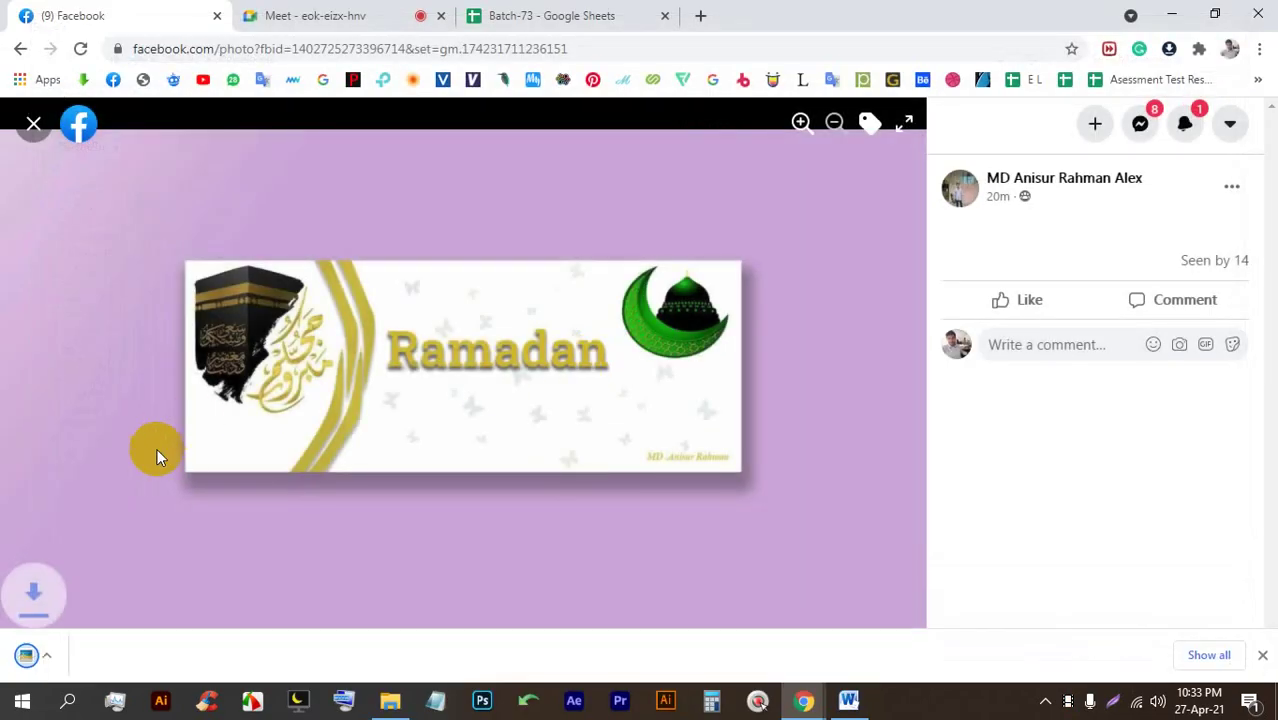
left_click(92, 640)
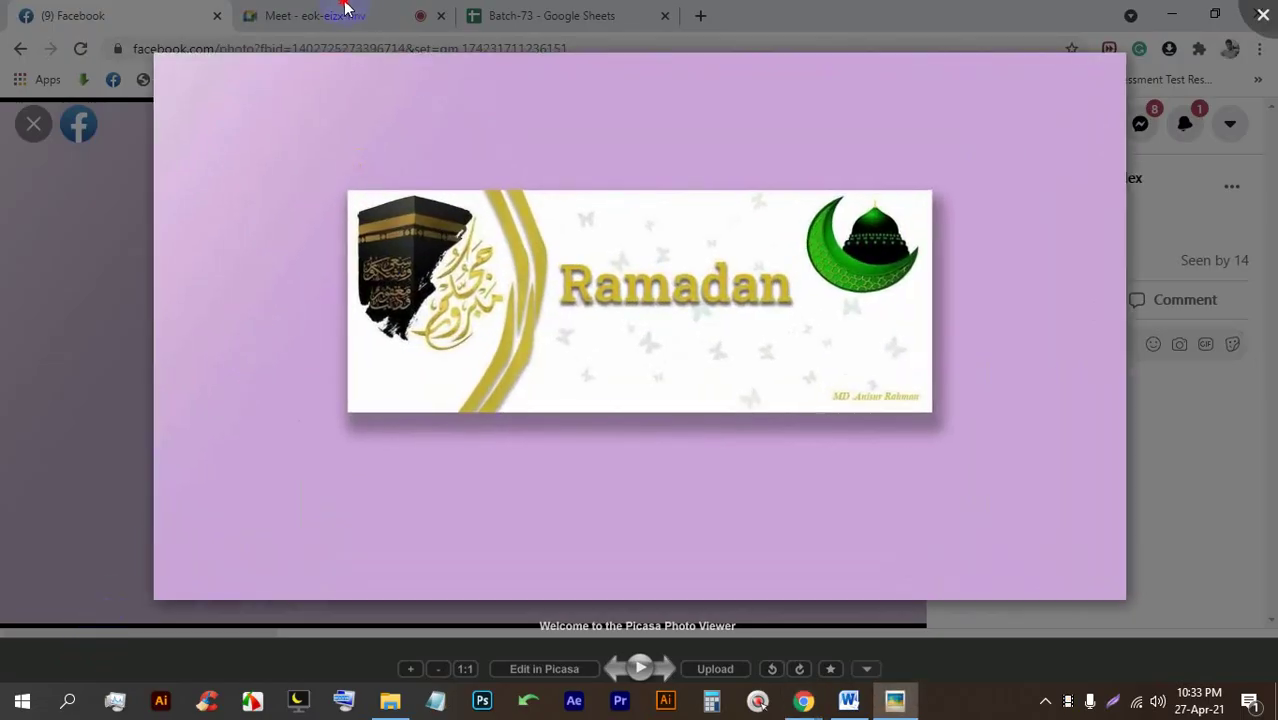
- Admit a waiting participant, zoom into the Ramadan banner in Picasa, then return to Meet
left_click(335, 13)
left_click(847, 212)
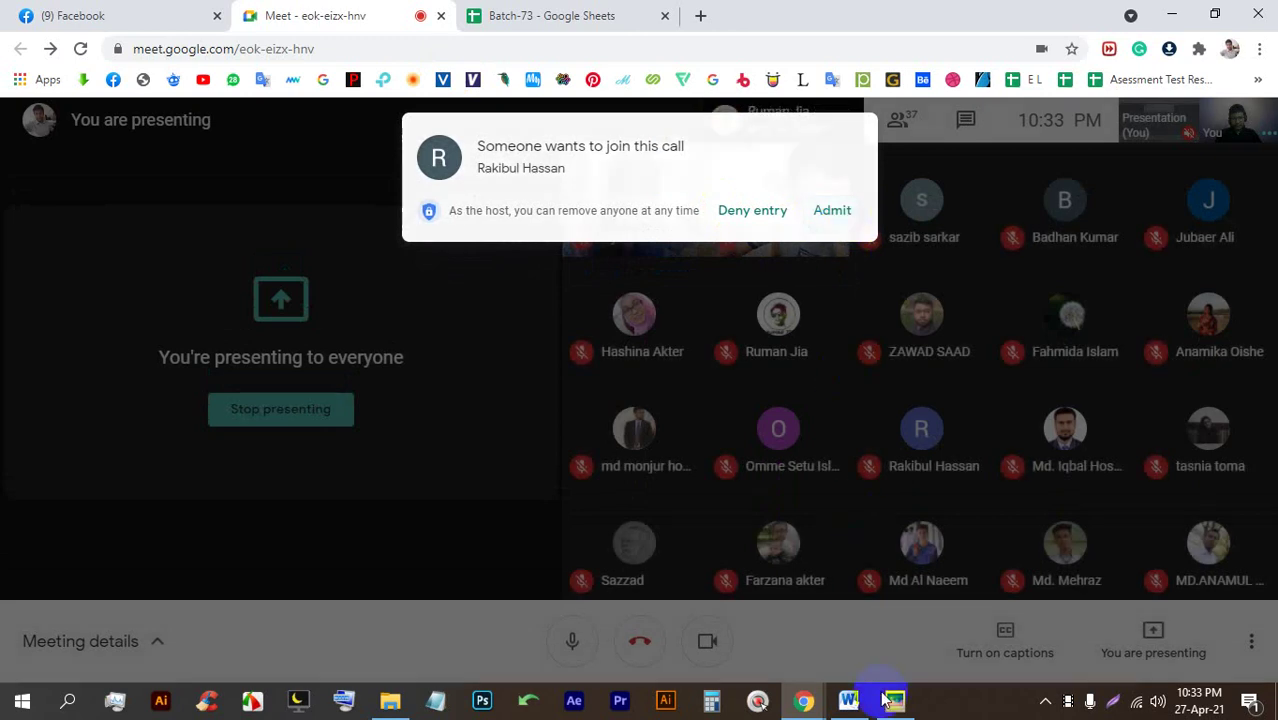
left_click(895, 700)
scroll(470, 258, "up", 3)
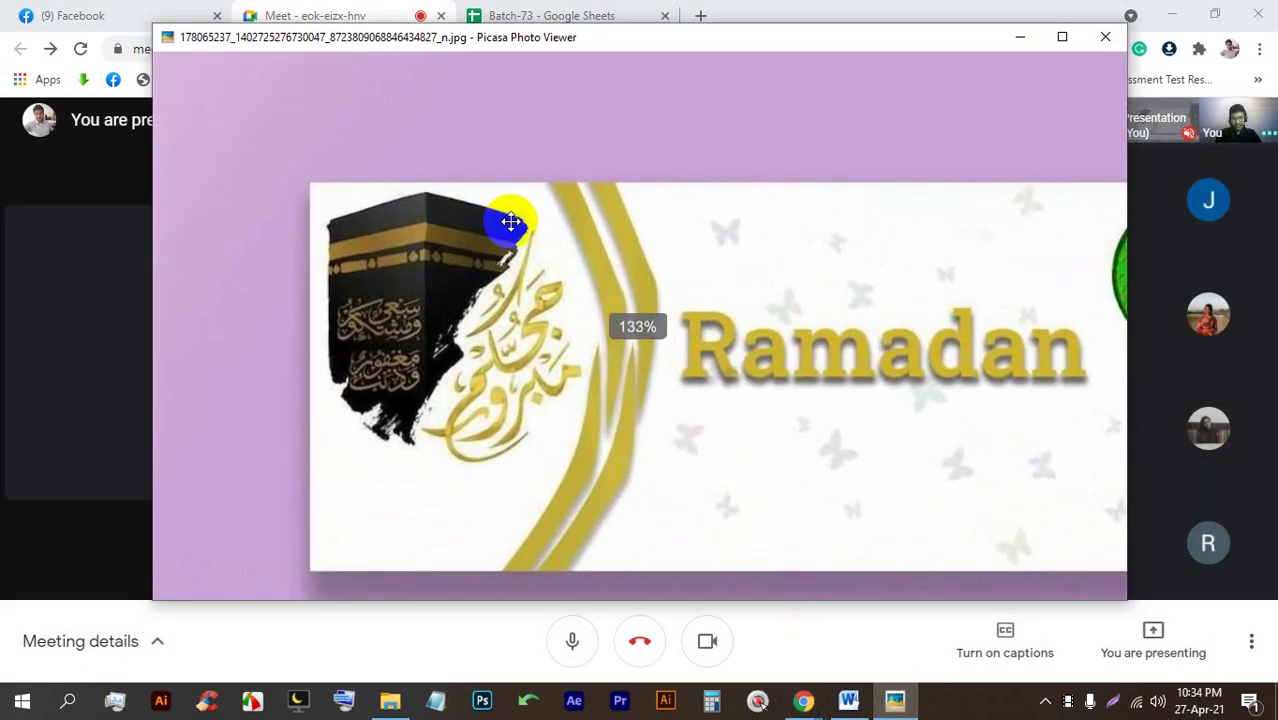
scroll(465, 288, "up", 3)
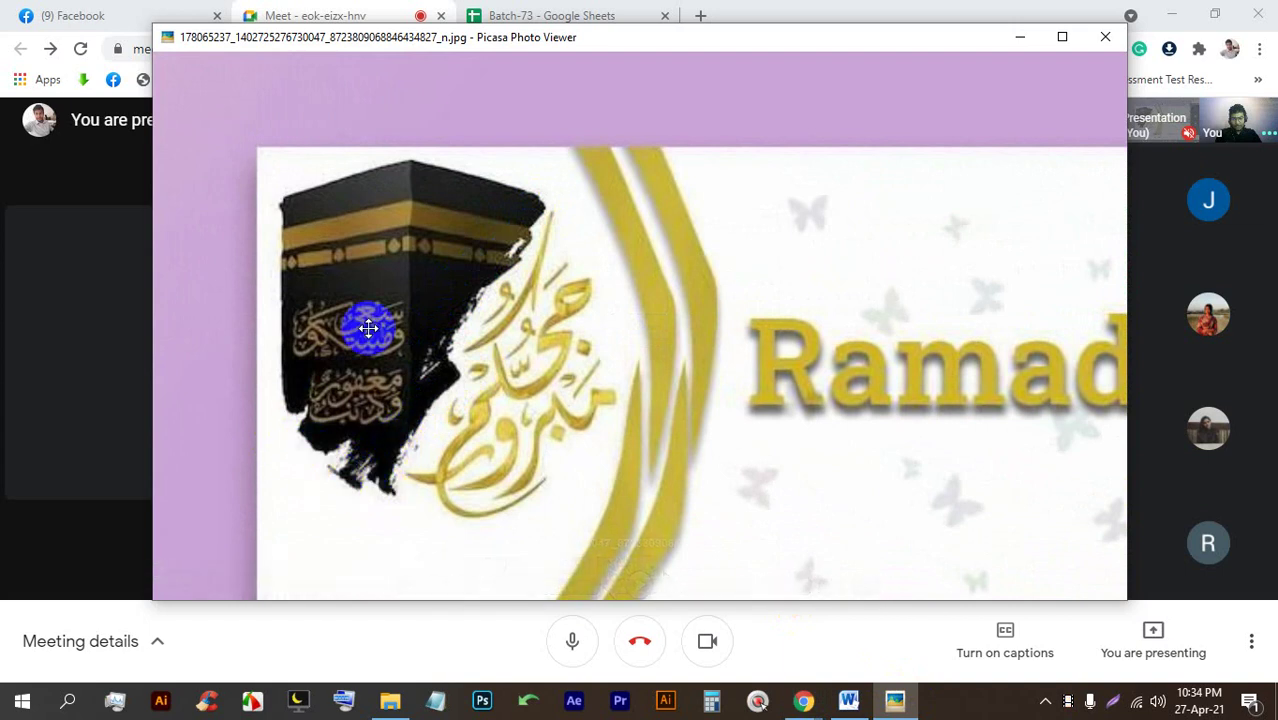
scroll(320, 350, "down", 2)
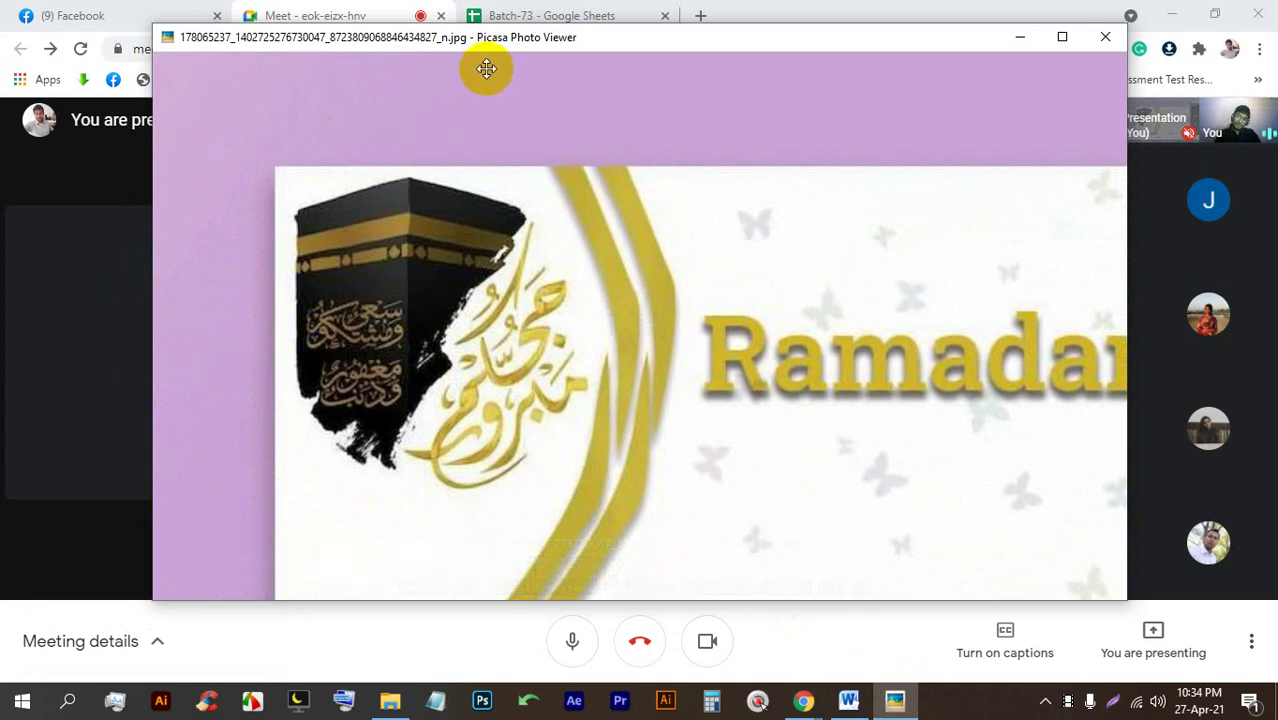
left_click_drag(522, 28, 505, 54)
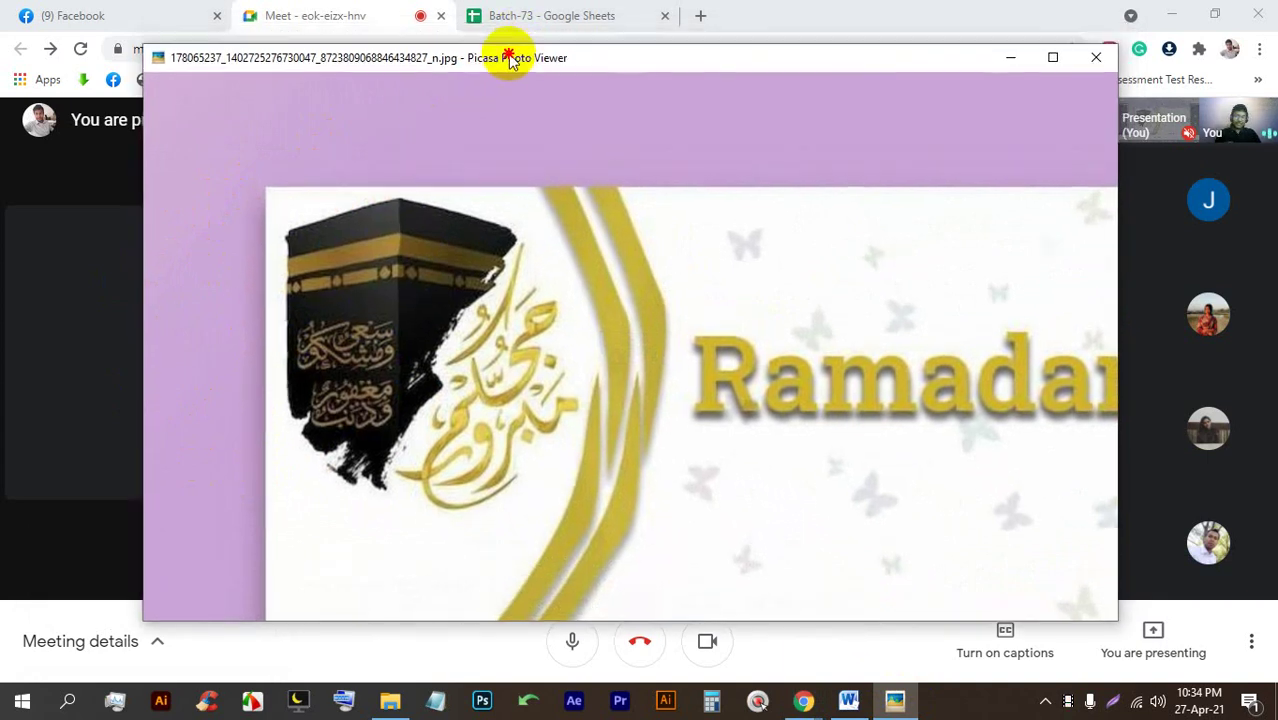
left_click(368, 11)
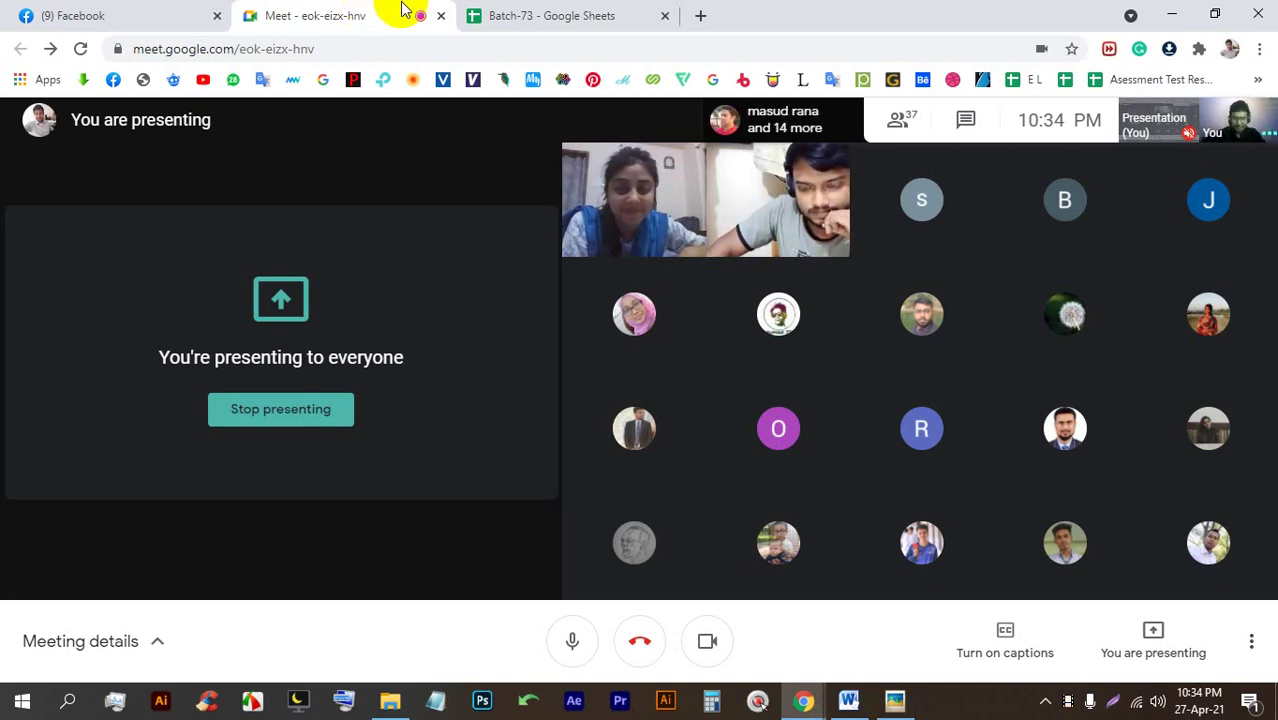
- Voice-search 'paper' in a new tab and browse its image results
left_click(700, 13)
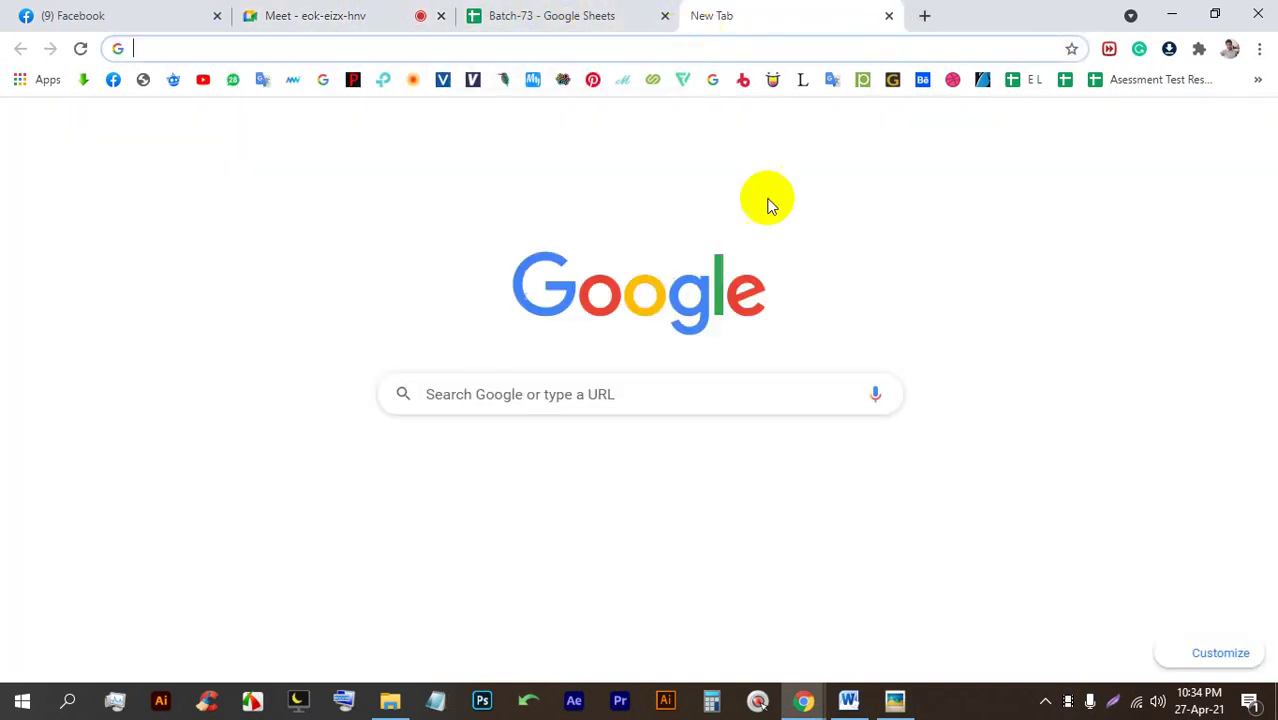
left_click(876, 396)
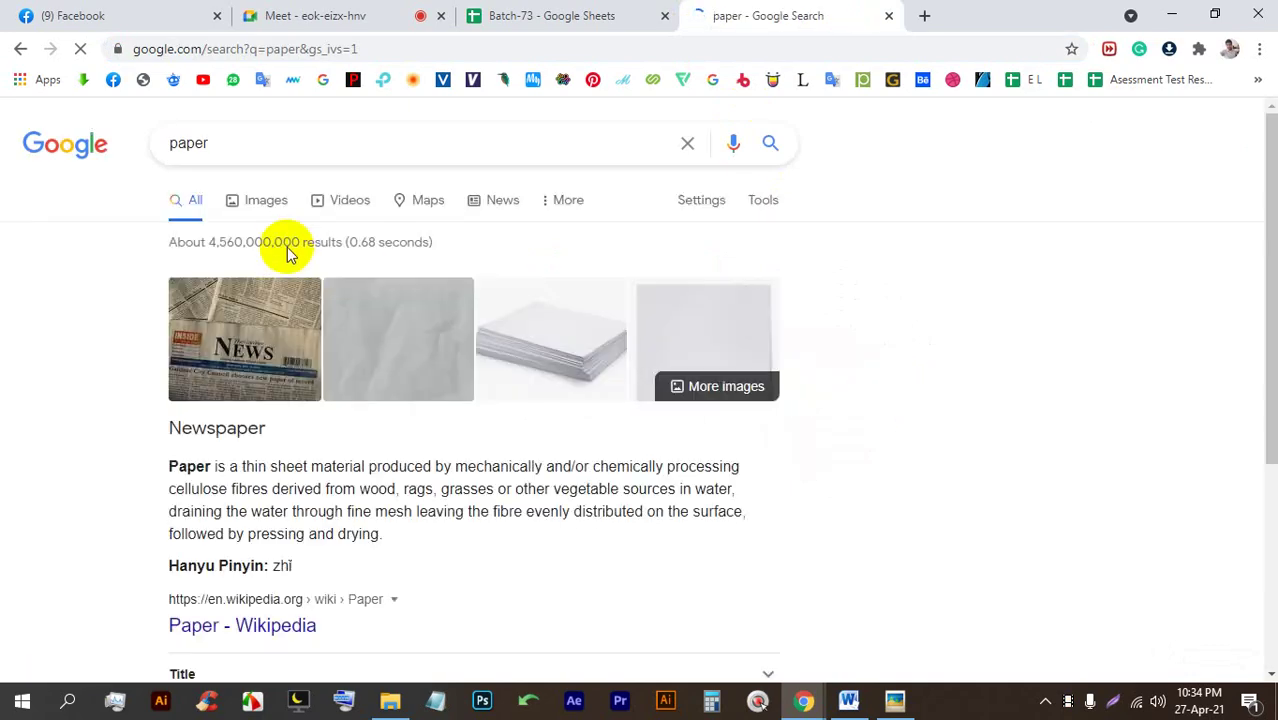
left_click(270, 205)
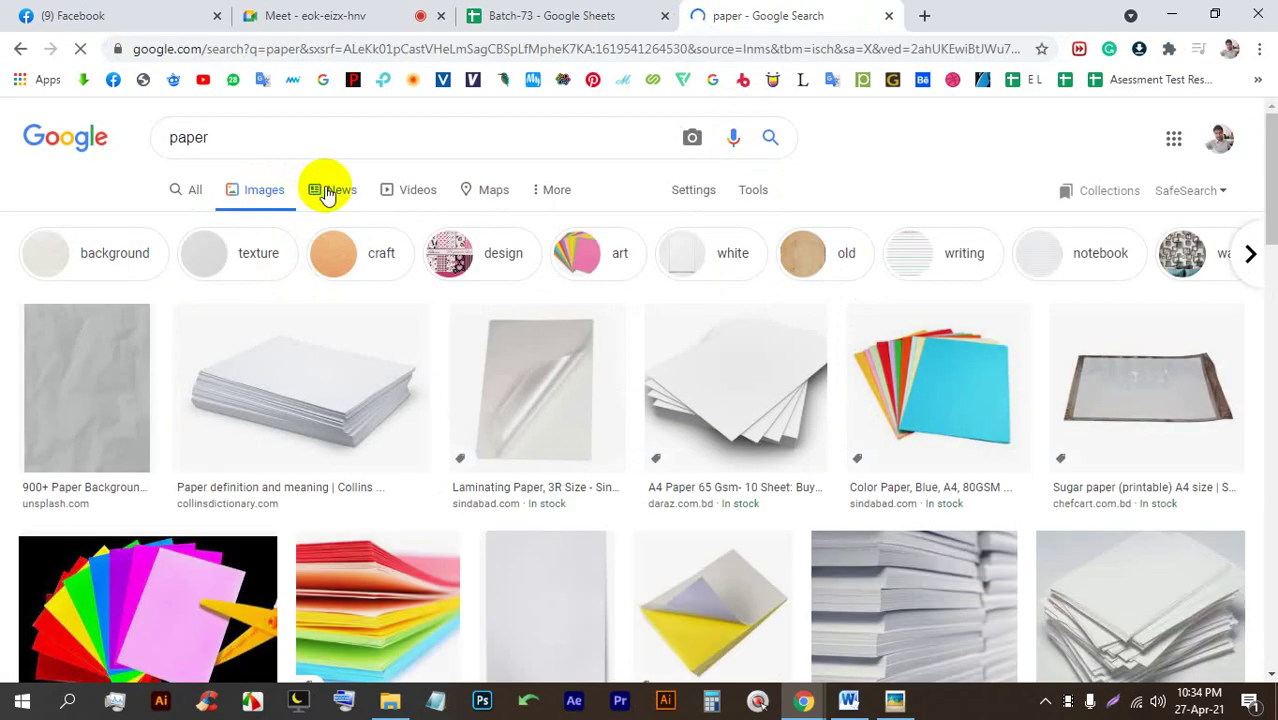
scroll(750, 420, "down", 5)
scroll(449, 484, "up", 2)
scroll(479, 408, "down", 10)
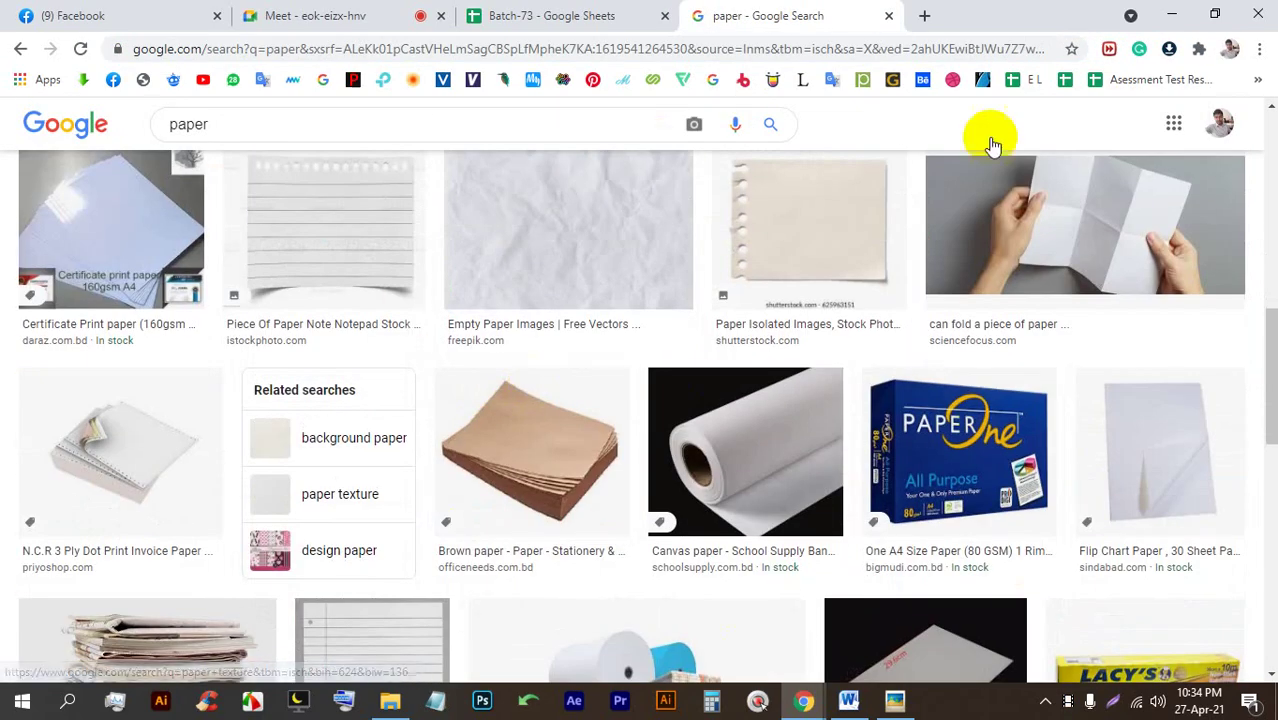
scroll(807, 373, "up", 10)
scroll(390, 247, "up", 4)
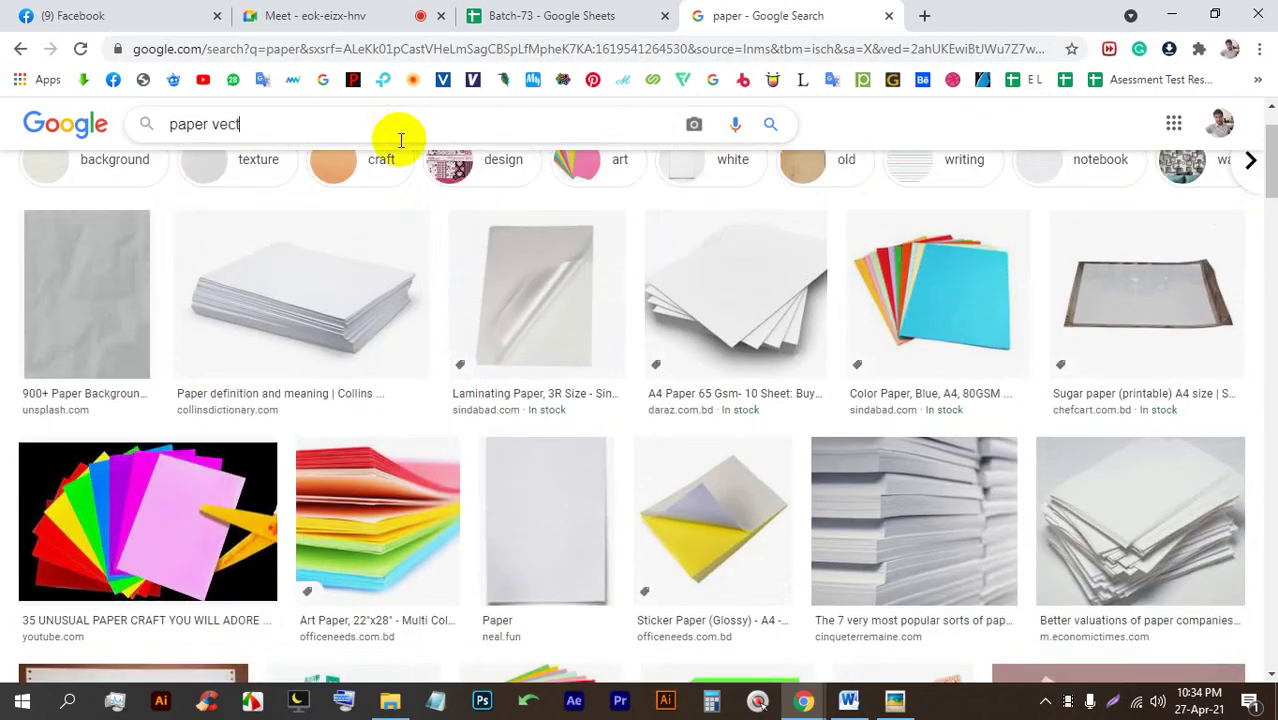
- Search images for 'paper vector' and preview Freepik's torn paper strips vector
type("r")
key("Return")
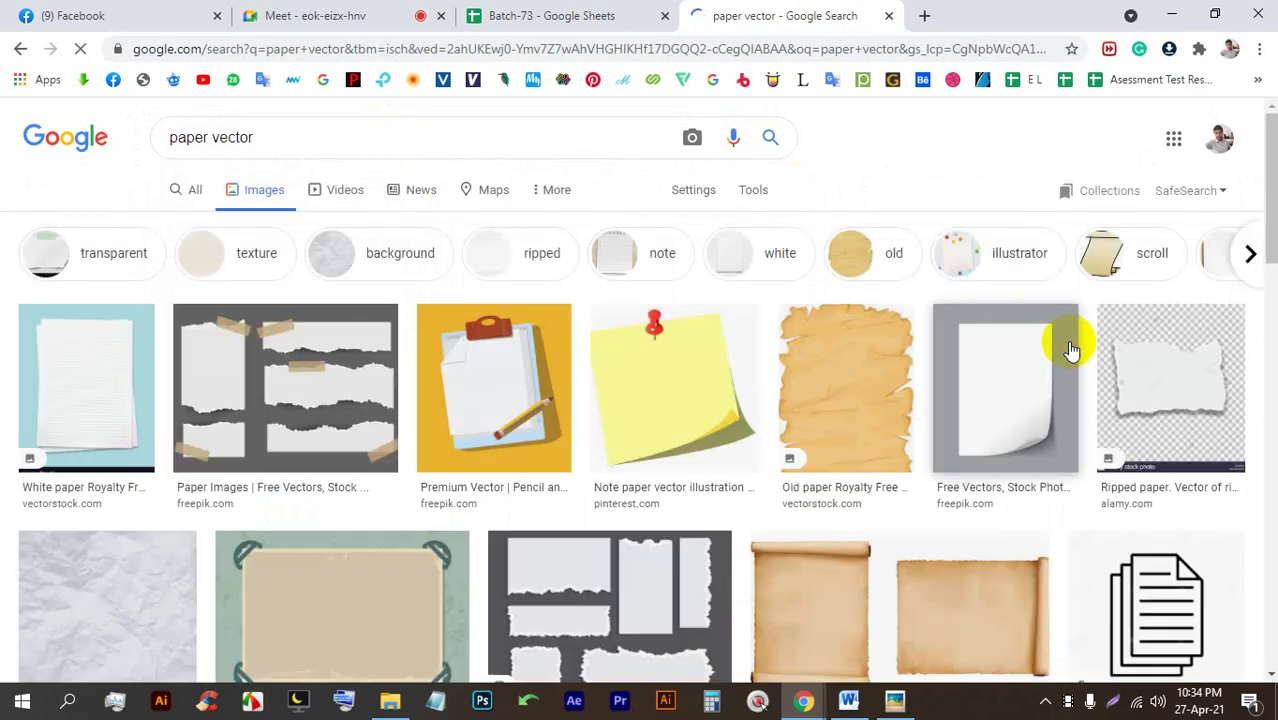
left_click(326, 374)
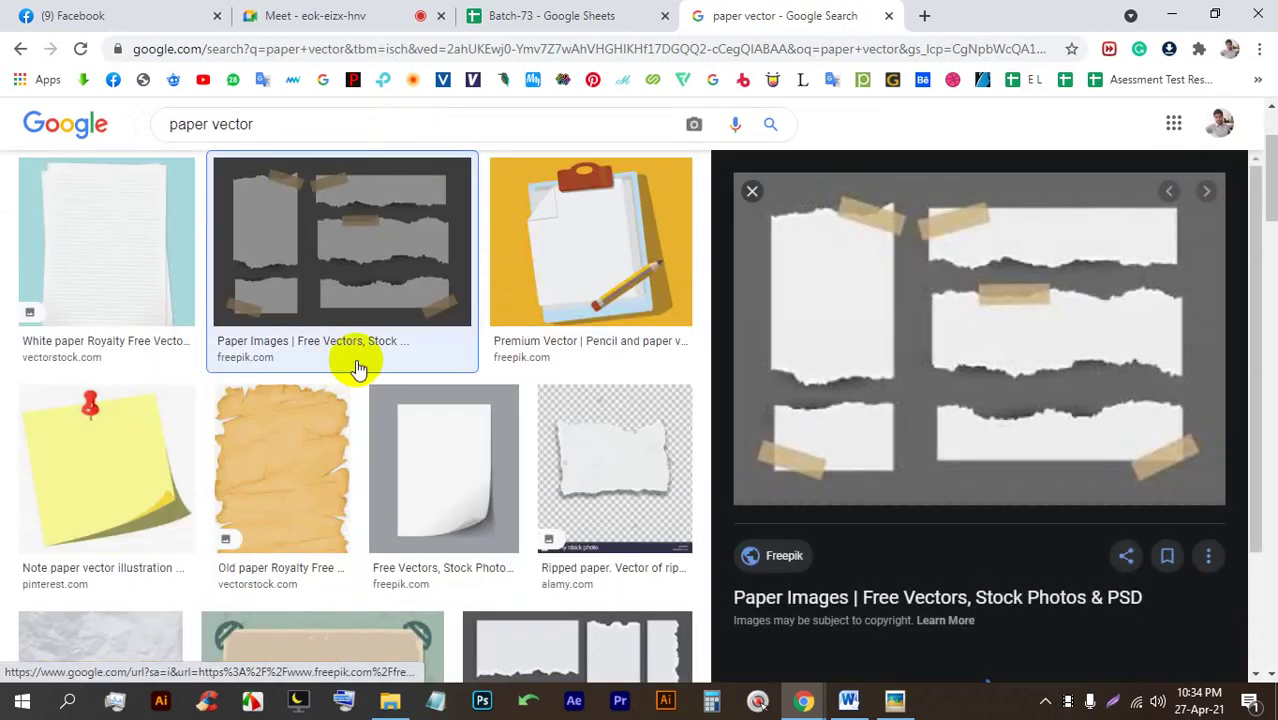
scroll(1050, 294, "down", 5)
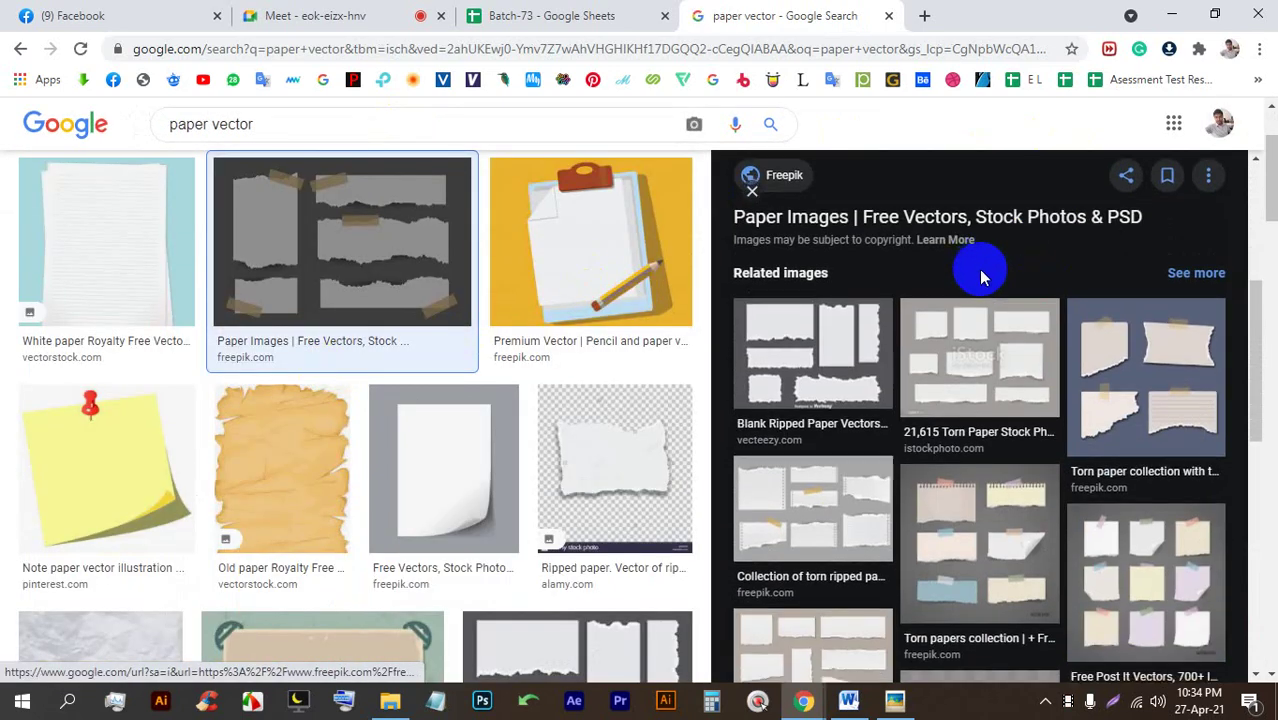
scroll(422, 365, "down", 6)
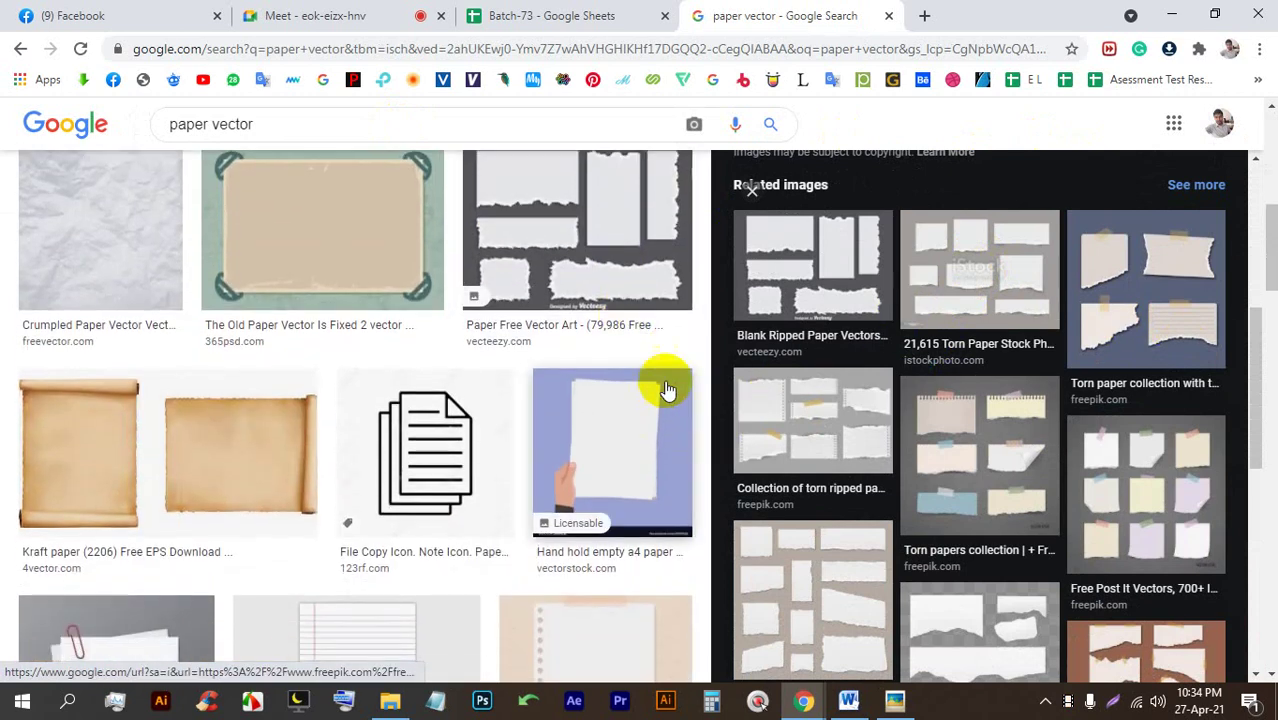
scroll(800, 433, "down", 3)
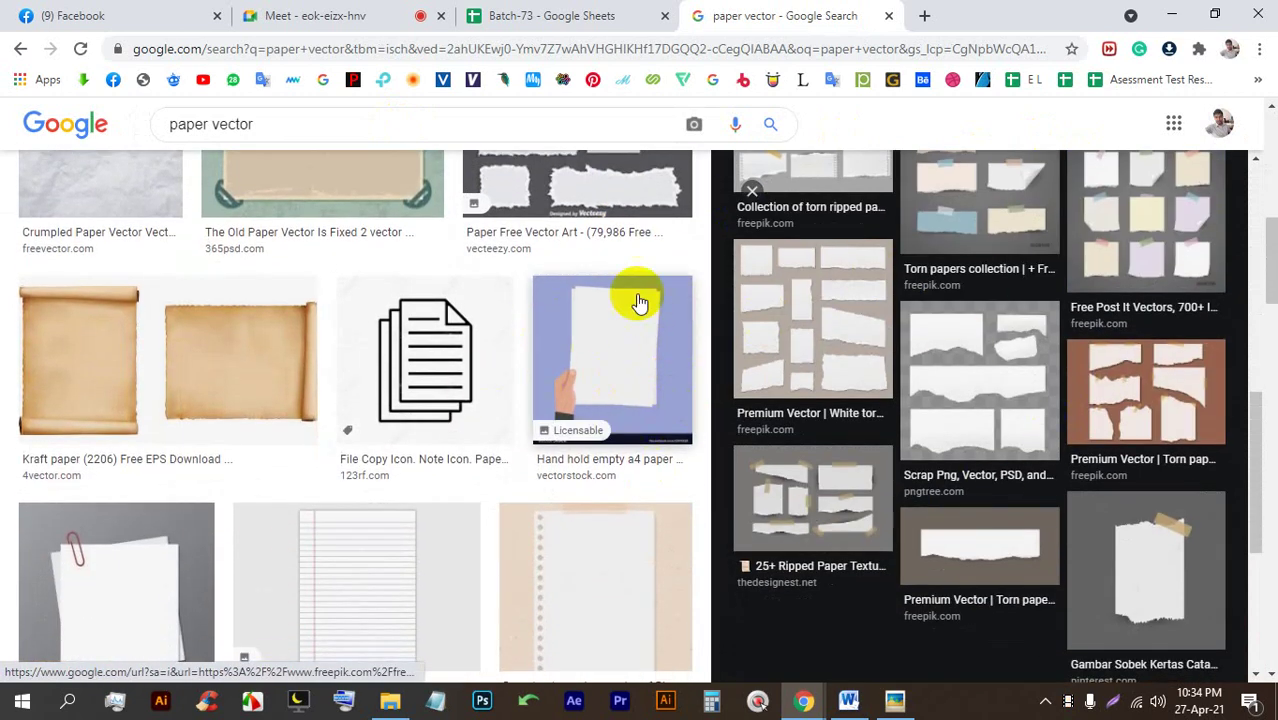
scroll(866, 371, "down", 1)
scroll(866, 371, "up", 8)
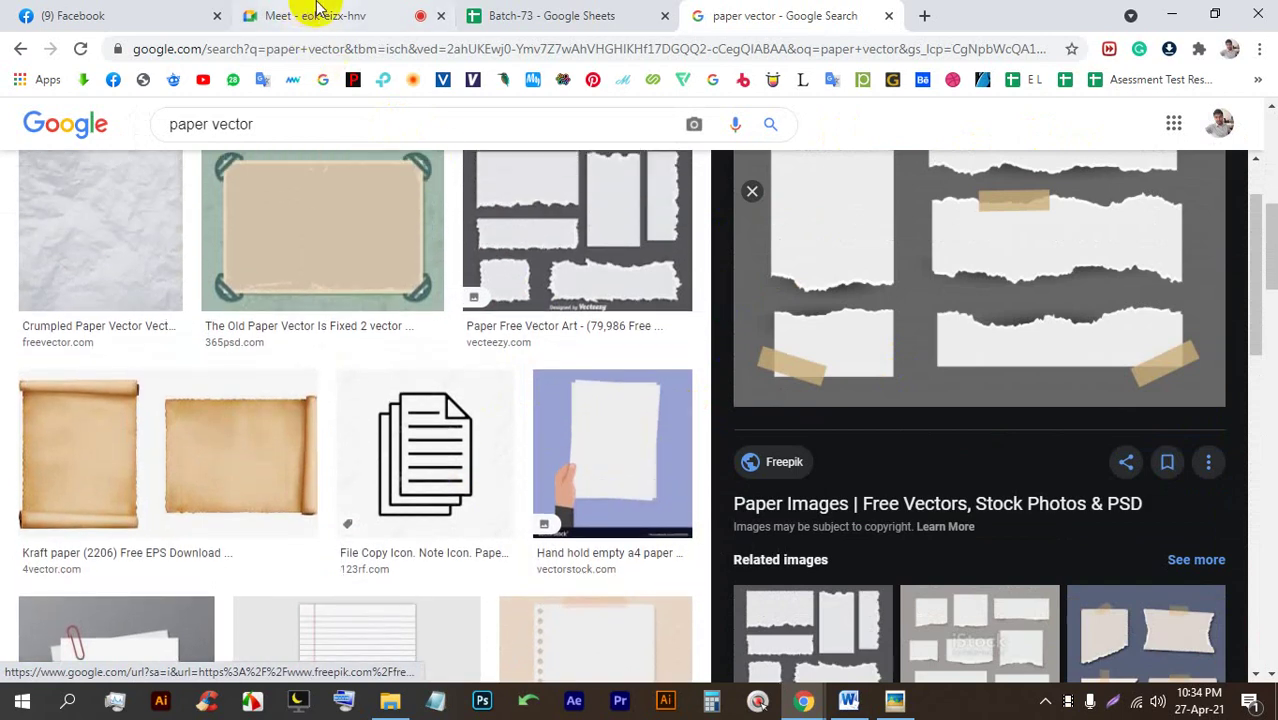
- Screen-capture the preview, circle the top-right paper strip in red, then discard the capture
left_click(370, 14)
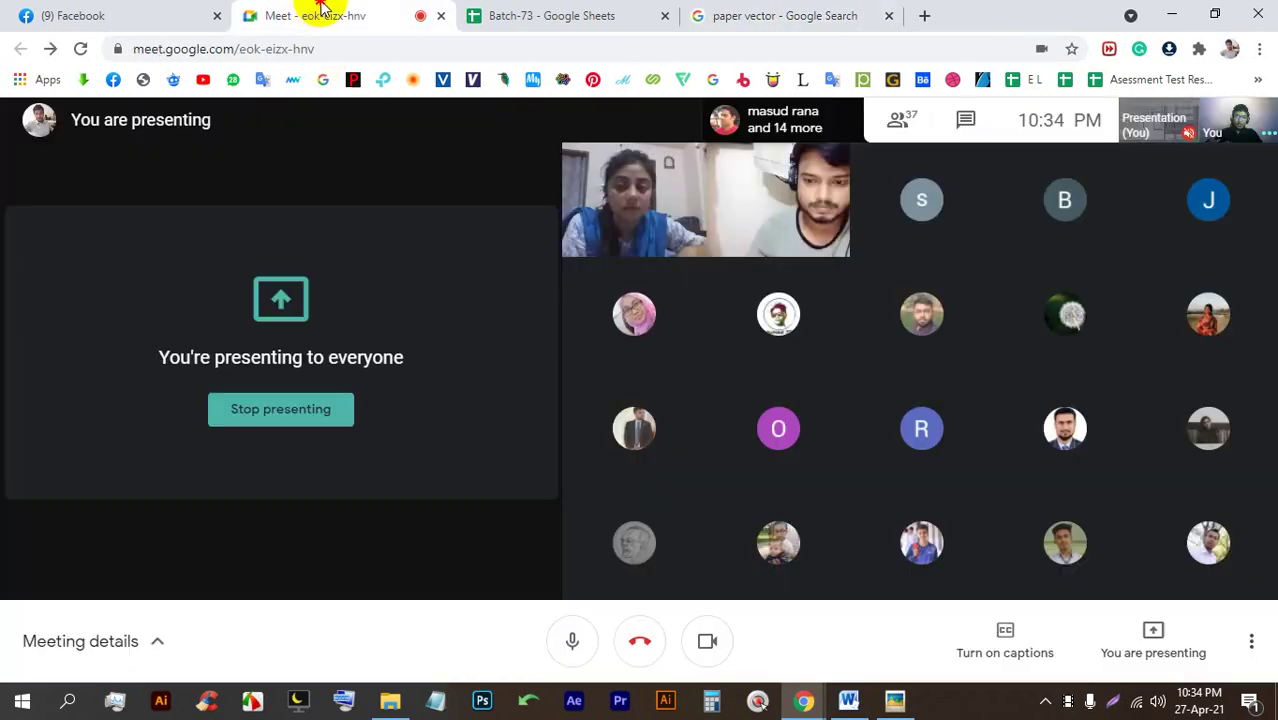
left_click(790, 15)
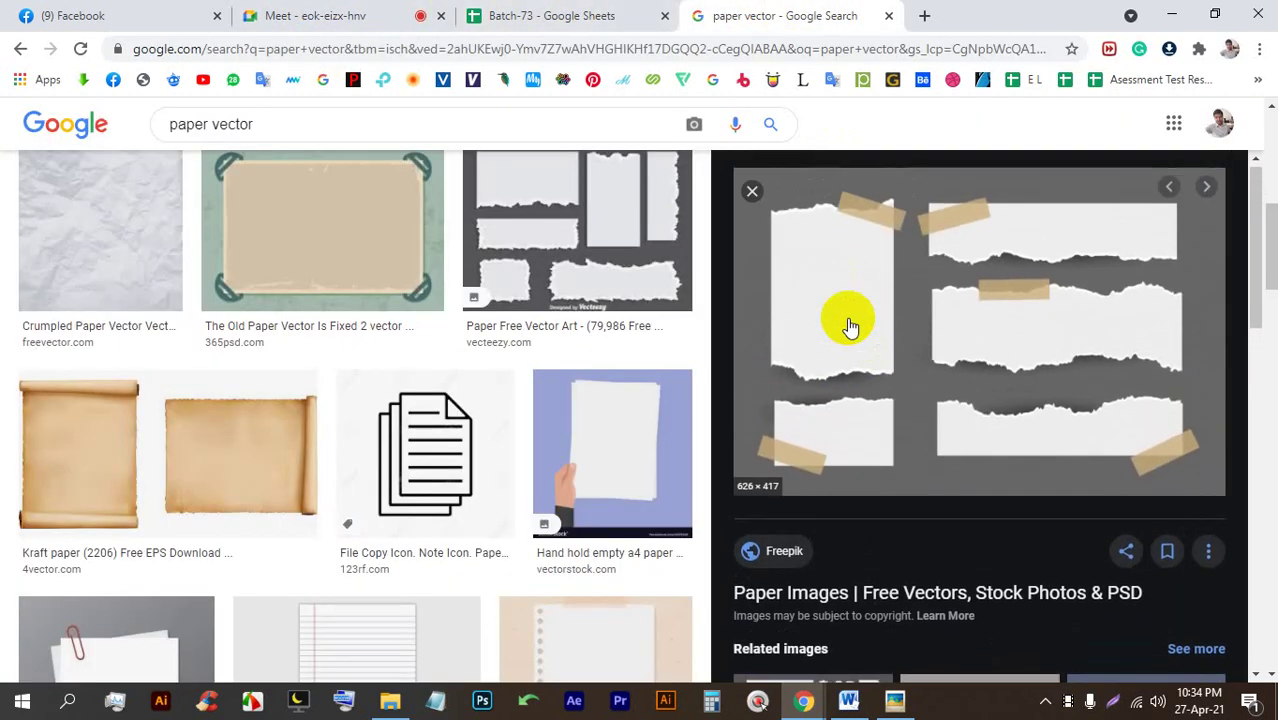
key("Print")
left_click_drag(1197, 516, 724, 125)
left_click_drag(929, 210, 1145, 207)
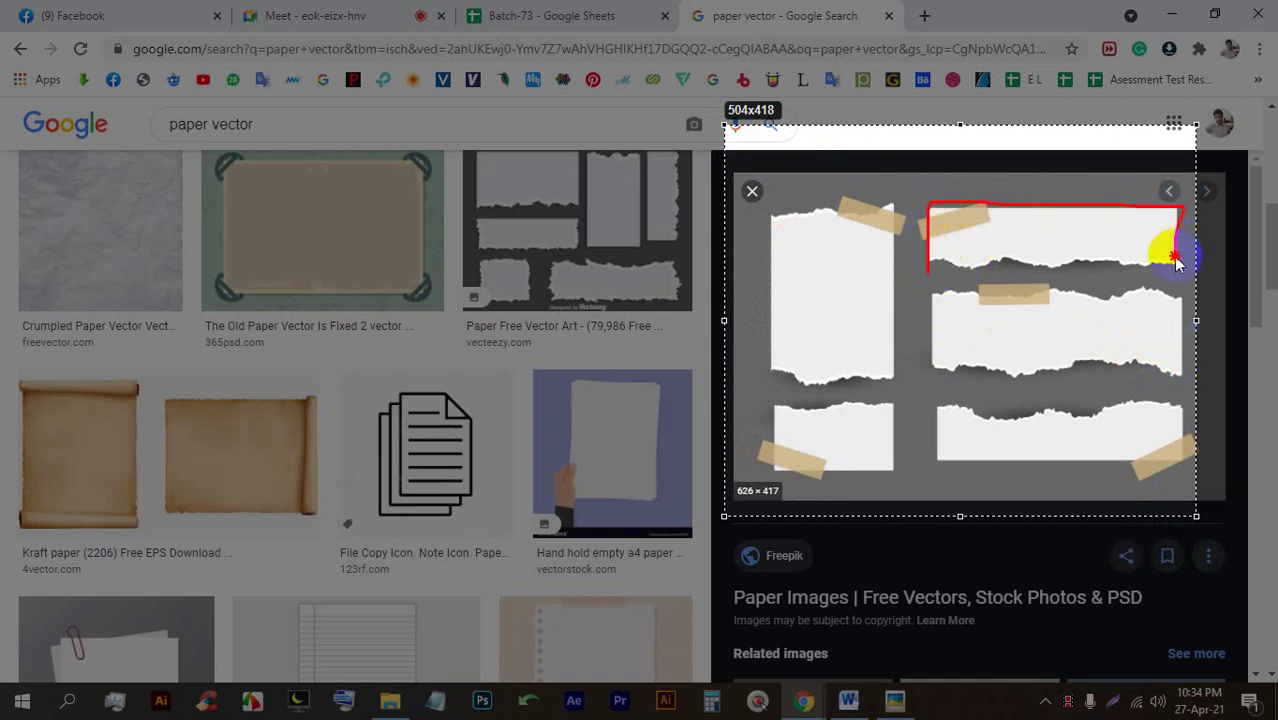
left_click_drag(920, 272, 917, 268)
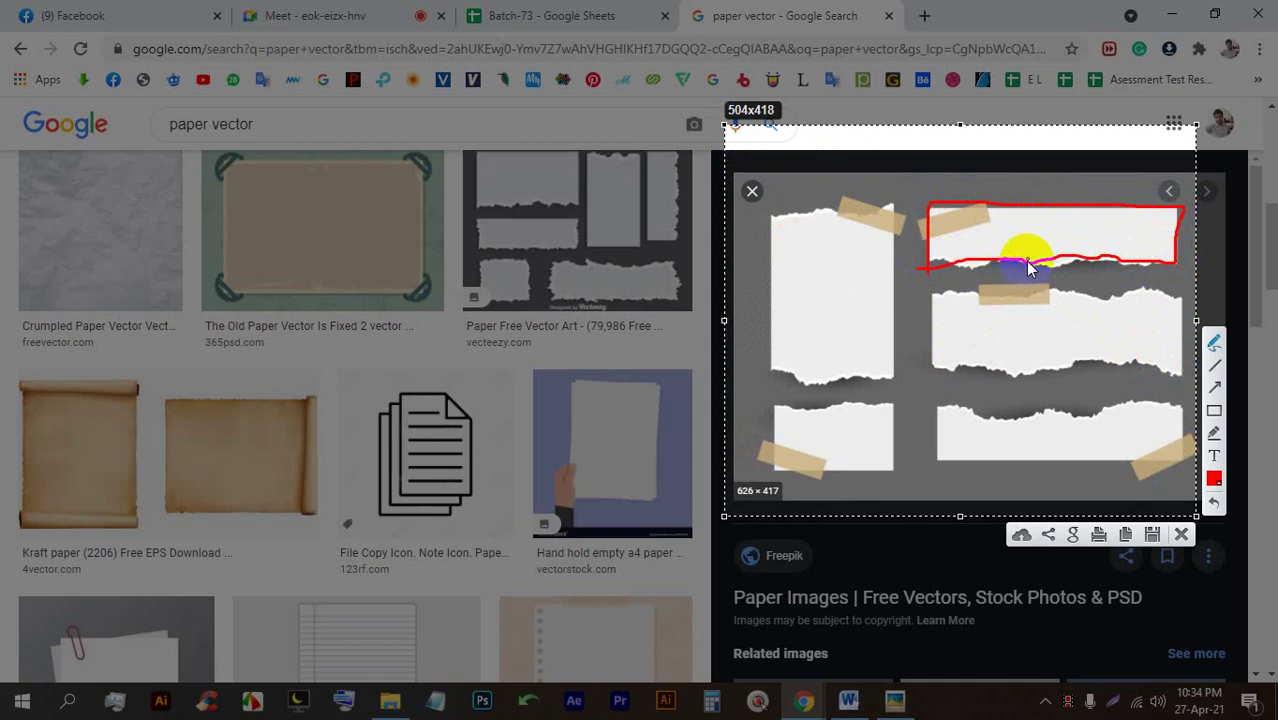
left_click(1183, 537)
scroll(408, 228, "up", 5)
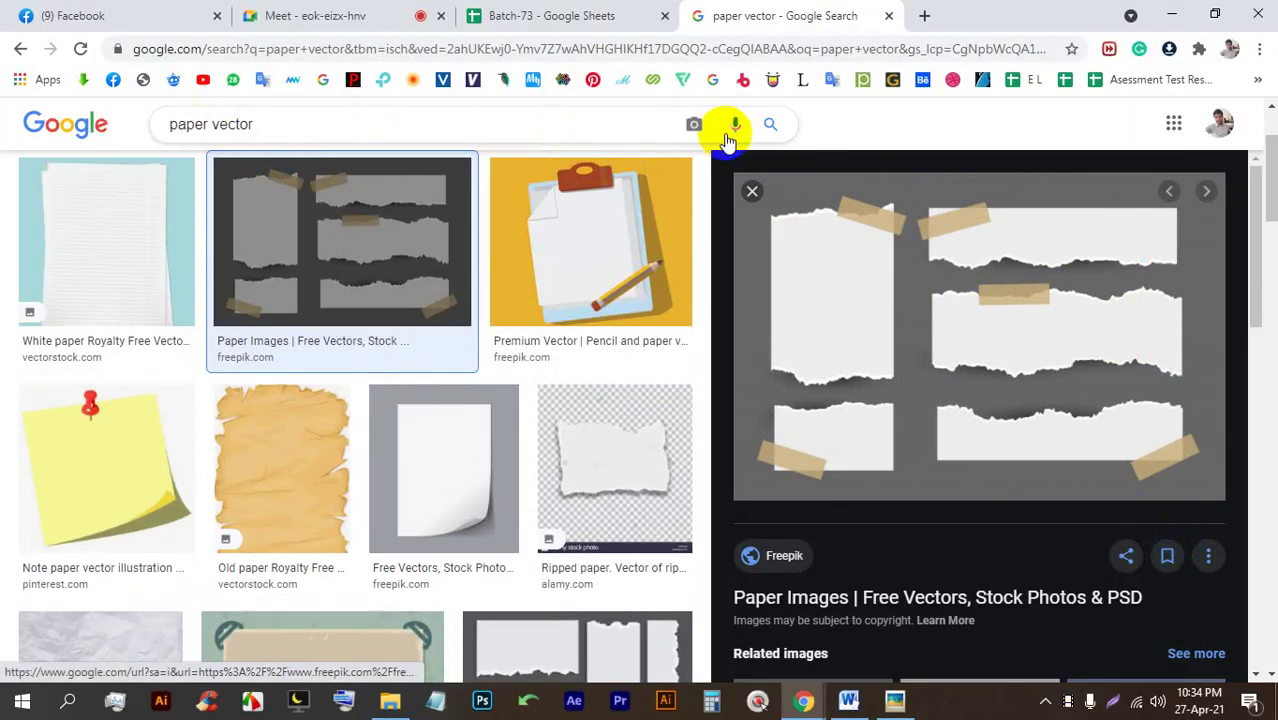
- Search images for 'brush vector' and admit the guest waiting in Meet
left_click(734, 125)
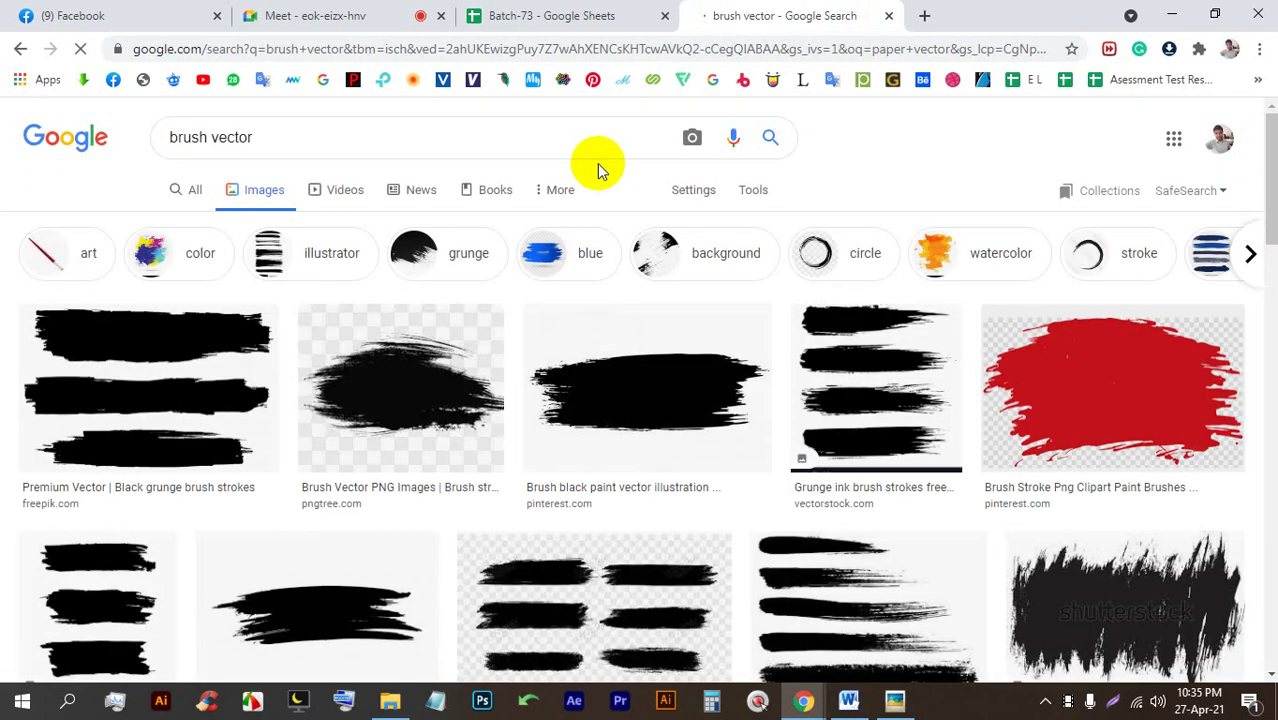
left_click(328, 14)
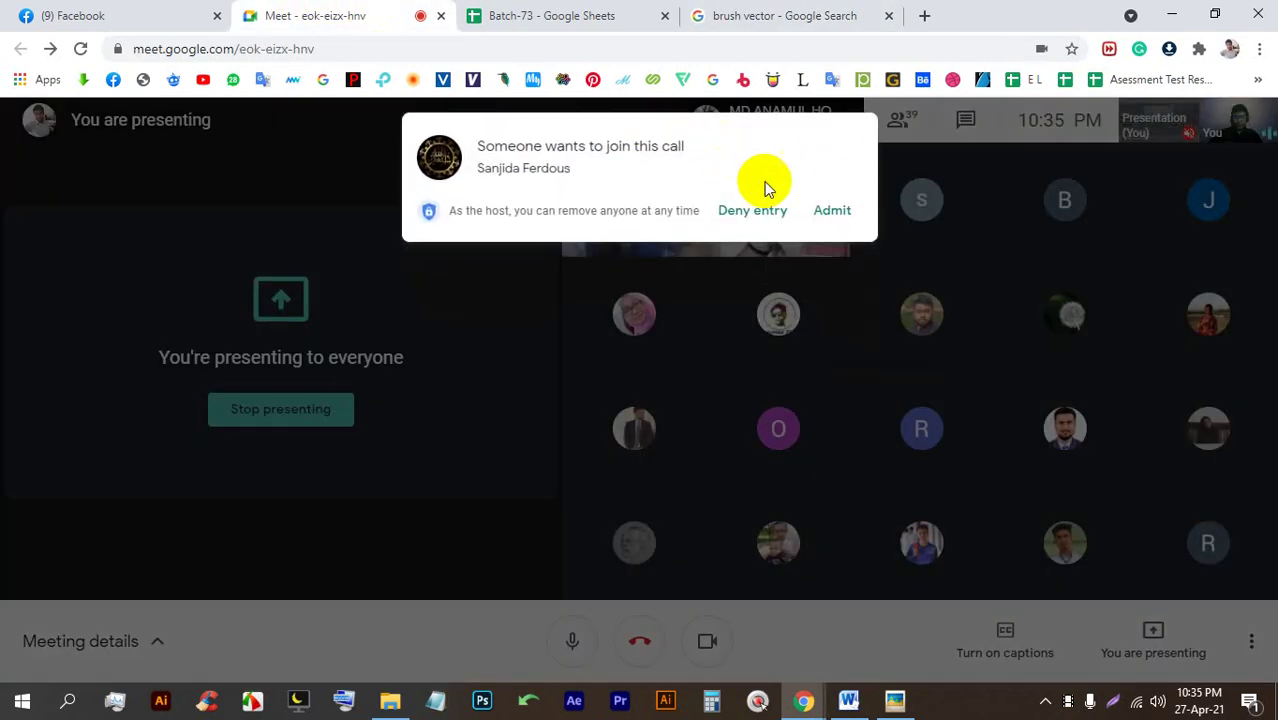
left_click(831, 209)
left_click(712, 15)
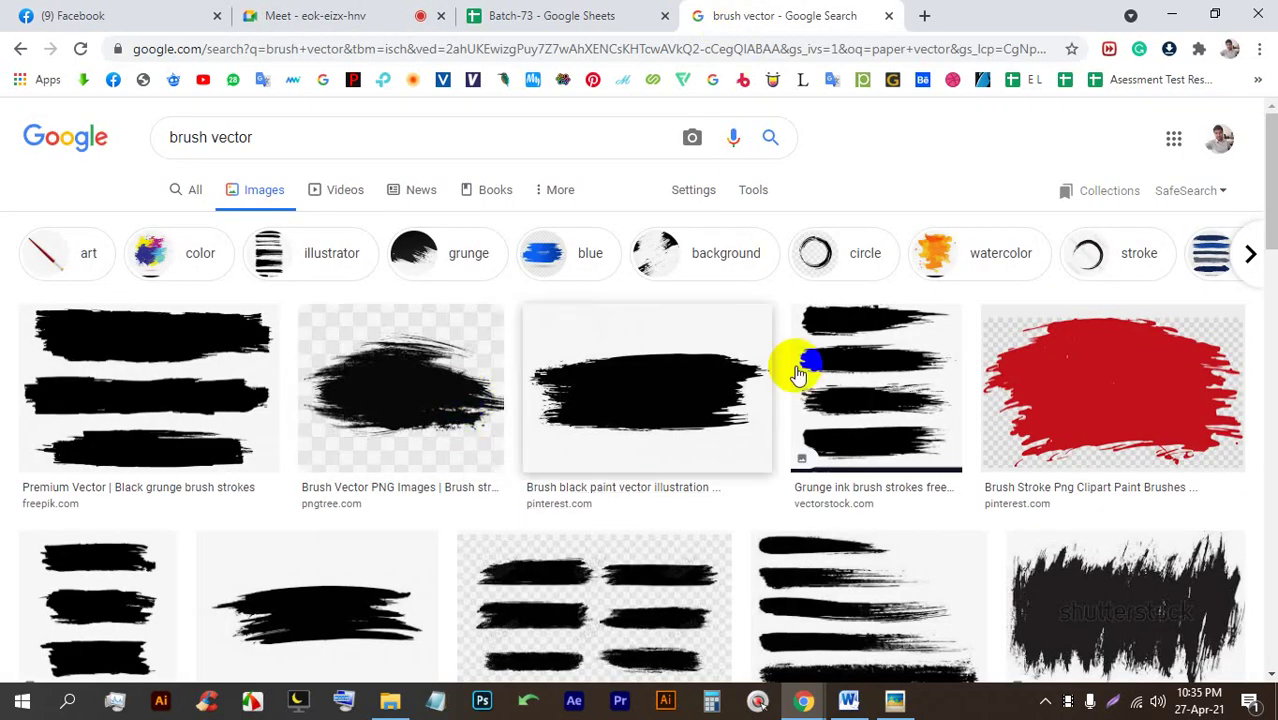
- Preview the black brush paint, pngtree, grunge ink and red brush stroke images
left_click(656, 380)
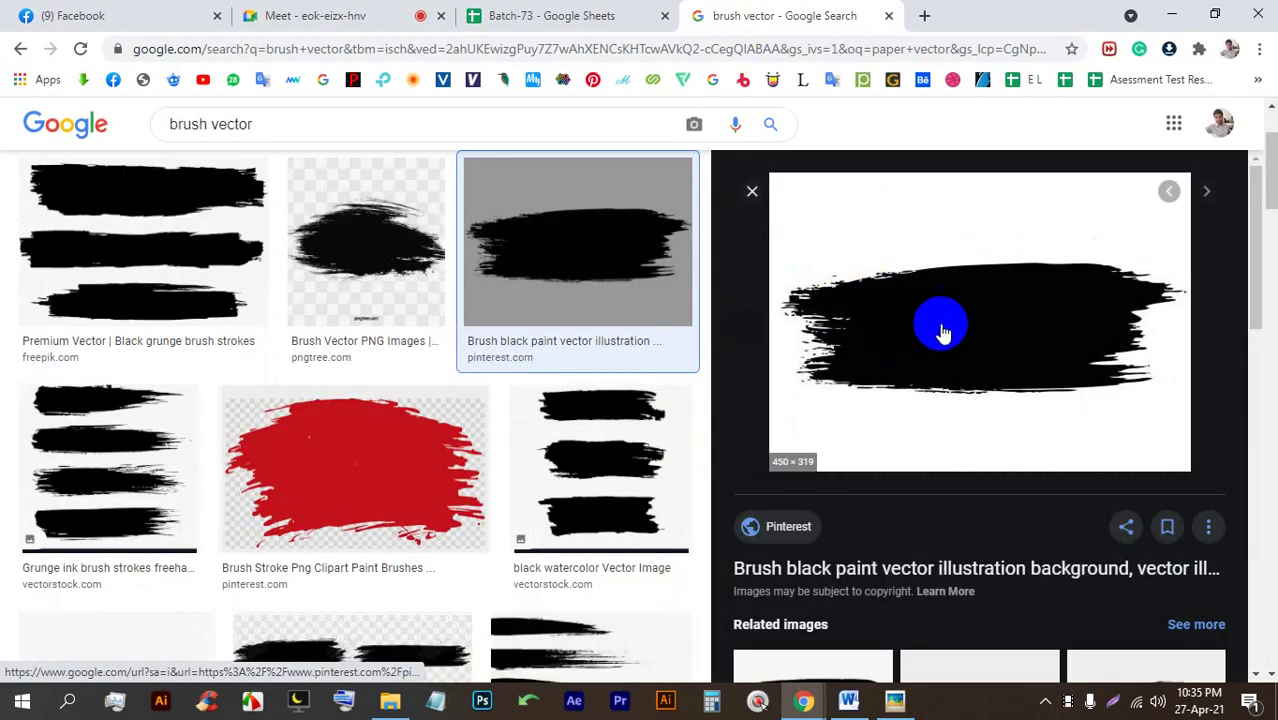
left_click(314, 214)
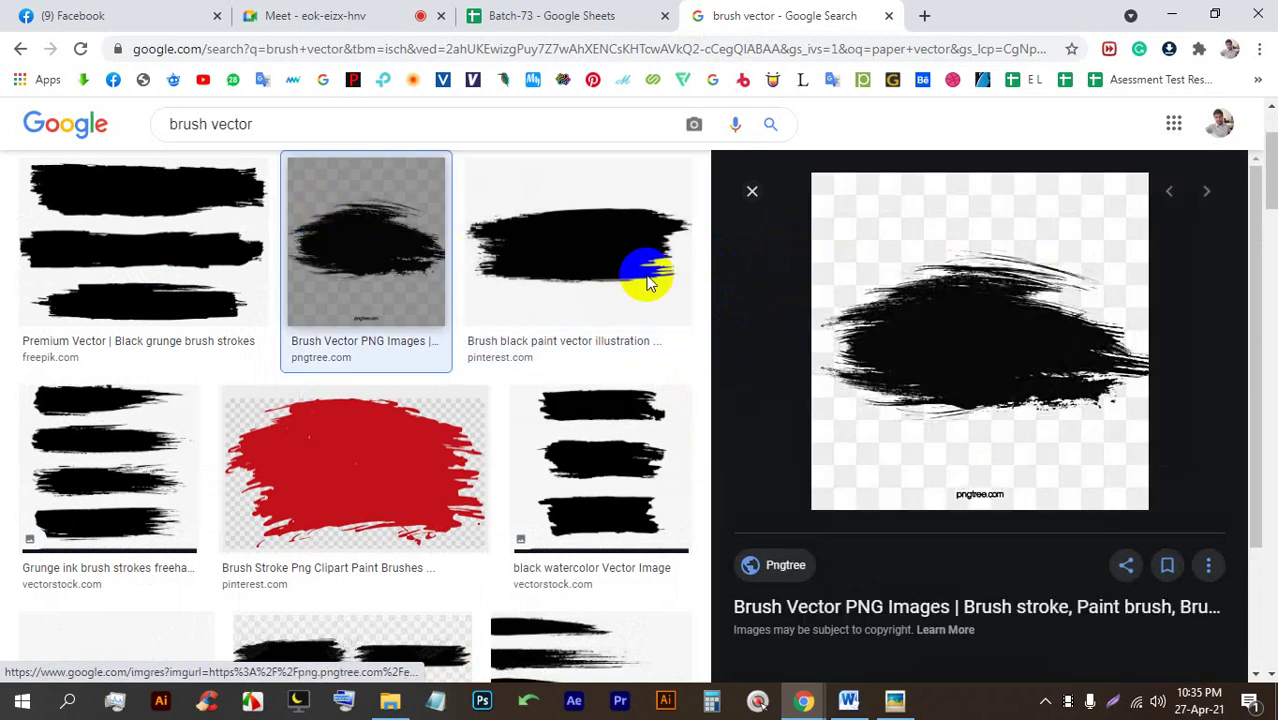
left_click(559, 248)
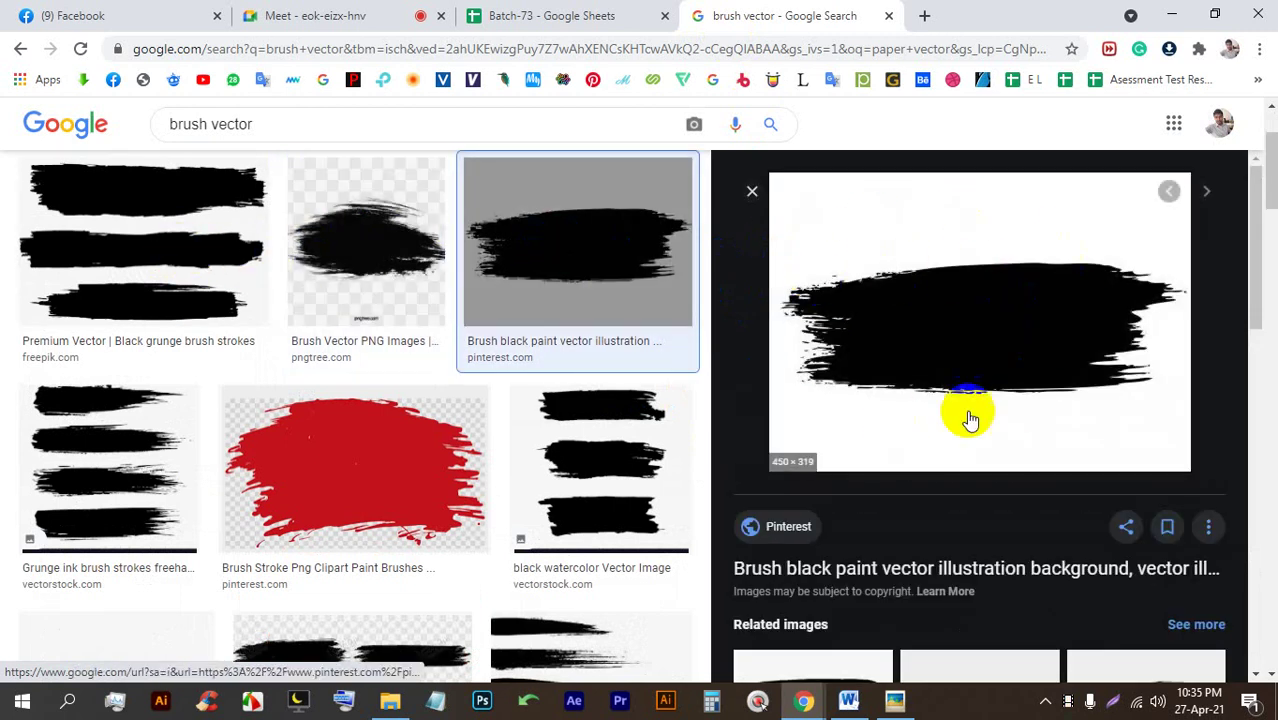
left_click(100, 475)
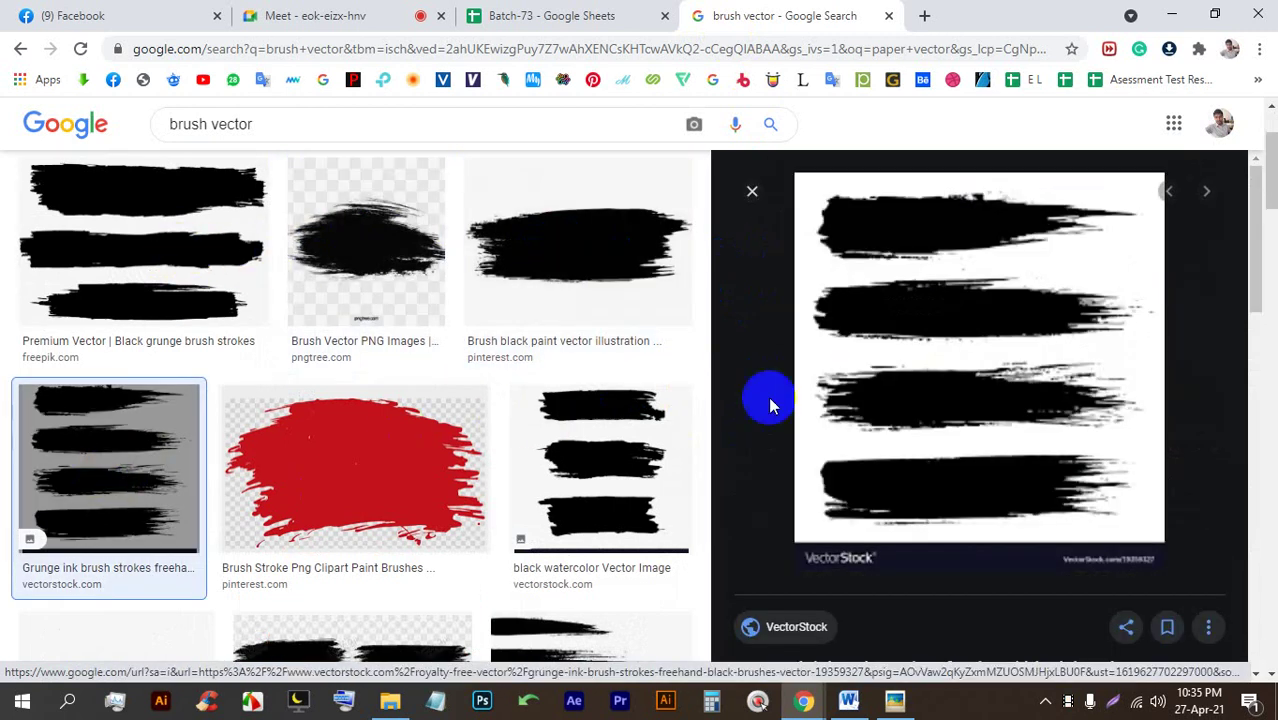
left_click(487, 455)
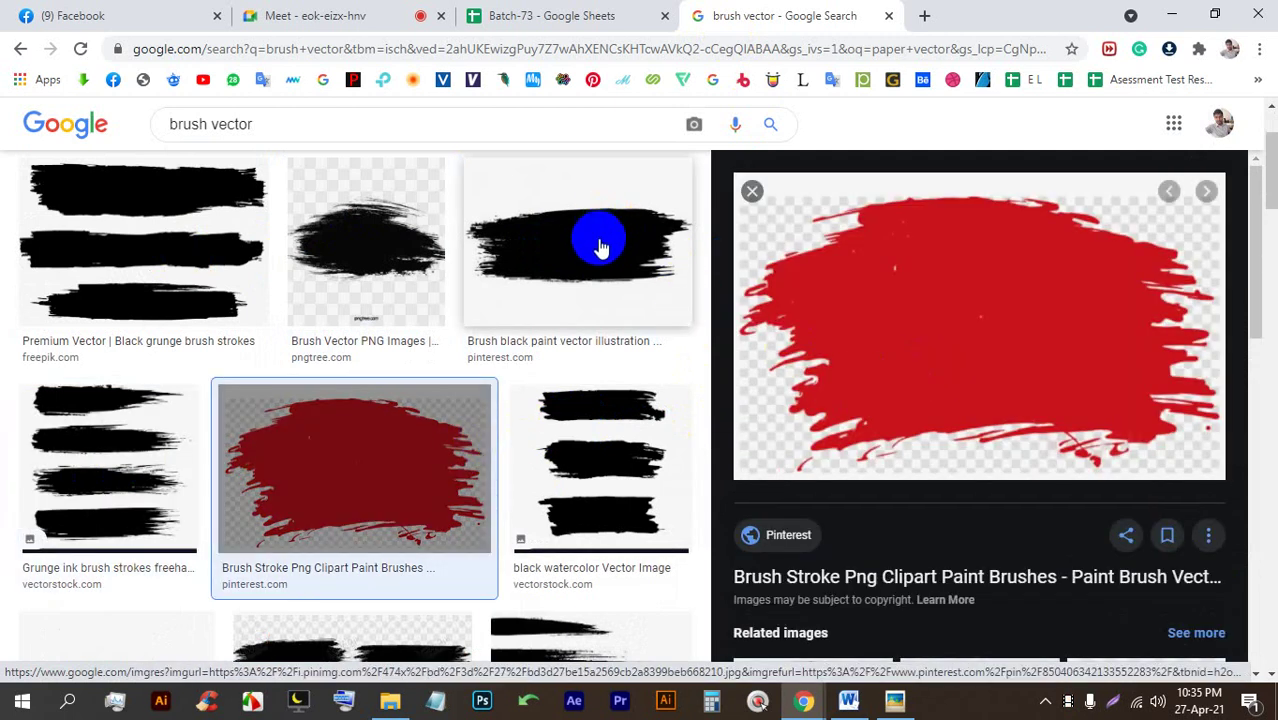
left_click(651, 237)
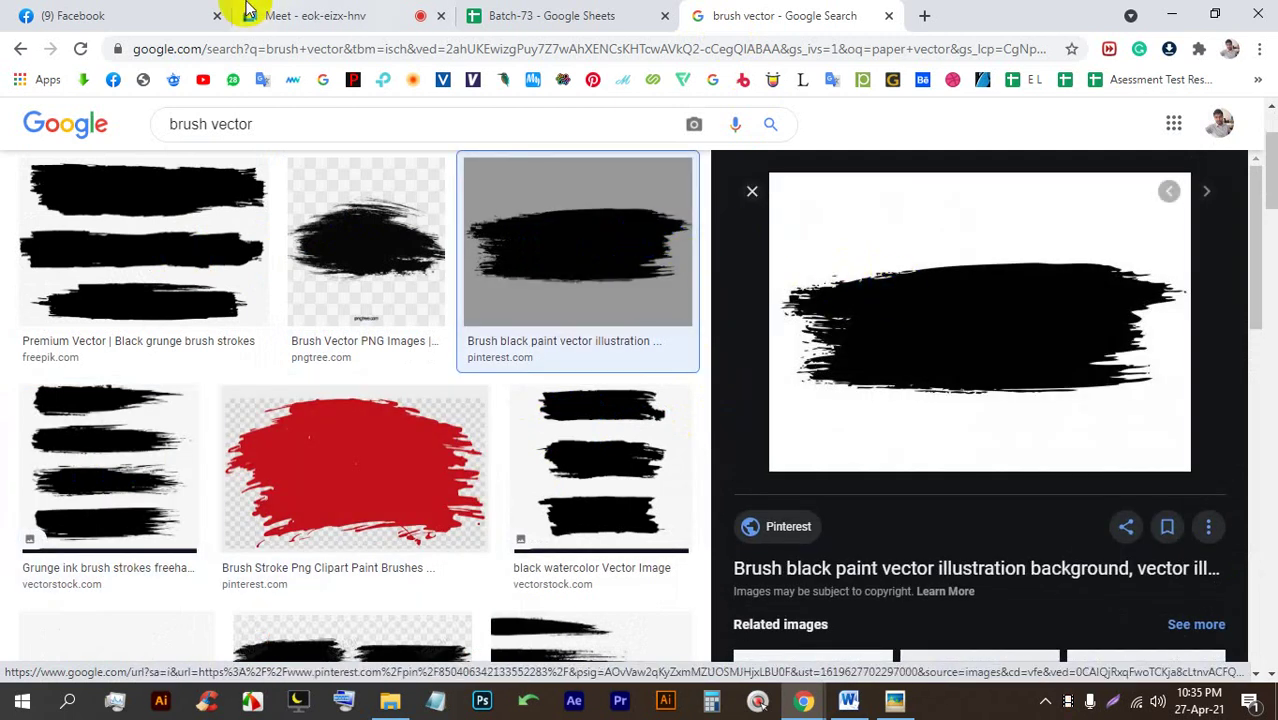
left_click(308, 15)
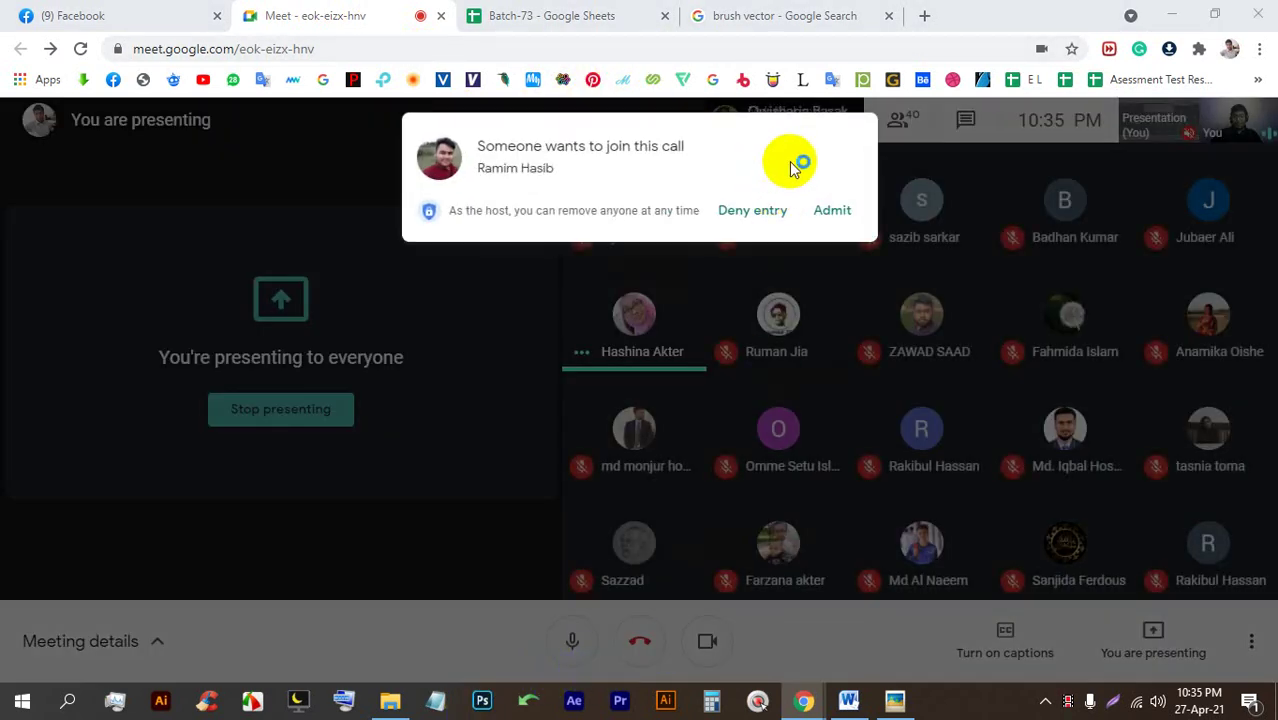
- Admit the next waiting person and close the Picasa photo viewer
left_click(834, 210)
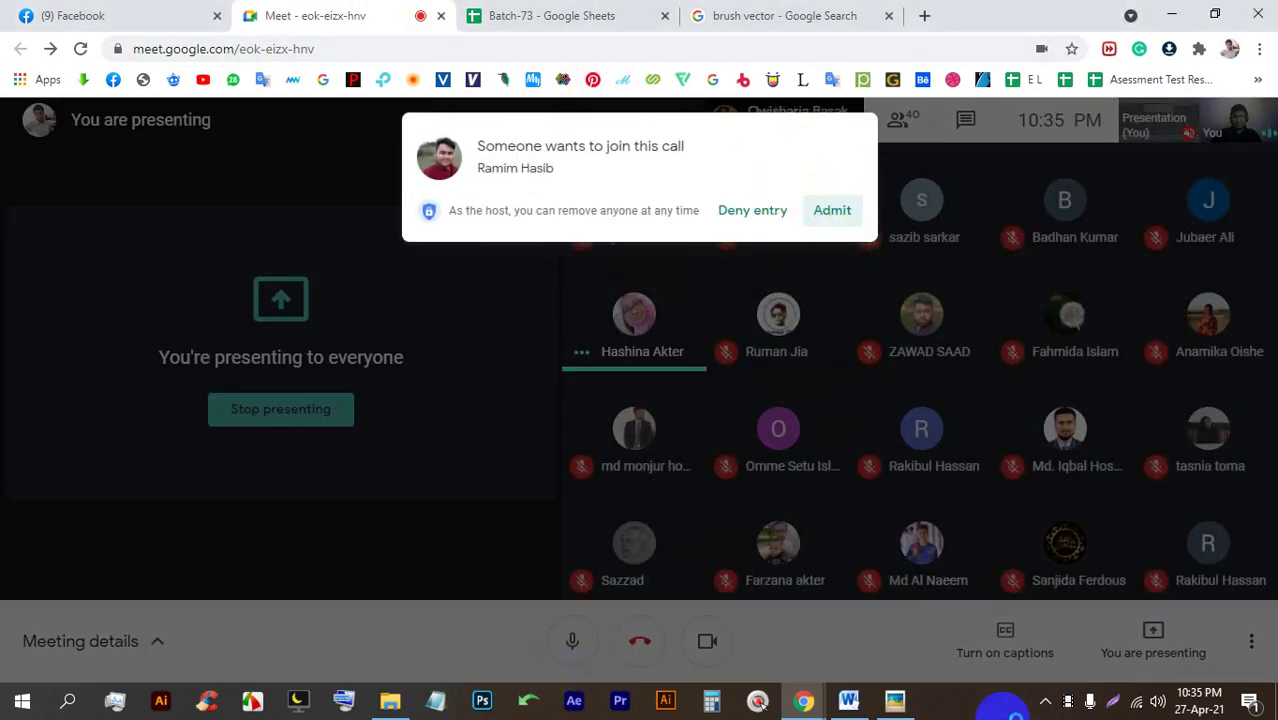
left_click(897, 700)
left_click(1096, 57)
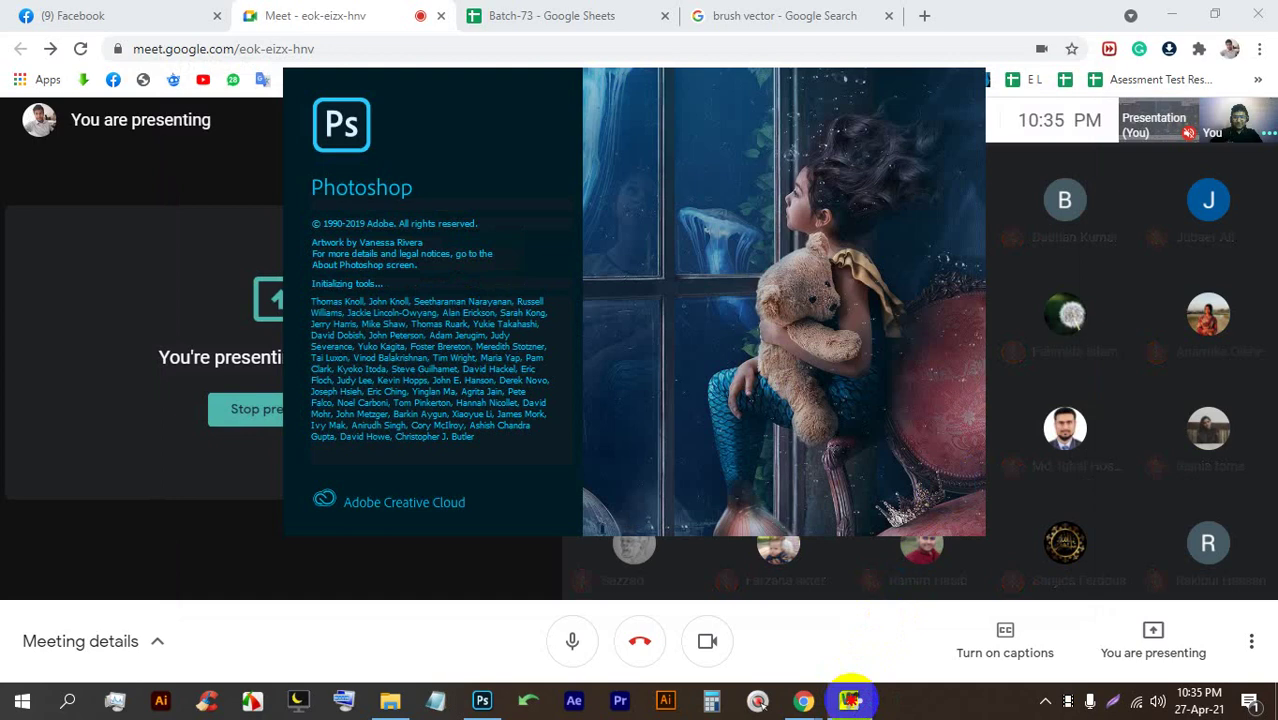
- Close the Word document, bring Meet forward, and admit another waiting person
left_click(848, 700)
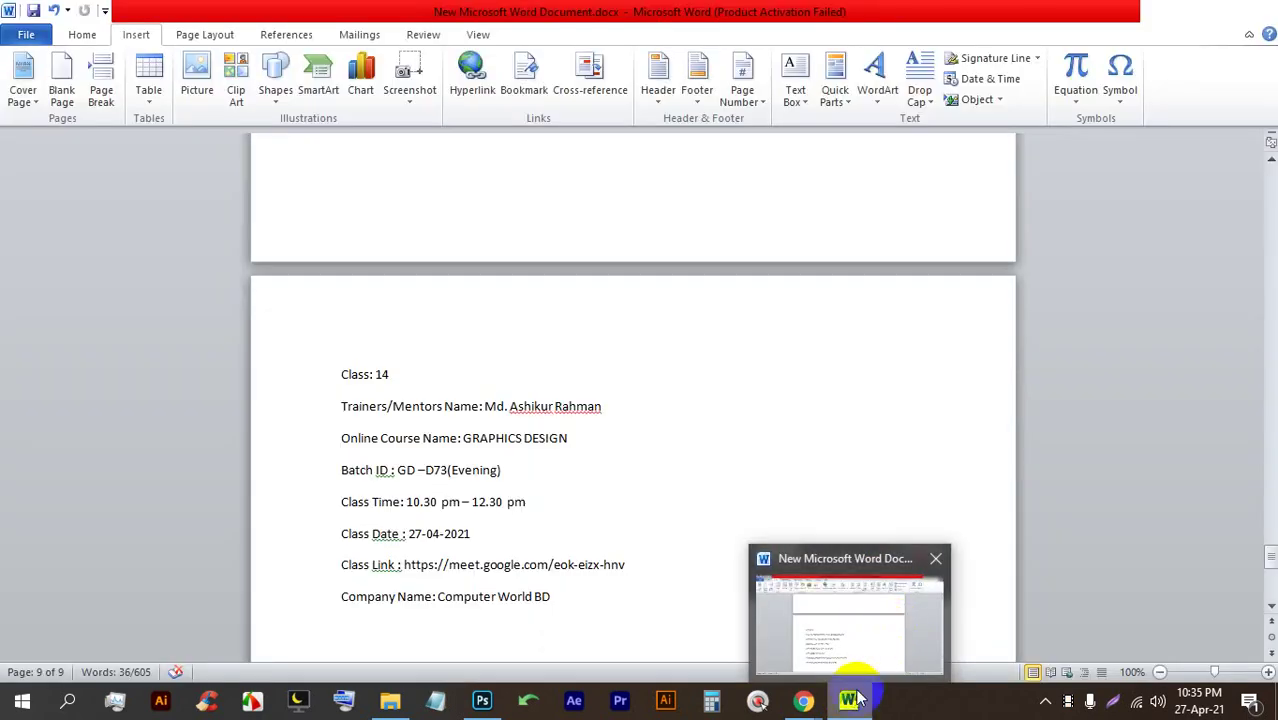
left_click(855, 697)
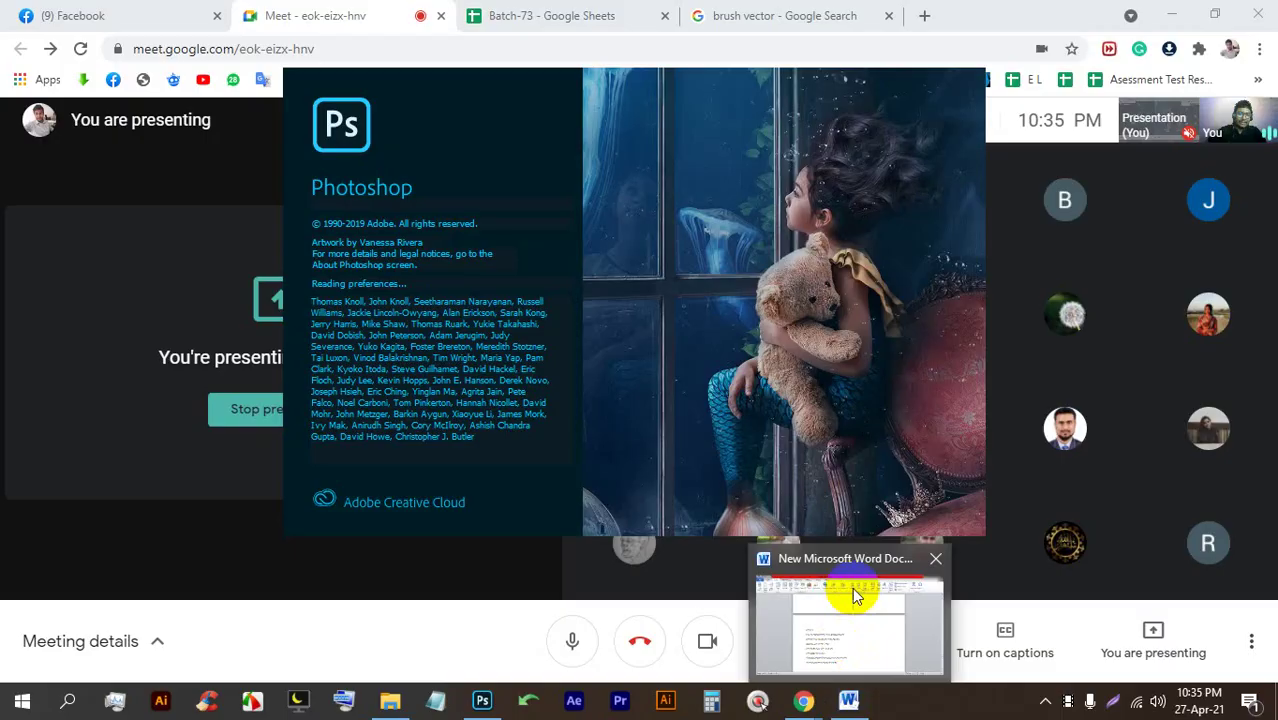
left_click(852, 588)
left_click(1262, 11)
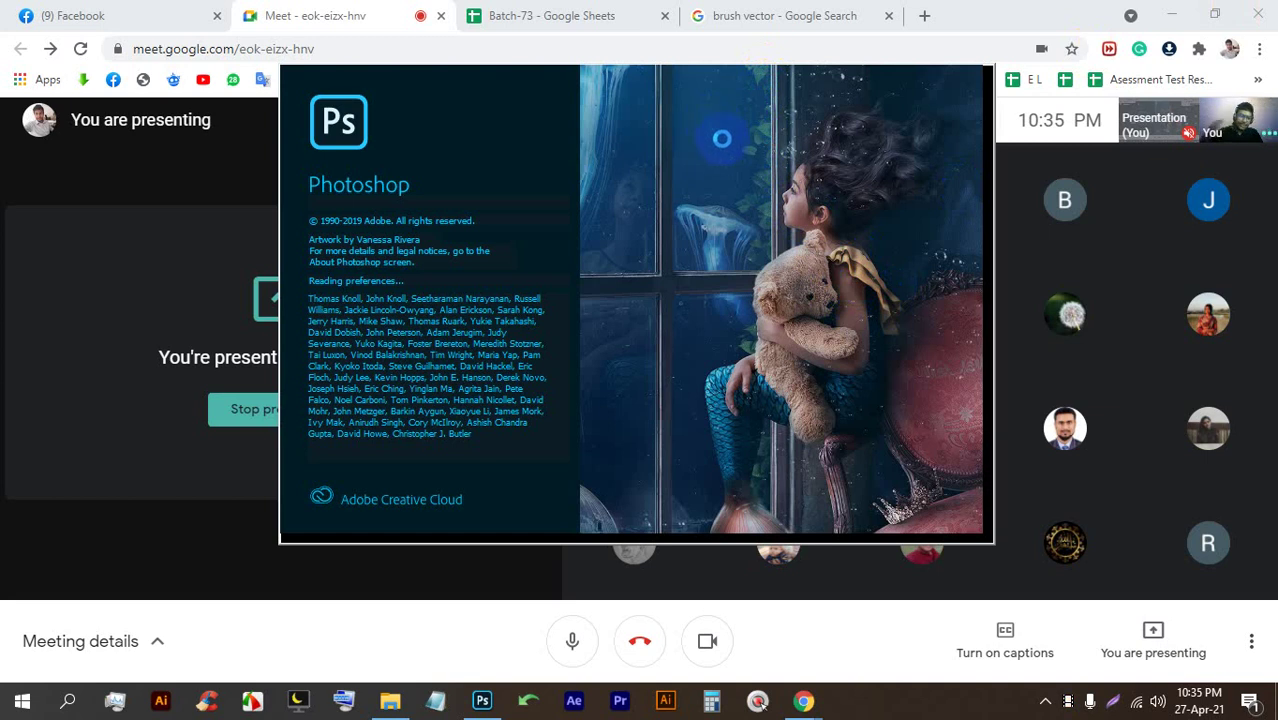
left_click(379, 10)
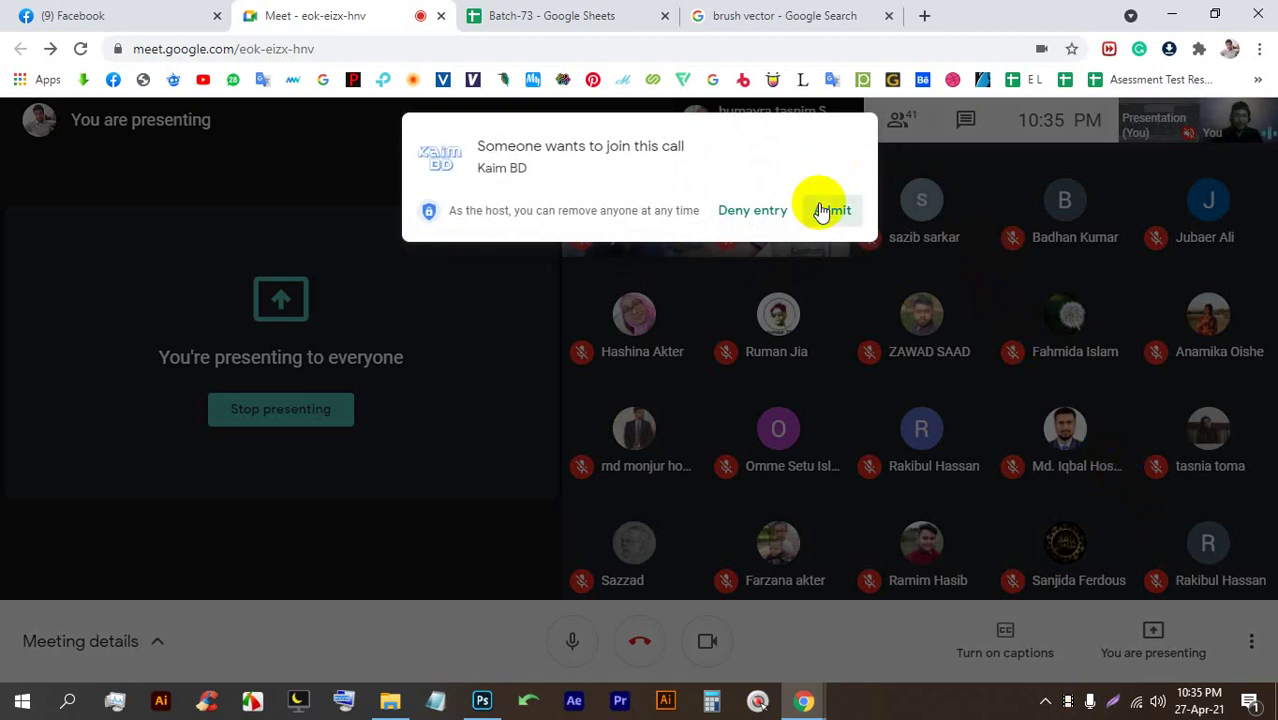
left_click(834, 210)
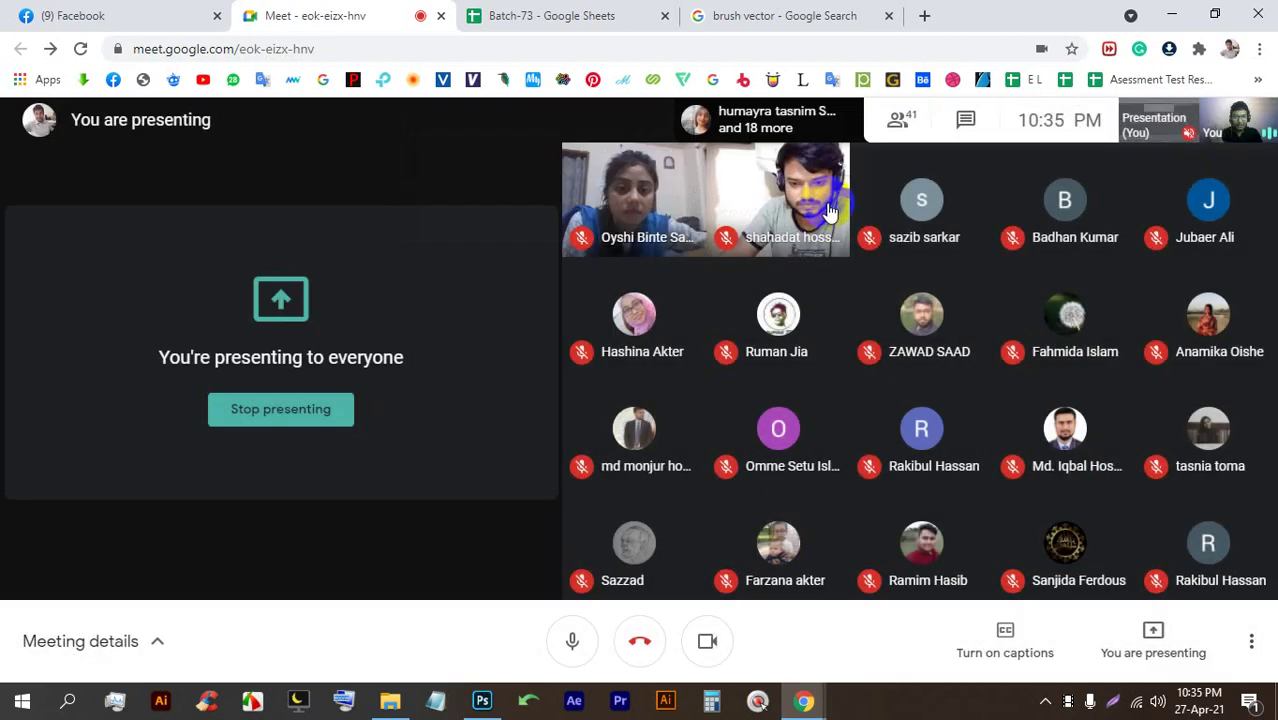
- Glance at the still-loading Photoshop workspace, then return to Chrome
mouse_move(485, 700)
left_click(427, 578)
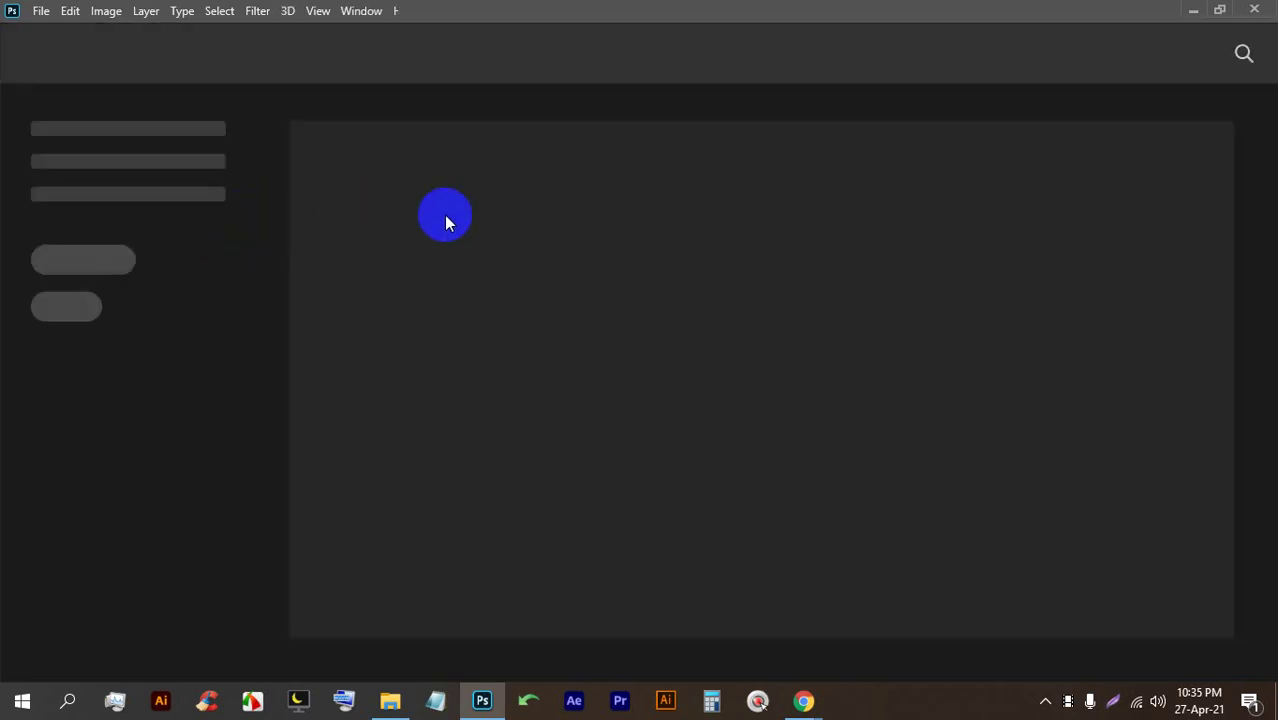
mouse_move(812, 704)
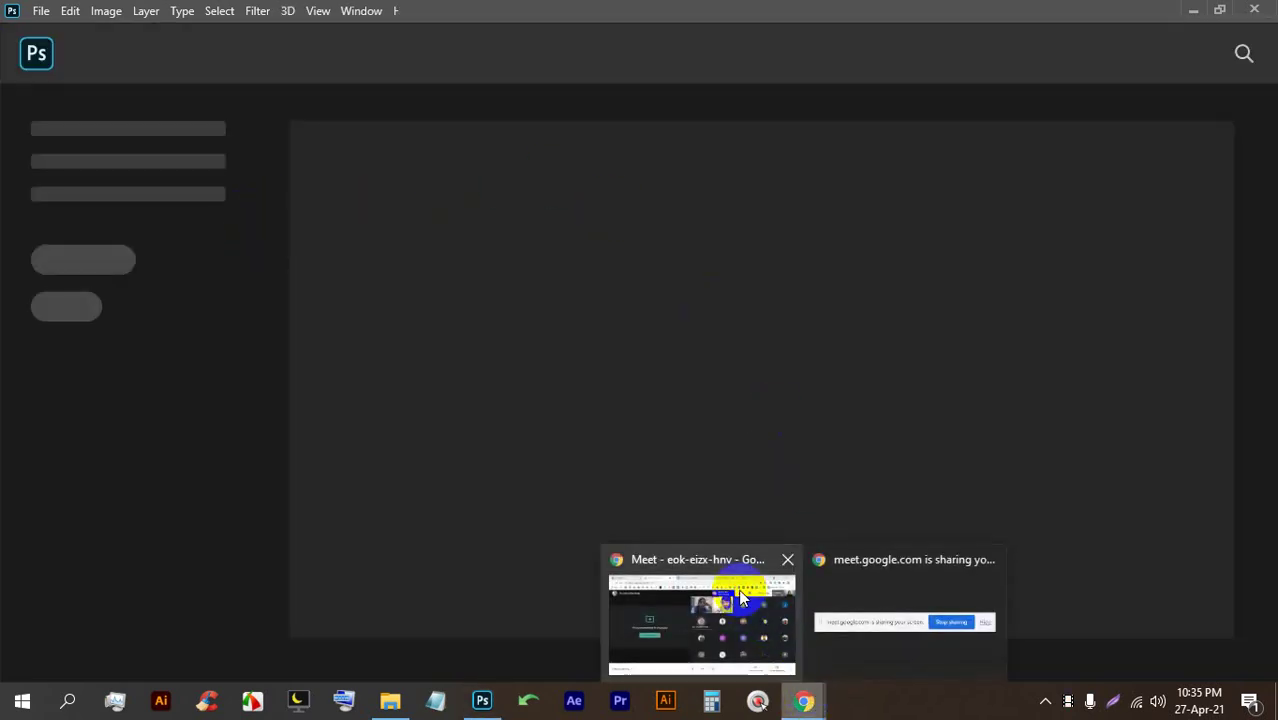
left_click(720, 610)
- Start saving the black brush-stroke image from the brush vector results
left_click(790, 16)
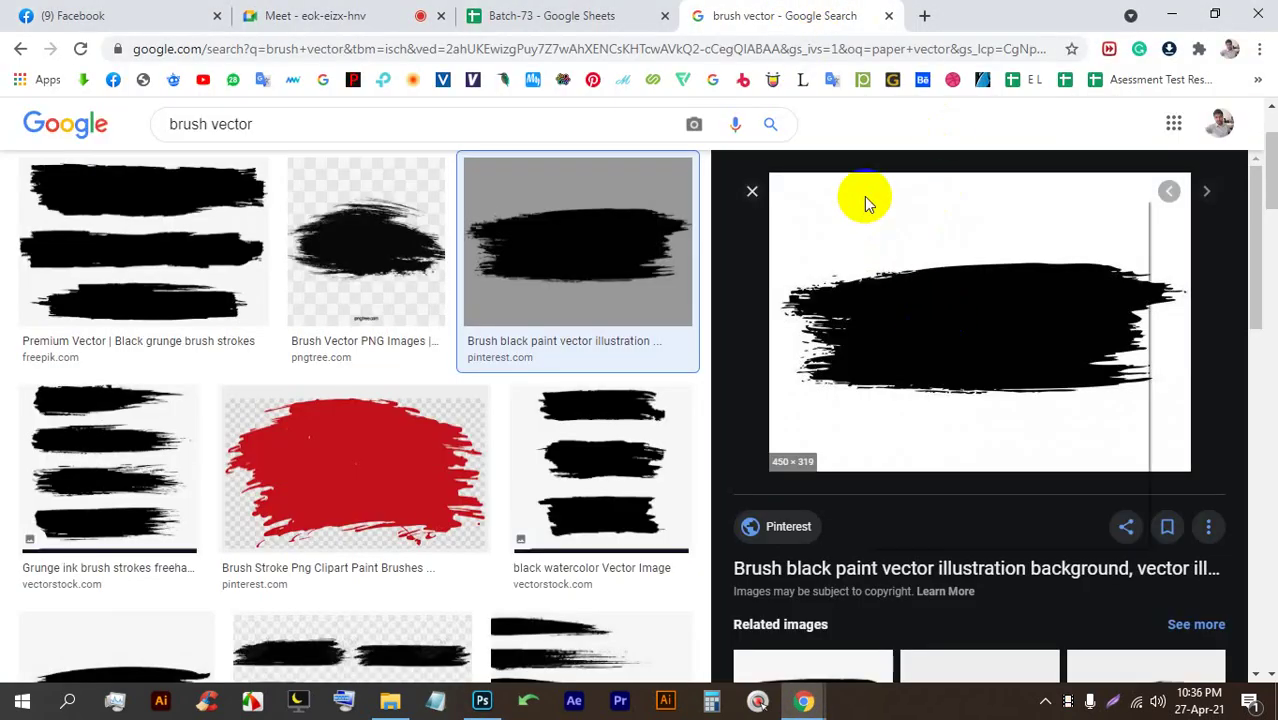
right_click(865, 199)
left_click(943, 410)
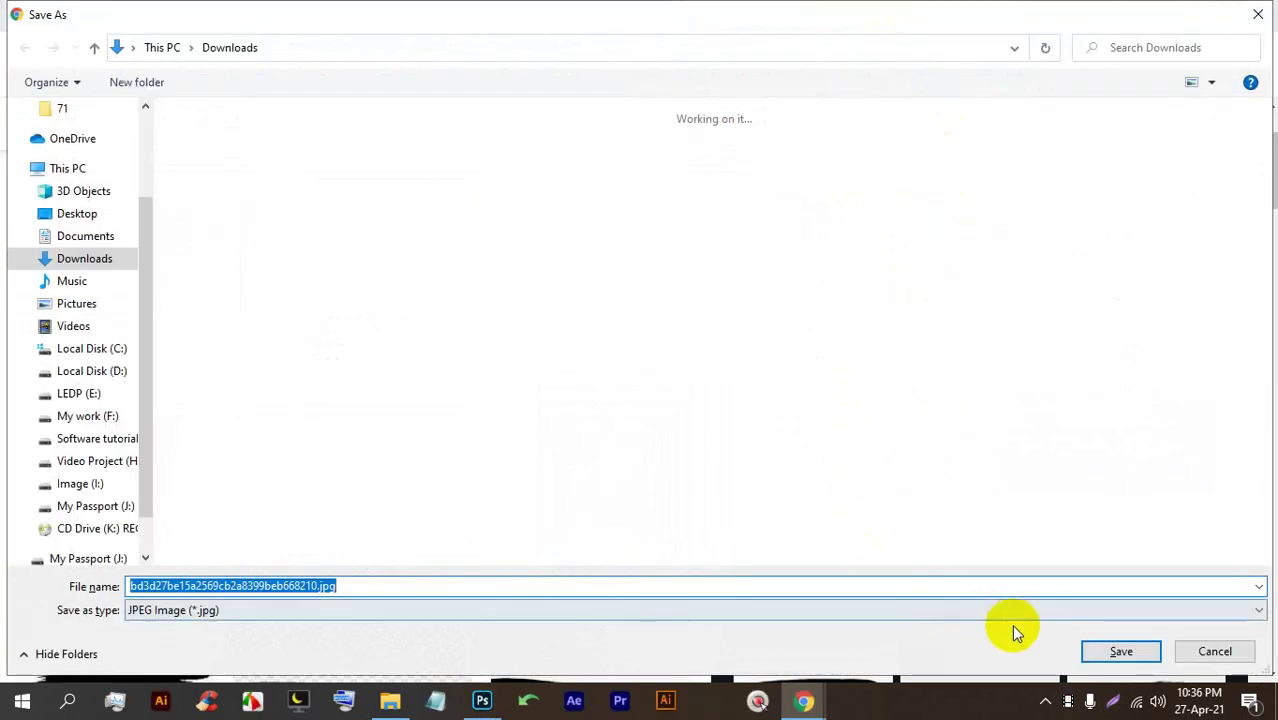
- Save the black brush-stroke JPEG to Downloads, view it in the photo viewer, then close it
left_click(1115, 648)
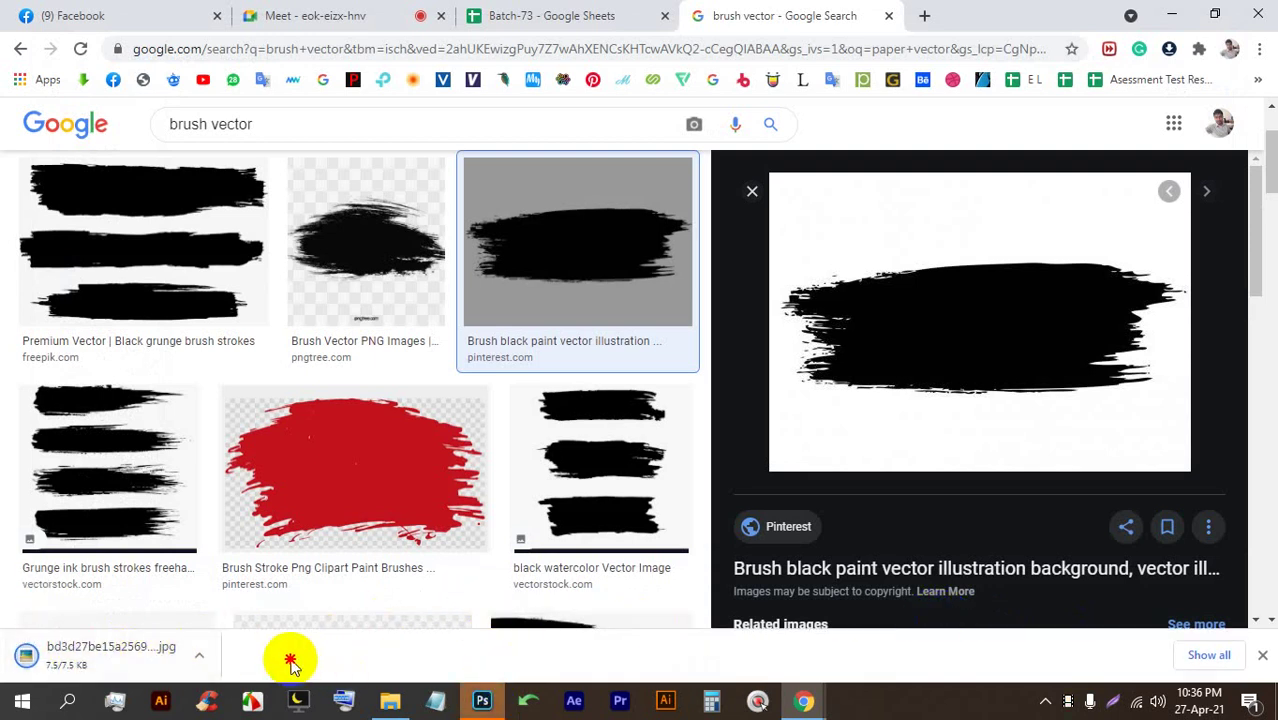
left_click(90, 652)
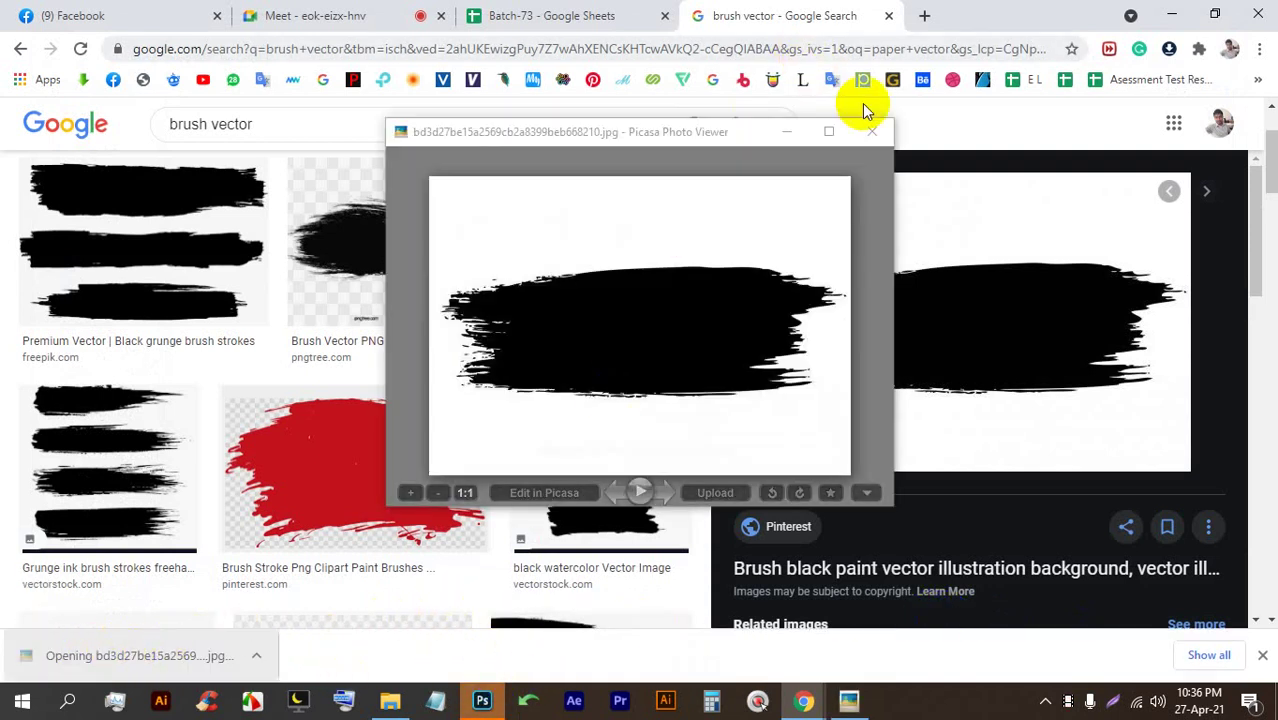
left_click(872, 131)
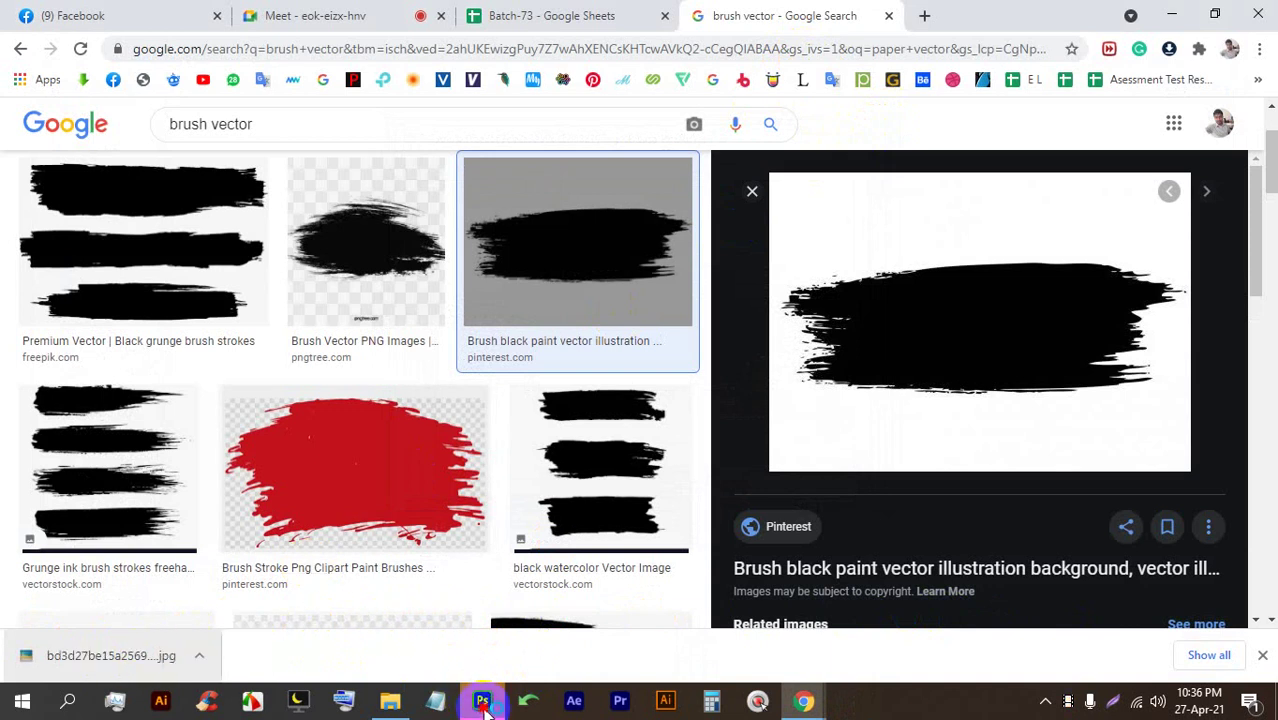
- Switch to the Google Meet tab and admit the participant waiting to join
left_click(330, 14)
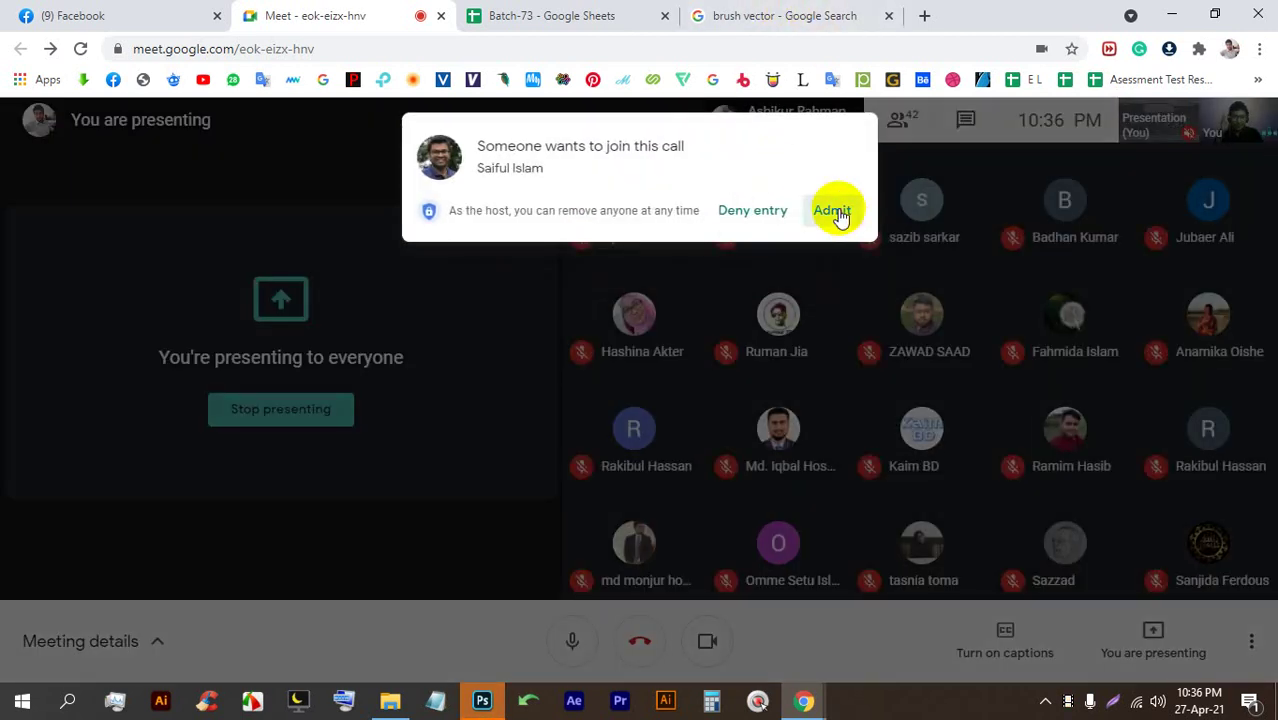
left_click(839, 212)
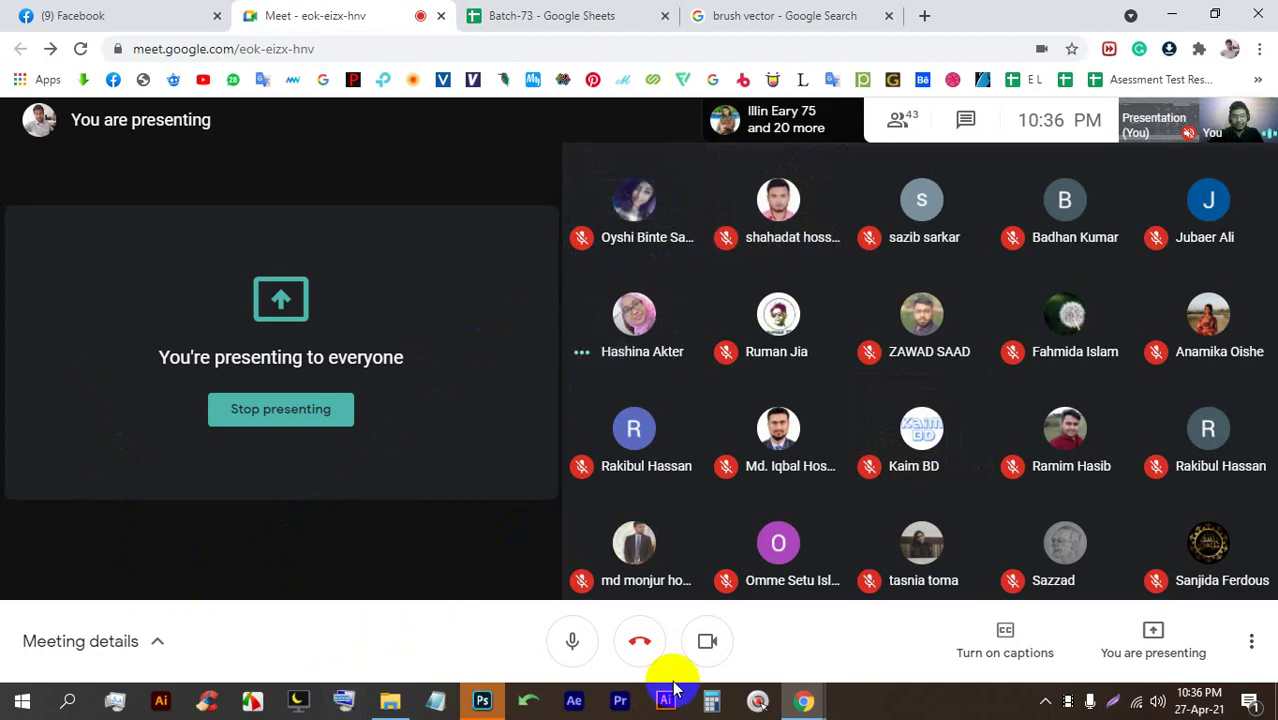
- Open the downloaded brush-stroke JPEG from Downloads in Photoshop
left_click(504, 699)
left_click(41, 10)
left_click(57, 49)
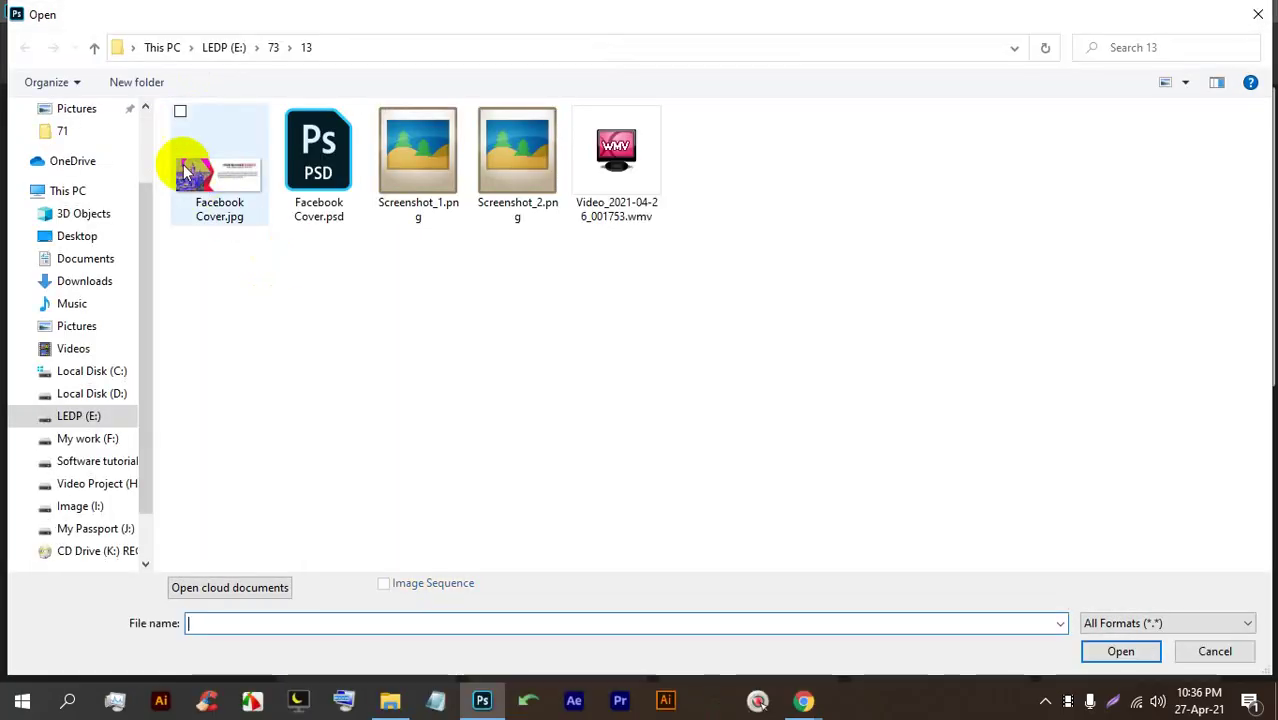
left_click(83, 280)
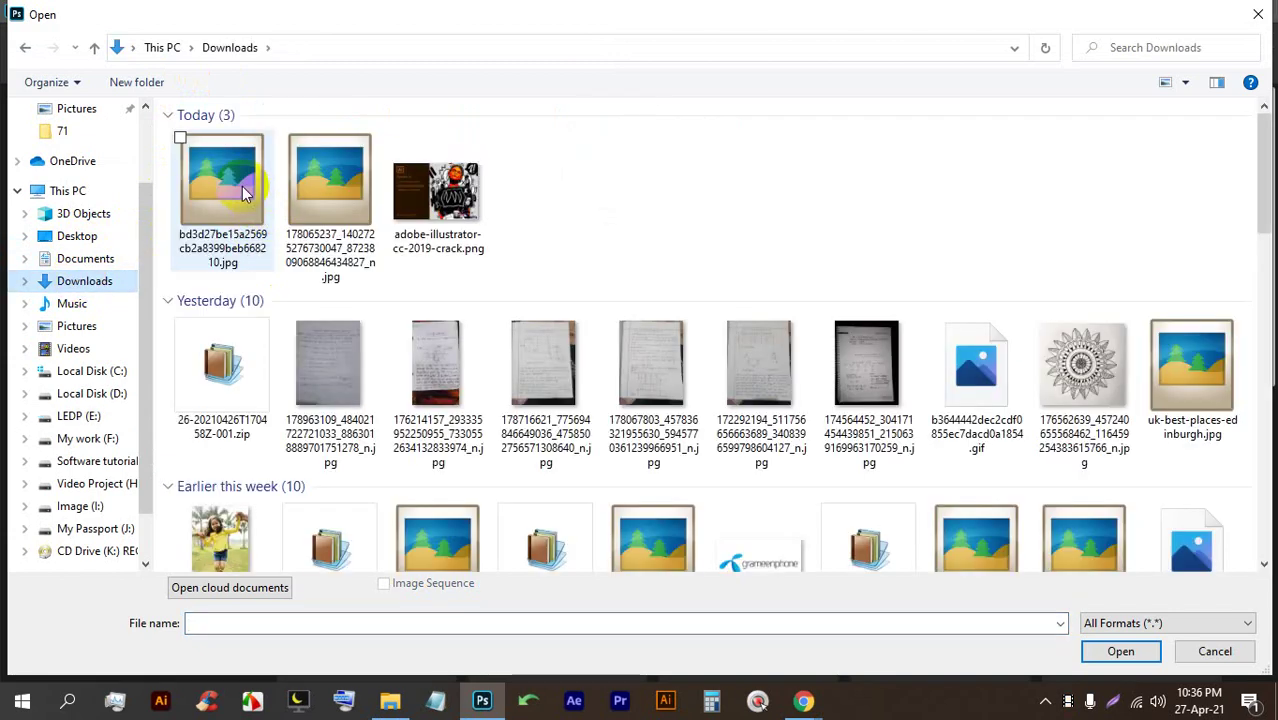
double_click(201, 185)
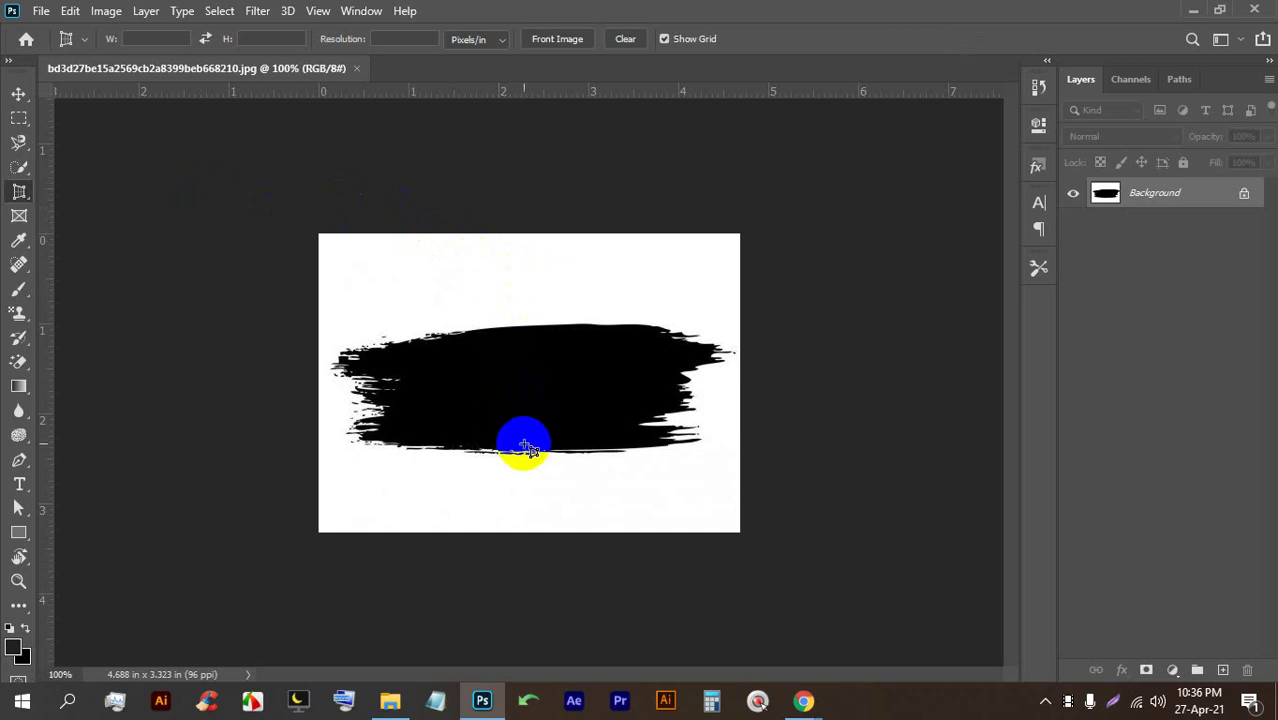
- Unlock the Background layer and delete the white area with the Magic Wand, leaving the black stroke
scroll(417, 376, "down", 1)
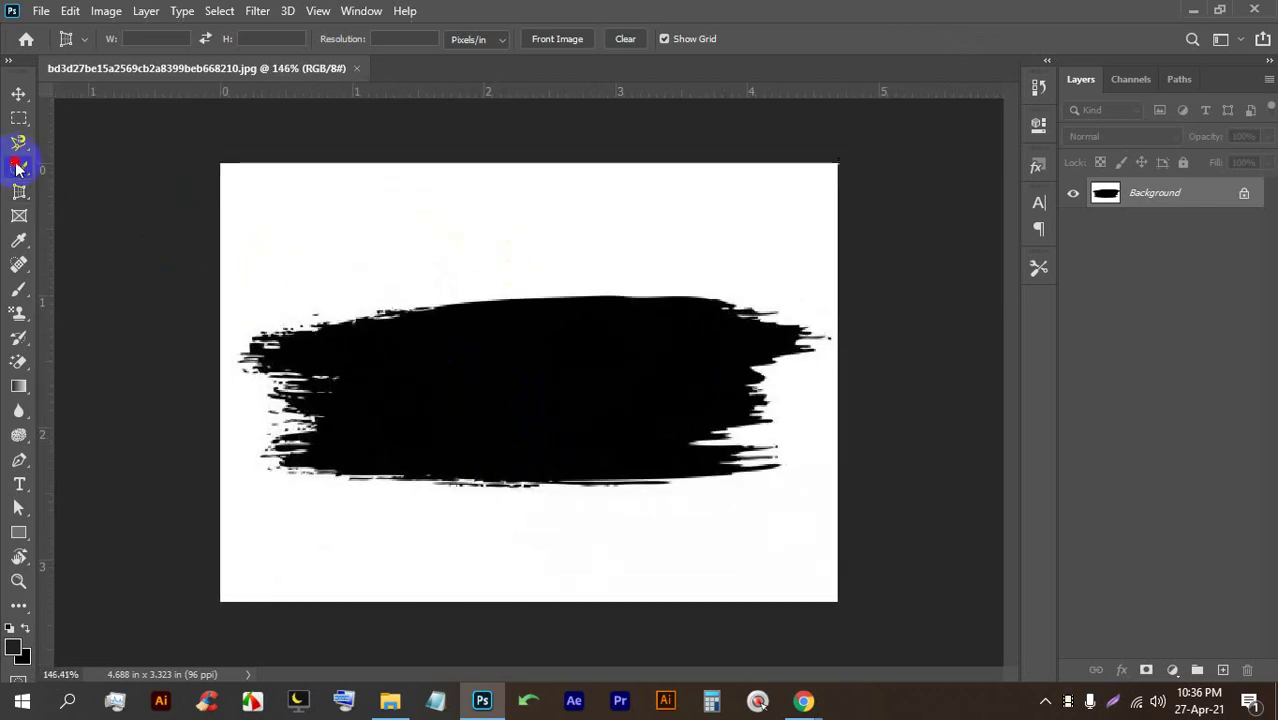
right_click(16, 168)
left_click(99, 206)
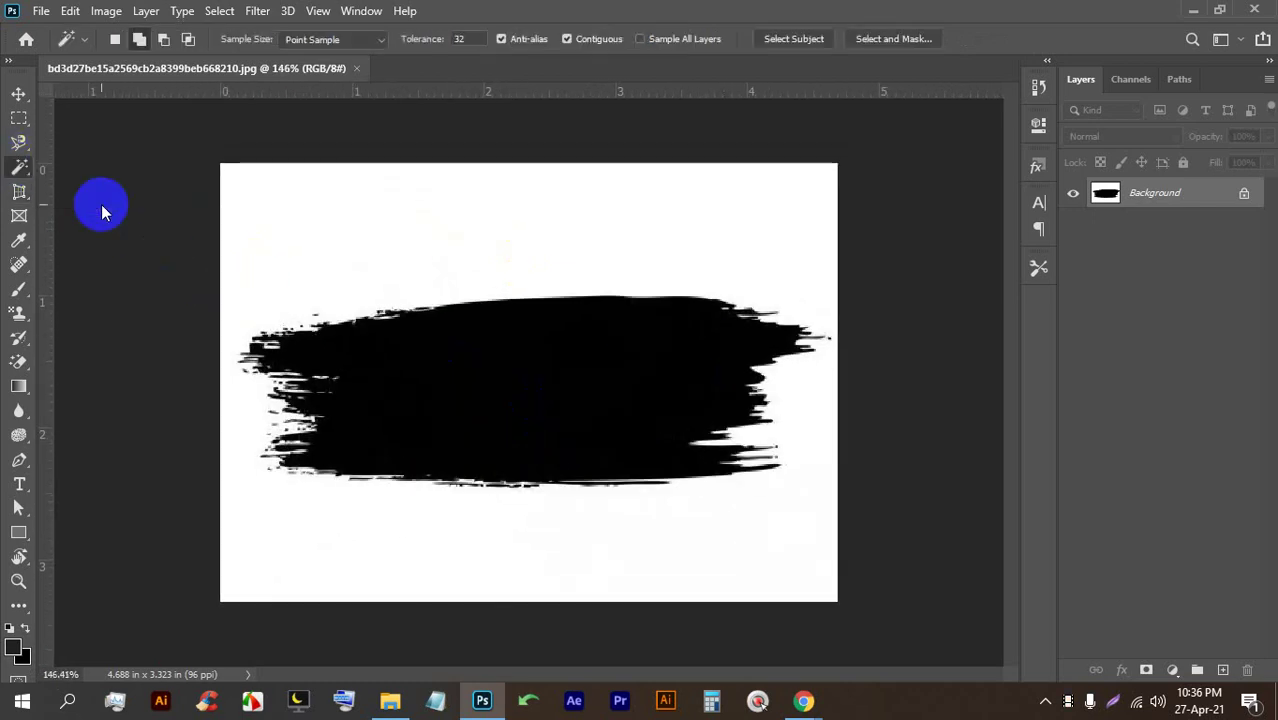
scroll(705, 306, "up", 1)
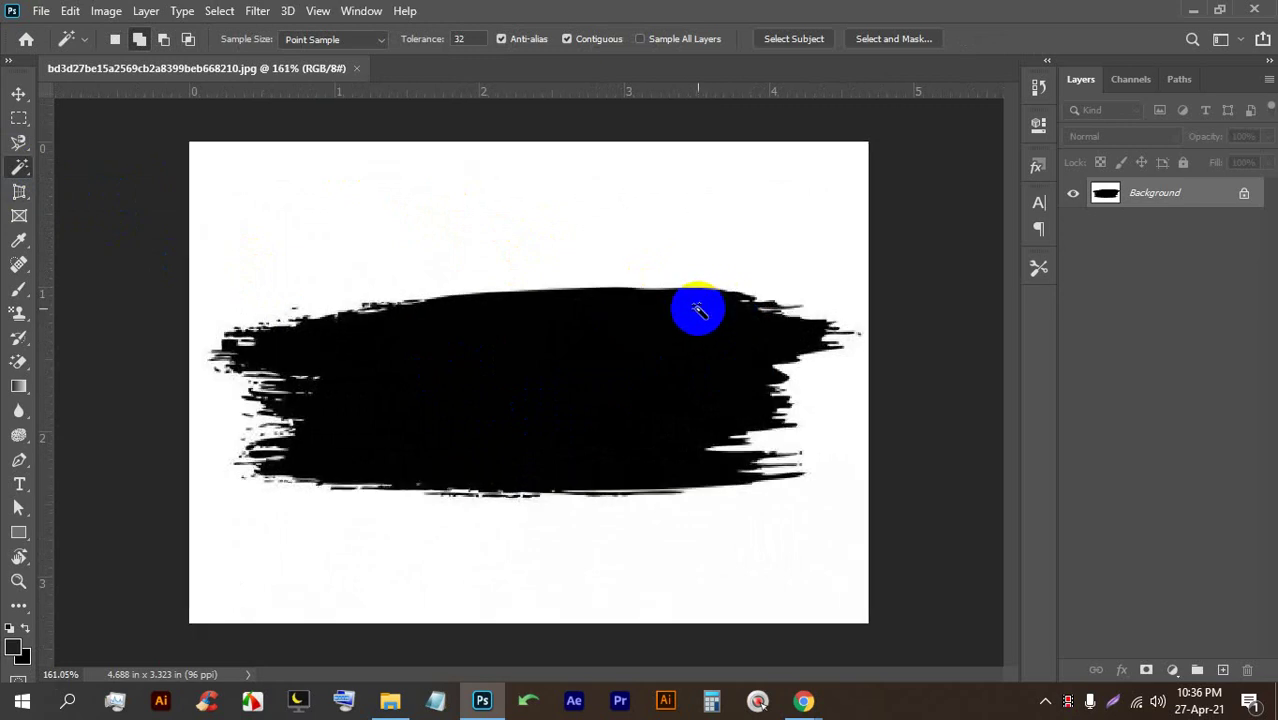
left_click(1246, 195)
left_click(563, 188)
key("Delete")
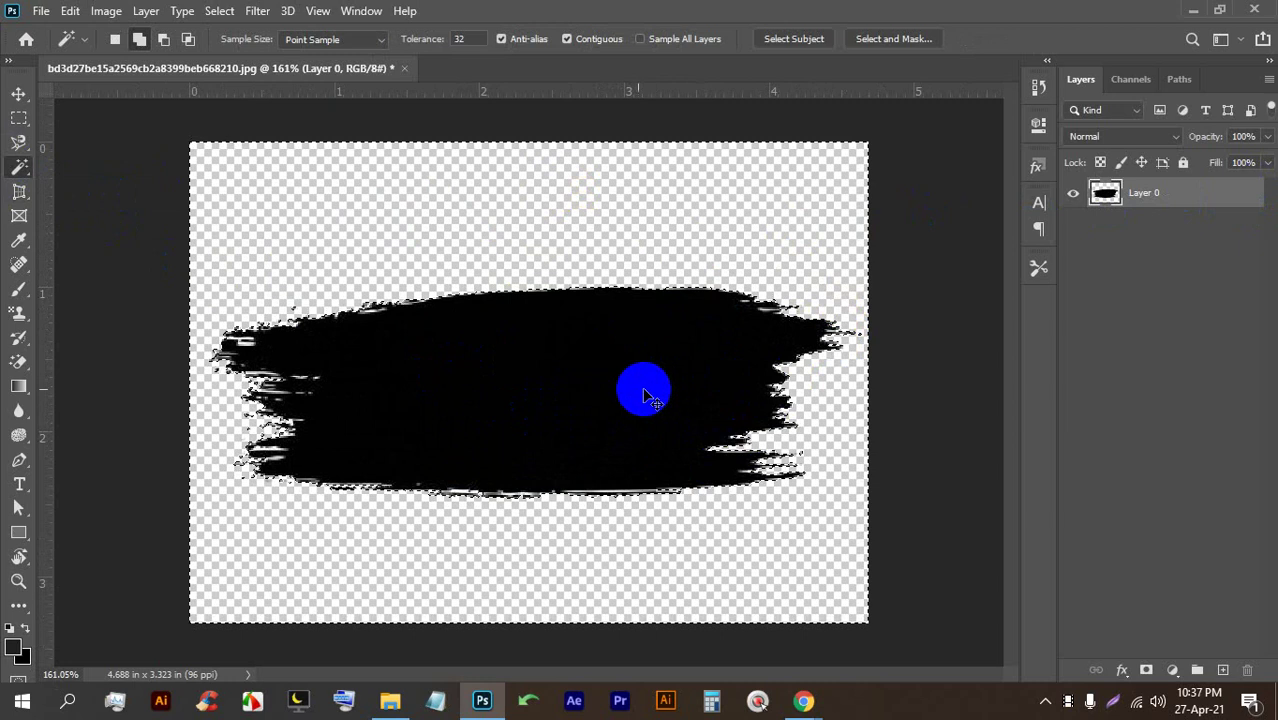
left_click(510, 418)
scroll(564, 350, "down", 2)
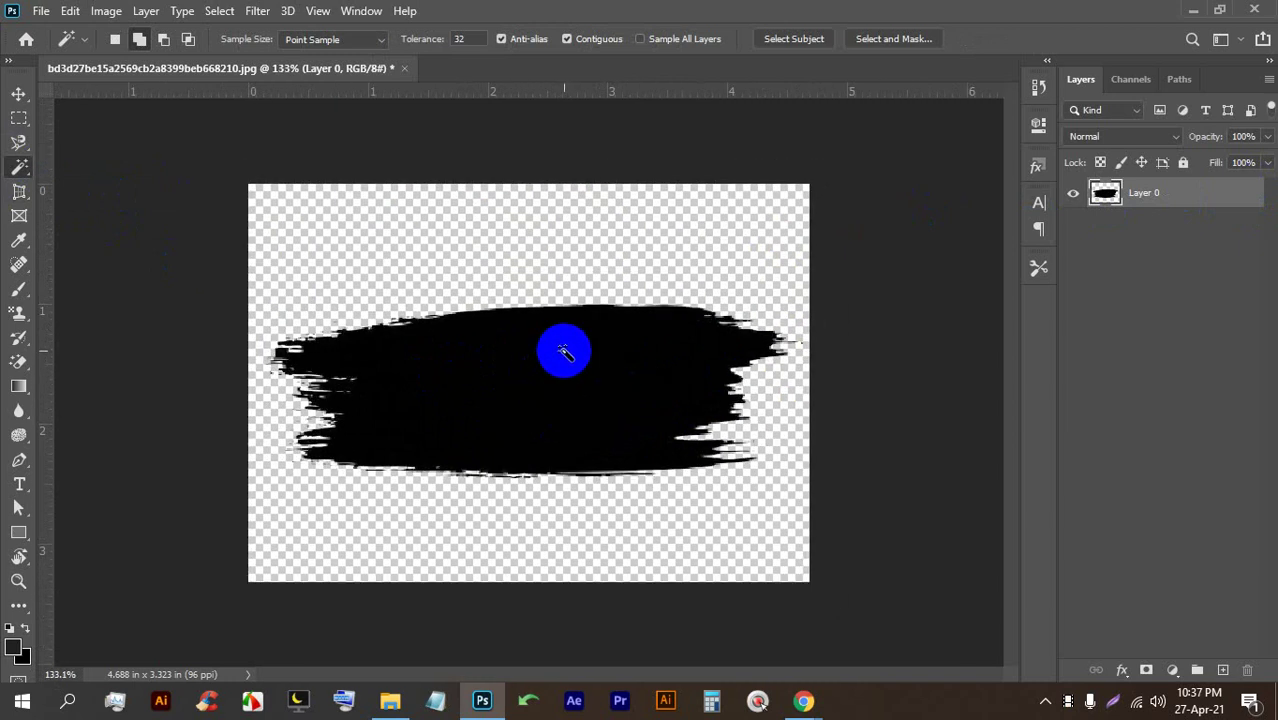
- Create a new 1920×1080 document, drag the brush stroke into it as Layer 2, then return to Meet
key("ctrl+n")
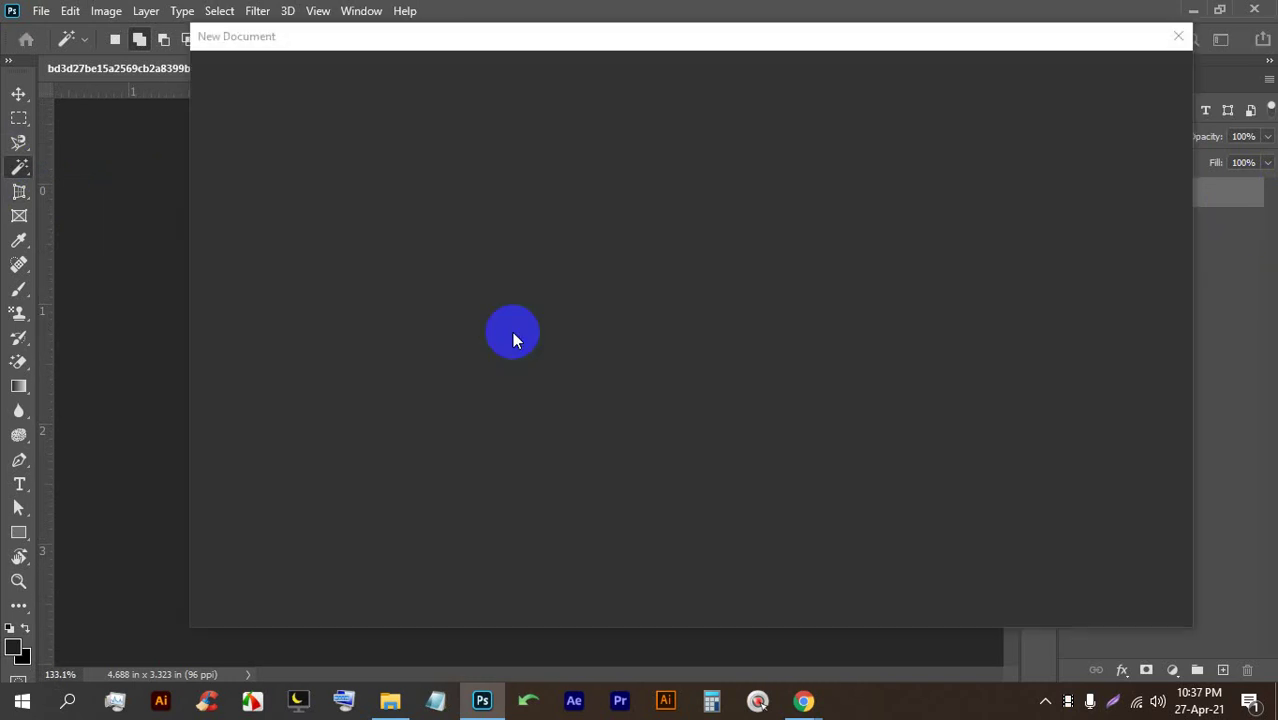
double_click(294, 375)
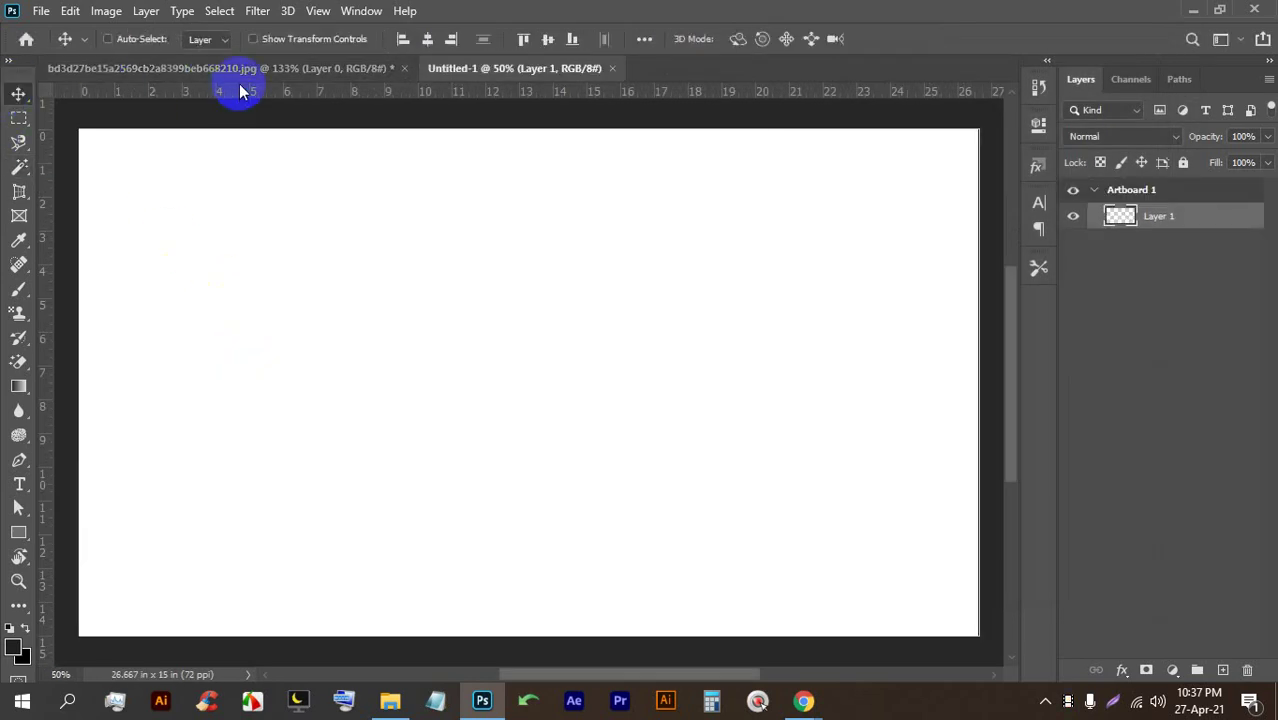
left_click(240, 68)
mouse_move(530, 330)
left_mouse_down()
mouse_move(536, 277)
mouse_move(500, 57)
mouse_move(511, 271)
mouse_move(442, 277)
mouse_move(464, 290)
left_mouse_up()
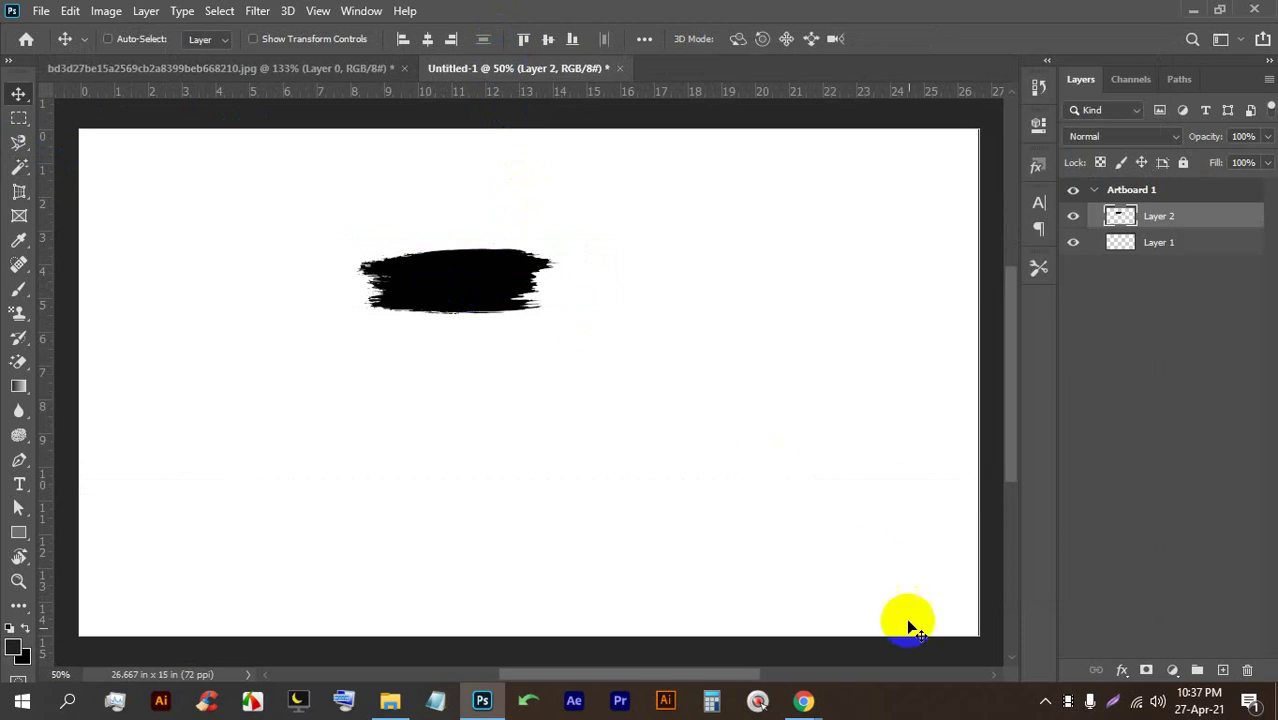
mouse_move(807, 675)
left_click(702, 599)
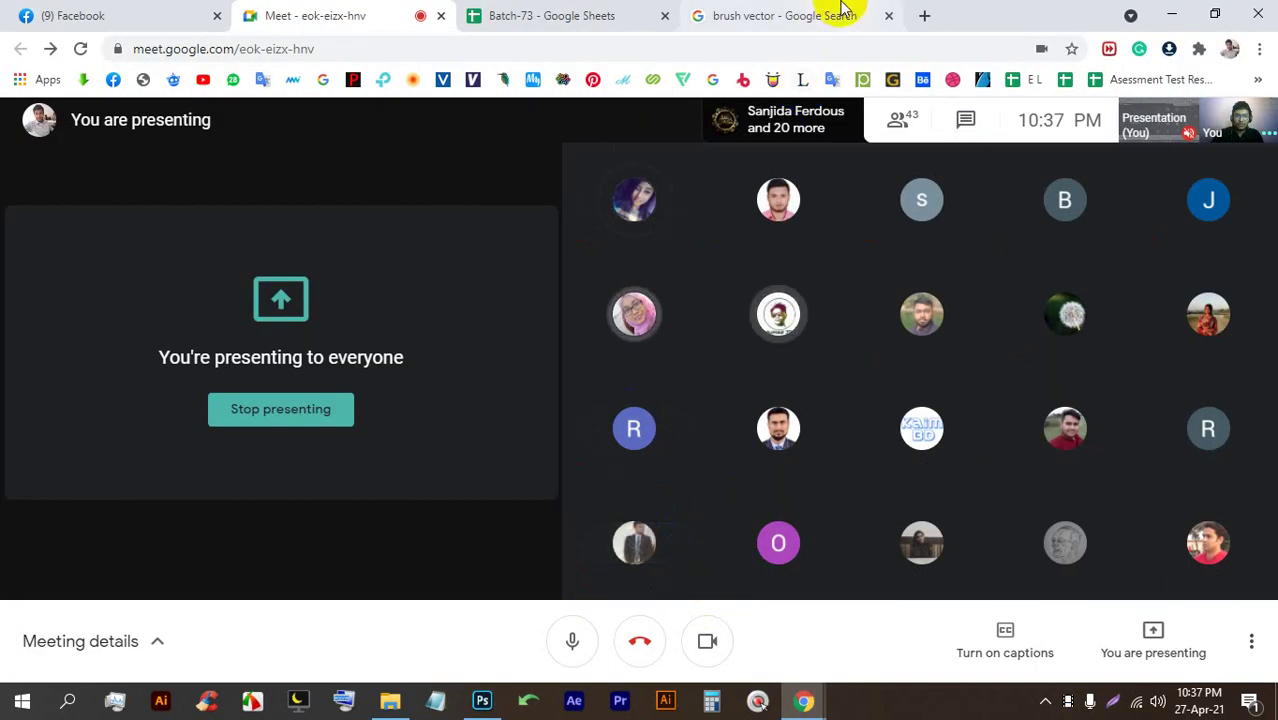
- Load imagesbazaar.com in a new browser tab
left_click(926, 14)
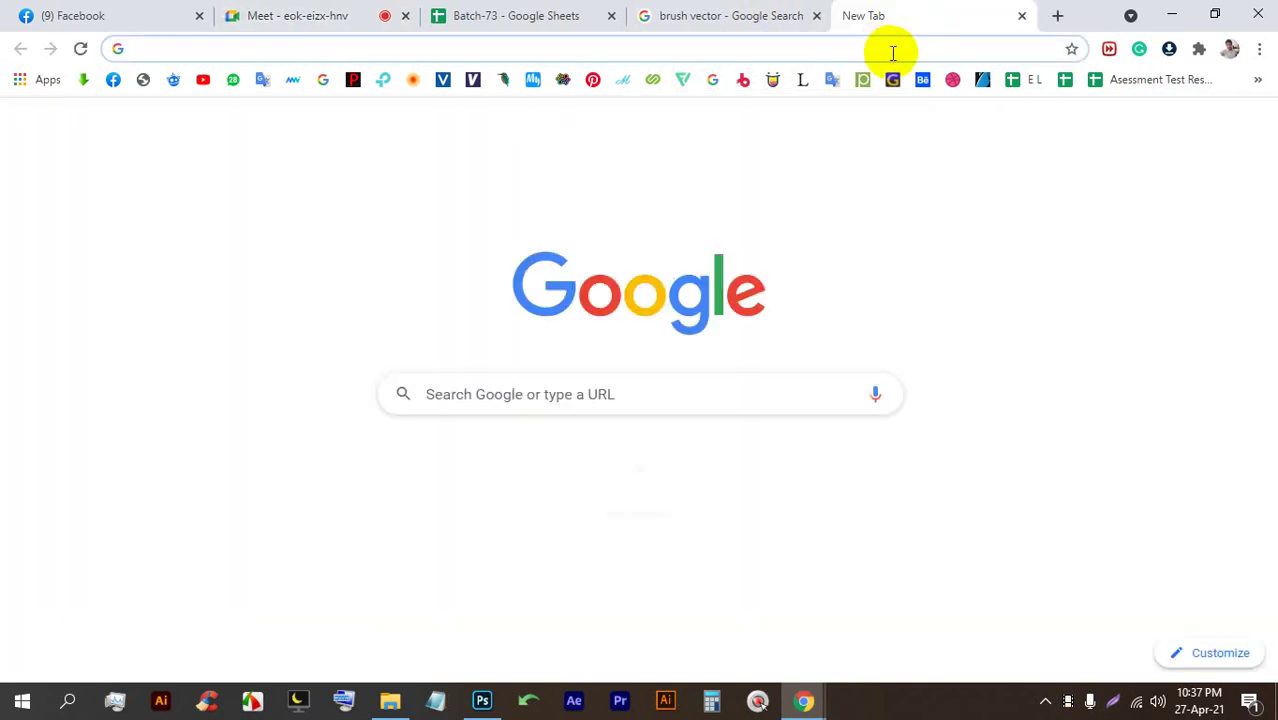
left_click(895, 48)
type("i")
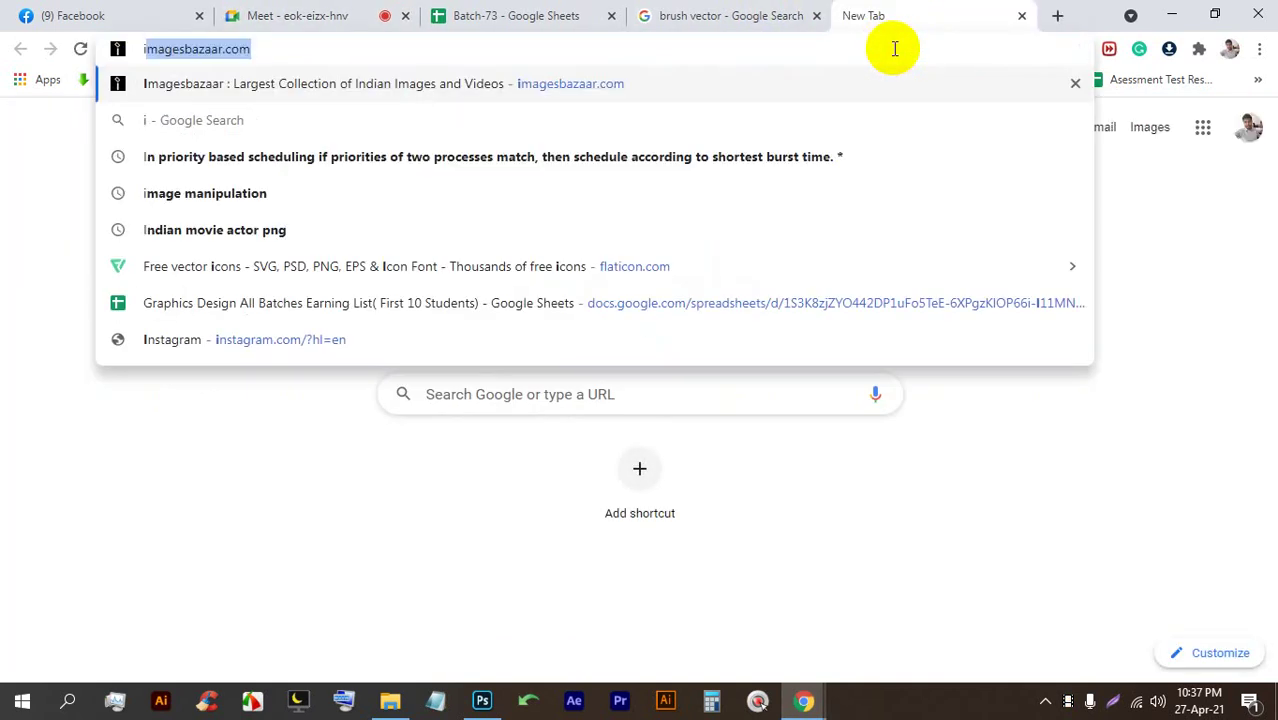
key("Return")
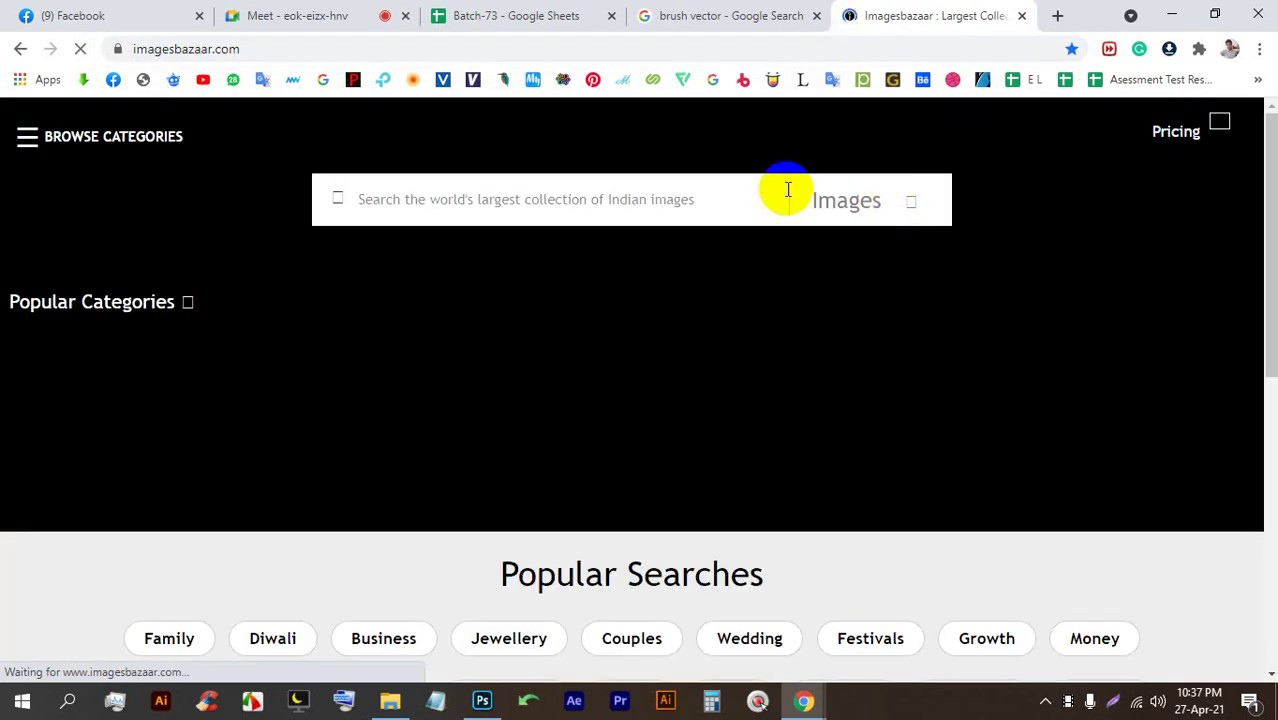
- Browse the Imagesbazaar home page, reopen it in another tab via the logo, and close the first copy
scroll(492, 428, "down", 3)
scroll(520, 422, "down", 3)
scroll(513, 414, "up", 5)
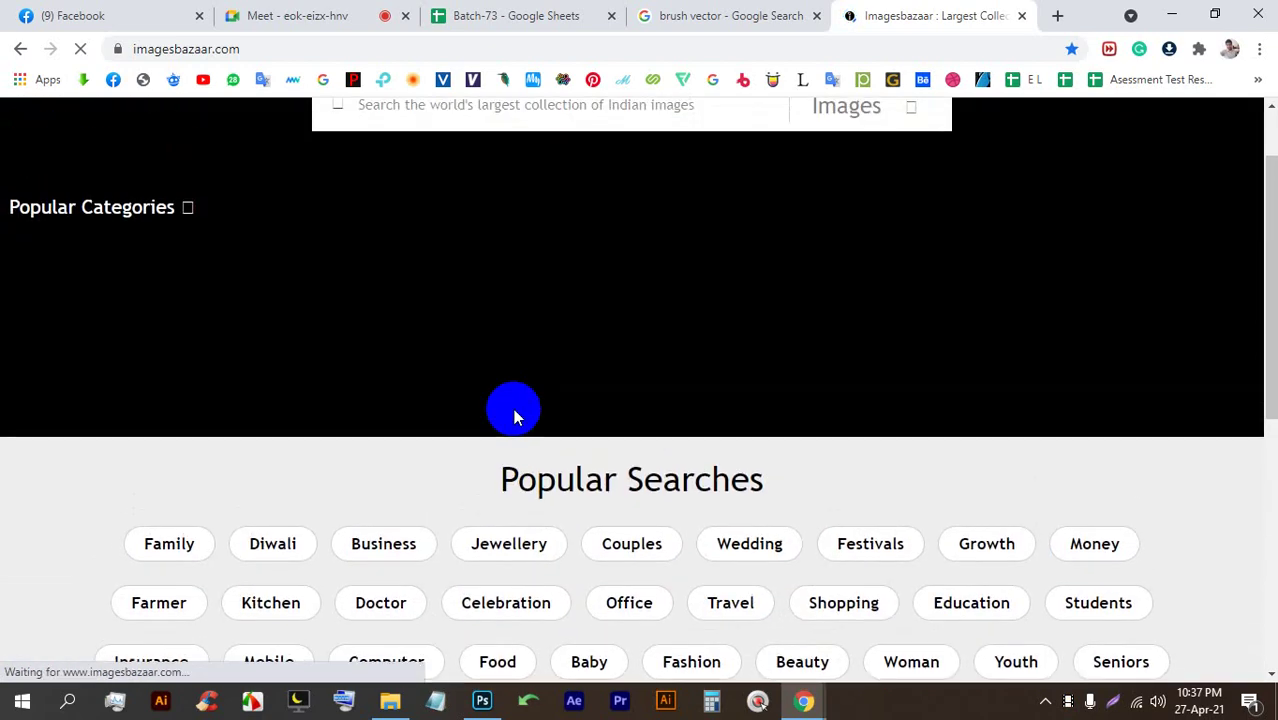
scroll(513, 408, "down", 2)
scroll(515, 418, "up", 3)
scroll(533, 414, "down", 1)
scroll(513, 438, "up", 1)
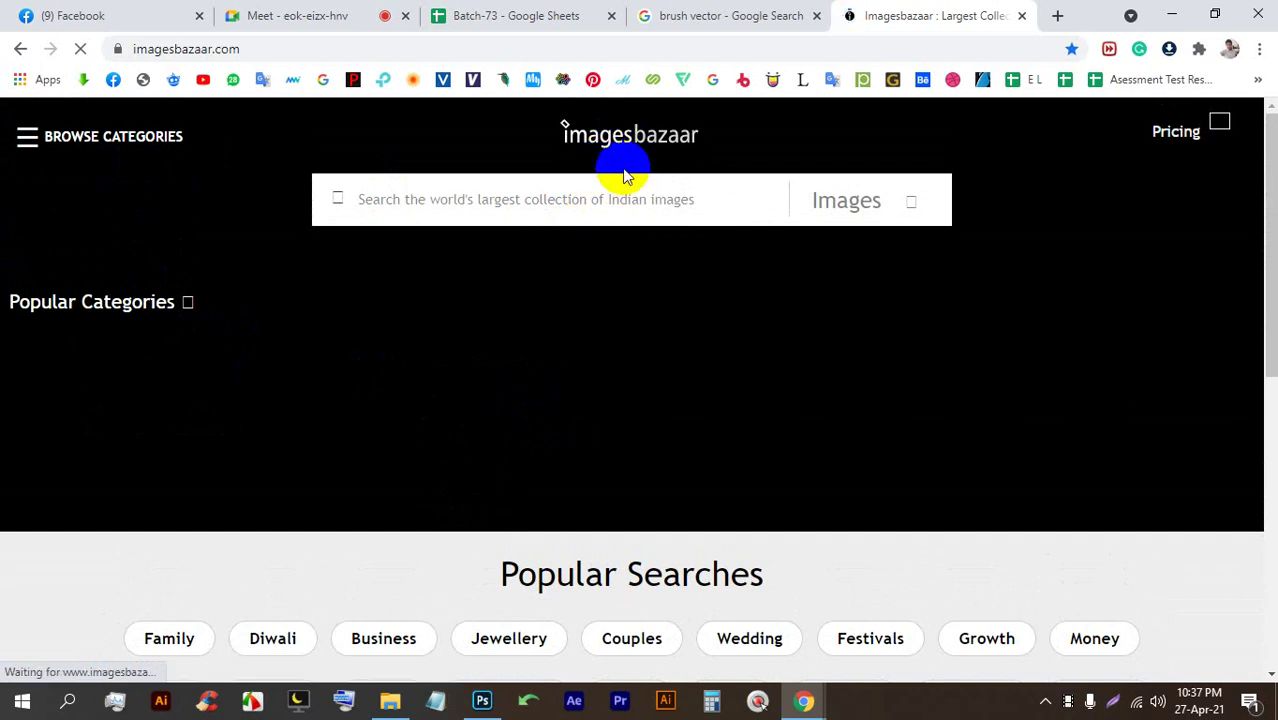
scroll(647, 290, "down", 3)
scroll(646, 292, "up", 3)
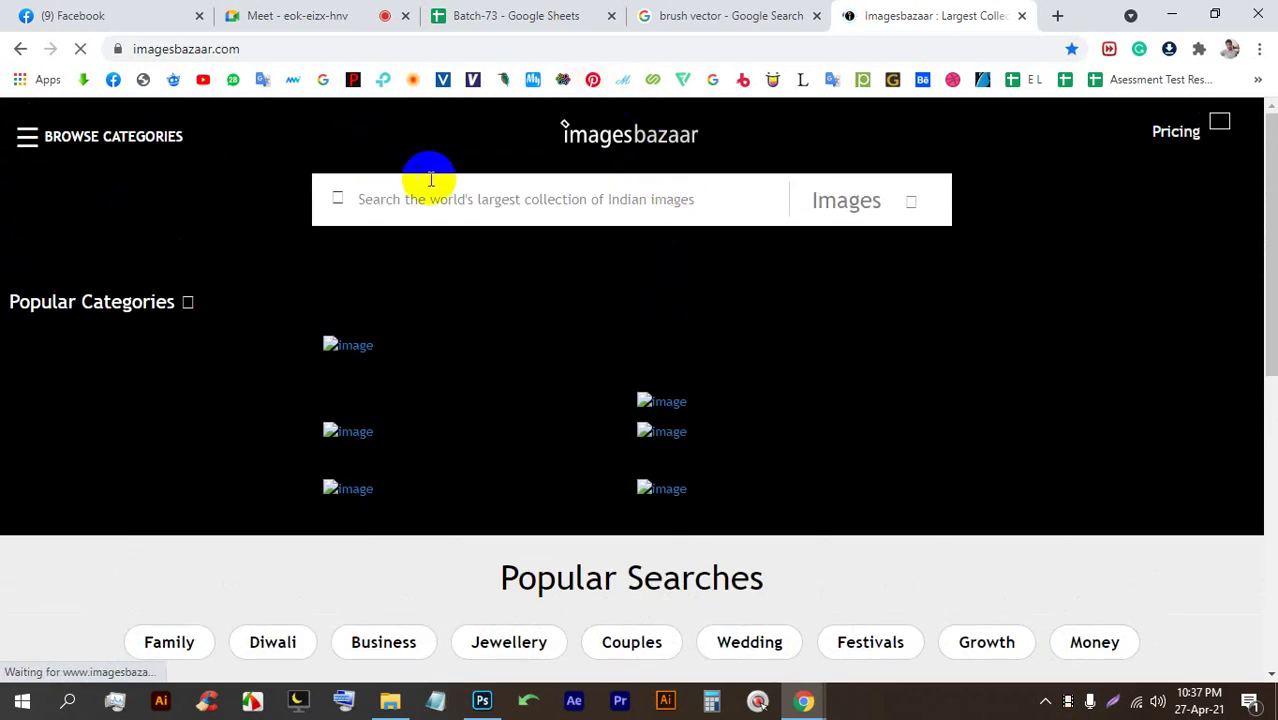
middle_click(627, 140)
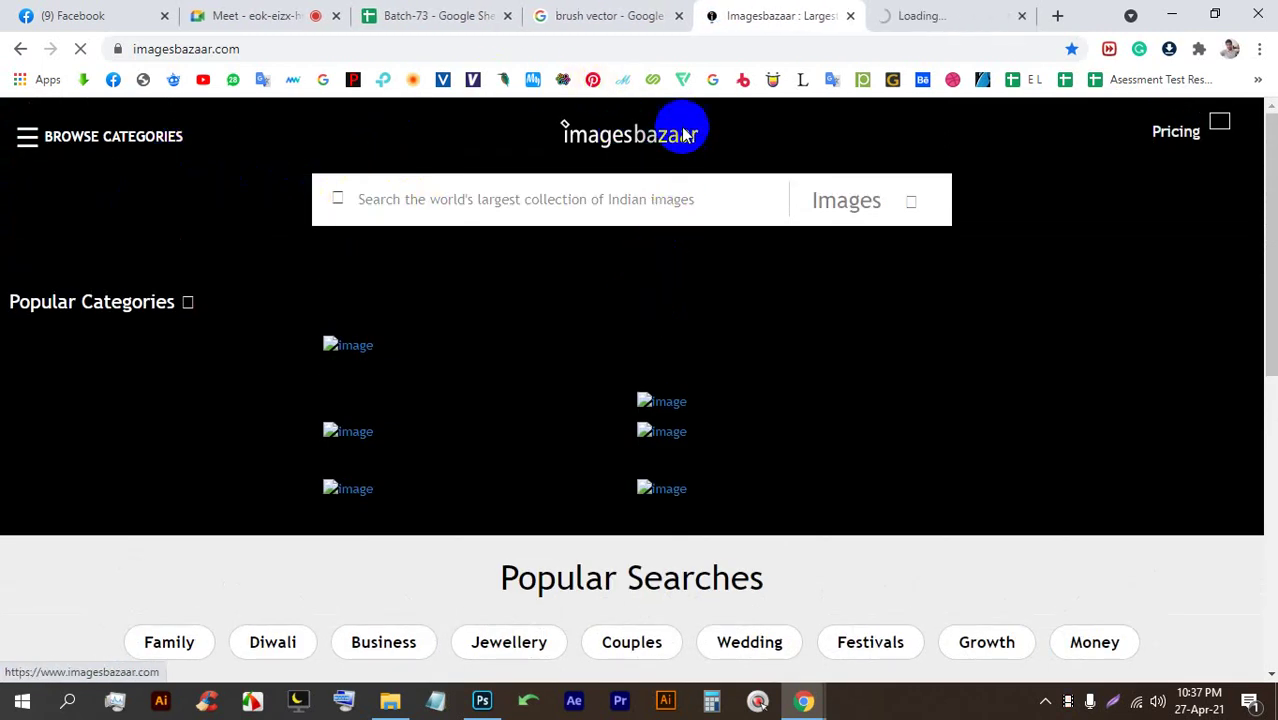
left_click(851, 17)
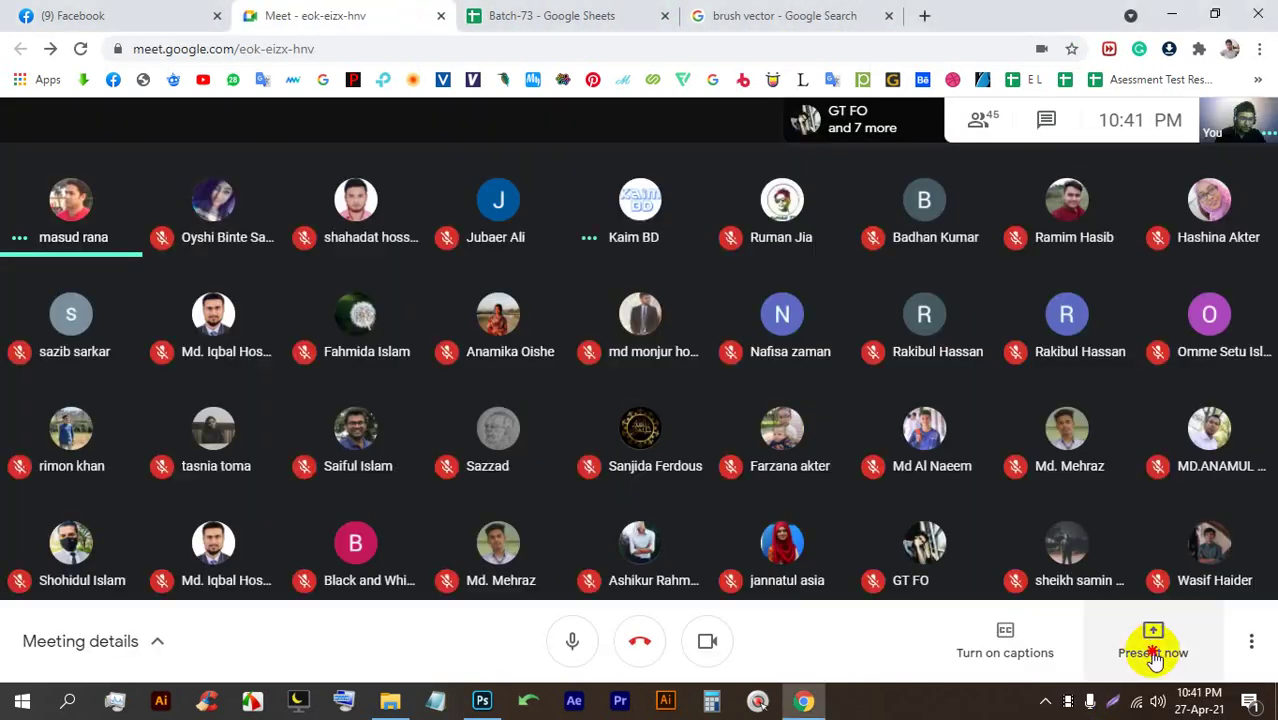
- Present the entire screen, admit the waiting participant, and bring back the Photoshop brush document
left_click(1155, 657)
left_click(1134, 478)
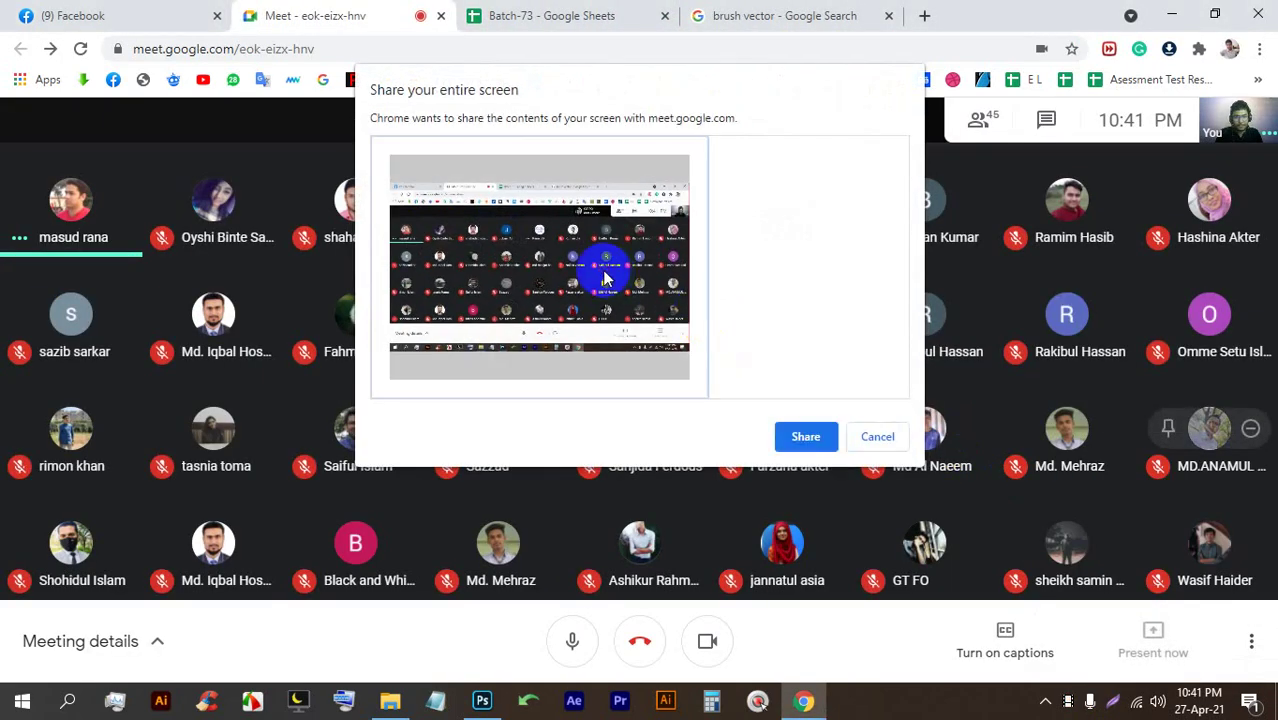
left_click(800, 437)
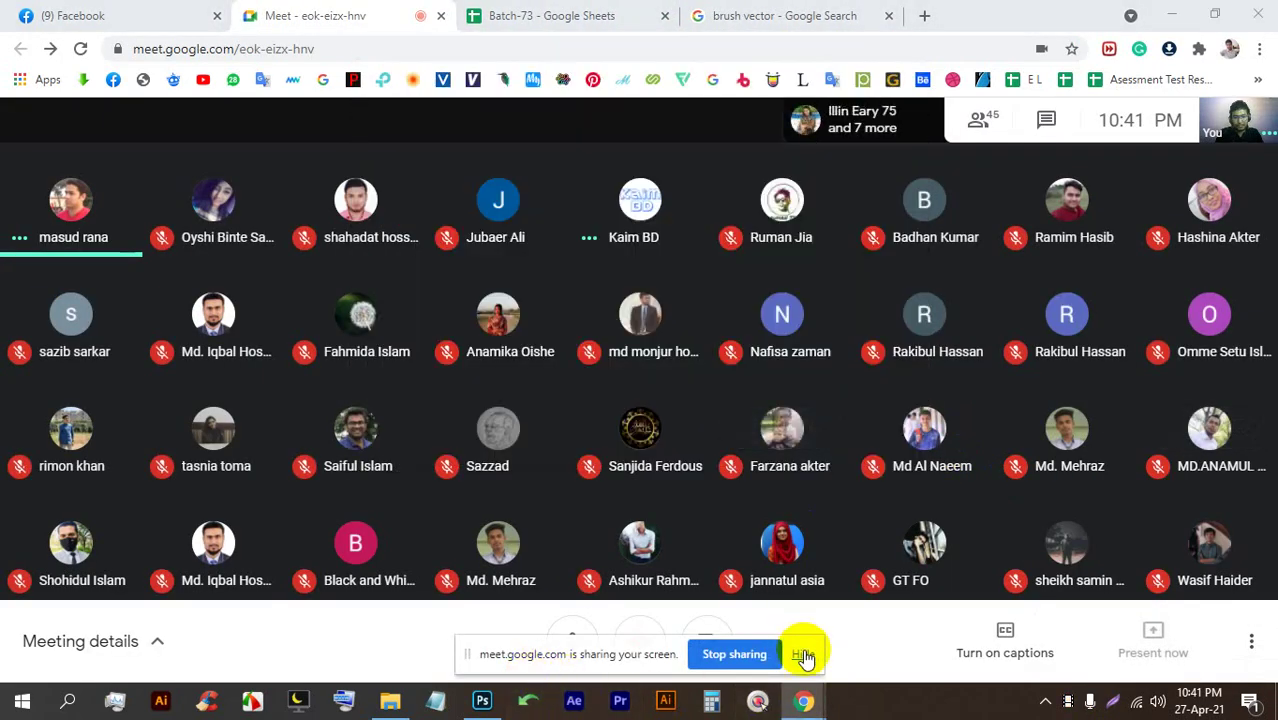
left_click(804, 656)
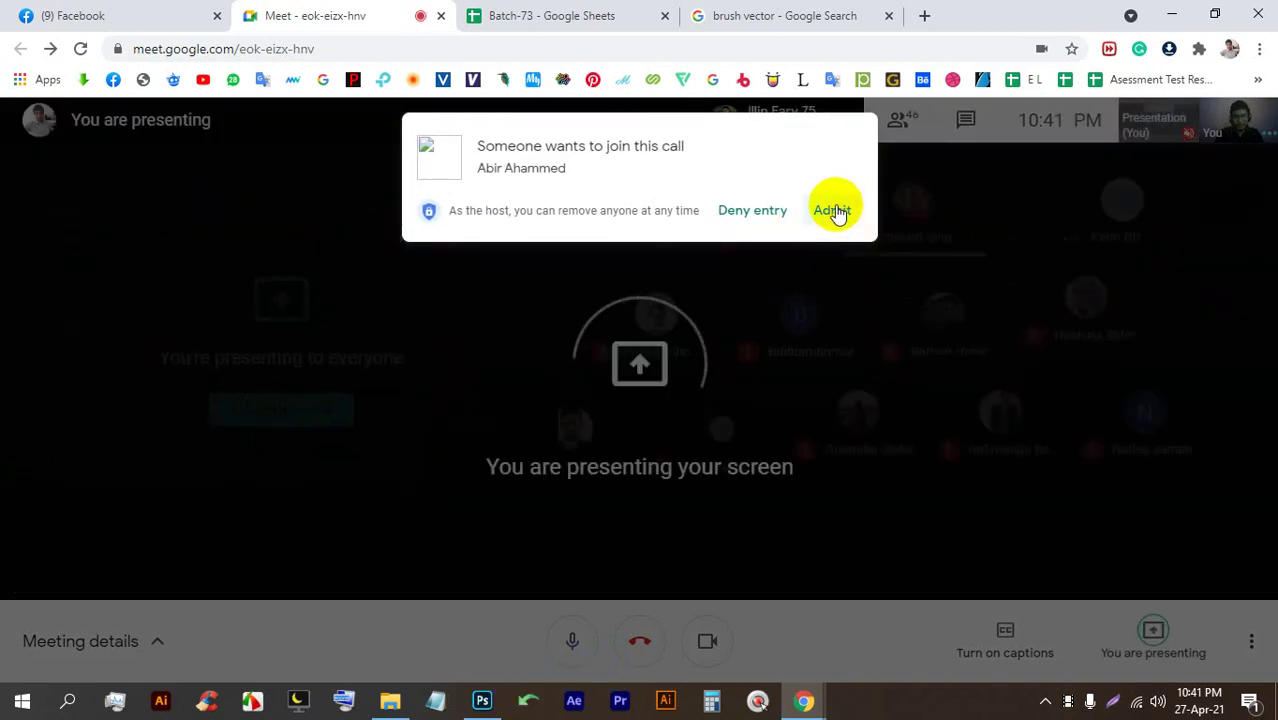
left_click(838, 214)
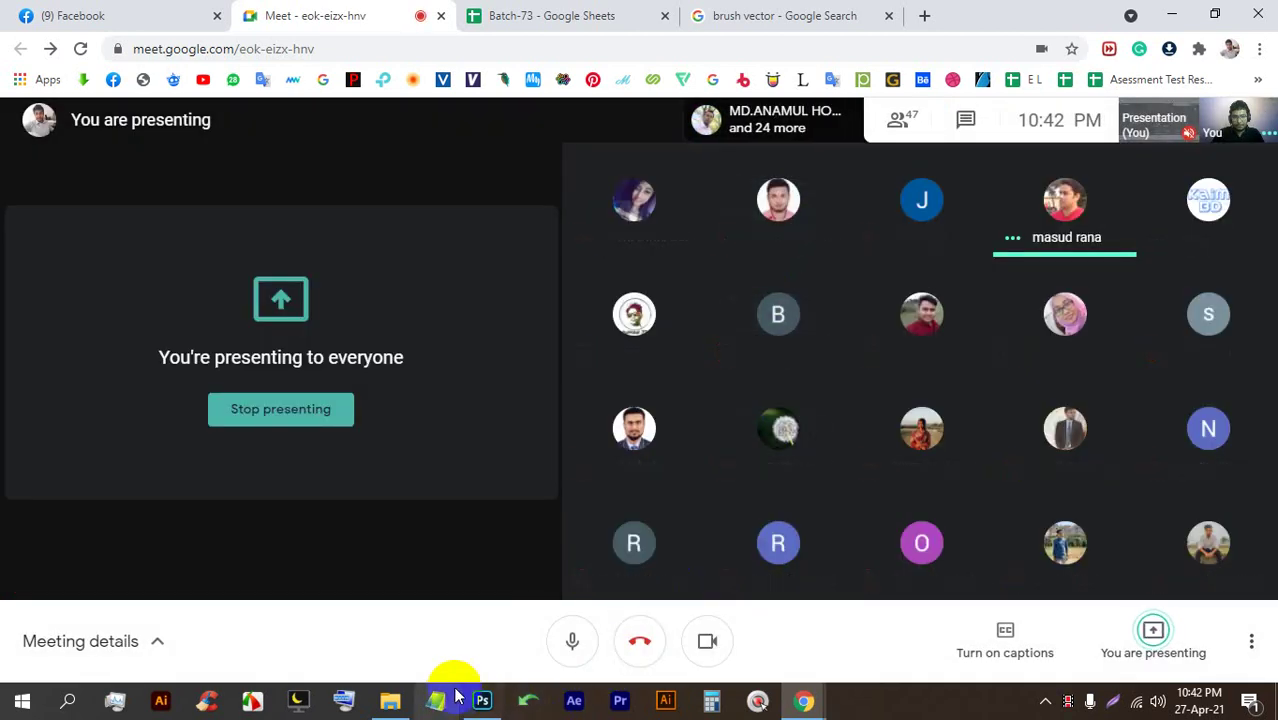
left_click(479, 704)
- Scale the black brush stroke to about 323% and shift it right, then return to Chrome
scroll(472, 532, "up", 2)
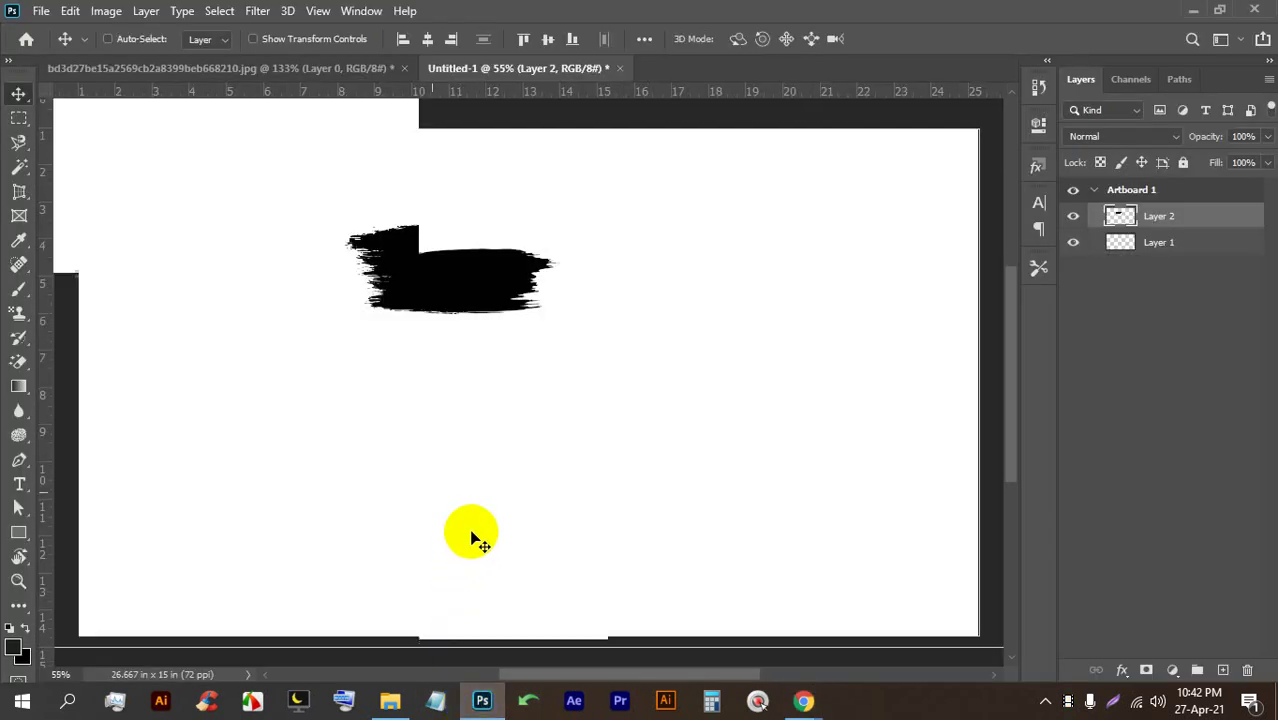
scroll(474, 522, "down", 2)
scroll(451, 281, "down", 1)
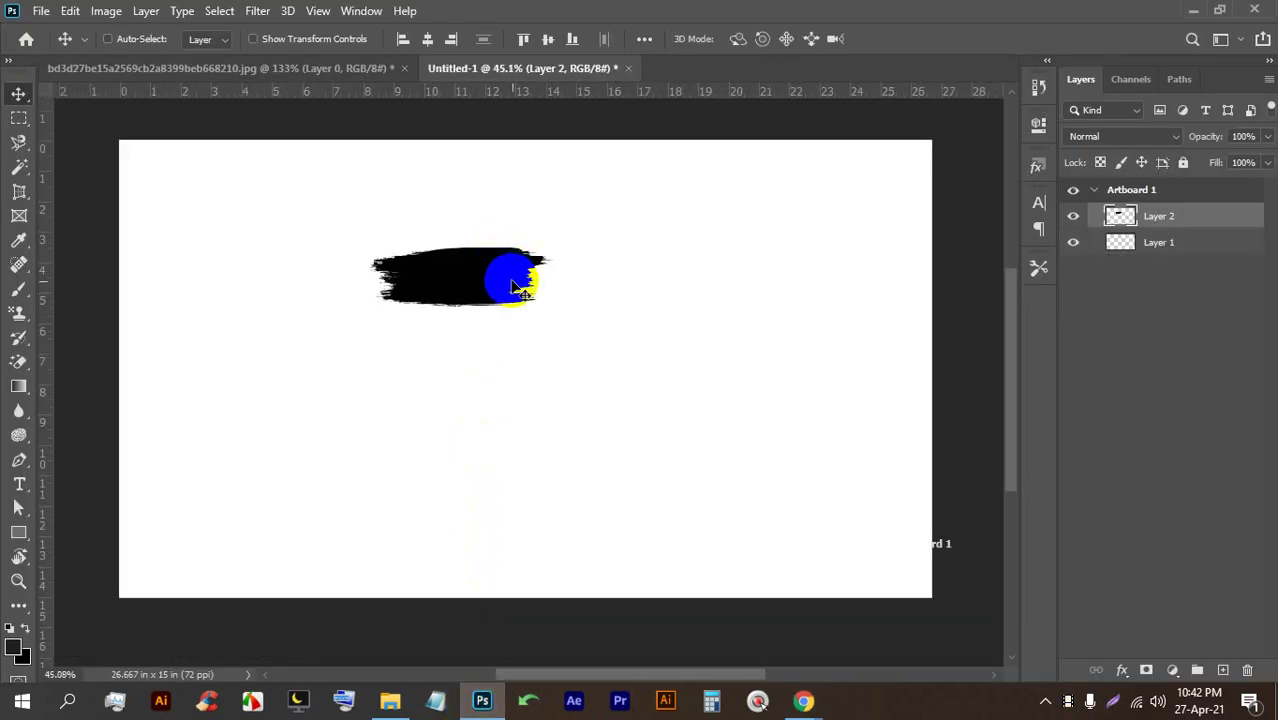
key("ctrl+t")
left_click_drag(450, 308, 465, 443)
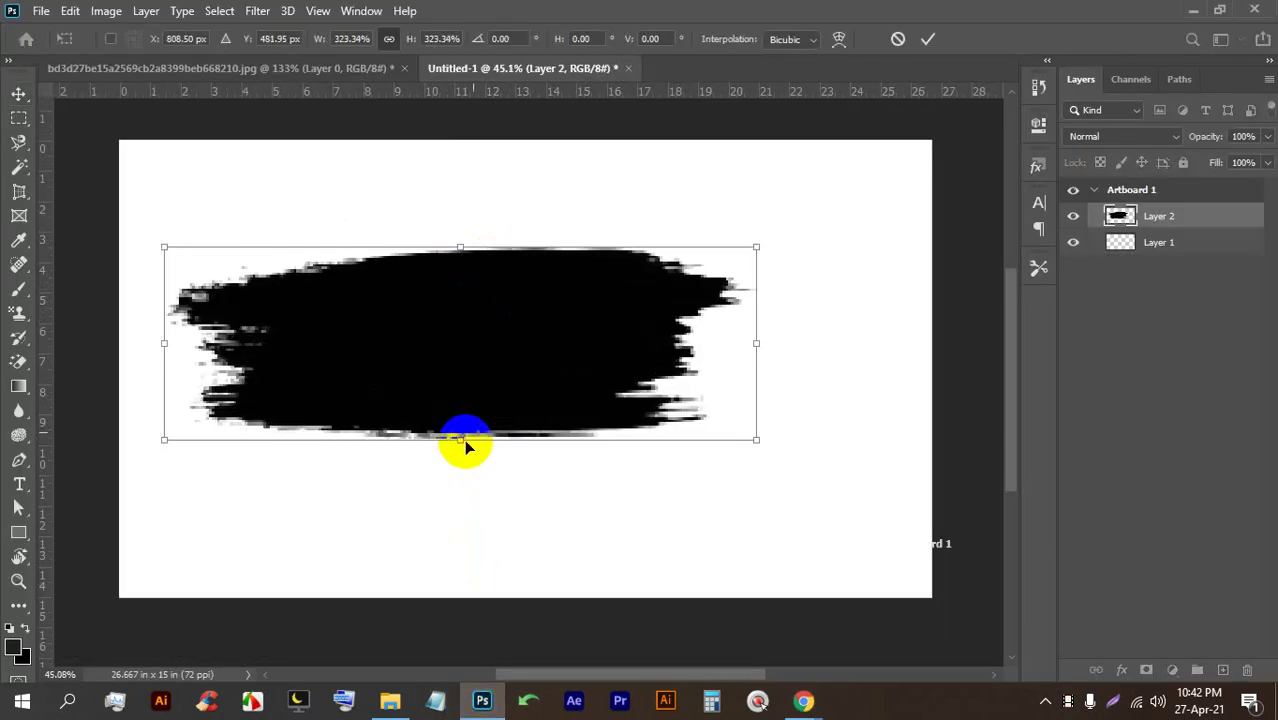
left_click_drag(544, 356, 636, 370)
left_click(928, 38)
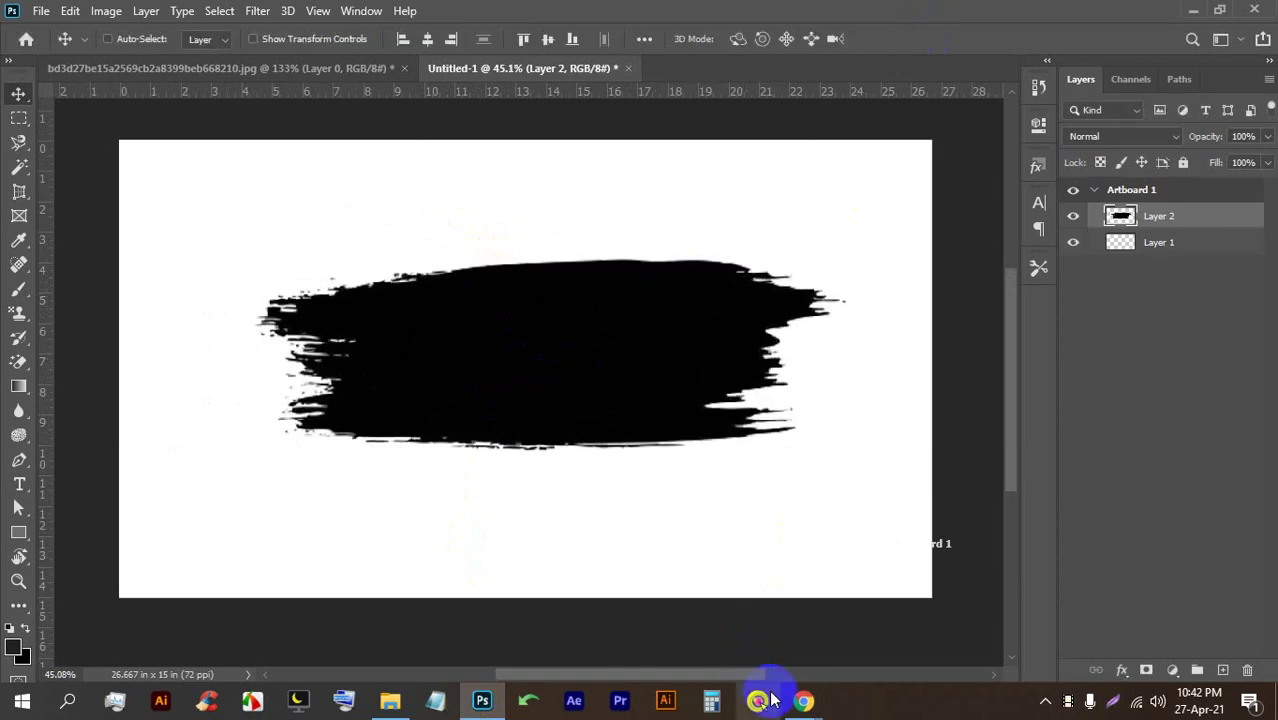
left_click(727, 513)
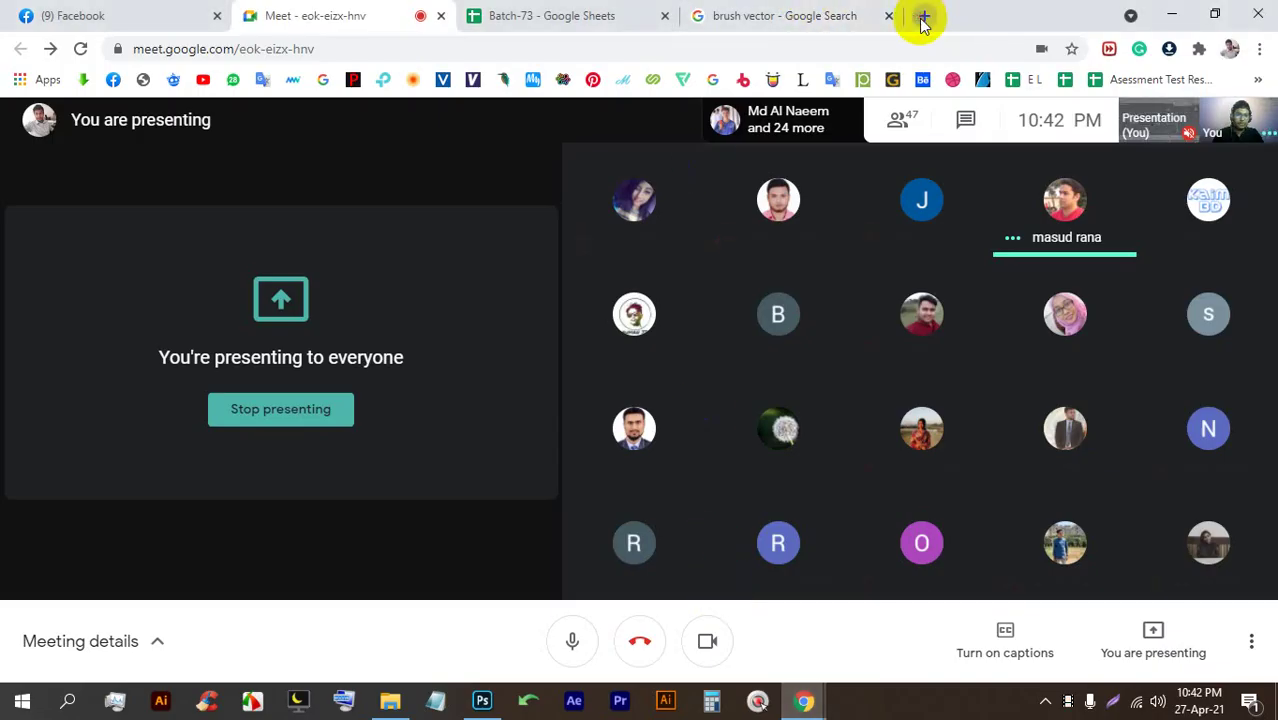
- Reopen the recently closed Imagesbazaar page from Chrome history and browse its home page
left_click(922, 15)
left_click(1259, 49)
mouse_move(1103, 157)
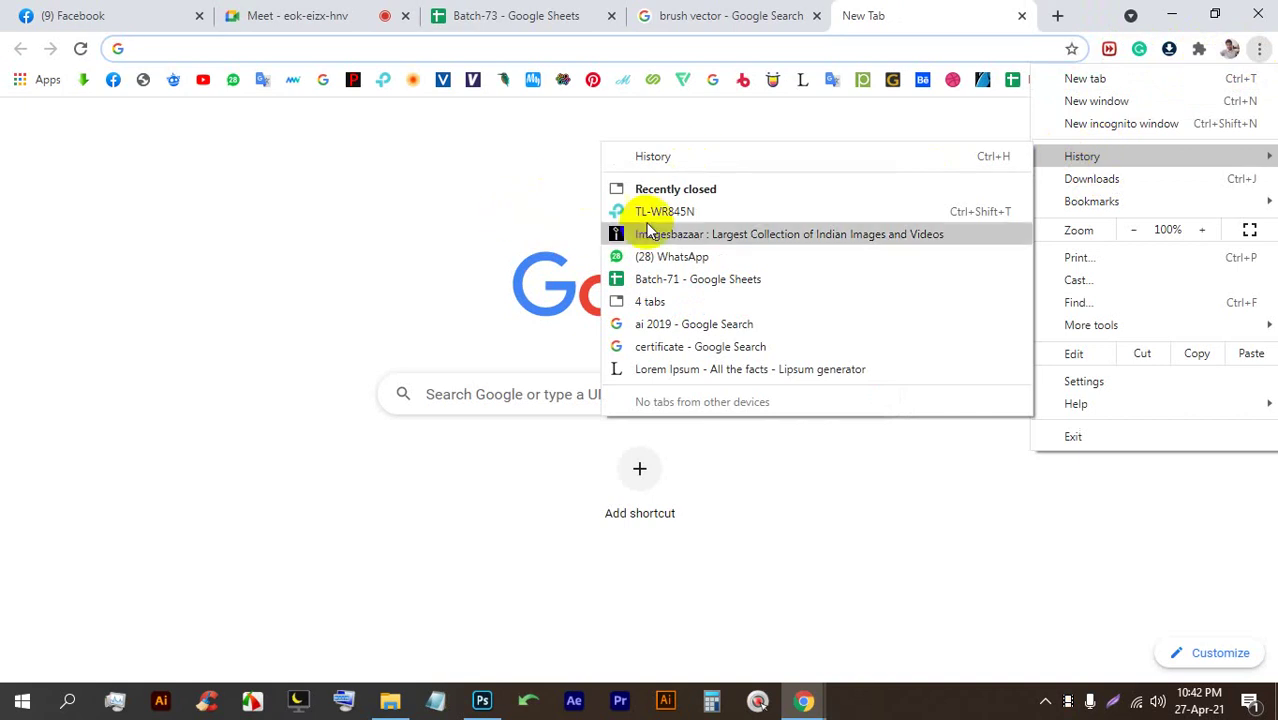
left_click(681, 236)
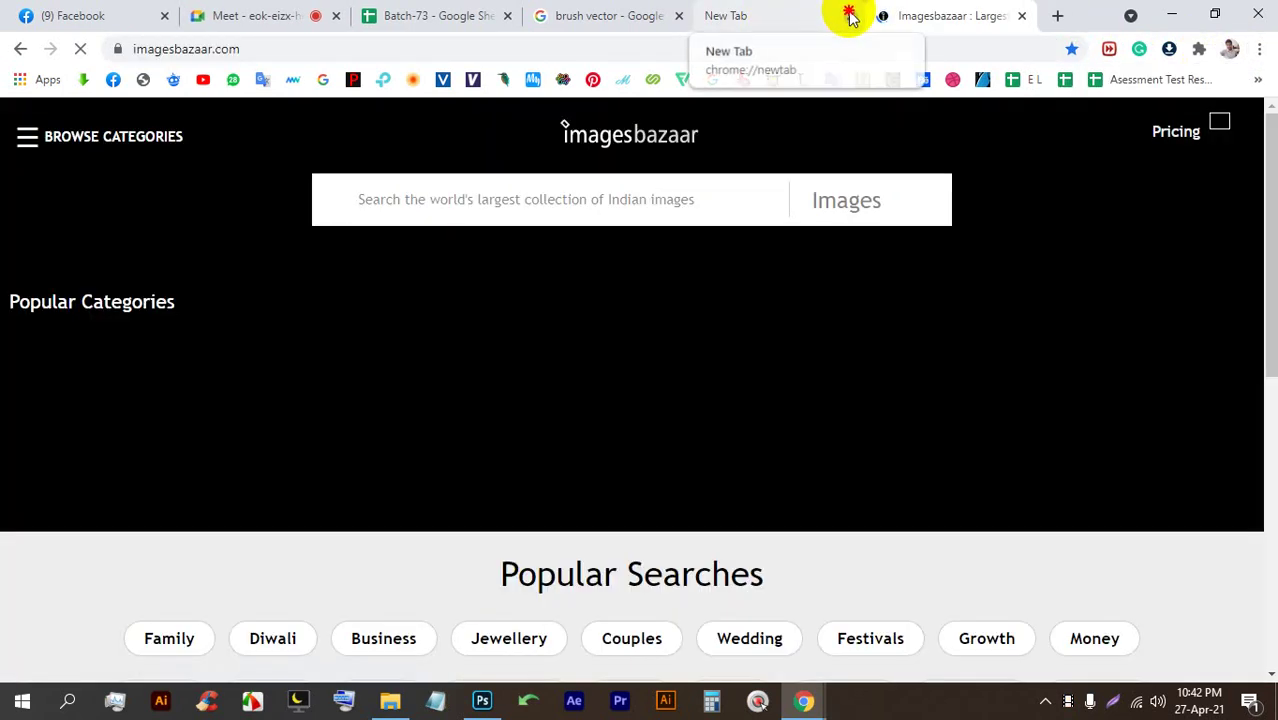
left_click(847, 15)
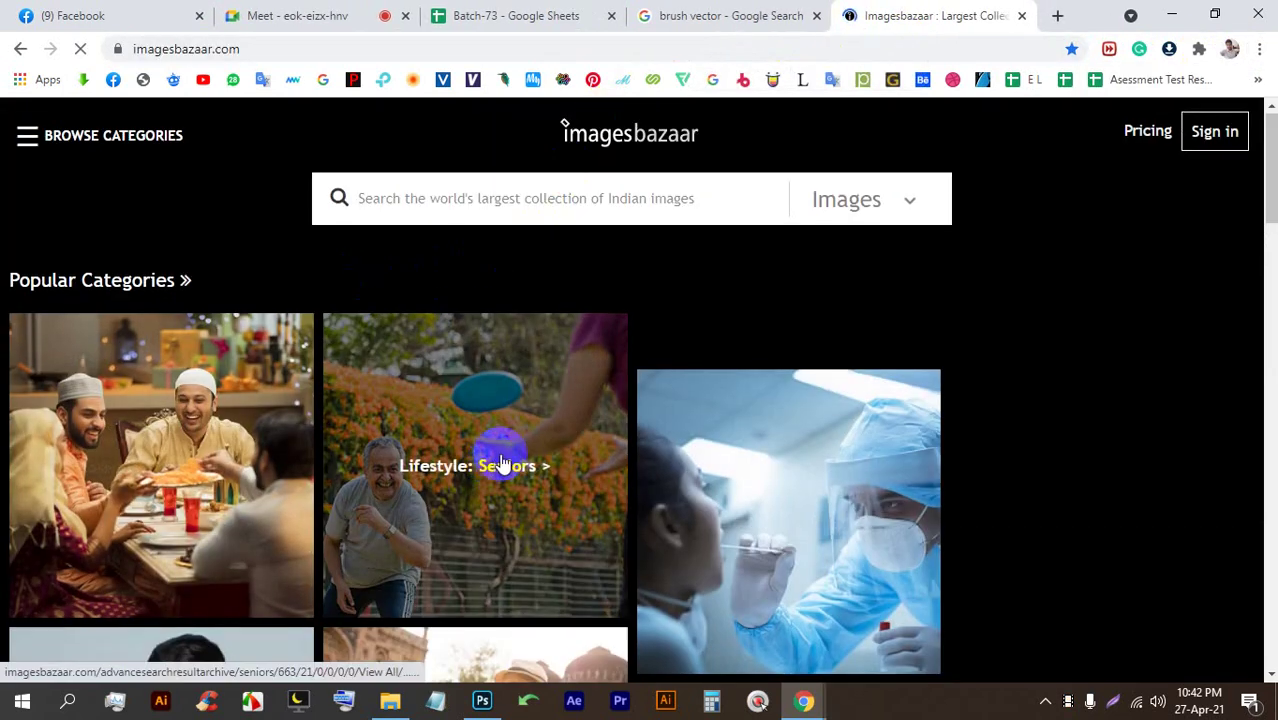
scroll(502, 456, "down", 5)
scroll(533, 455, "down", 5)
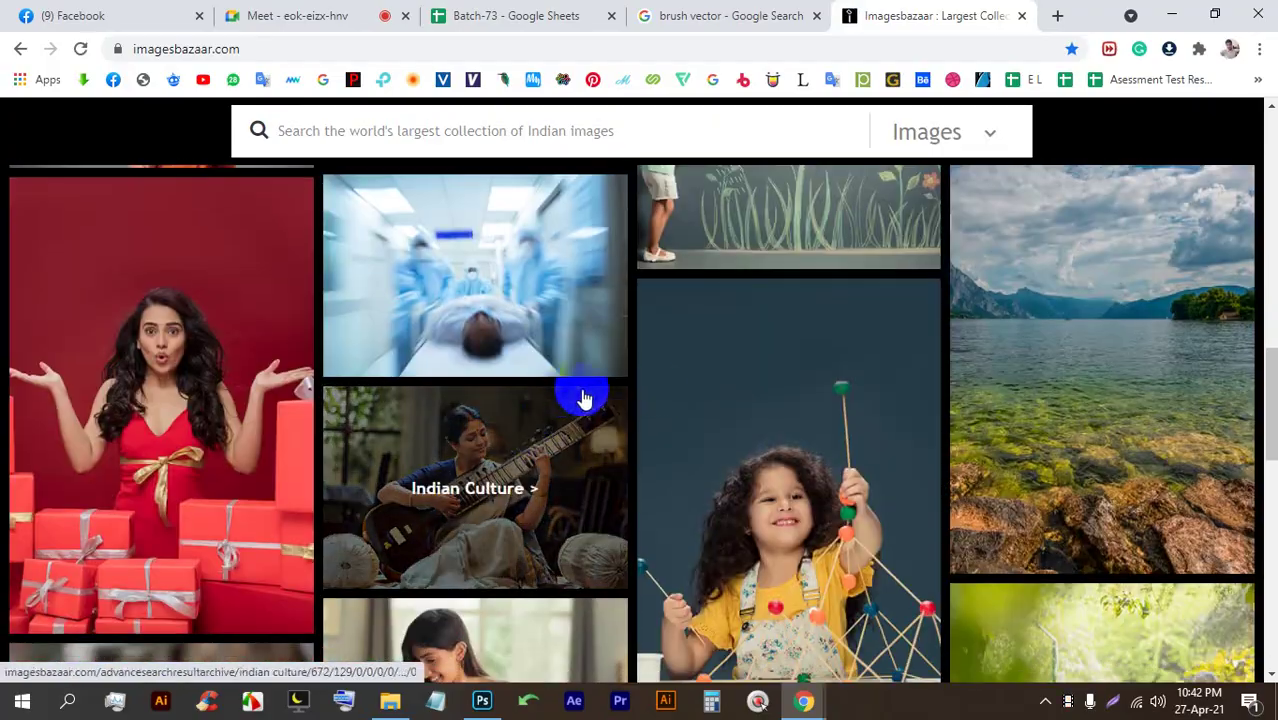
scroll(644, 405, "down", 10)
scroll(602, 362, "up", 10)
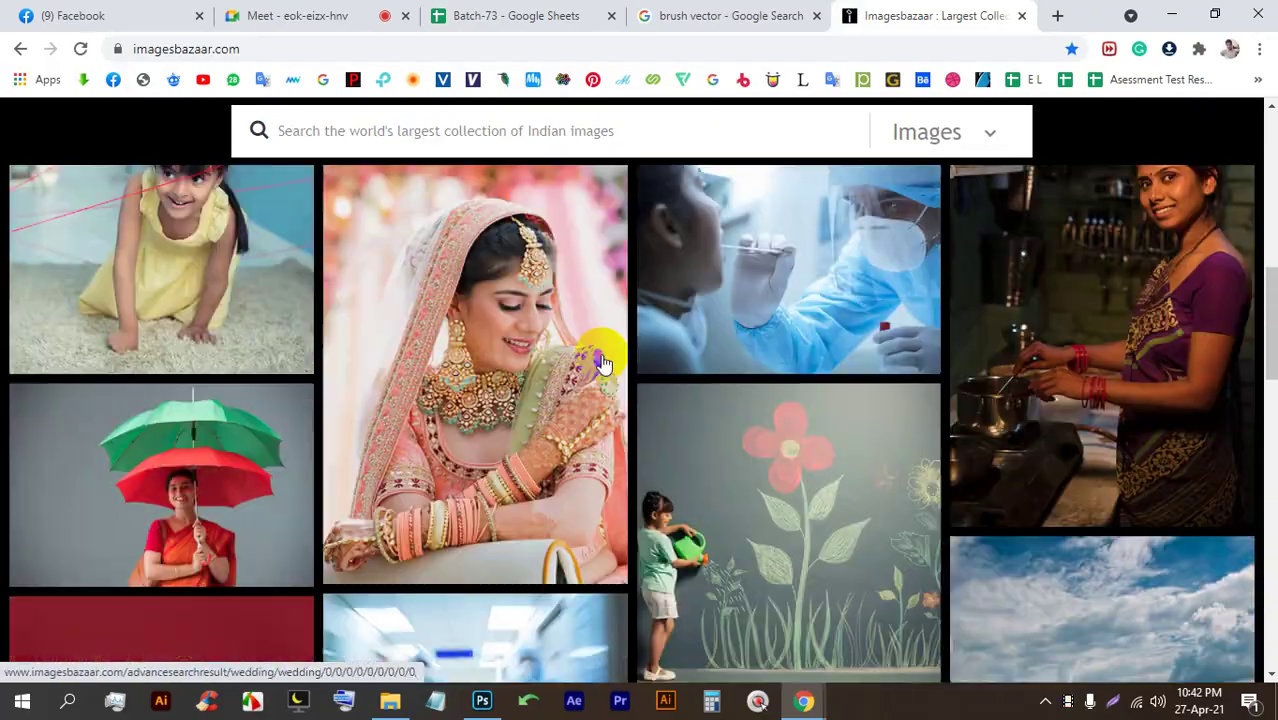
scroll(654, 133, "up", 10)
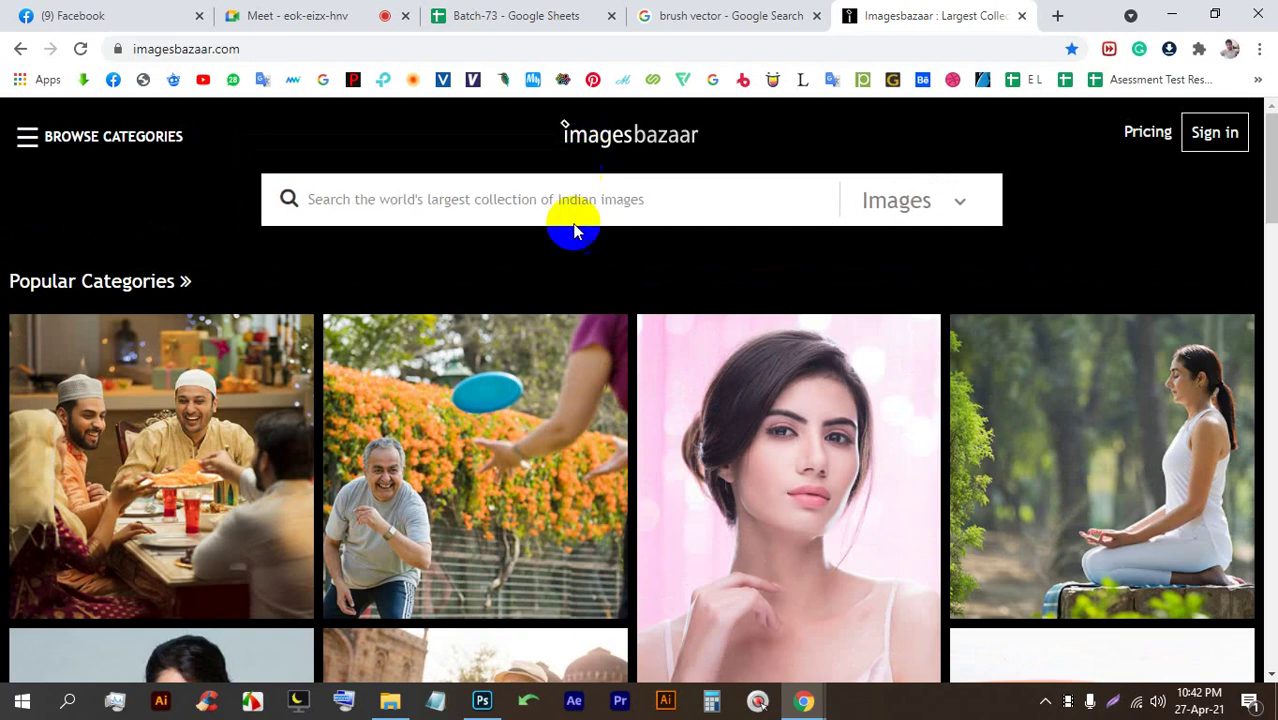
scroll(700, 300, "down", 5)
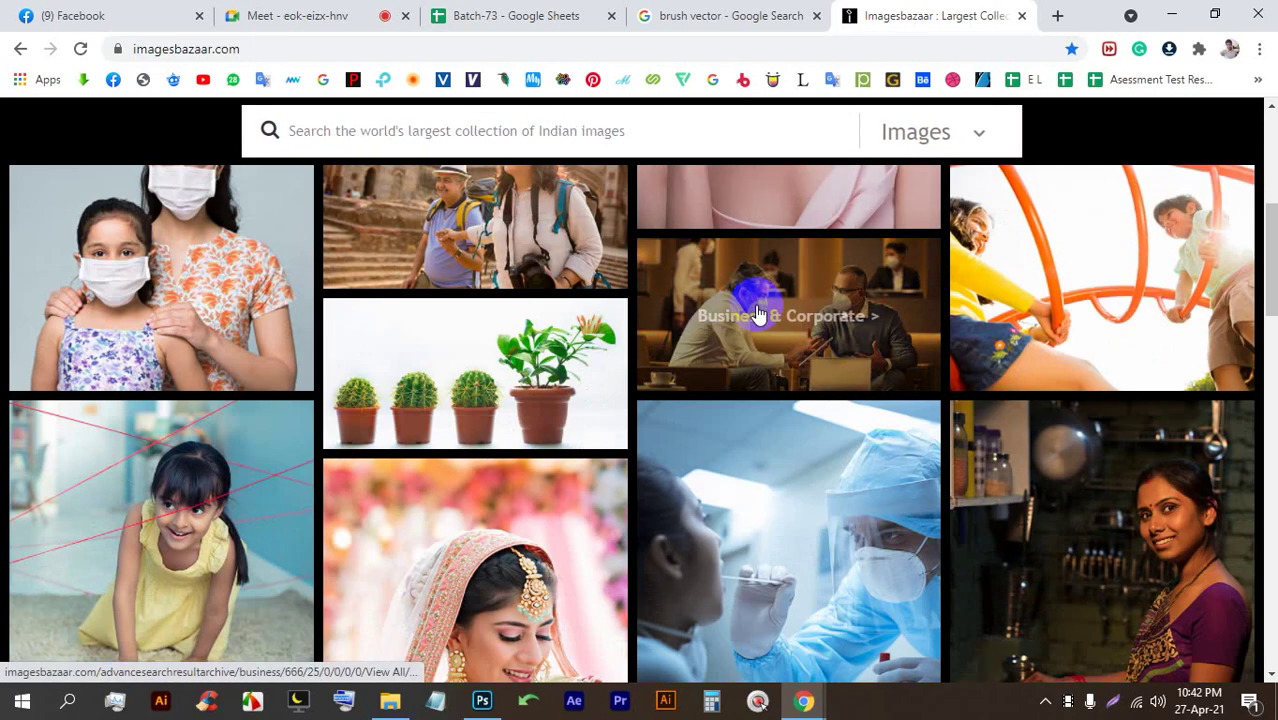
scroll(879, 357, "up", 3)
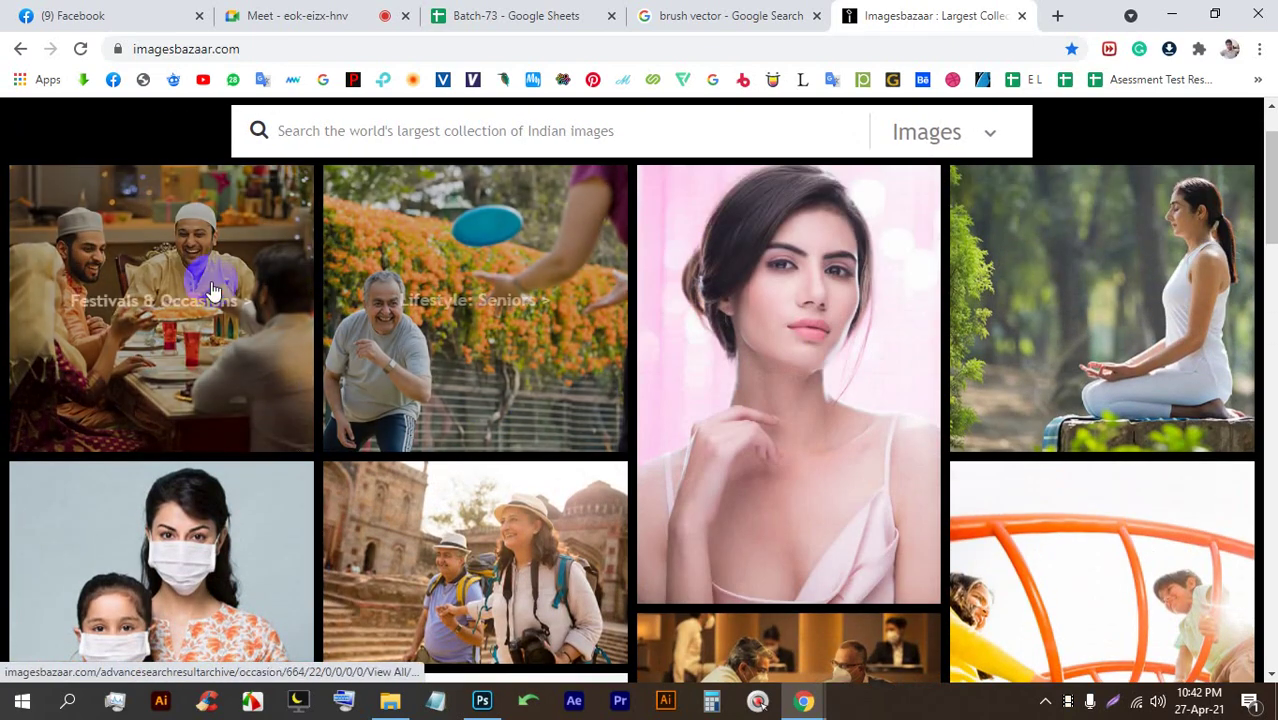
- Save the Festivals & Occasions family dinner photo 220-SM935355.jpg and drag it into Photoshop
left_click(157, 221)
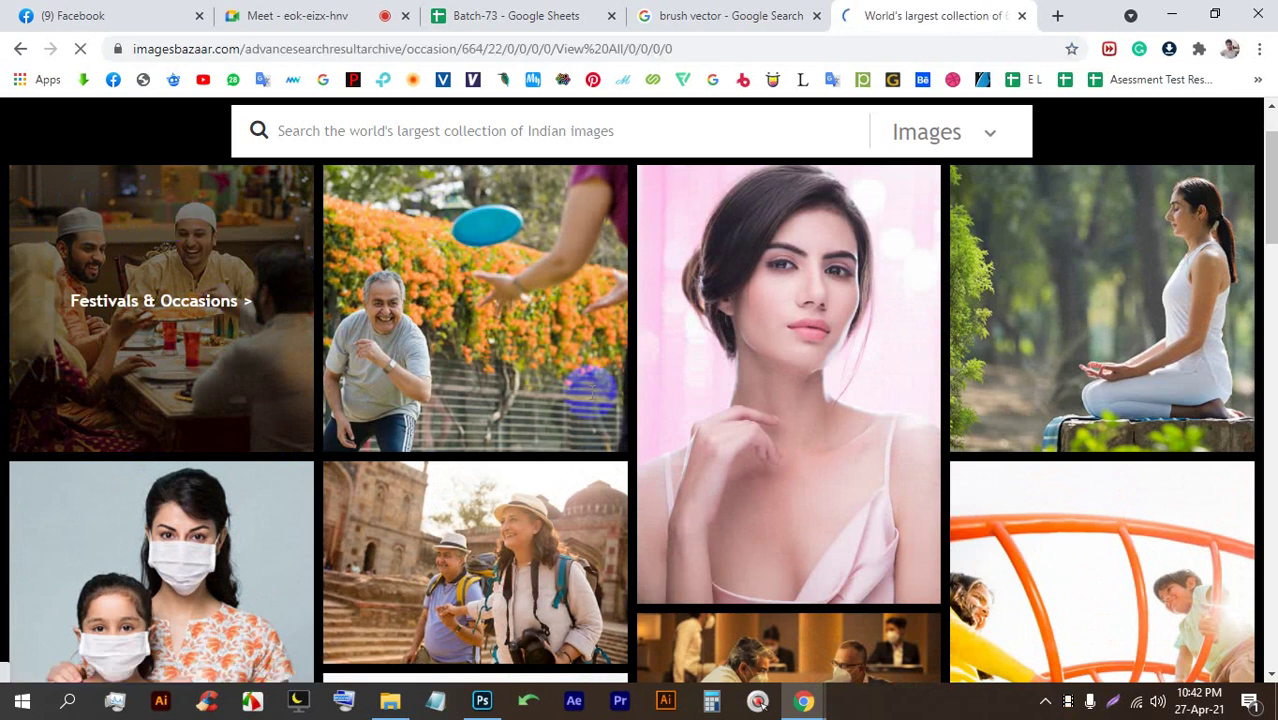
scroll(453, 430, "down", 1)
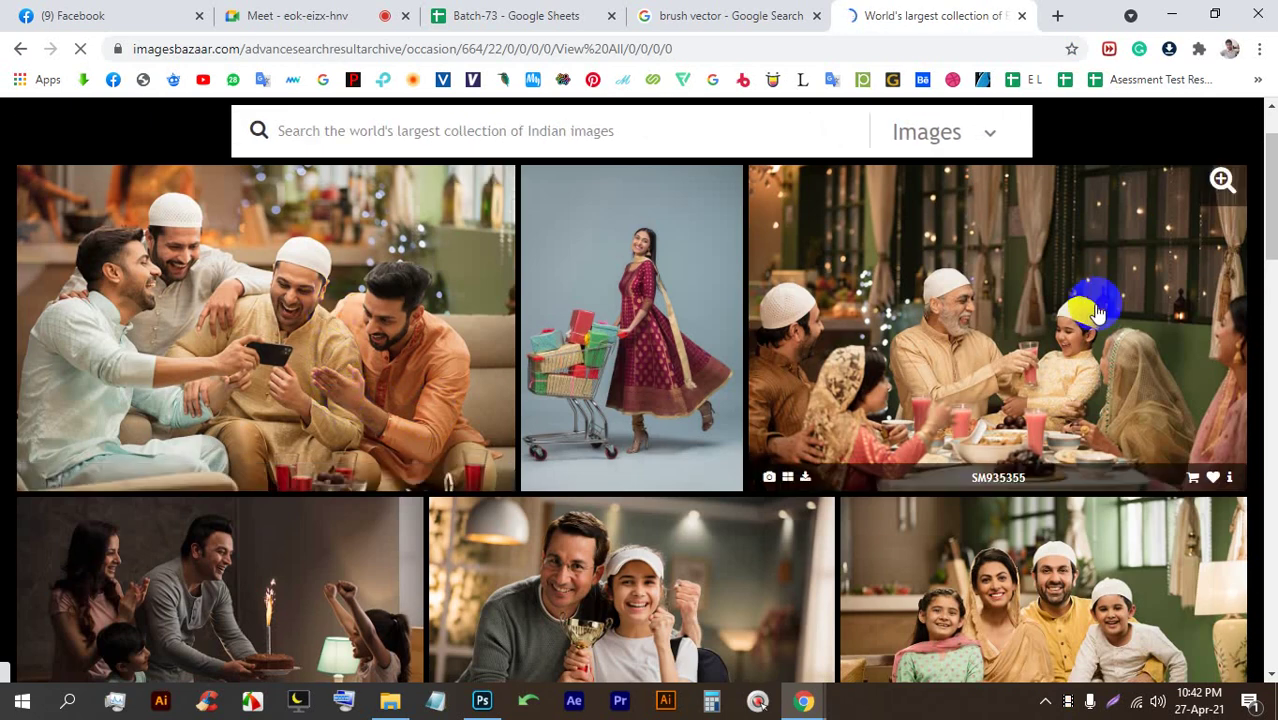
left_click(879, 295)
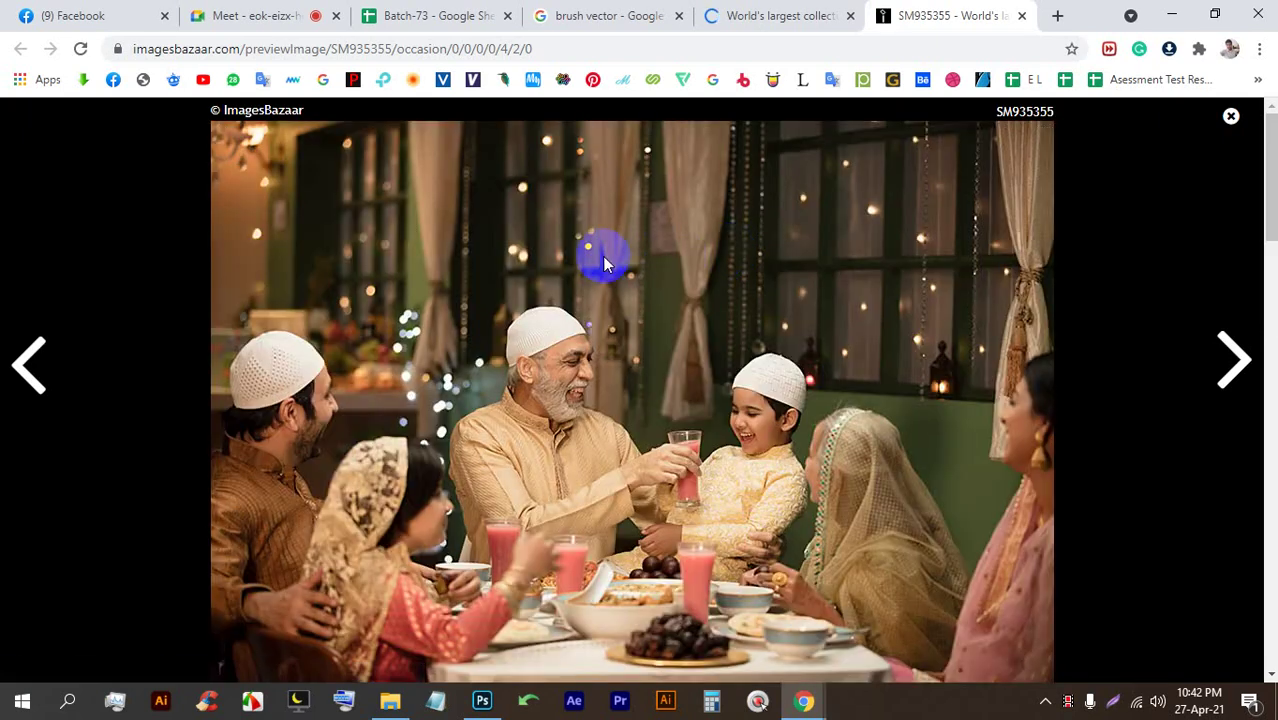
right_click(601, 251)
left_click(673, 296)
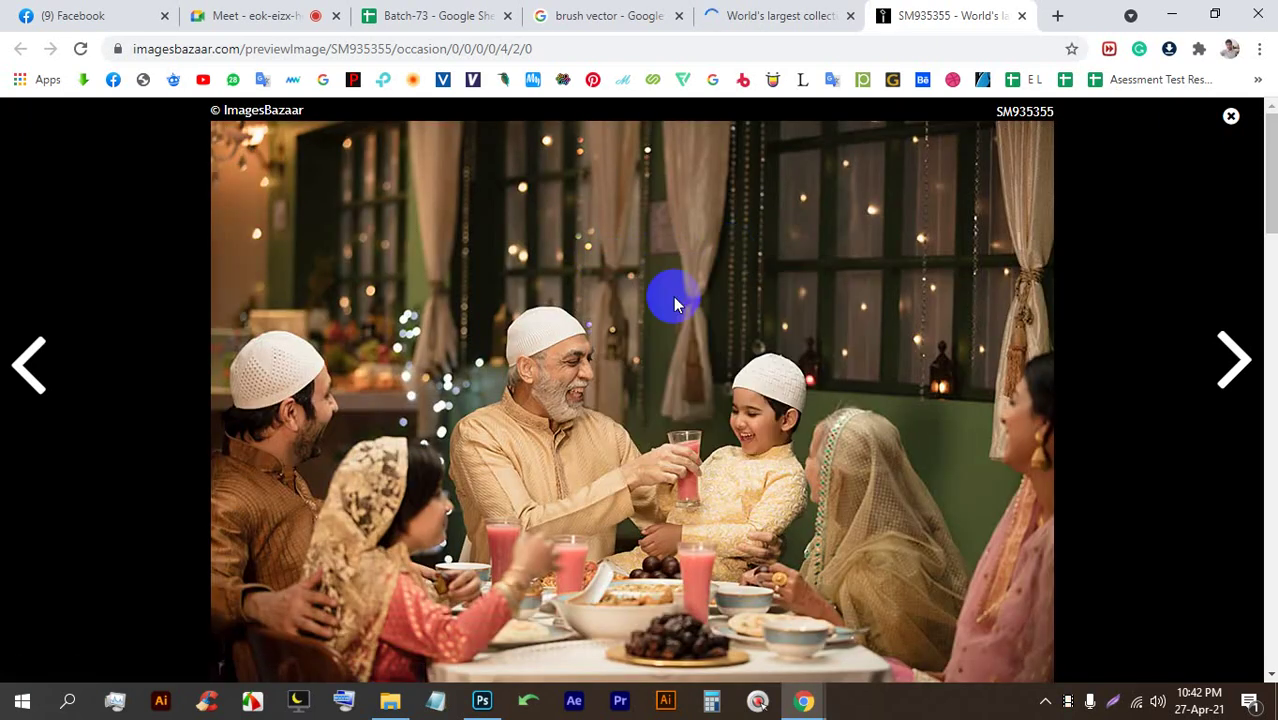
key("Return")
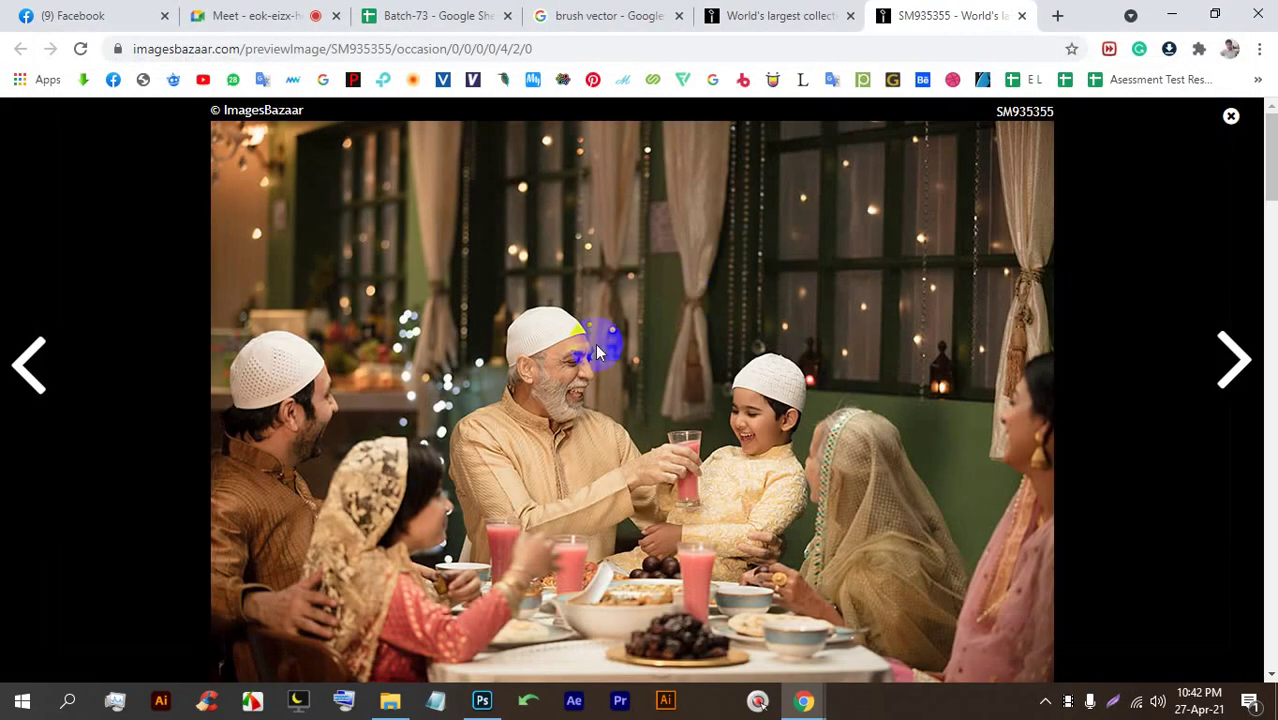
left_click_drag(74, 650, 508, 325)
- Scale the placed dinner photo up and move it over the artboard
left_click(757, 703)
left_click(918, 155)
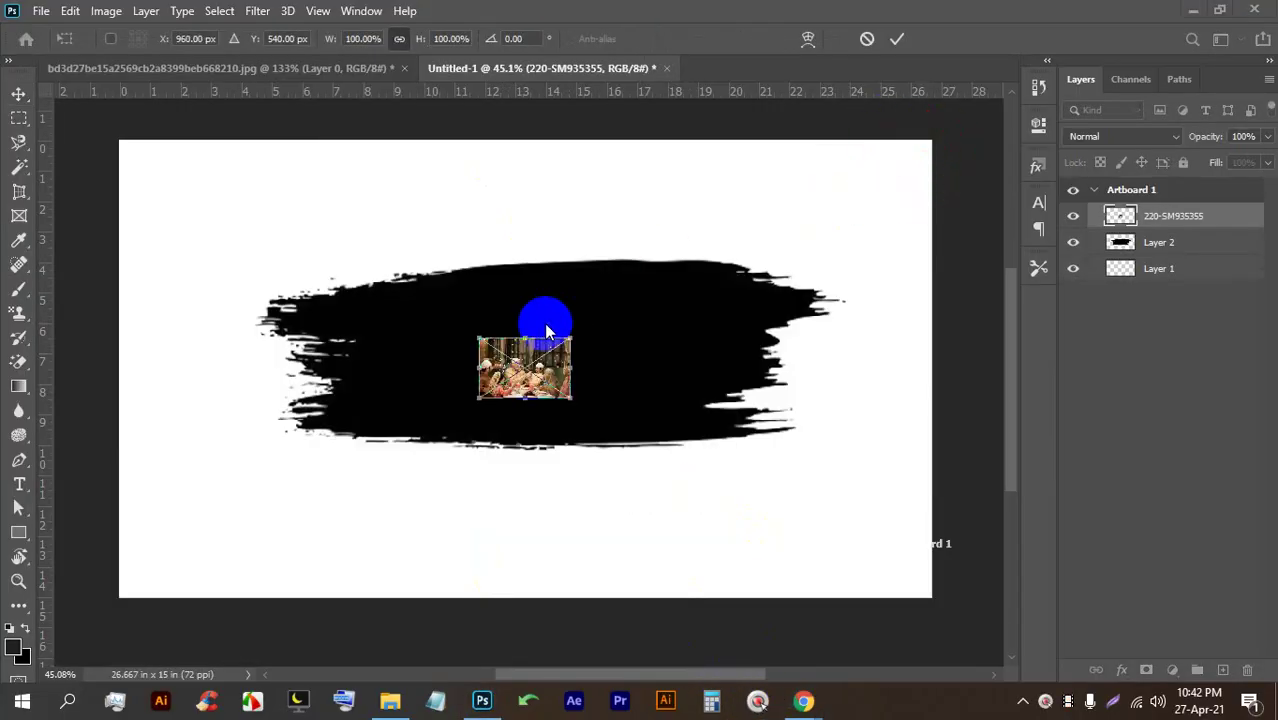
key("ctrl+t")
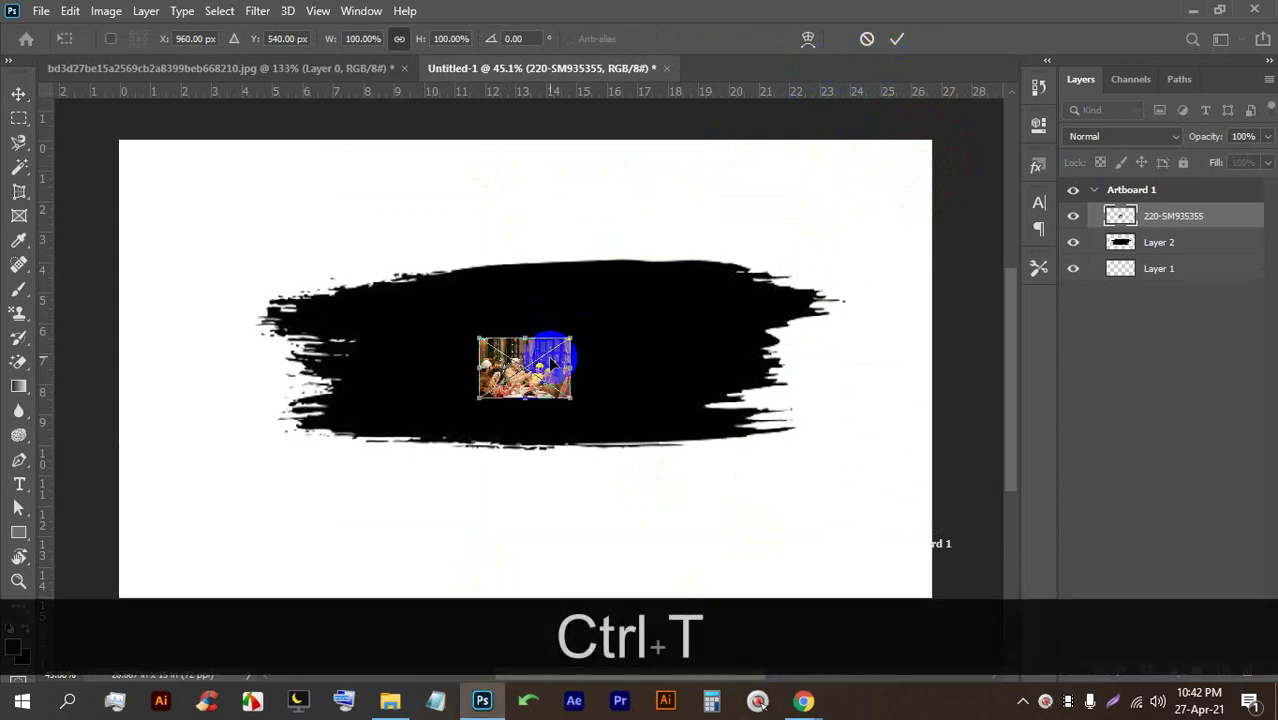
left_click_drag(525, 338, 531, 162)
left_click_drag(522, 400, 518, 518)
left_click(895, 39)
left_click_drag(813, 148, 638, 293)
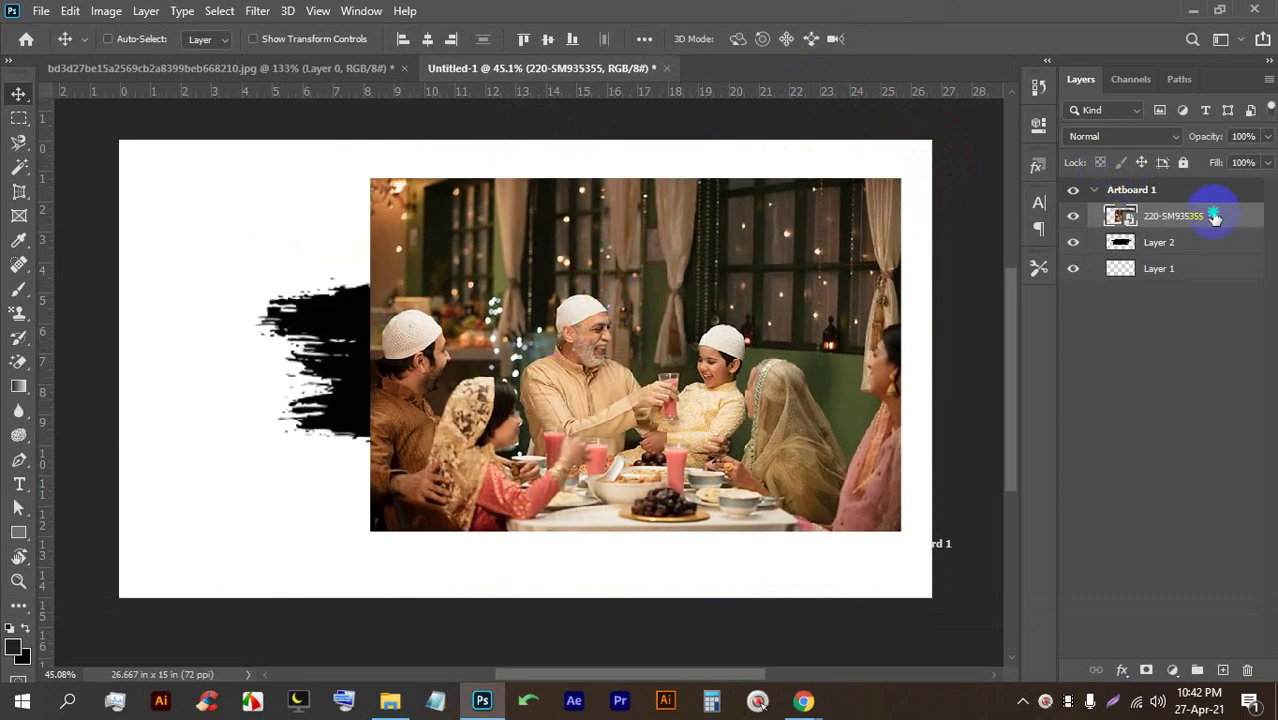
- Clip the photo into the brush-stroke layer and enlarge it to about 669% inside the shape
right_click(1213, 218)
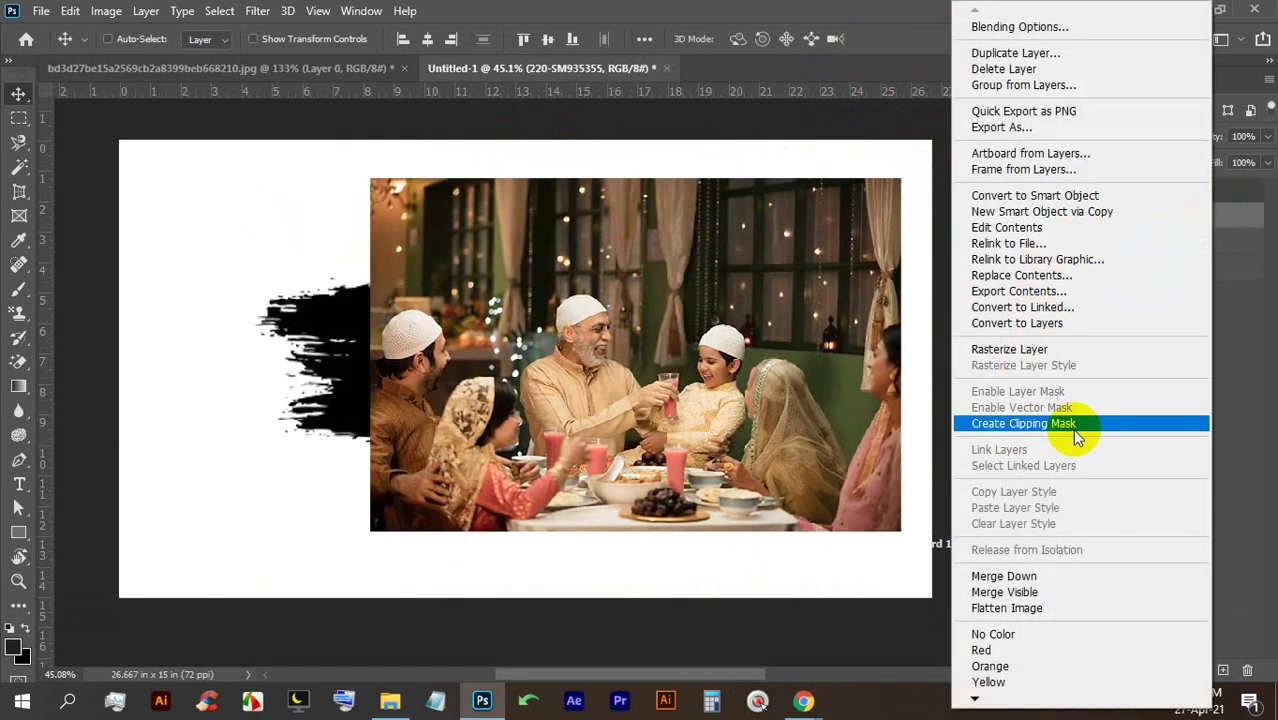
left_click(1075, 428)
left_click(1182, 230, "ctrl")
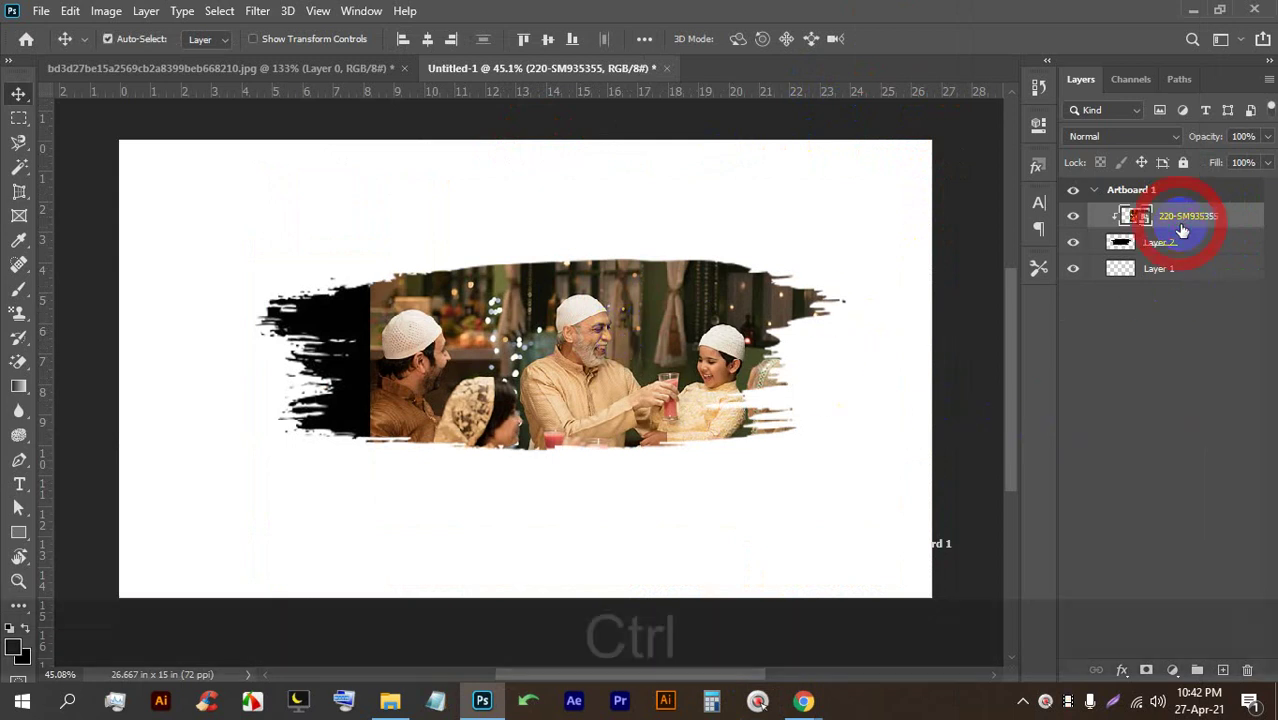
key("ctrl+t")
left_click_drag(615, 323, 523, 343)
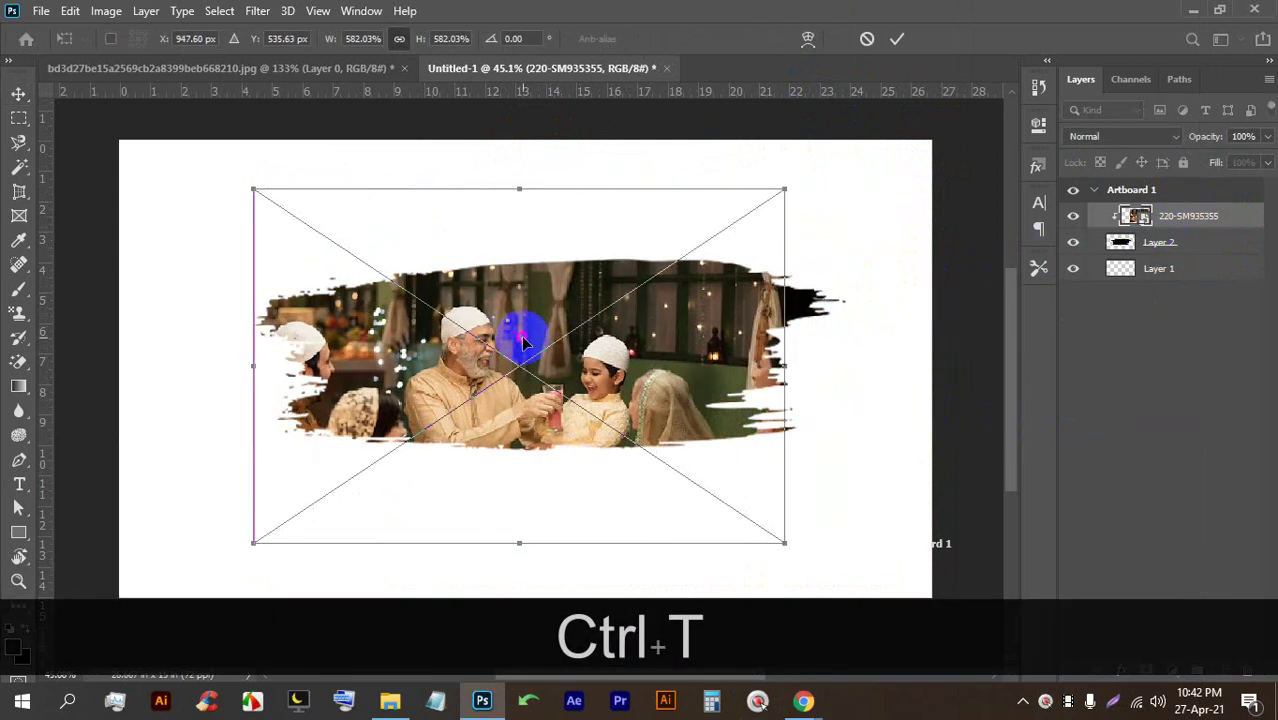
left_click_drag(785, 366, 863, 363)
mouse_move(644, 372)
left_mouse_down()
mouse_move(623, 370)
mouse_move(625, 358)
left_mouse_up()
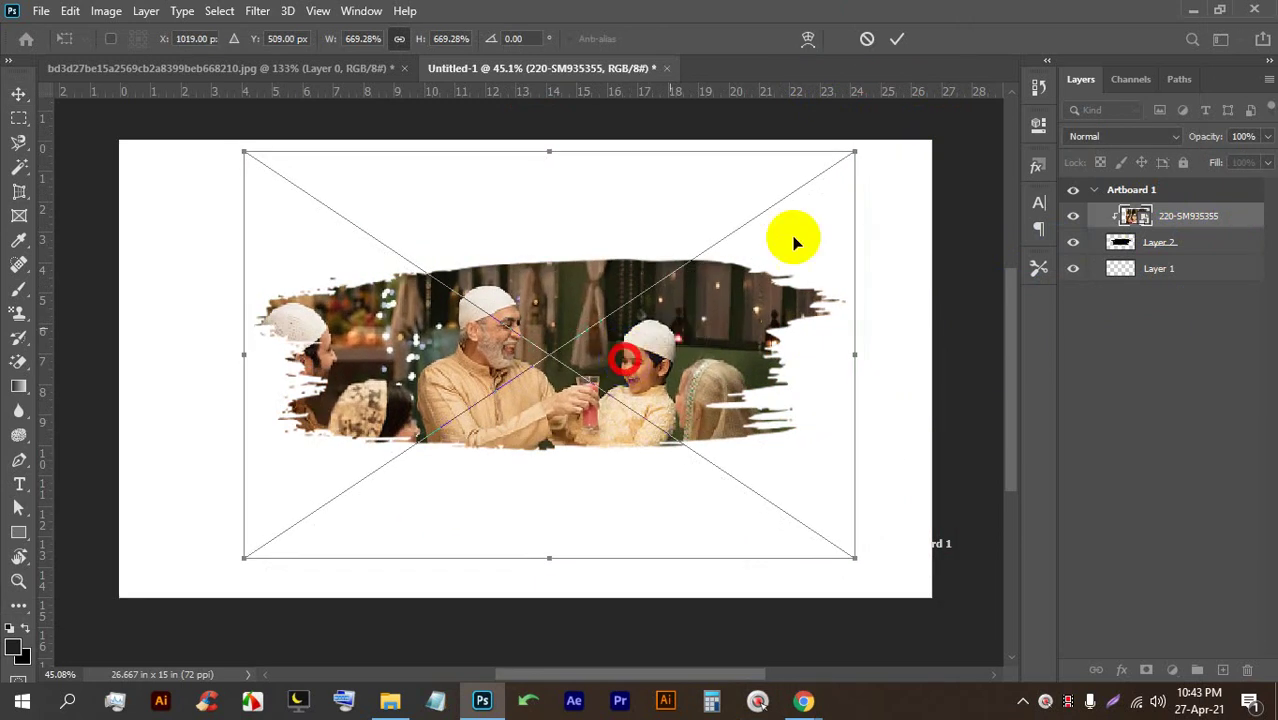
left_click(898, 40)
- Return to the Google Meet call in Chrome
scroll(555, 330, "up", 2)
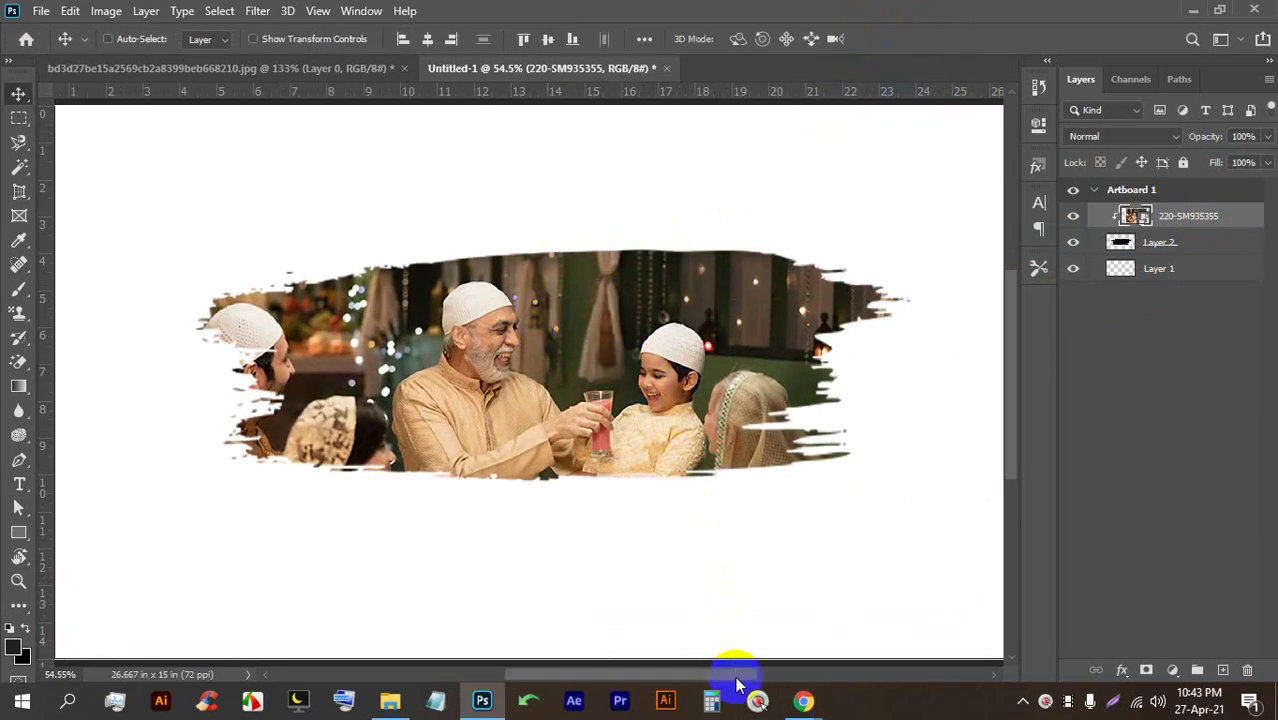
mouse_move(804, 700)
left_click(698, 606)
left_click(243, 15)
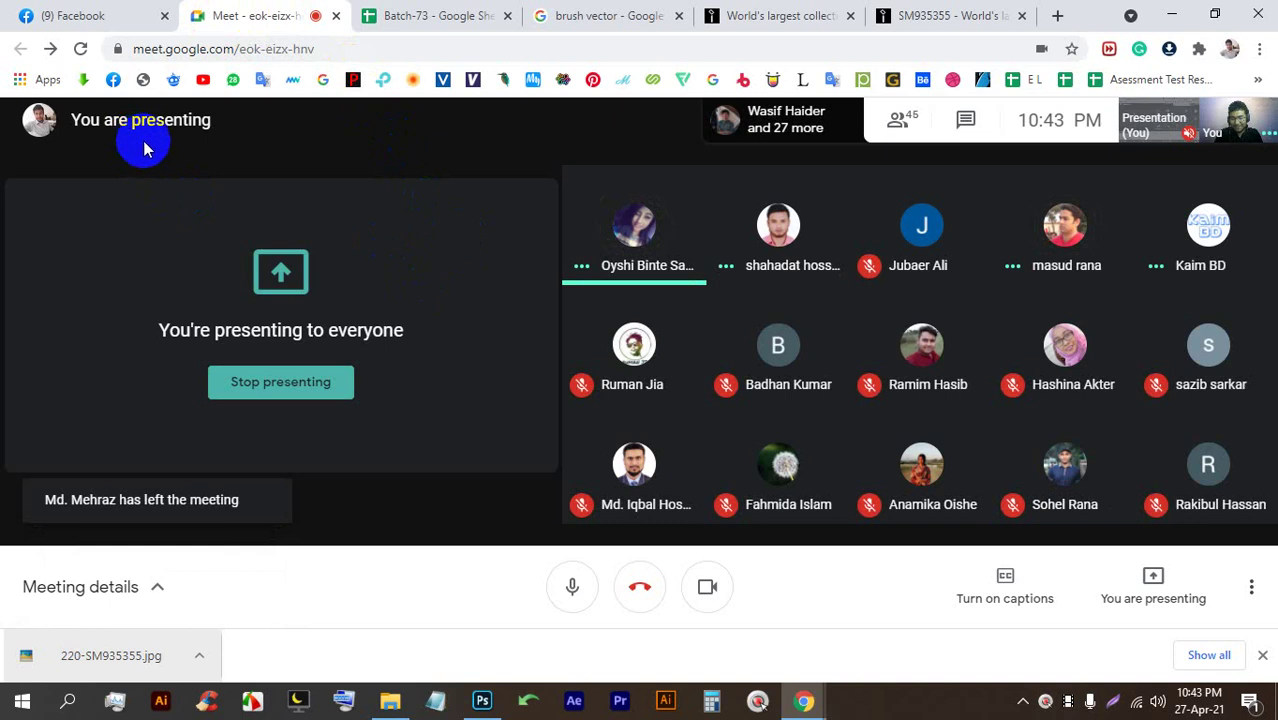
- Back in the Facebook class group, open a member's homework post image full size
left_click(60, 15)
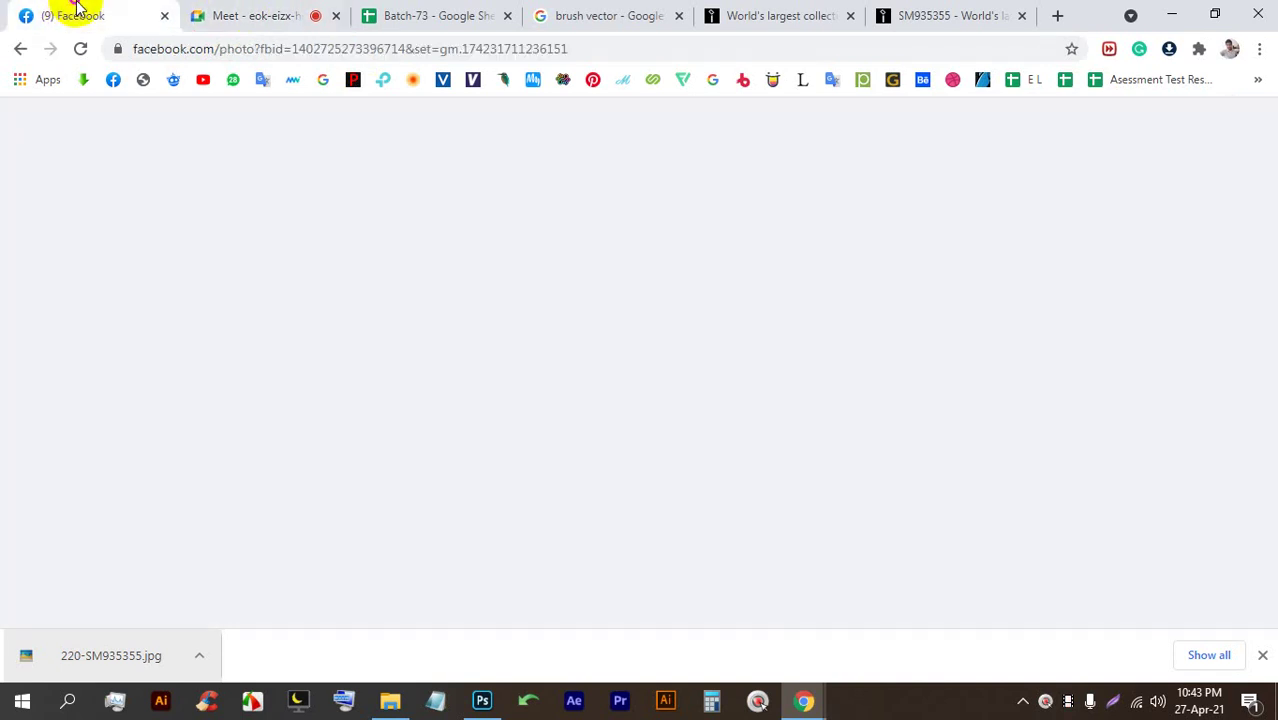
left_click(31, 122)
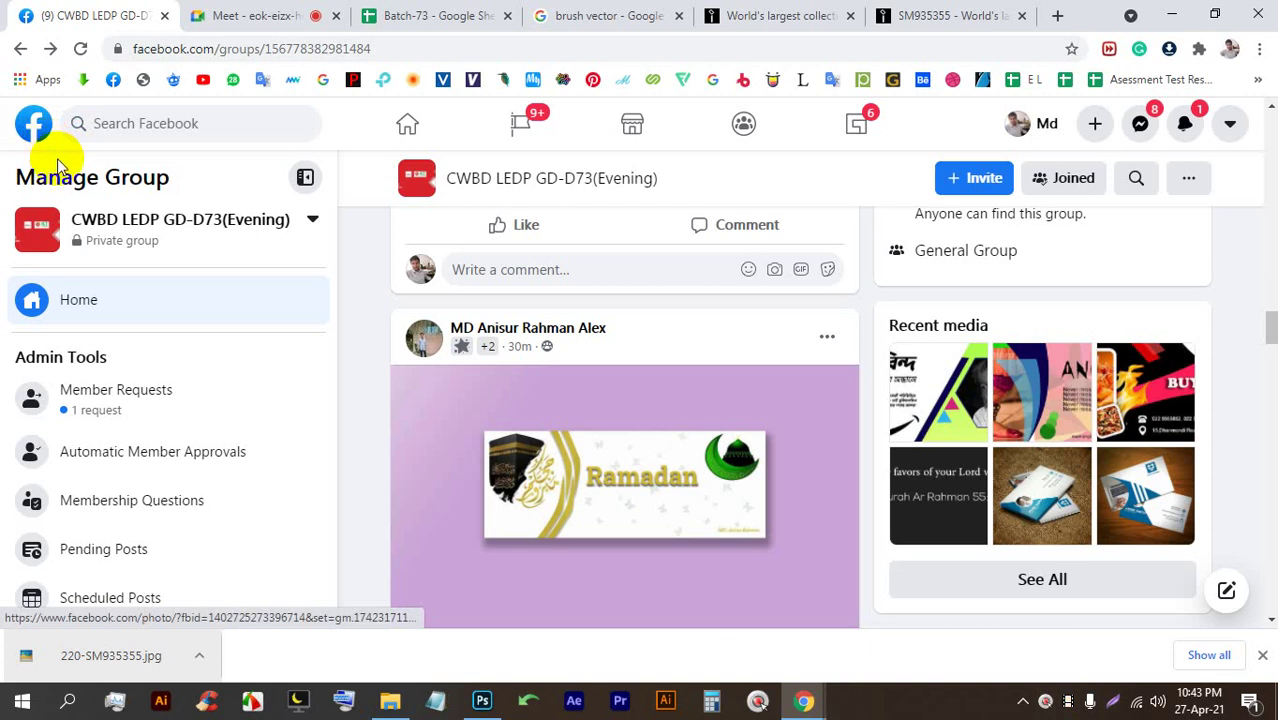
scroll(222, 380, "down", 3)
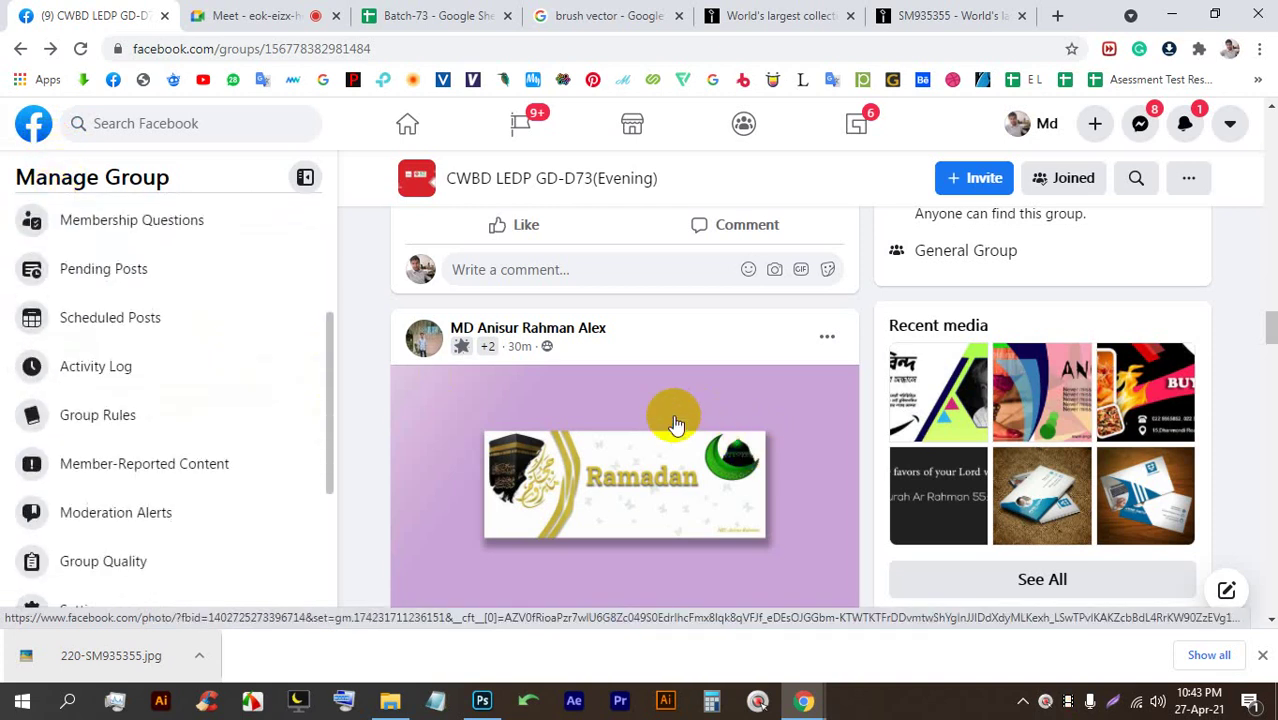
scroll(676, 423, "down", 8)
left_click(620, 289)
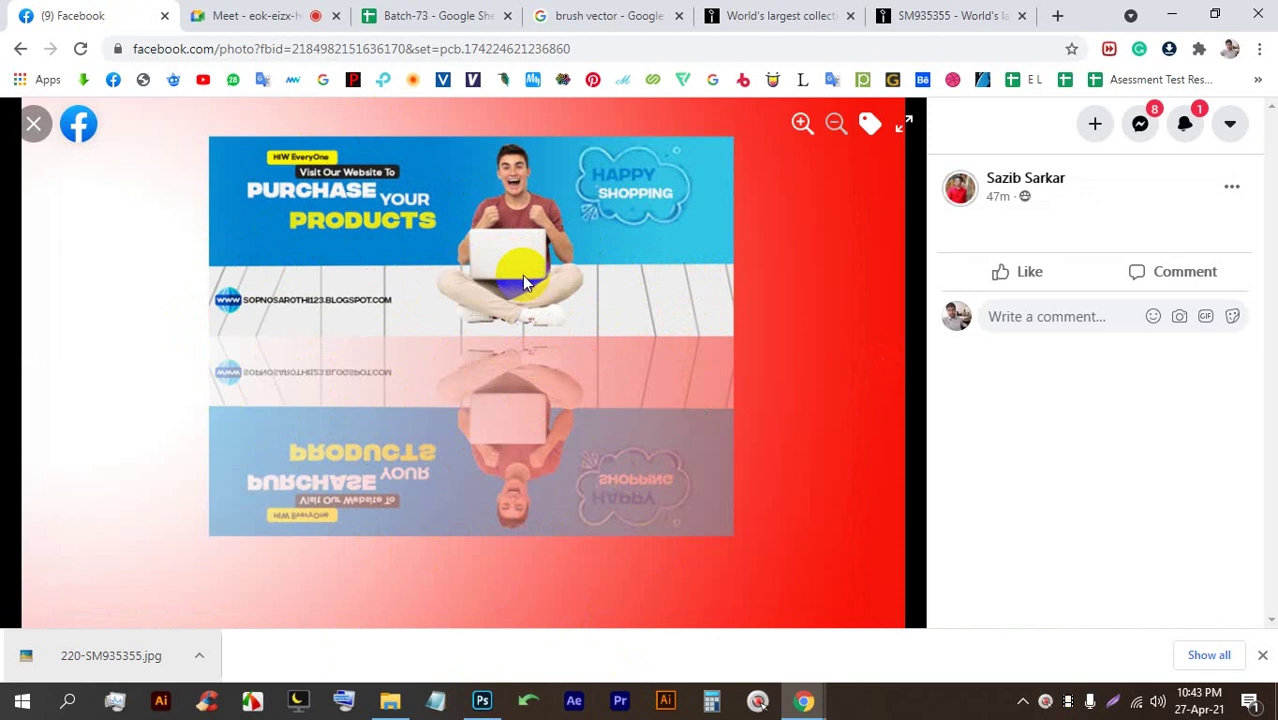
left_click(235, 15)
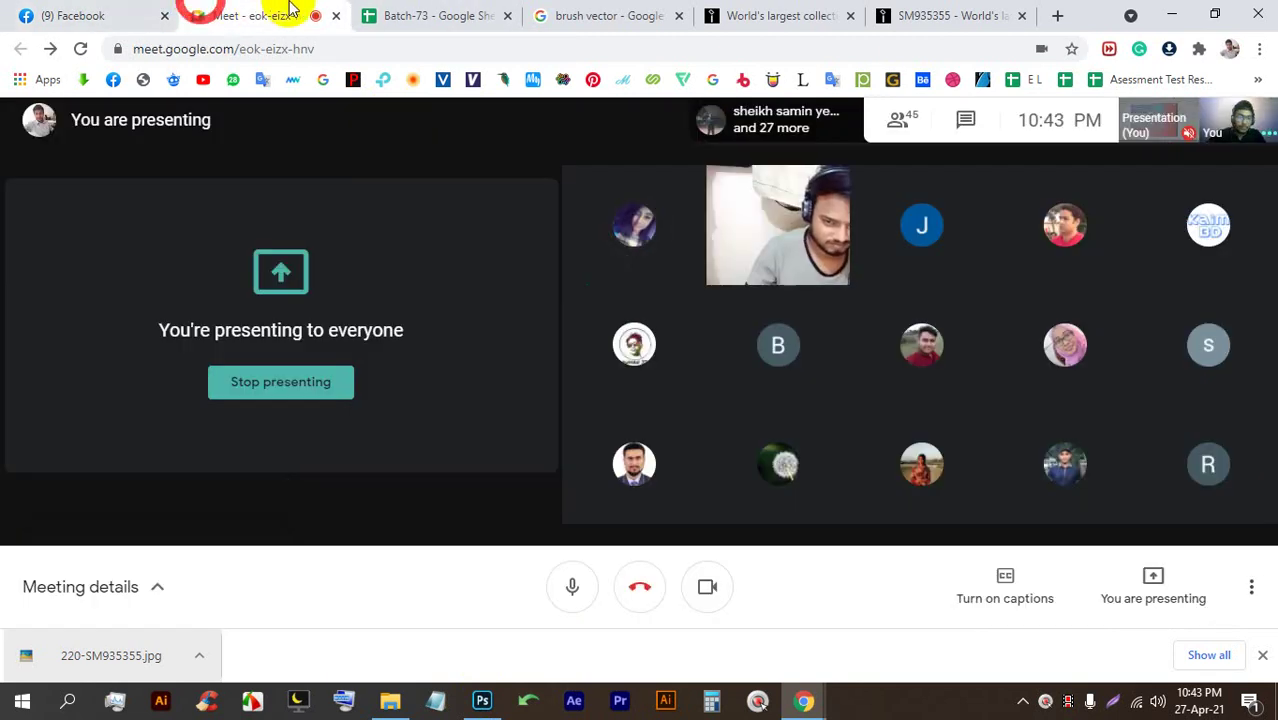
left_click(120, 12)
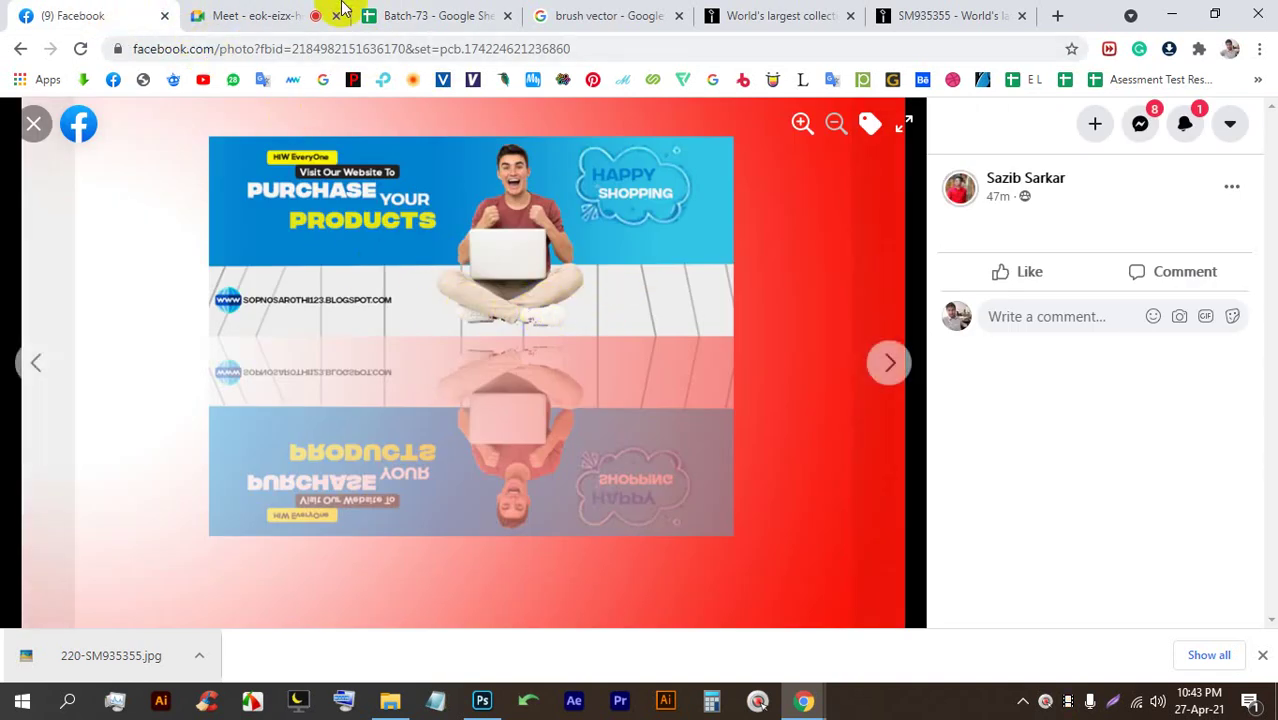
left_click(271, 12)
left_click(113, 10)
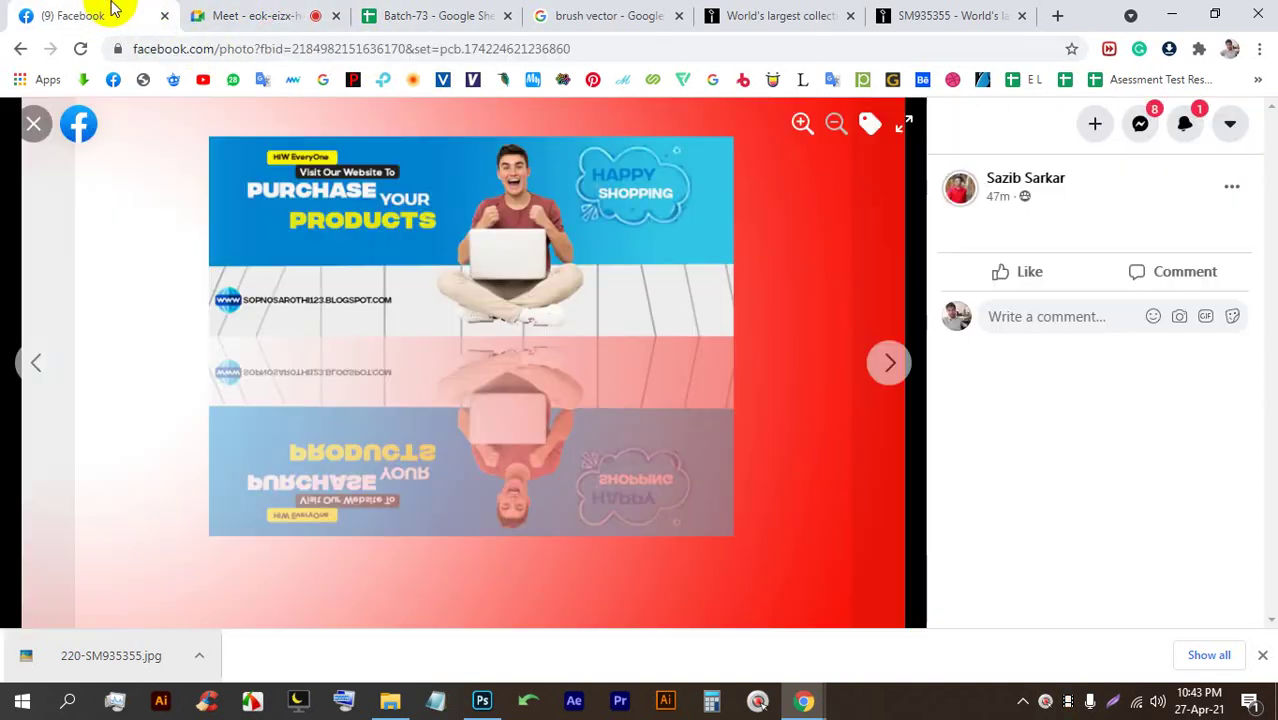
- Step through the post's homework photos, then close the viewer
left_click(890, 362)
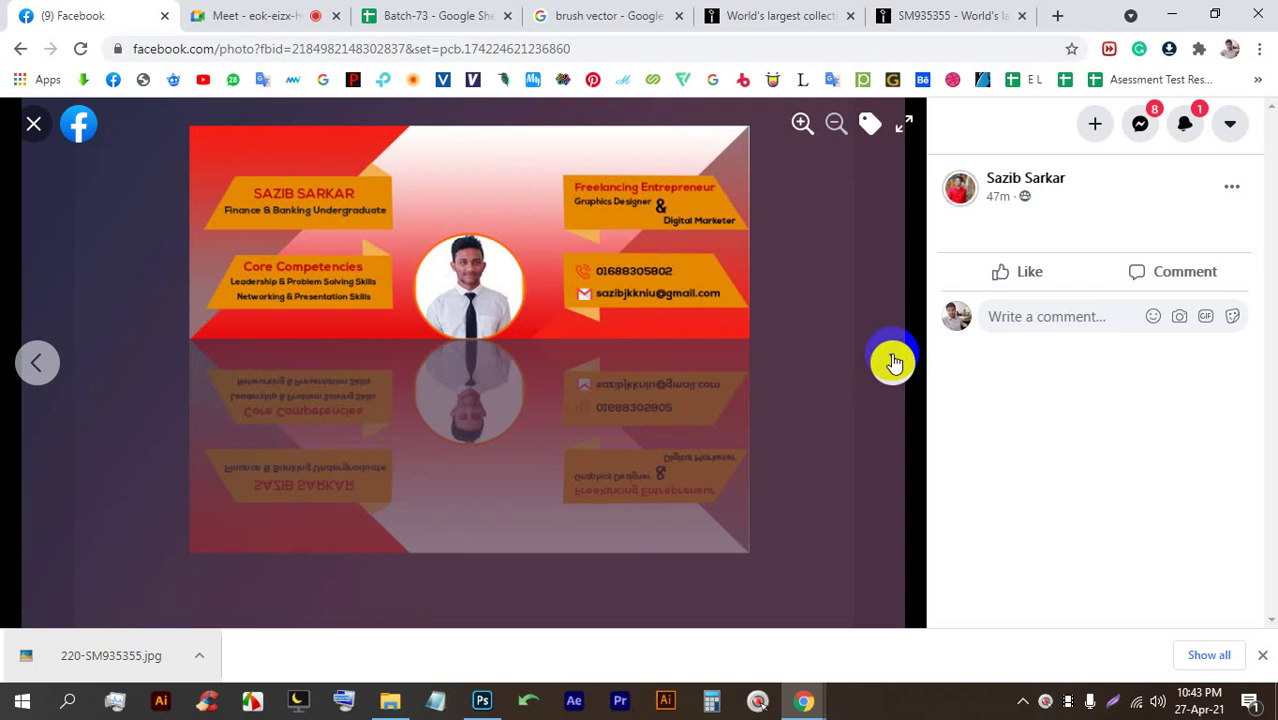
left_click(893, 362)
left_click(29, 366)
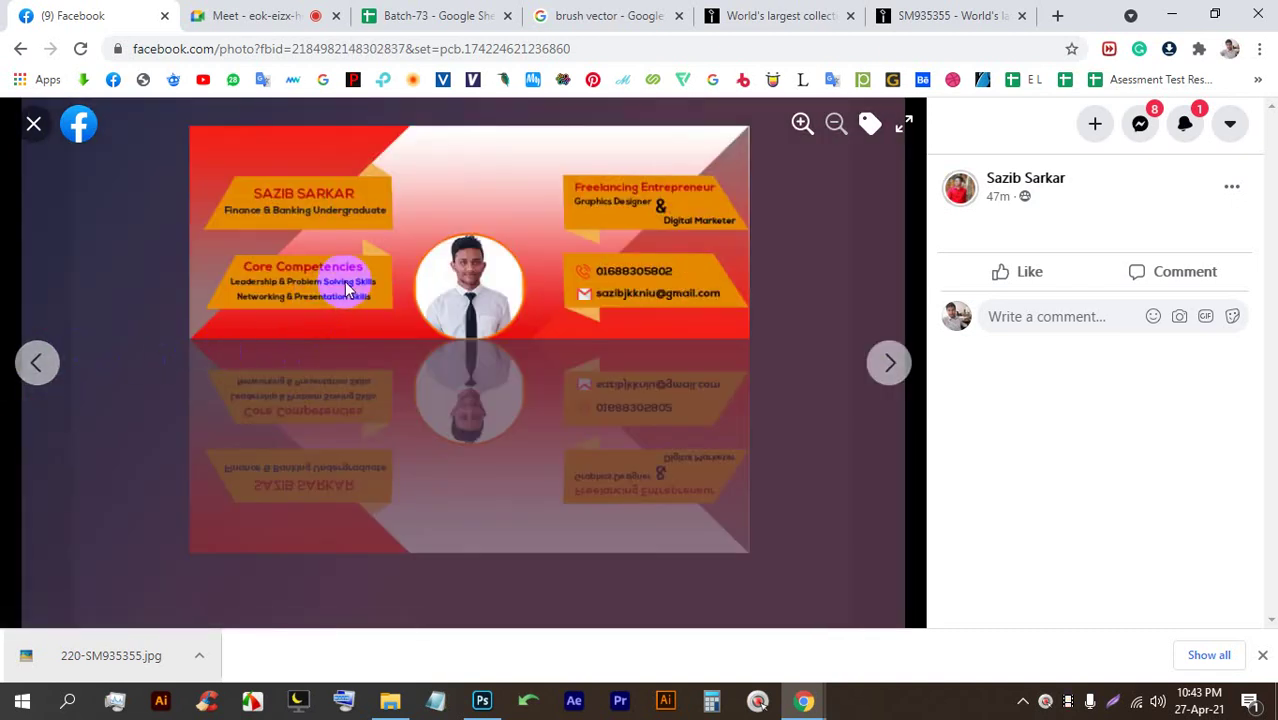
left_click(890, 362)
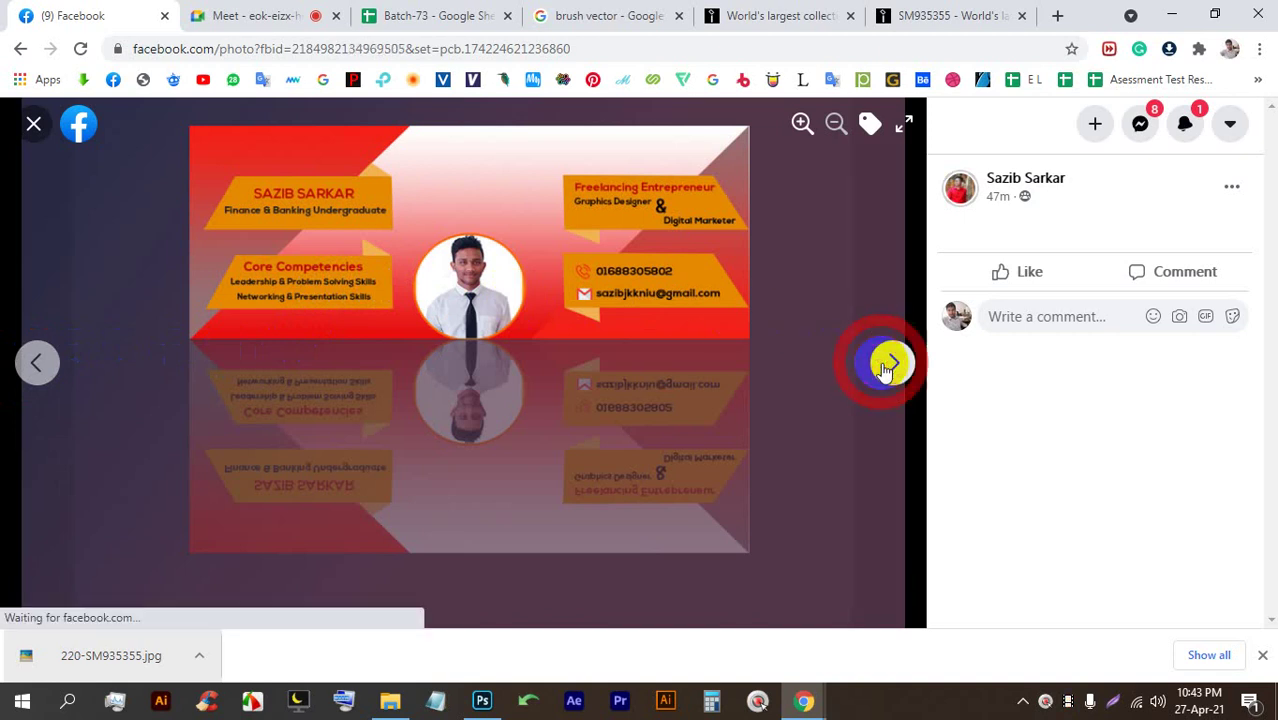
left_click(889, 365)
left_click(888, 366)
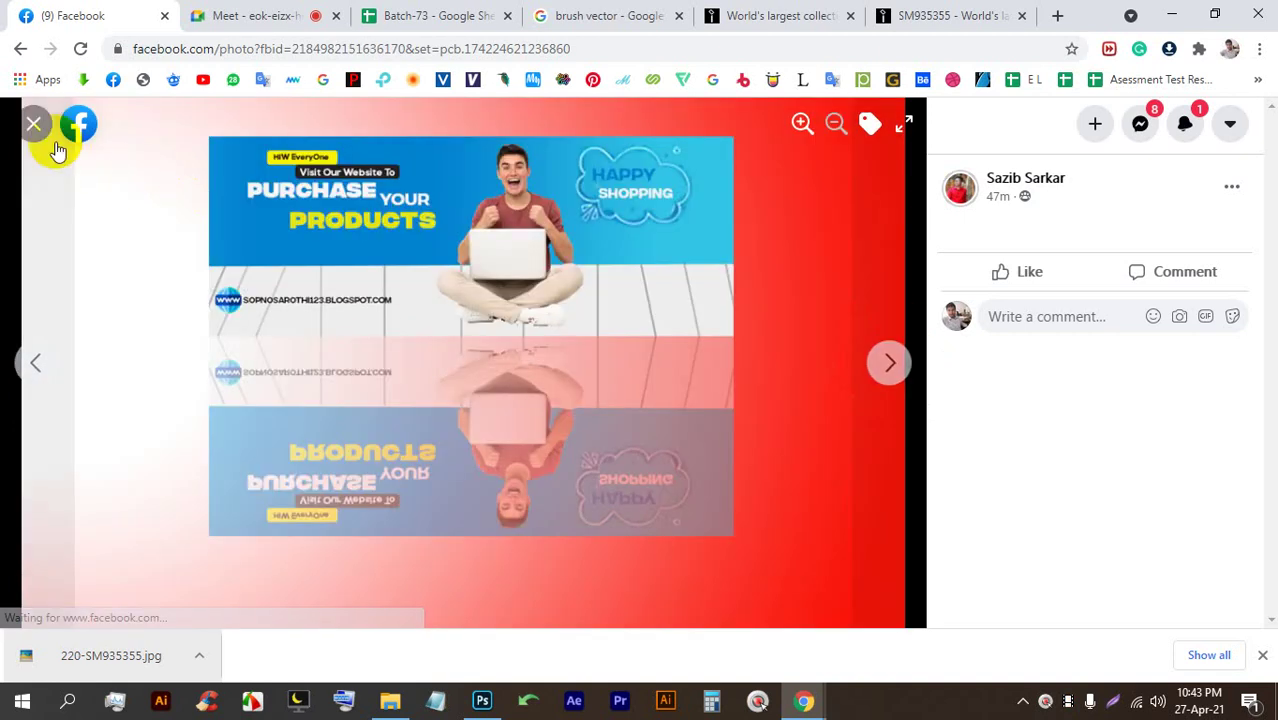
left_click(31, 127)
- Open the Tasty Kitchen and Anime Home photos, admitting a waiting participant to the call
scroll(571, 399, "down", 5)
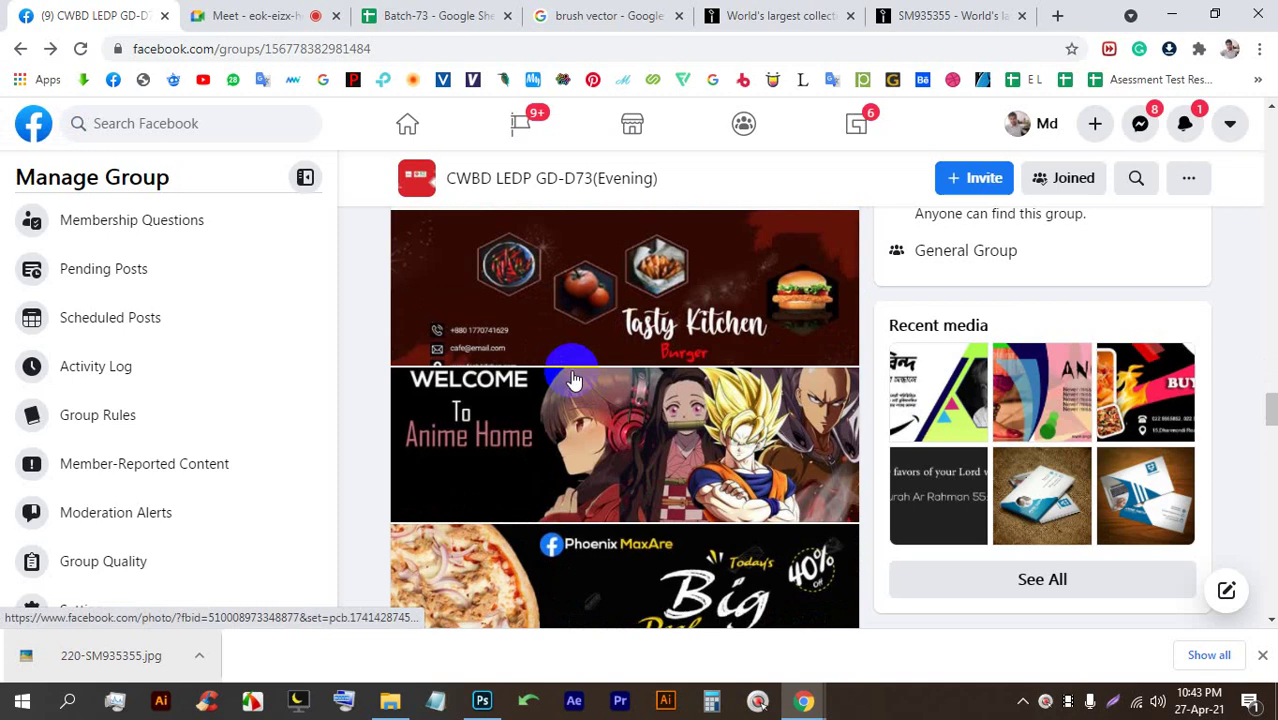
left_click(568, 300)
key("Right")
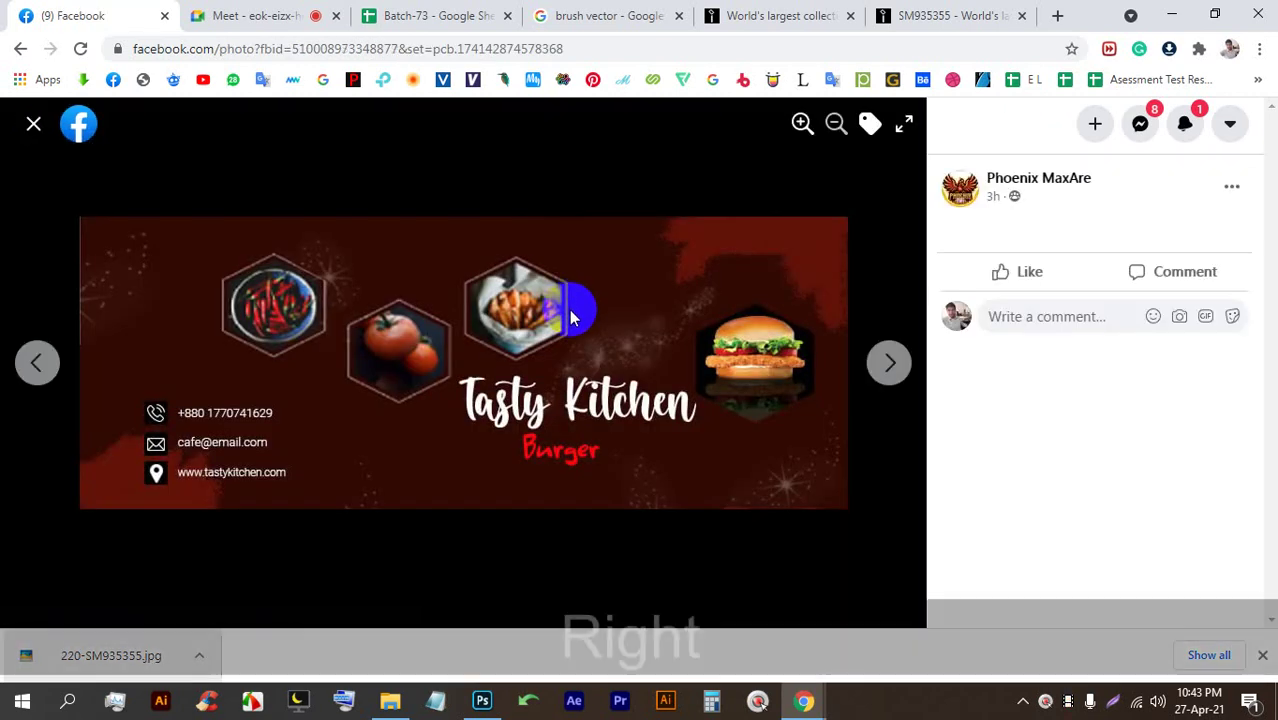
left_click(258, 15)
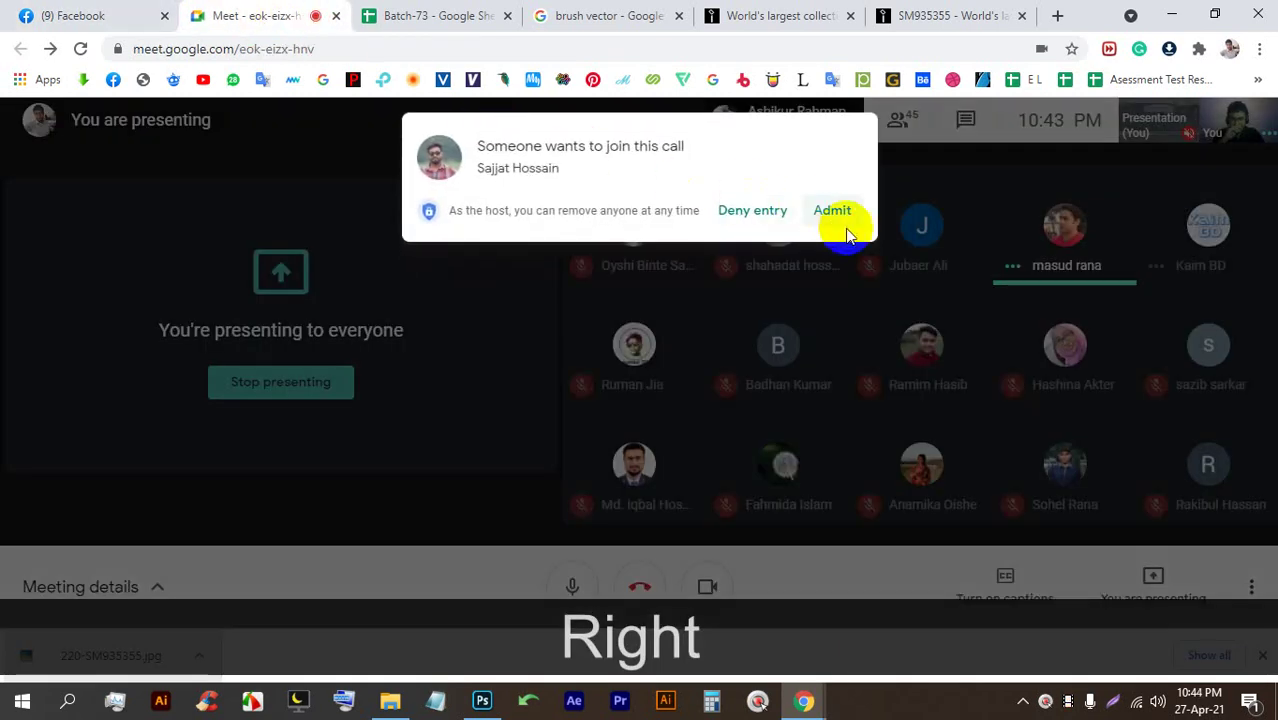
left_click(828, 211)
left_click(63, 8)
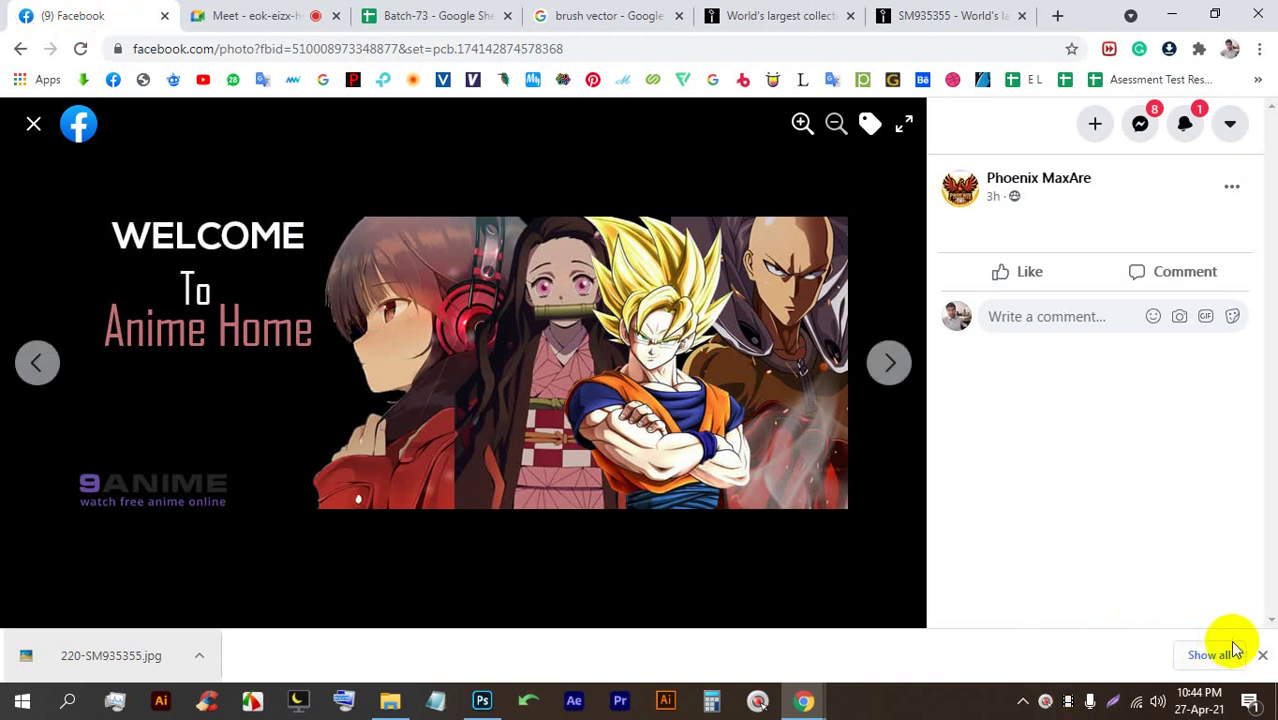
left_click(1263, 656)
- View the next three photos in that post and close the viewer
left_click(891, 389)
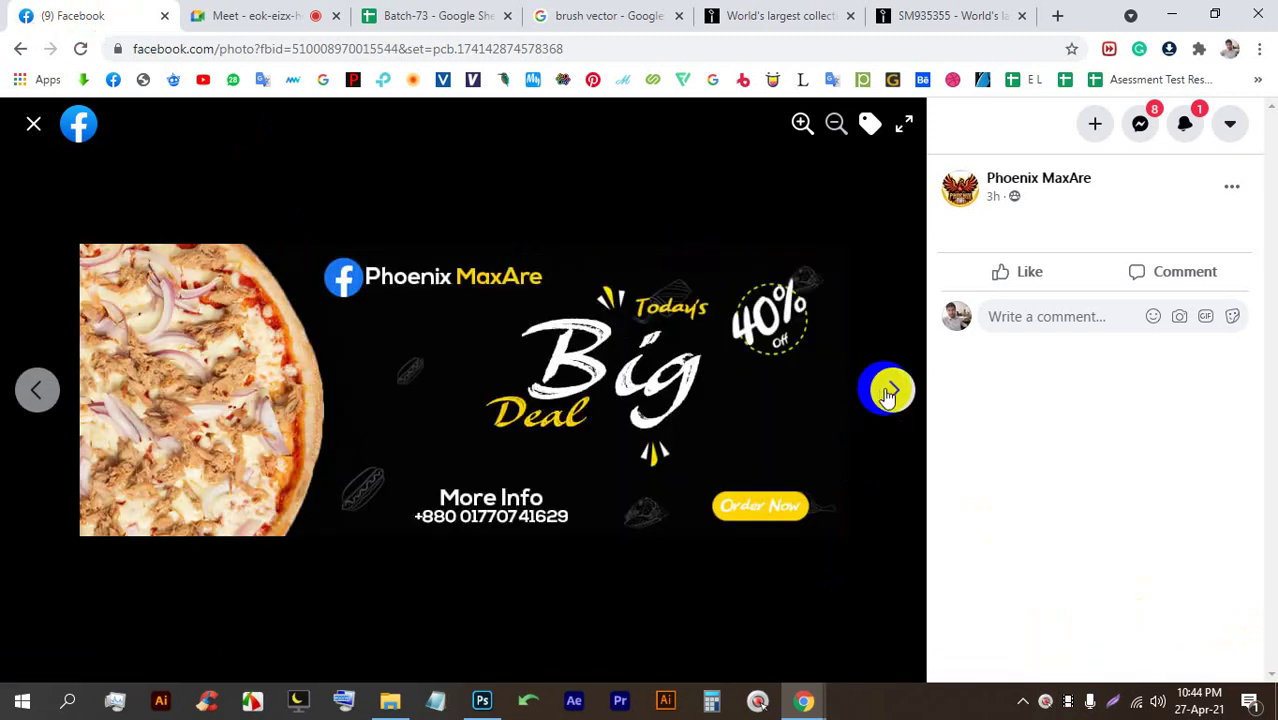
left_click(893, 390)
left_click(899, 395)
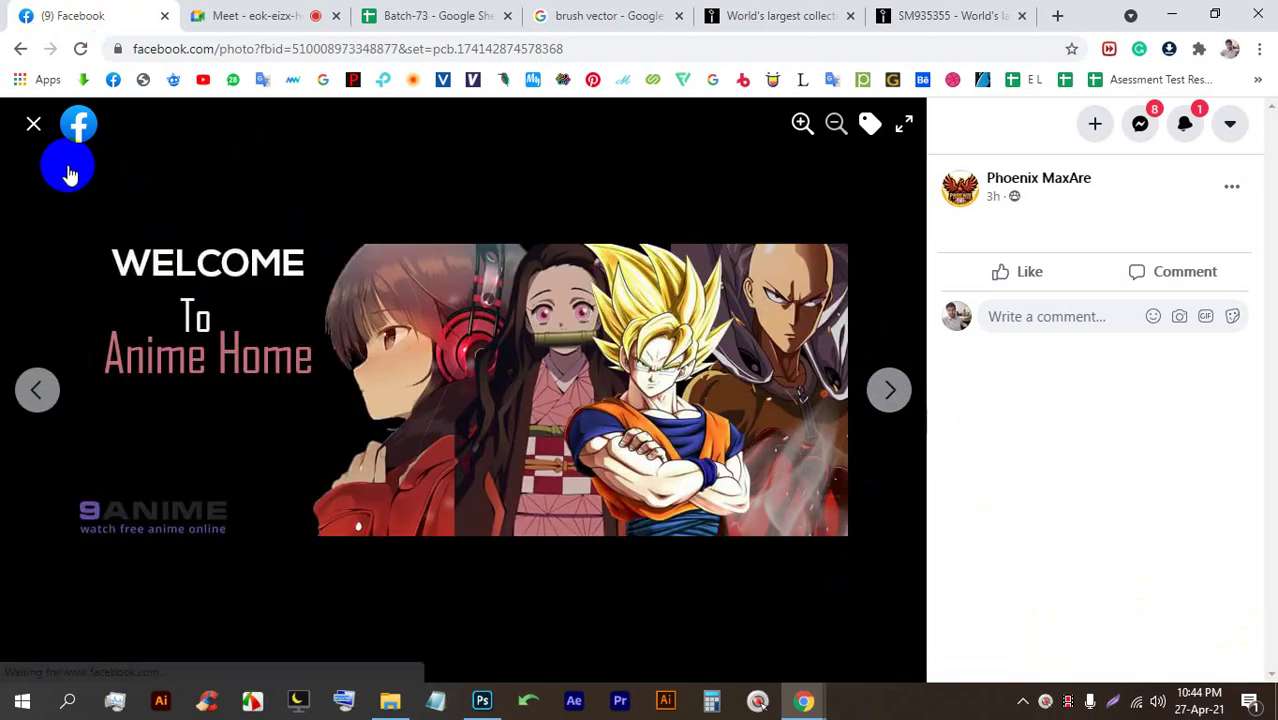
left_click(33, 127)
- Open the Class 13 Homework banner image from the group feed, then close it
scroll(579, 425, "down", 4)
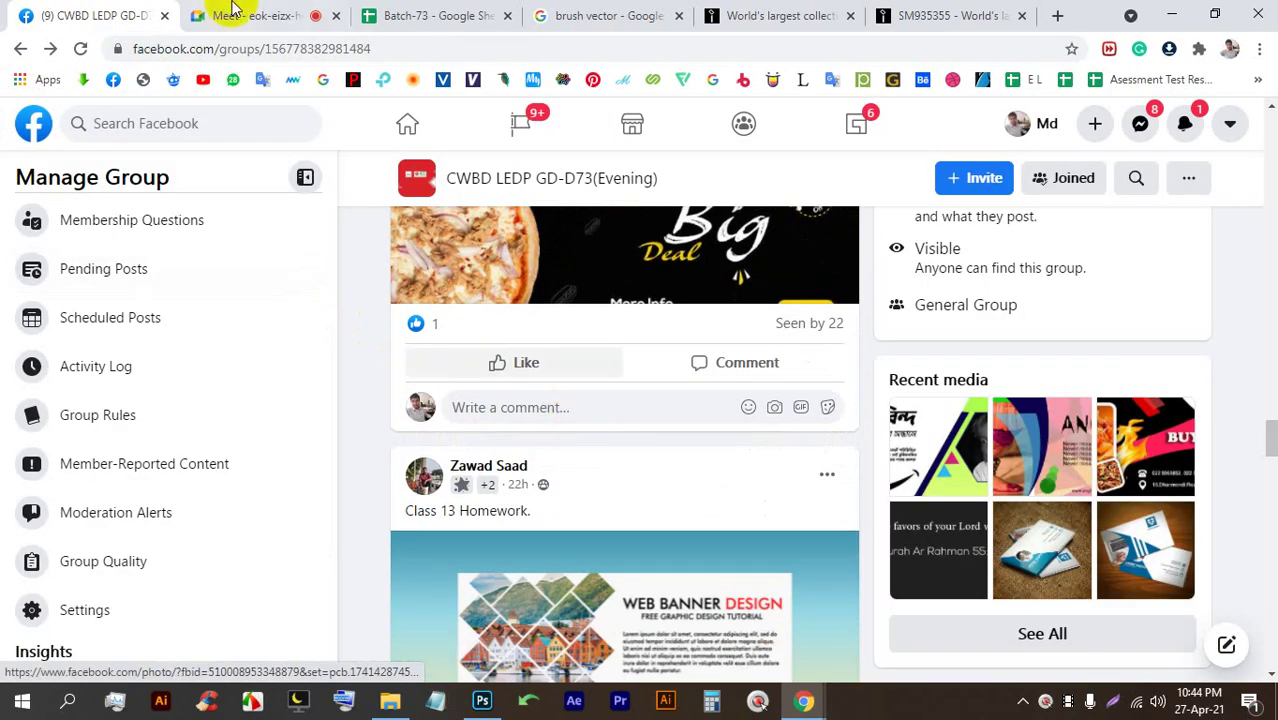
left_click(235, 14)
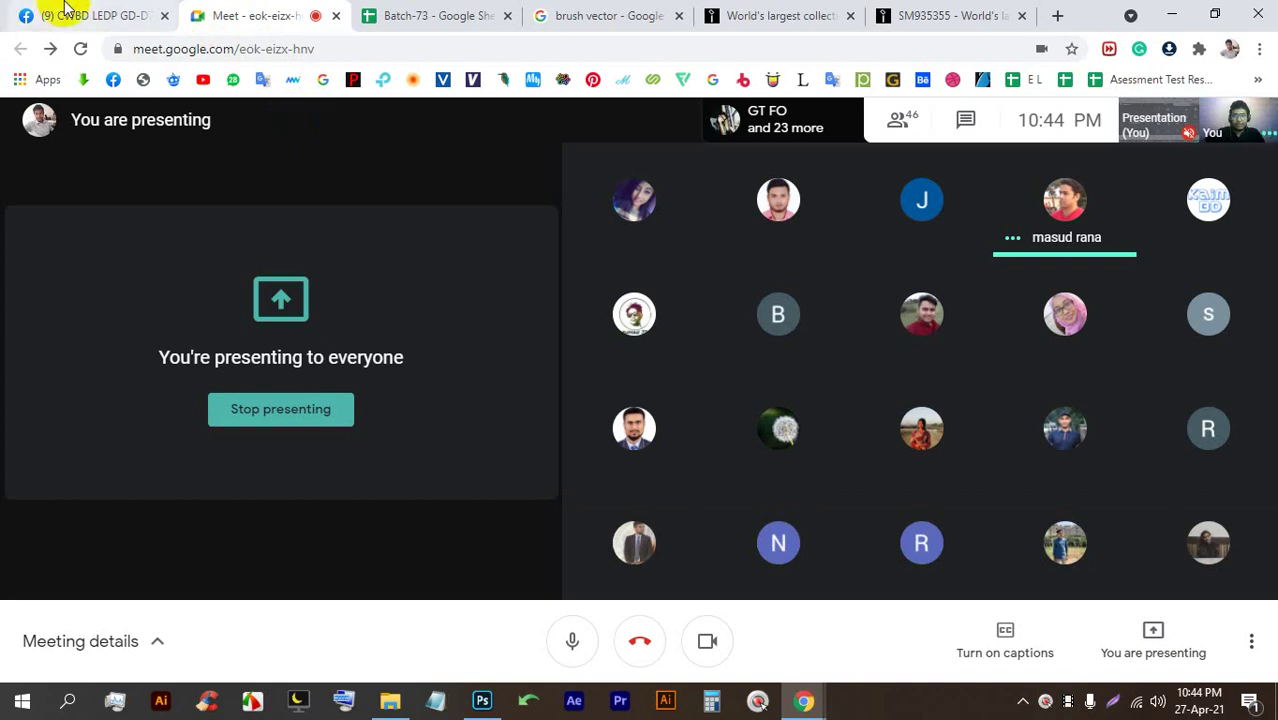
left_click(22, 15)
scroll(600, 425, "down", 3)
left_click(606, 366)
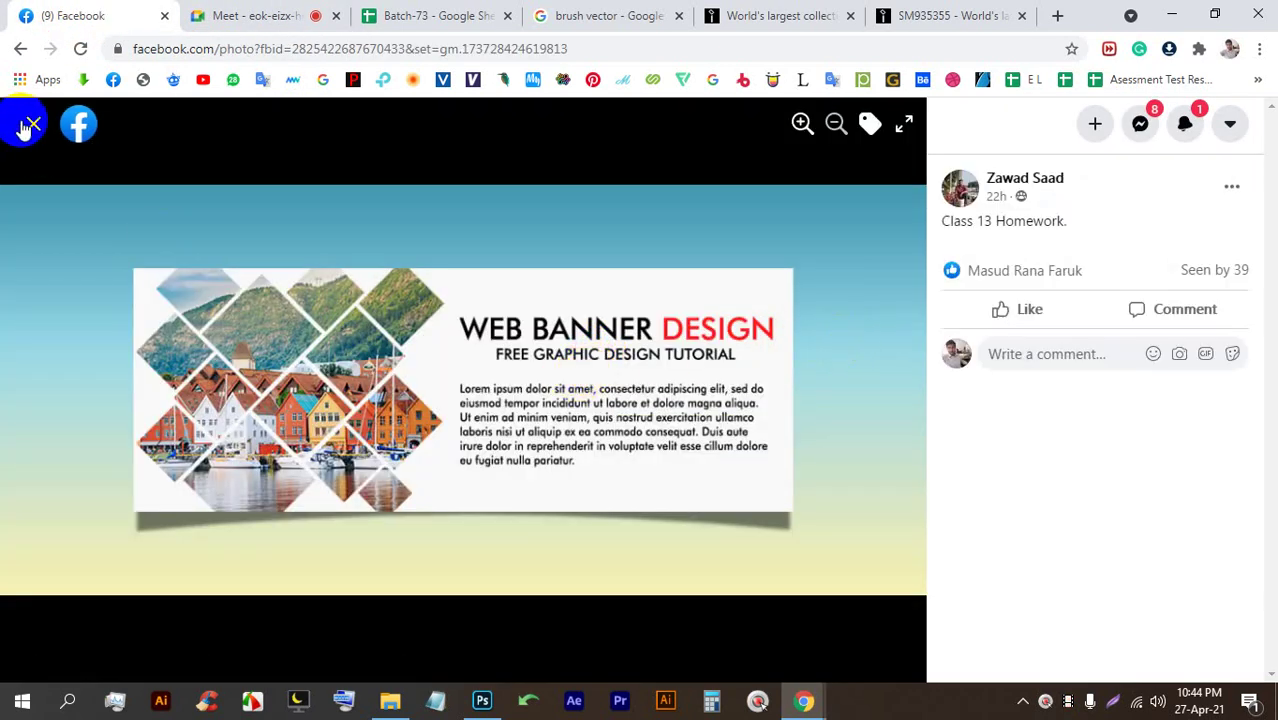
left_click(25, 128)
- Browse the sunset homework images in the viewer, then close it and scroll the group feed
scroll(520, 340, "down", 3)
scroll(620, 360, "down", 5)
left_click(620, 332)
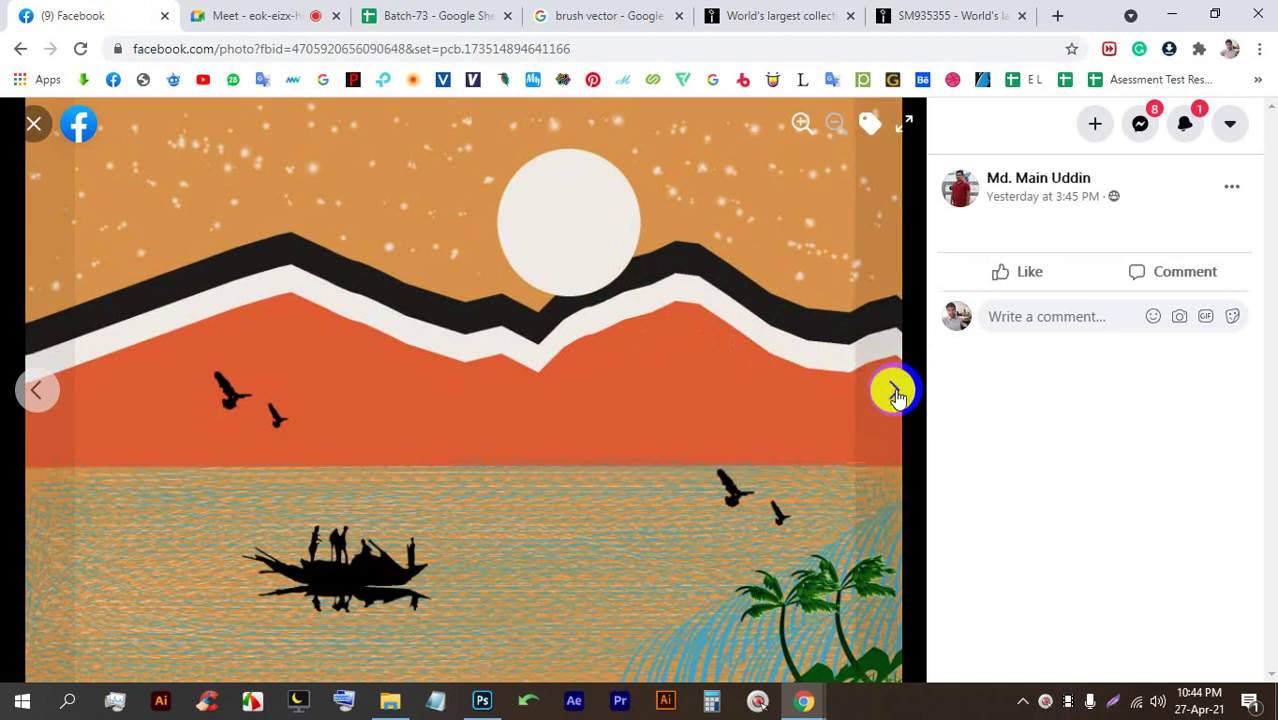
left_click(894, 391)
left_click(894, 391)
left_click(894, 391)
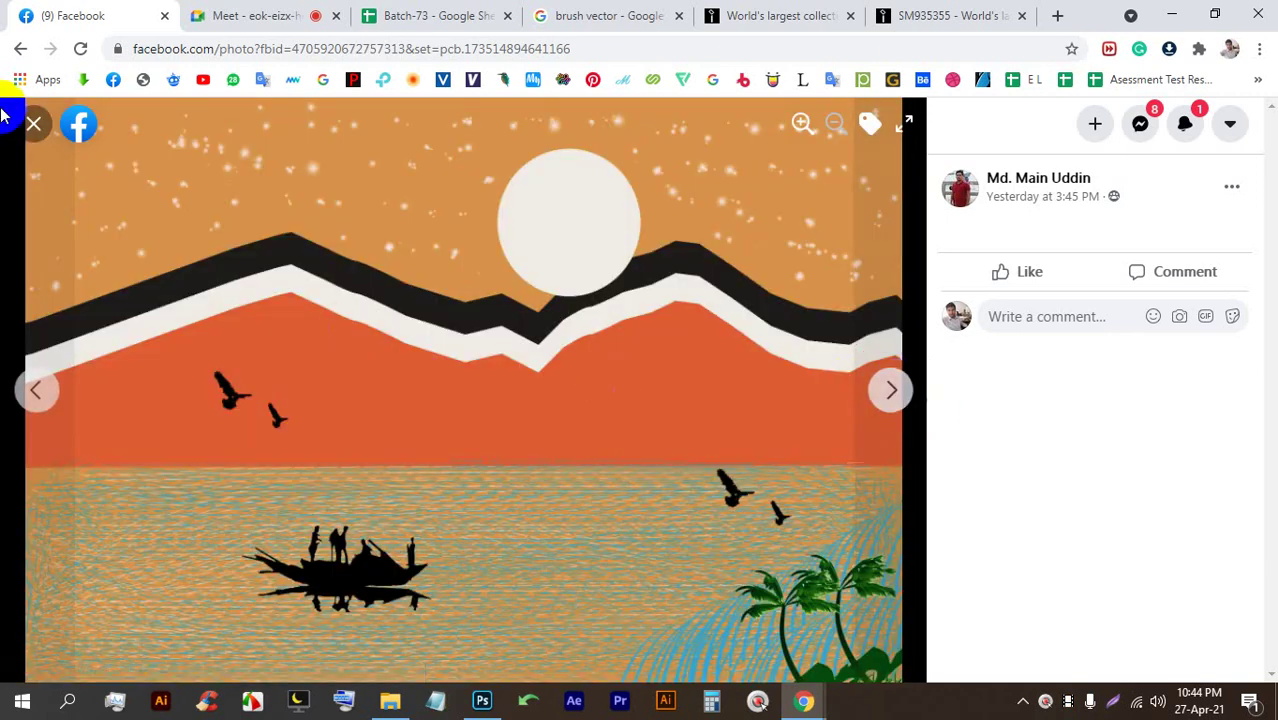
left_click(35, 128)
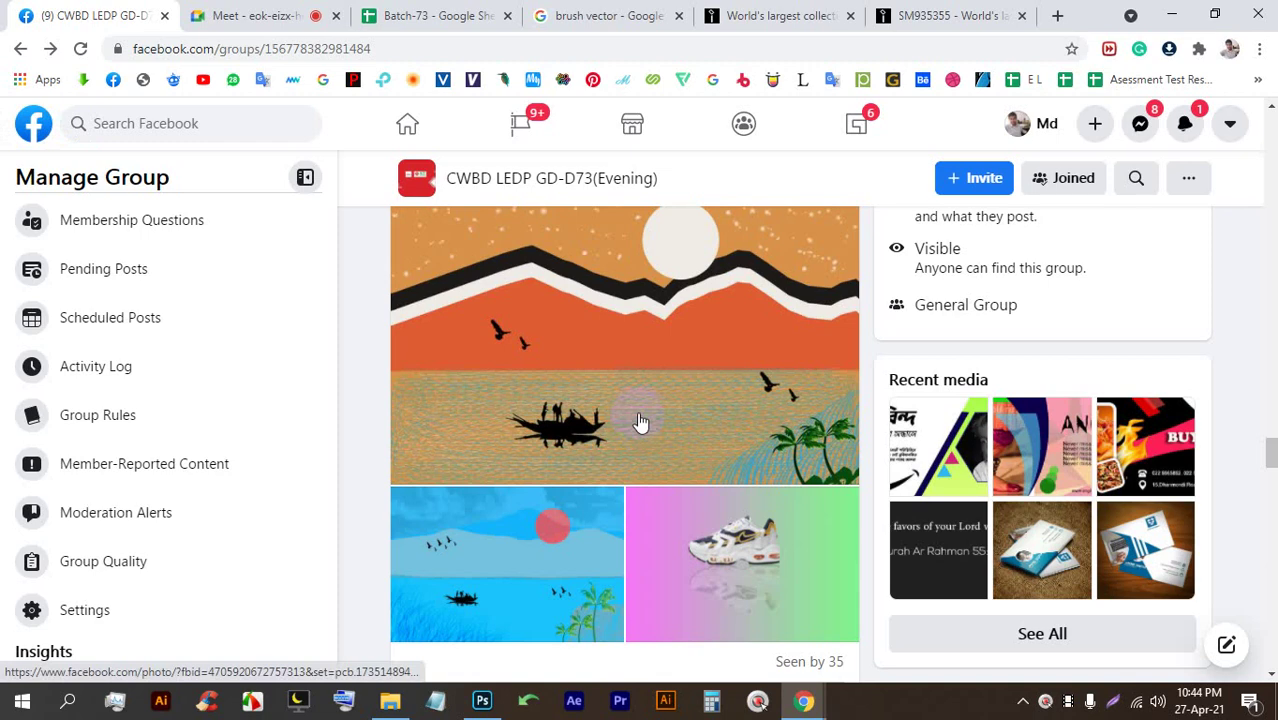
scroll(641, 426, "down", 3)
scroll(630, 415, "up", 3)
scroll(575, 412, "down", 15)
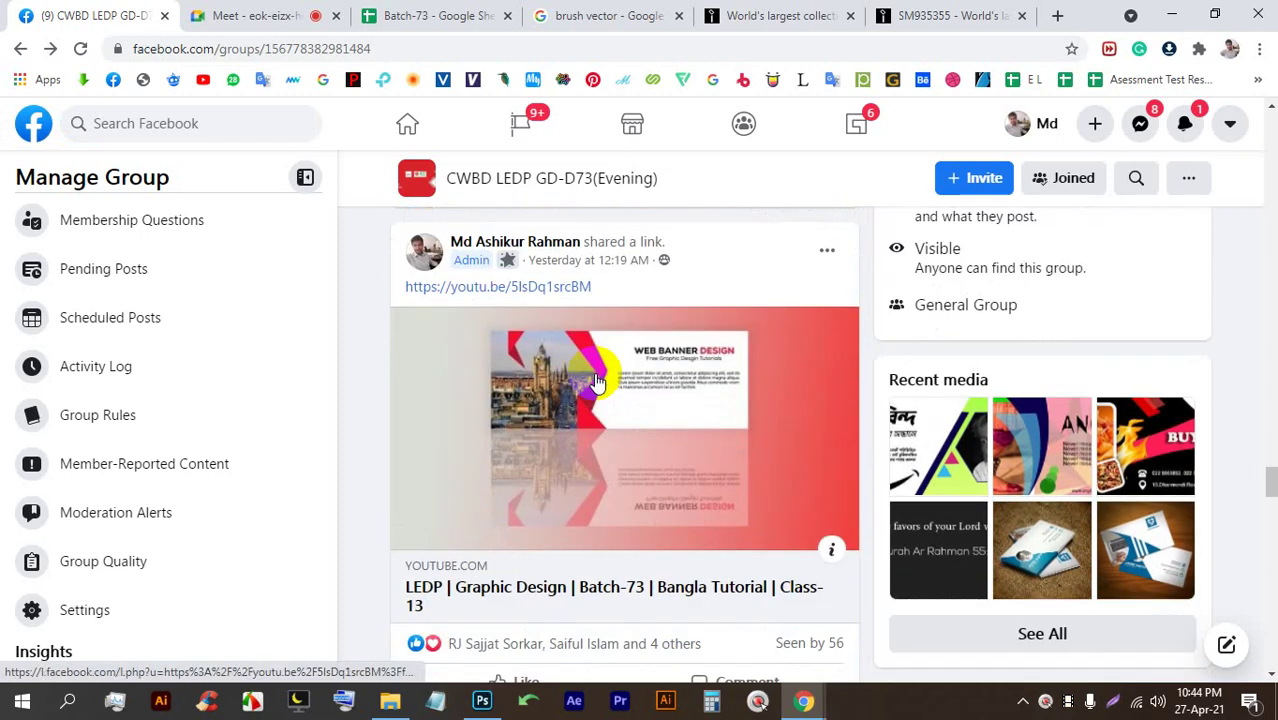
- Stop presenting to the class and close the brush vector search and stock image tabs
left_click(285, 15)
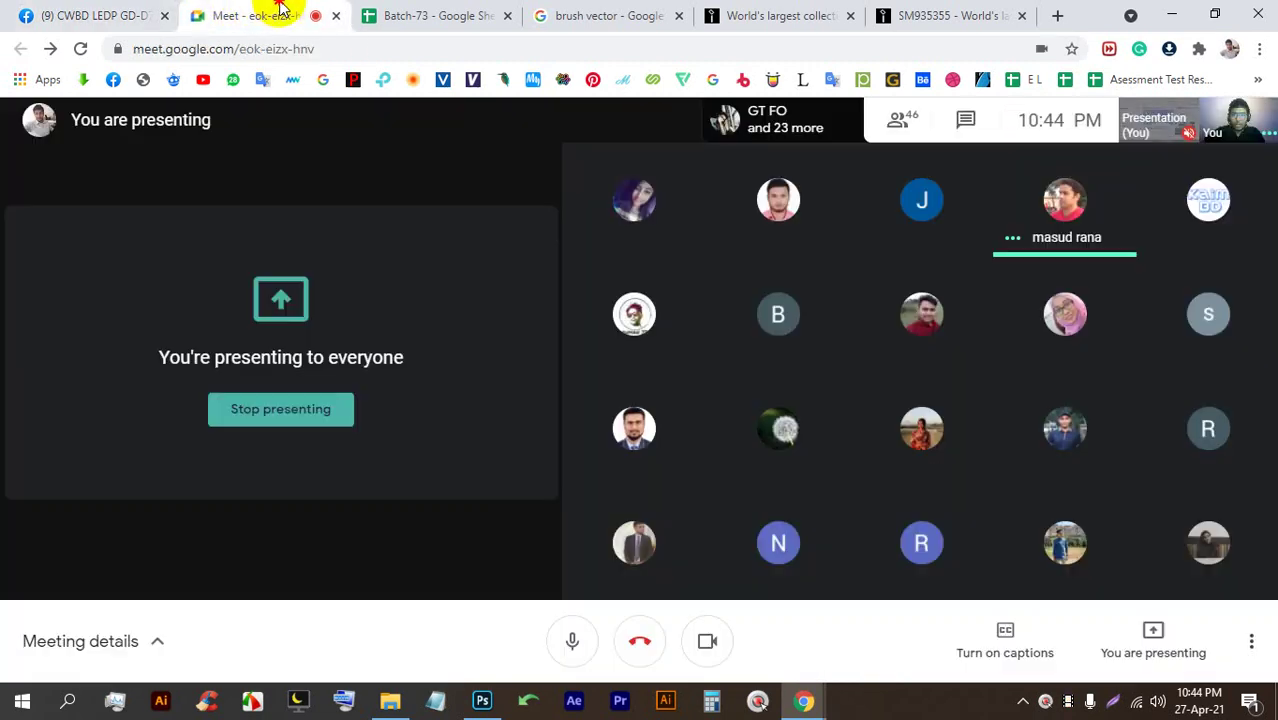
left_click(488, 215)
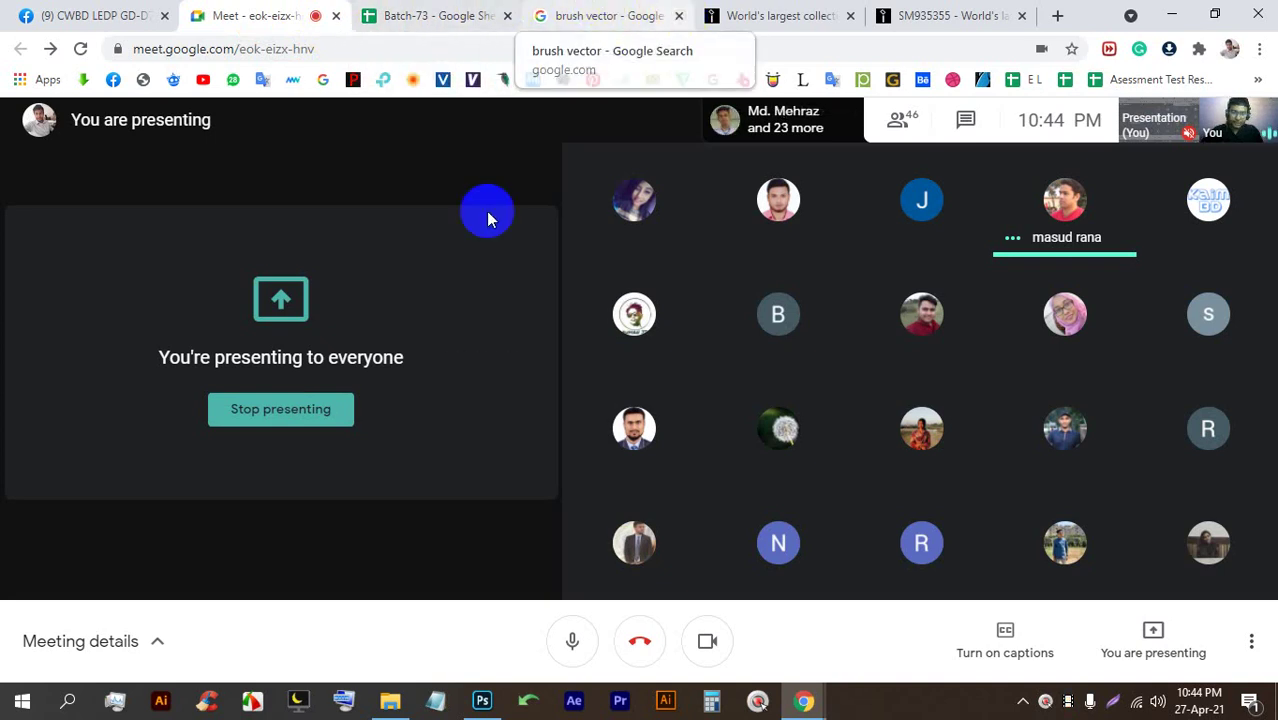
left_click(308, 419)
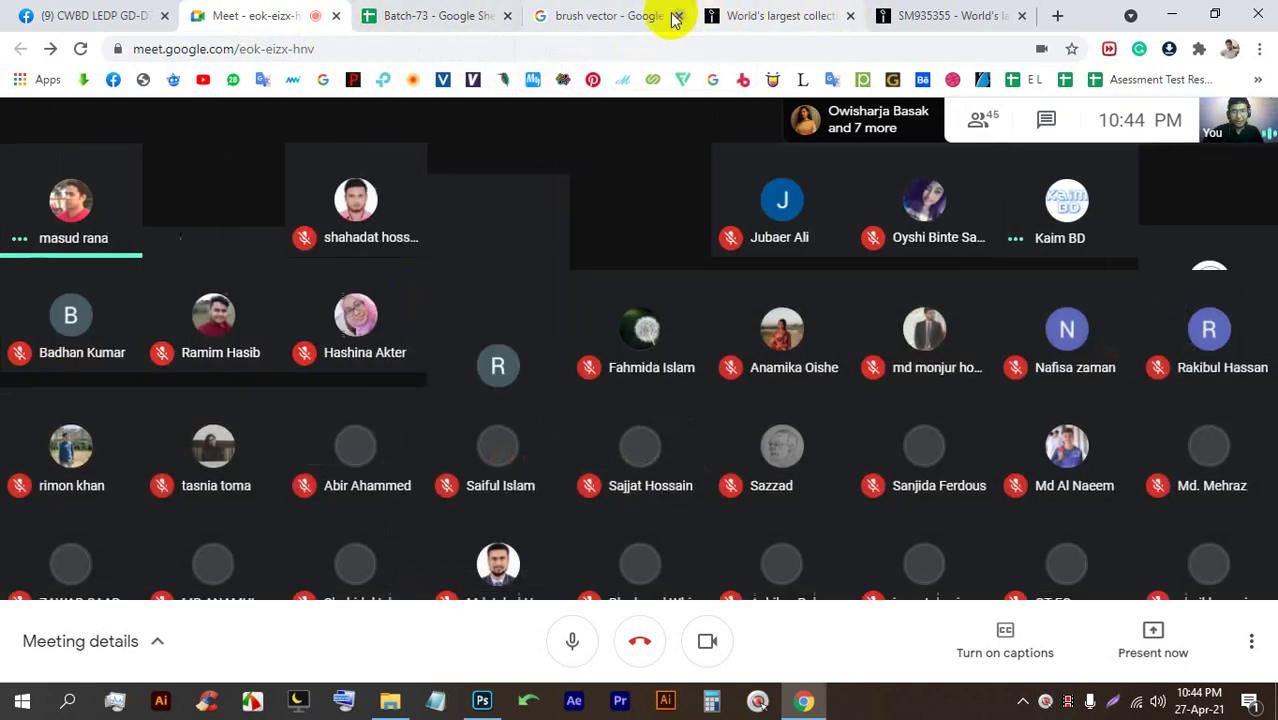
left_click(668, 16)
left_click(677, 16)
left_click(677, 16)
left_click(677, 16)
- Pin the Batch-73 spreadsheet tab and copy its web address
right_click(560, 16)
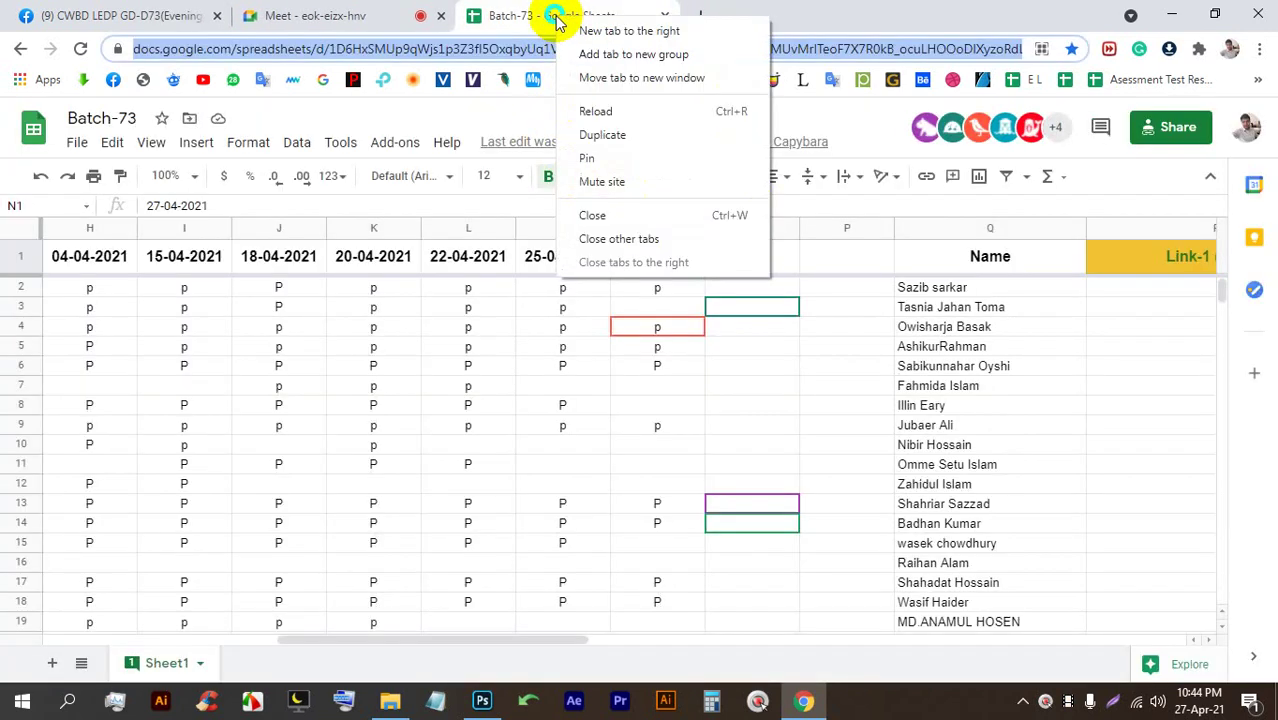
left_click(588, 158)
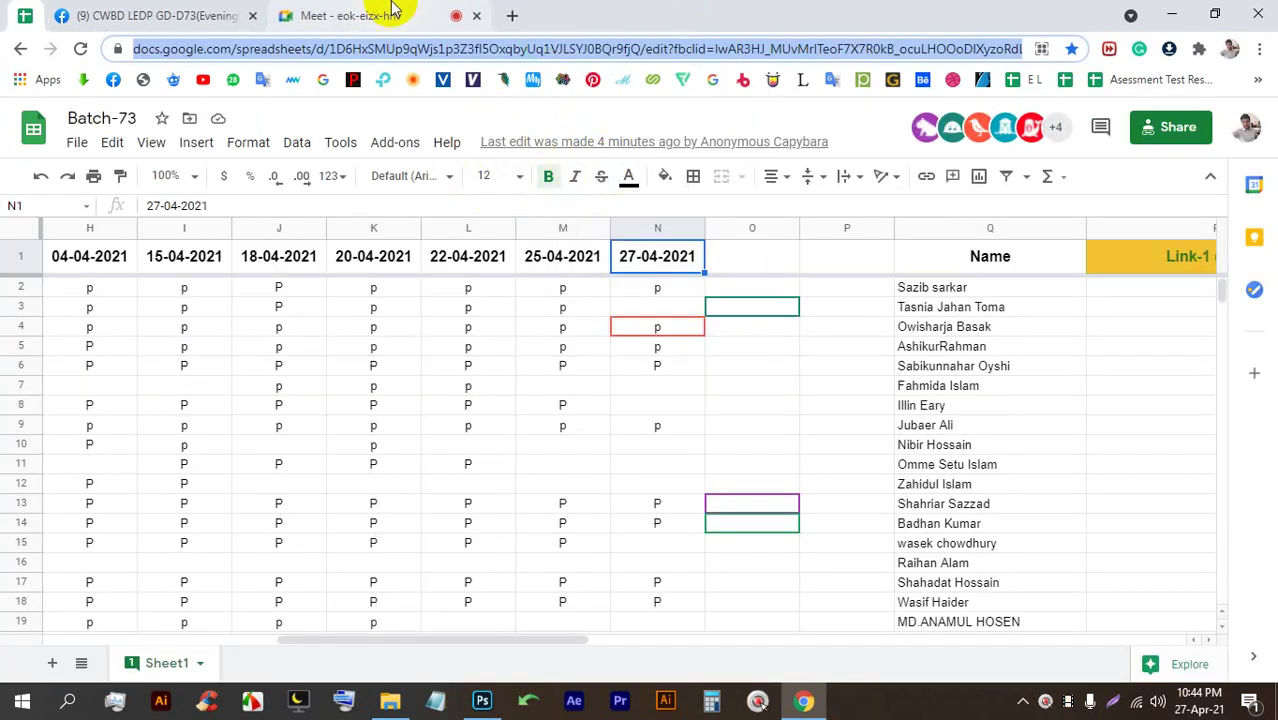
key("ctrl+c")
- Paste the Batch-73 spreadsheet link into the meeting chat, send it, and close the chat
left_click(350, 15)
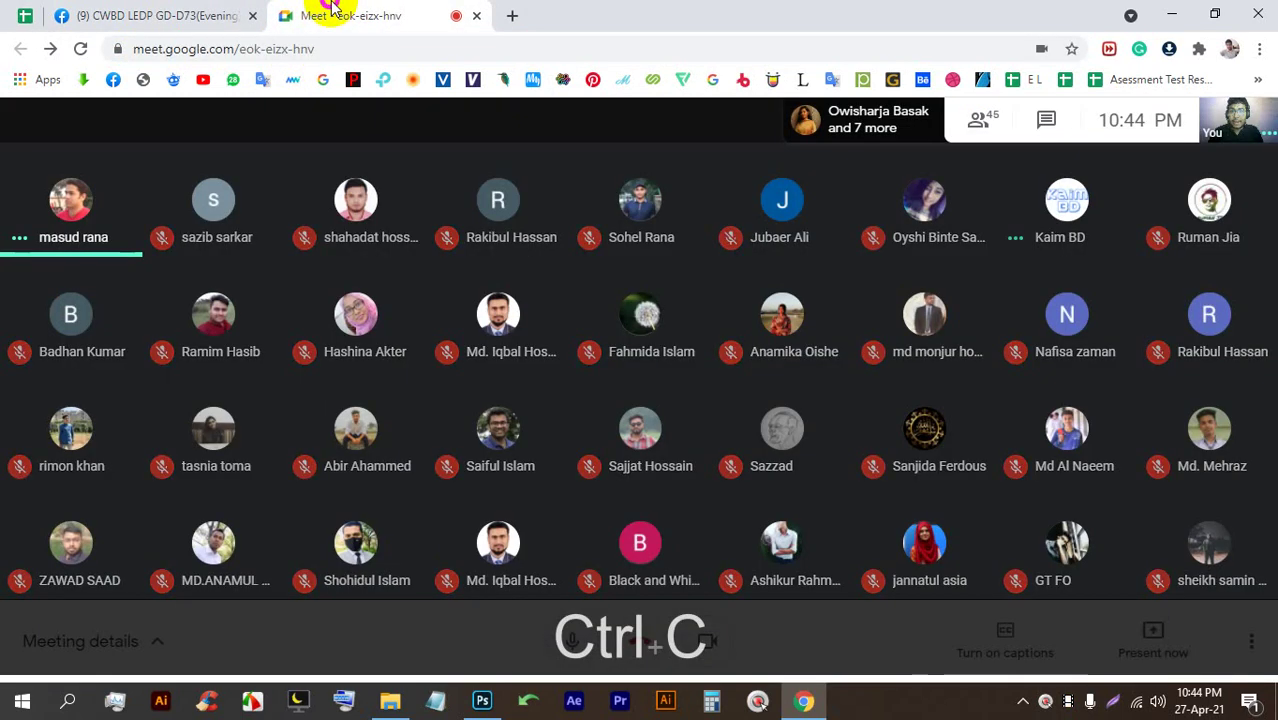
left_click(1060, 130)
key("ctrl+v")
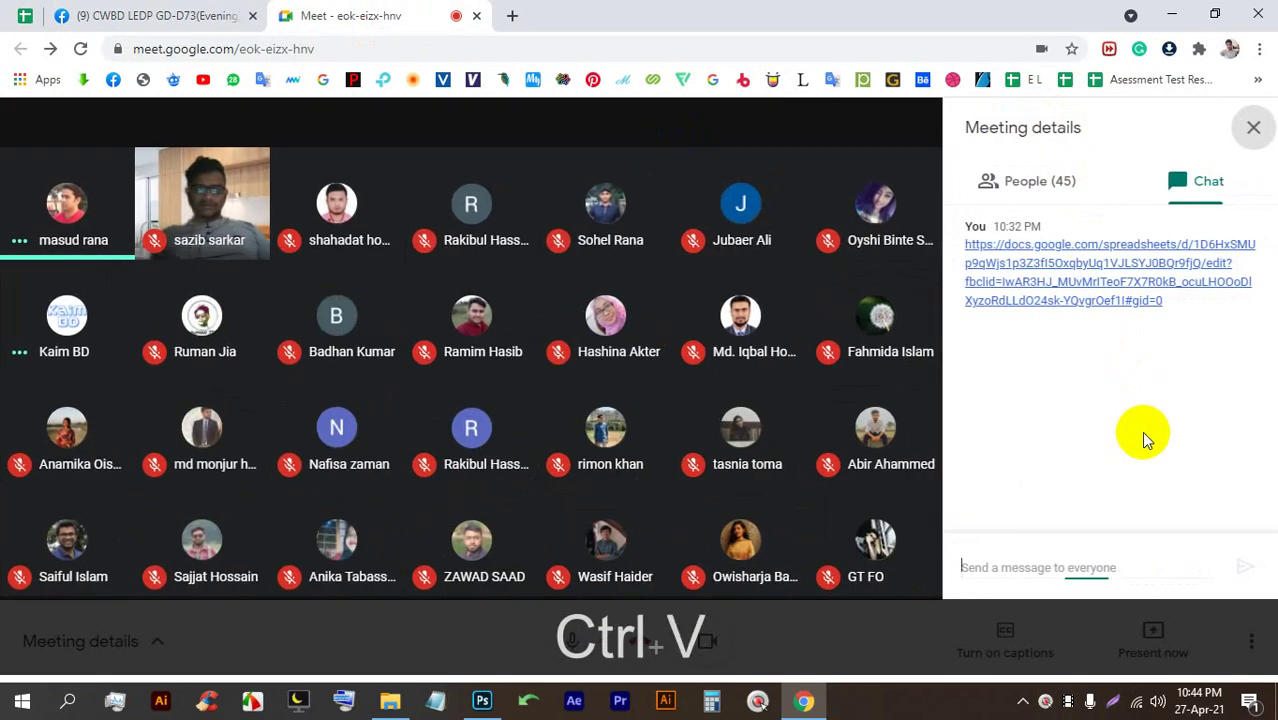
left_click(1245, 567)
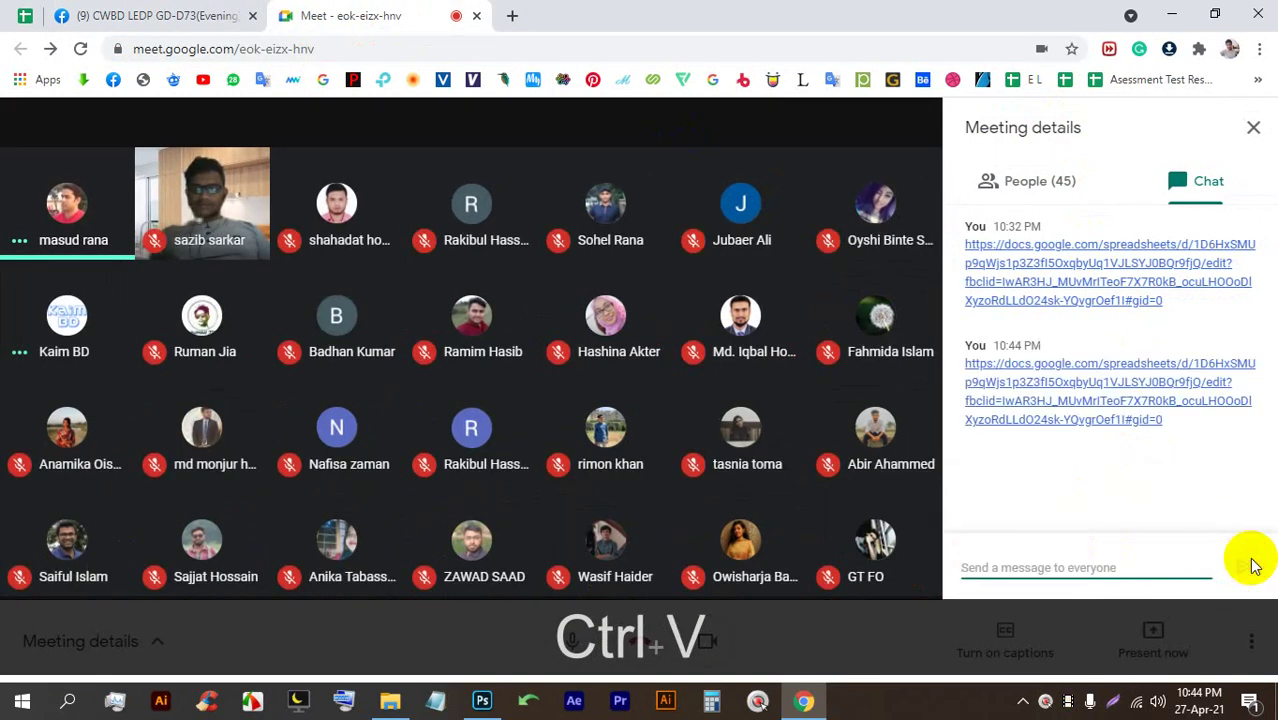
left_click(1246, 127)
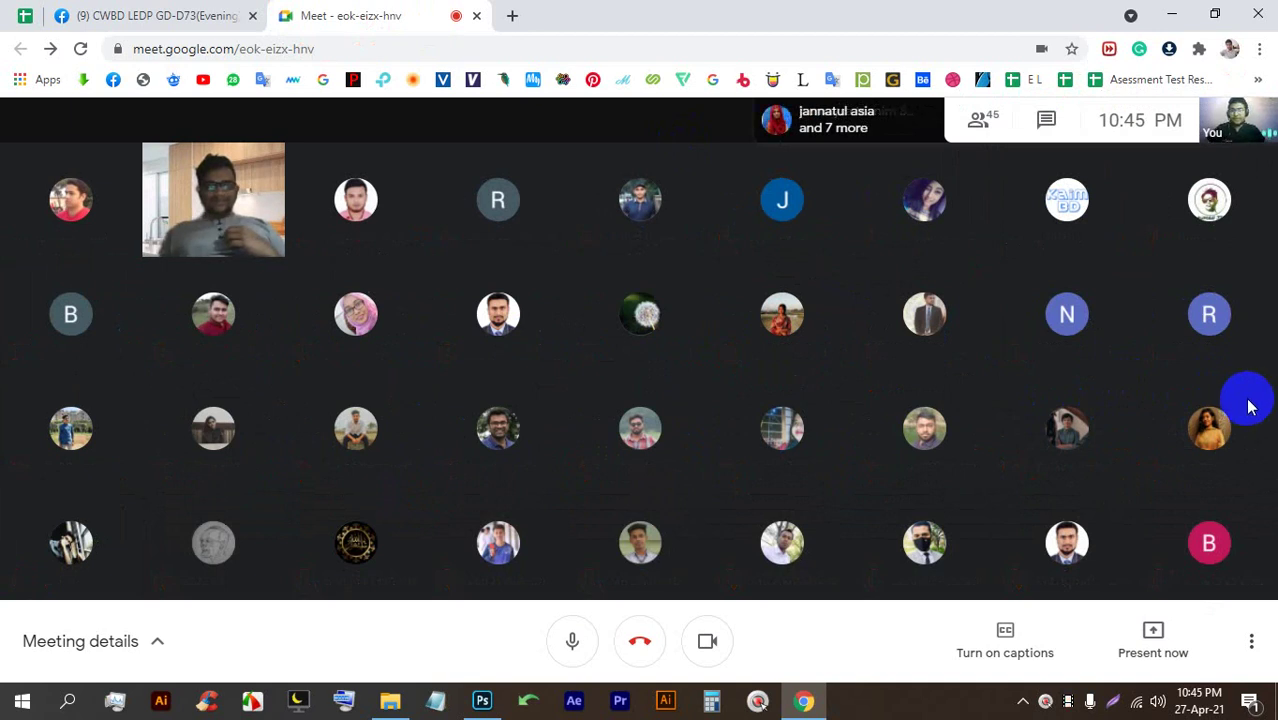
mouse_move(1228, 445)
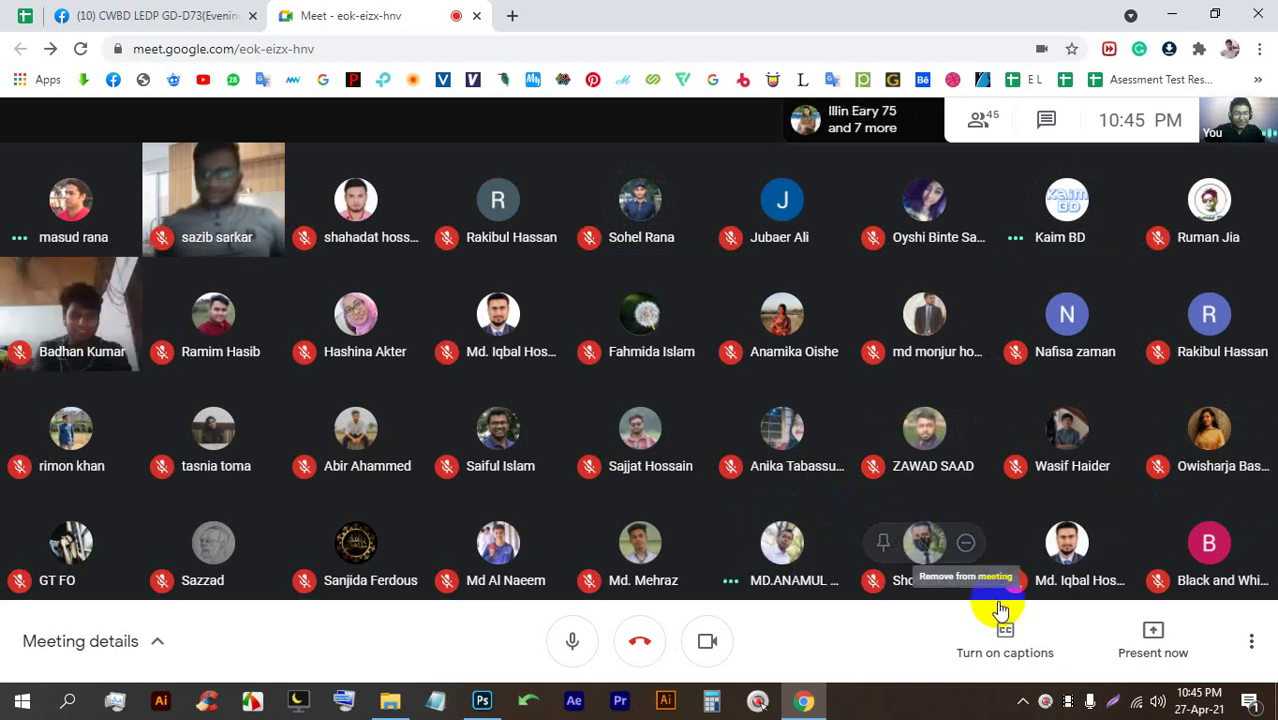
- Reload the Meet page, join the call again, and unmute the microphone
left_click(80, 50)
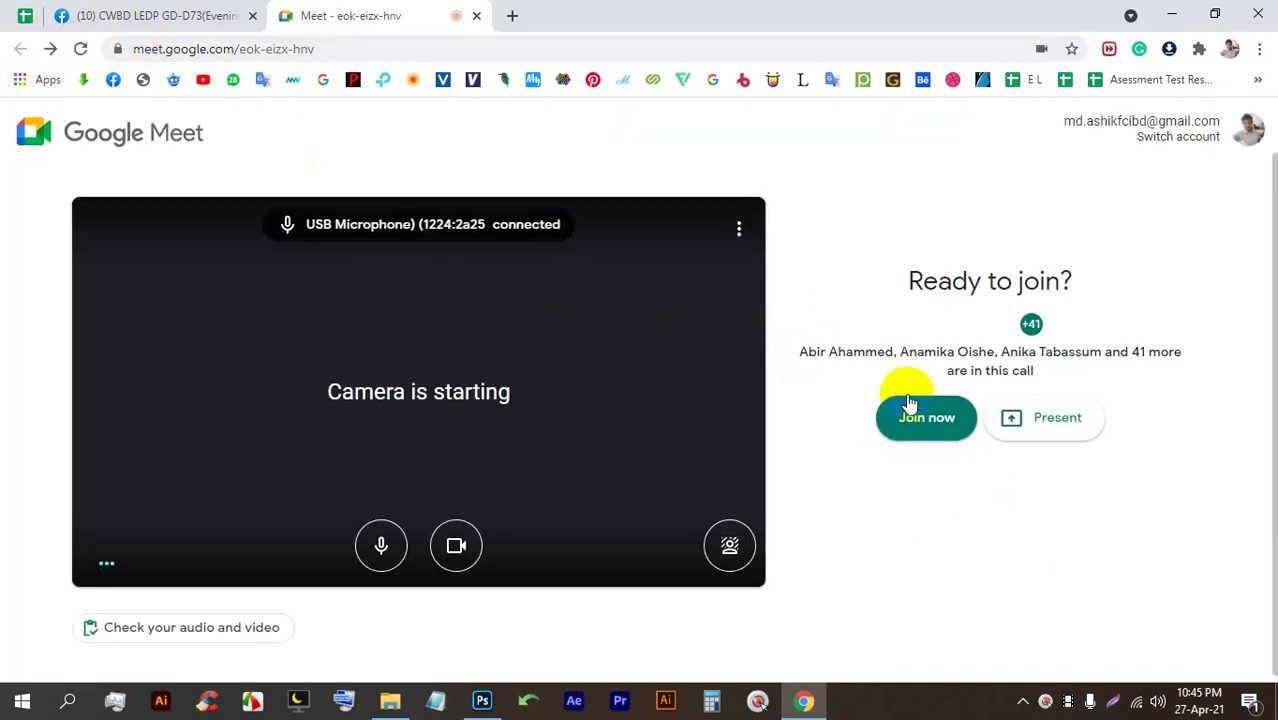
left_click(921, 411)
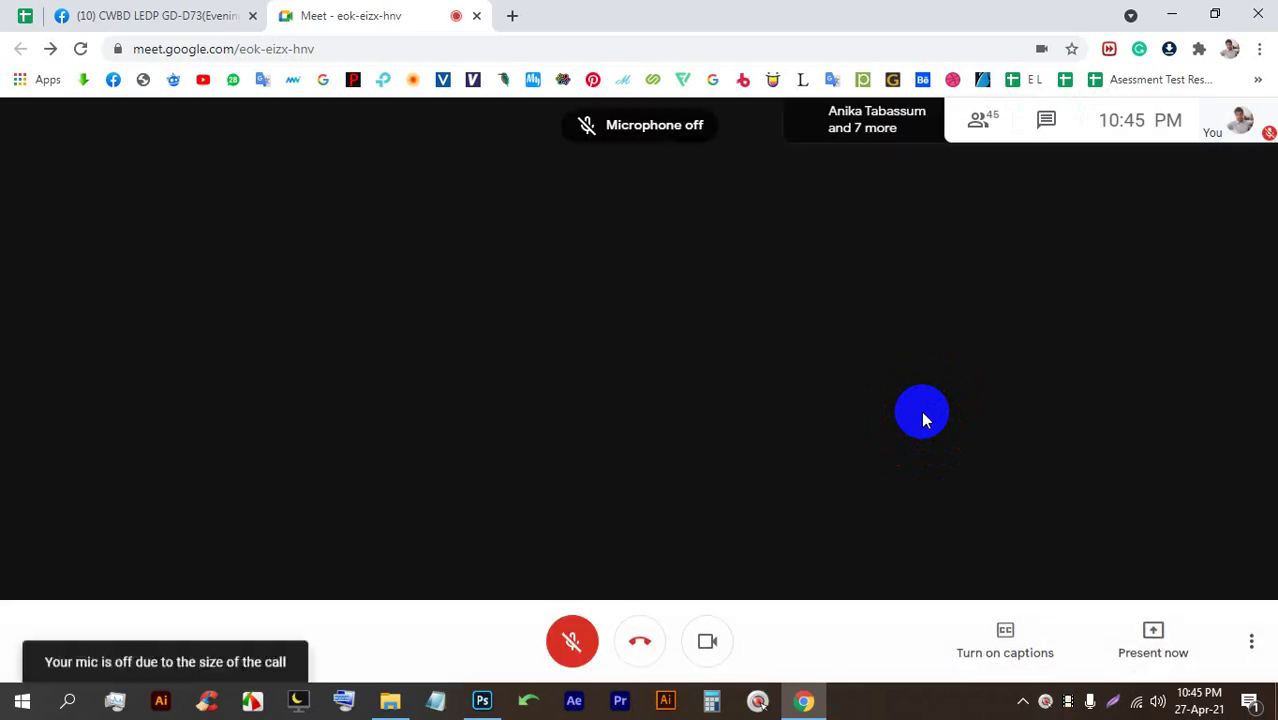
left_click(574, 640)
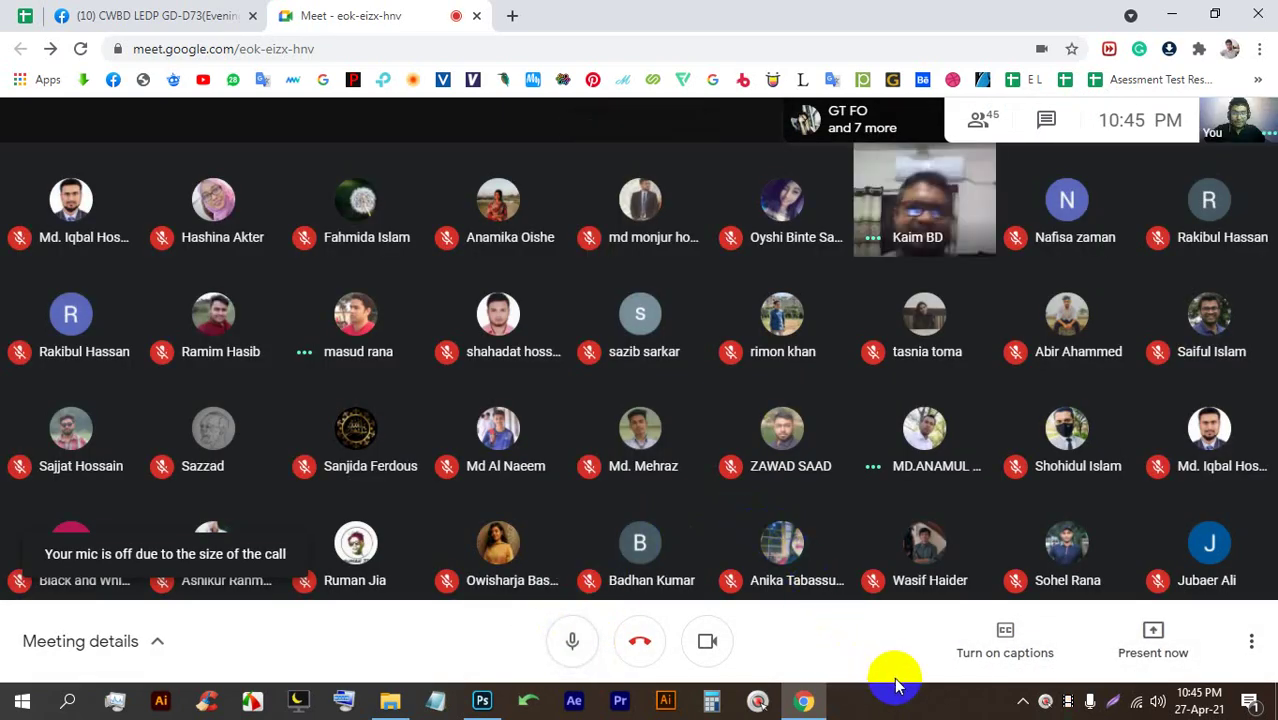
- Capture the whole participant grid with a Print-key Lightshot screenshot and choose to save it
mouse_move(926, 448)
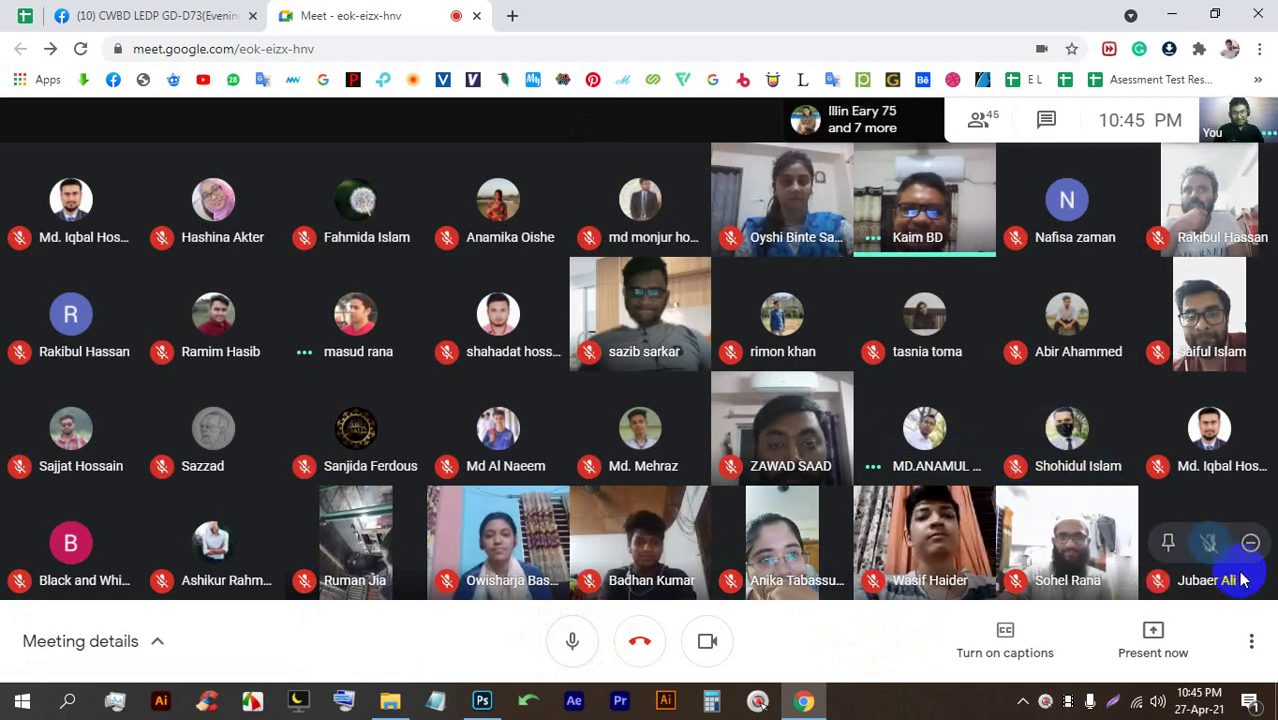
key("Print")
left_click_drag(1, 1, 1271, 717)
left_click(1213, 703)
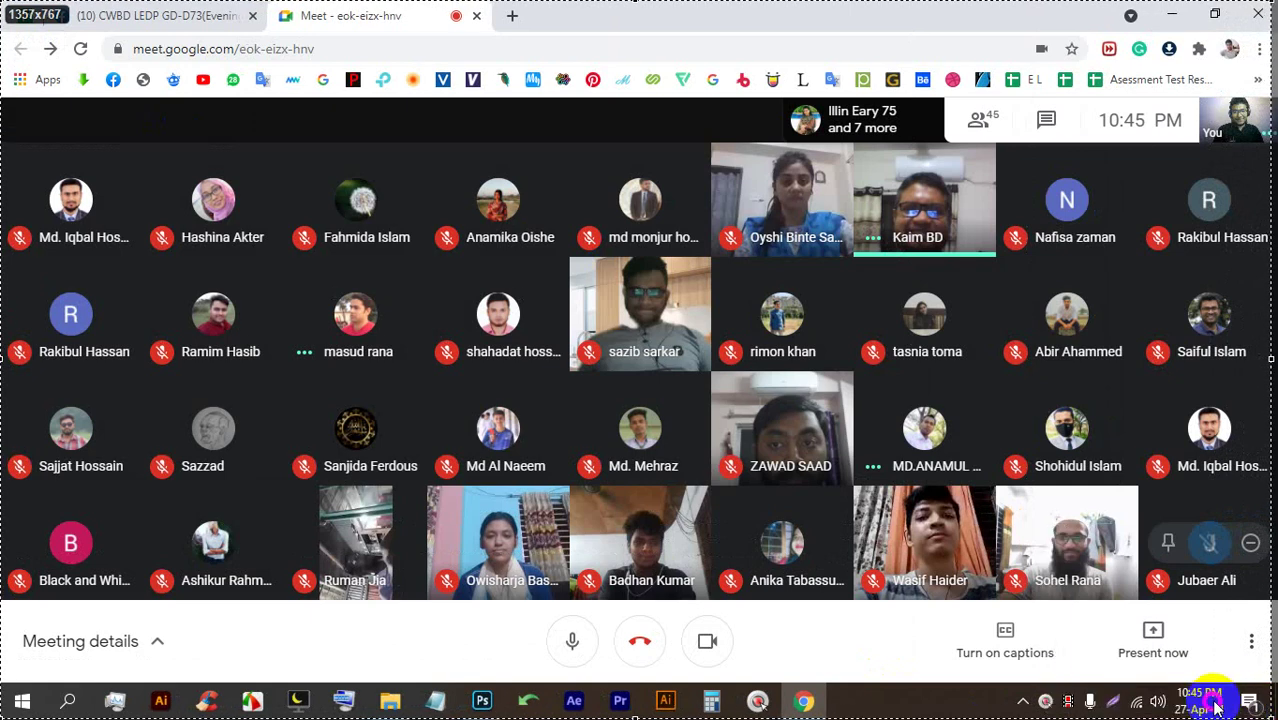
- Create folder 14 inside folder 73, save Screenshot_2.png there, and admit the waiting person
left_click(388, 50)
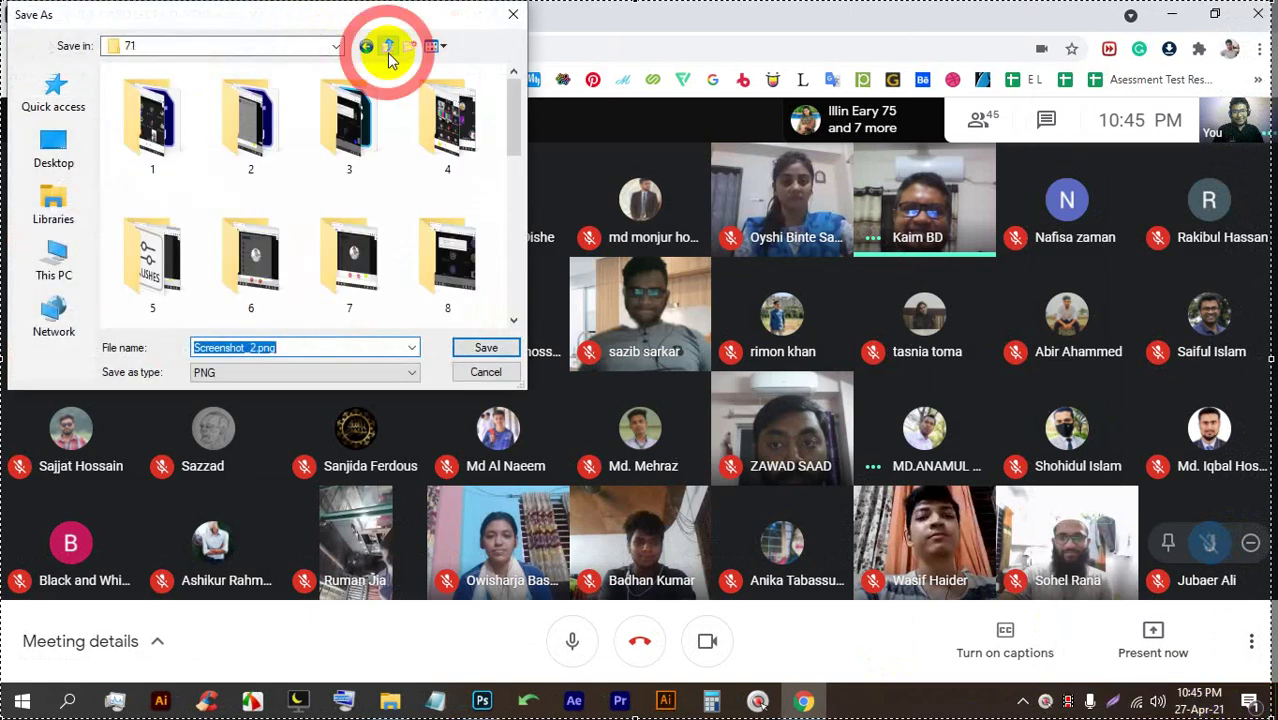
left_click(389, 52)
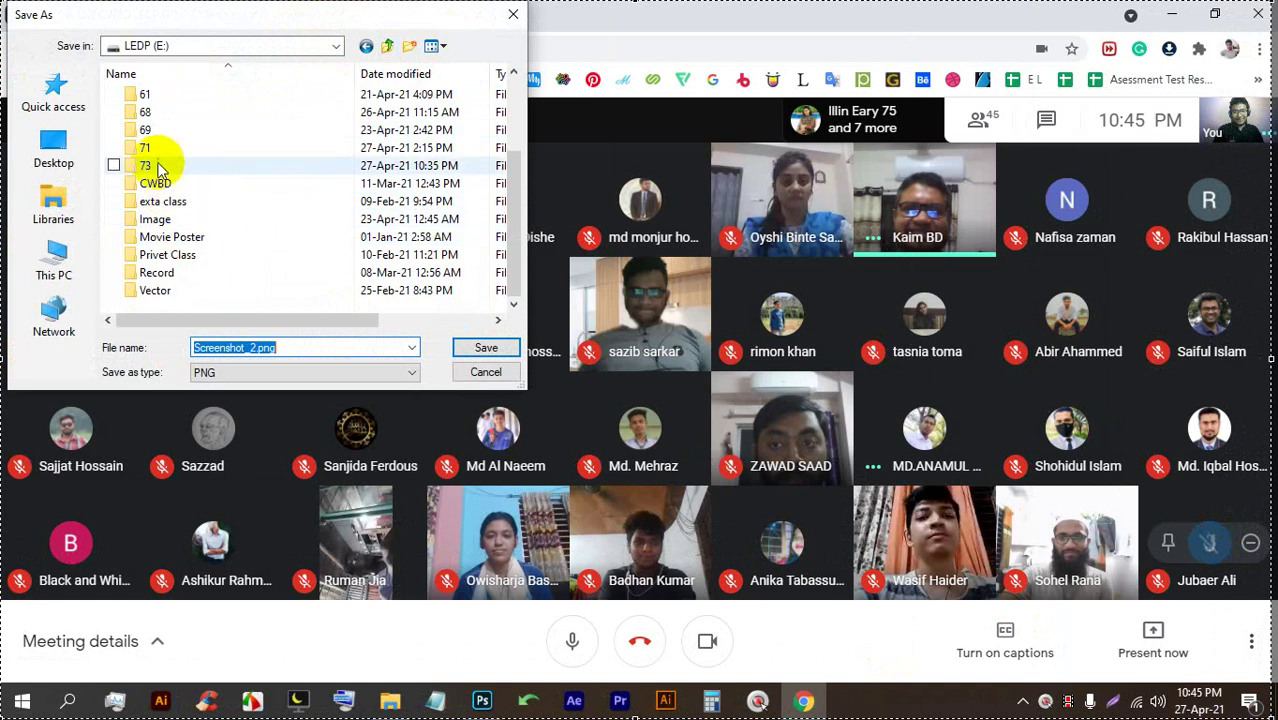
double_click(158, 167)
scroll(165, 260, "down", 1)
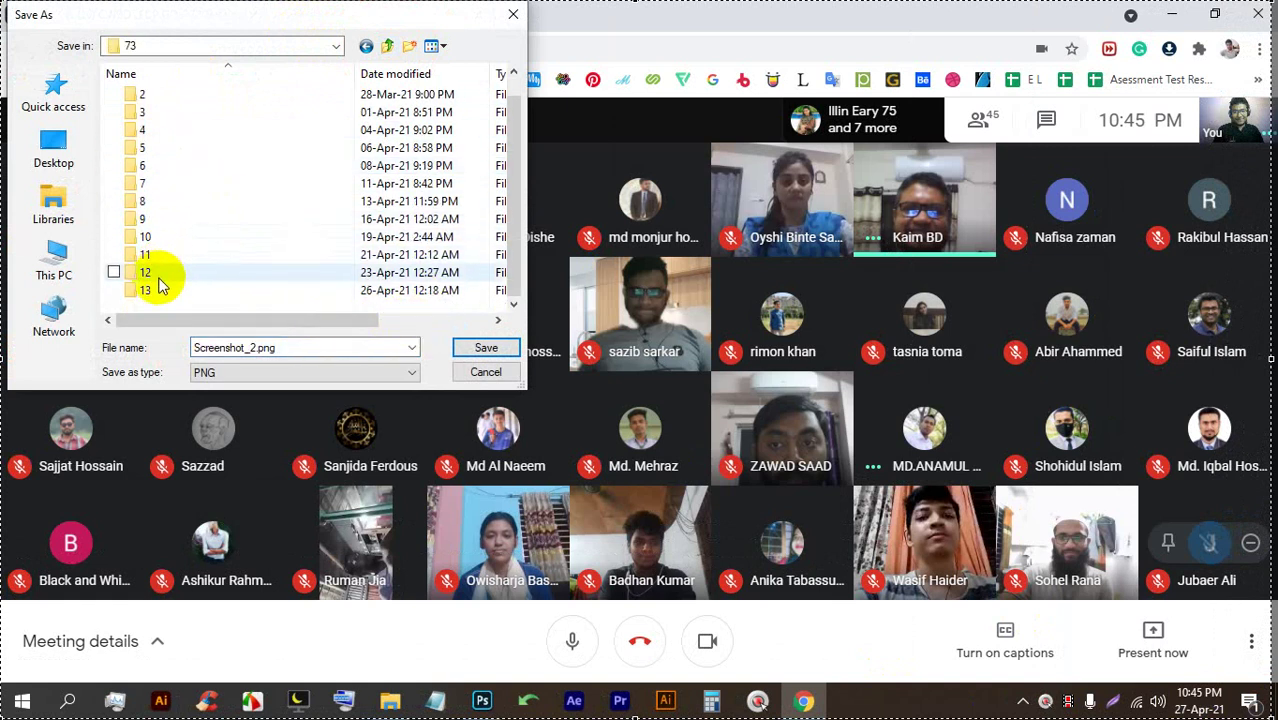
right_click(178, 303)
mouse_move(322, 480)
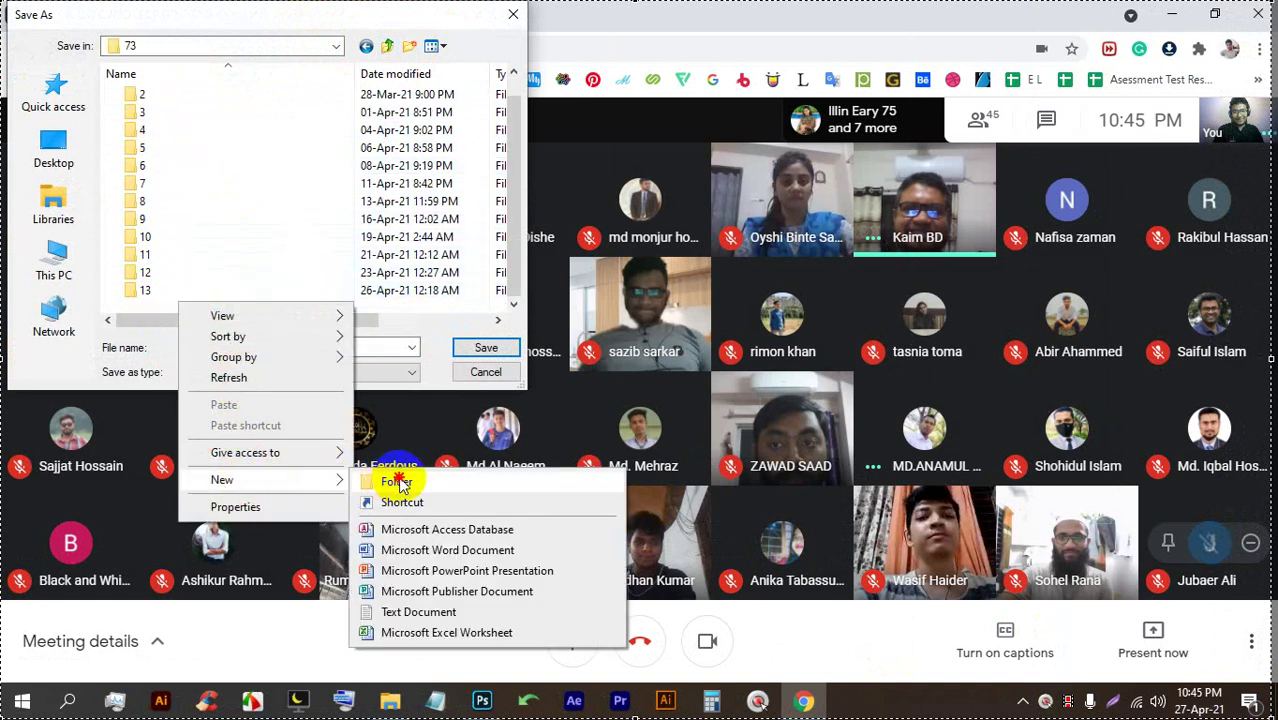
left_click(397, 483)
type("14")
key("Return")
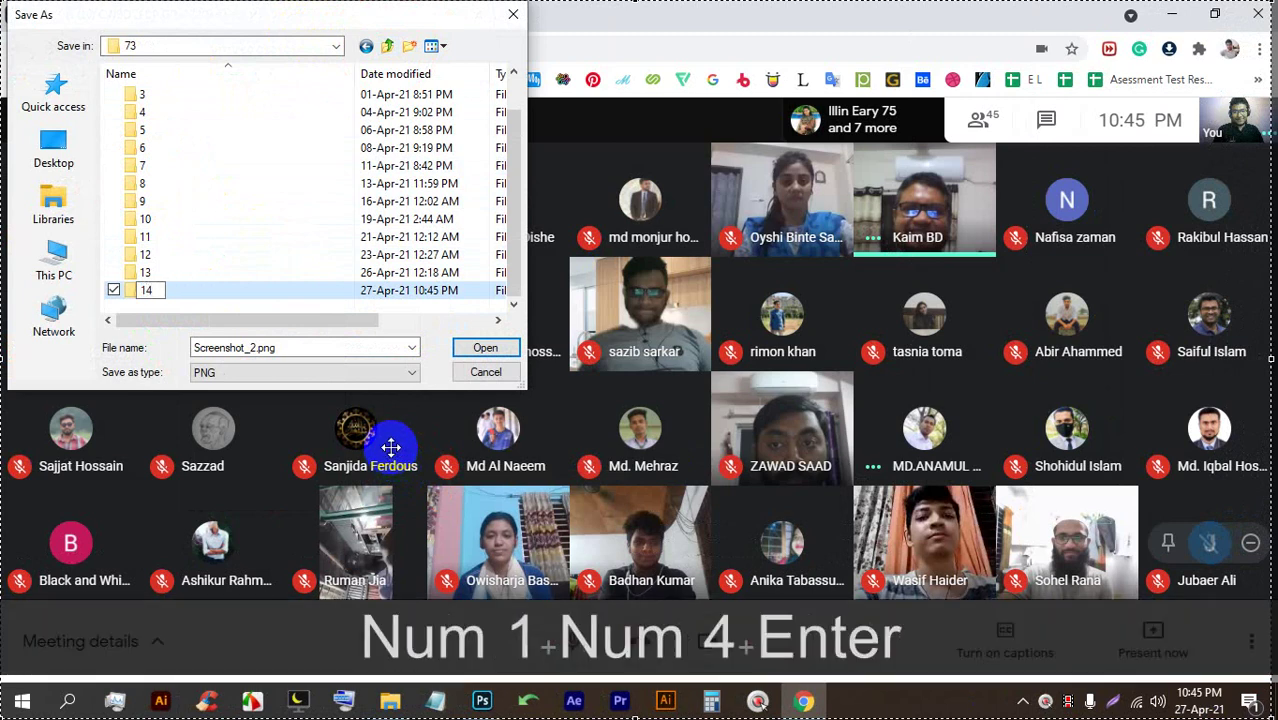
left_click(472, 346)
left_click(472, 346)
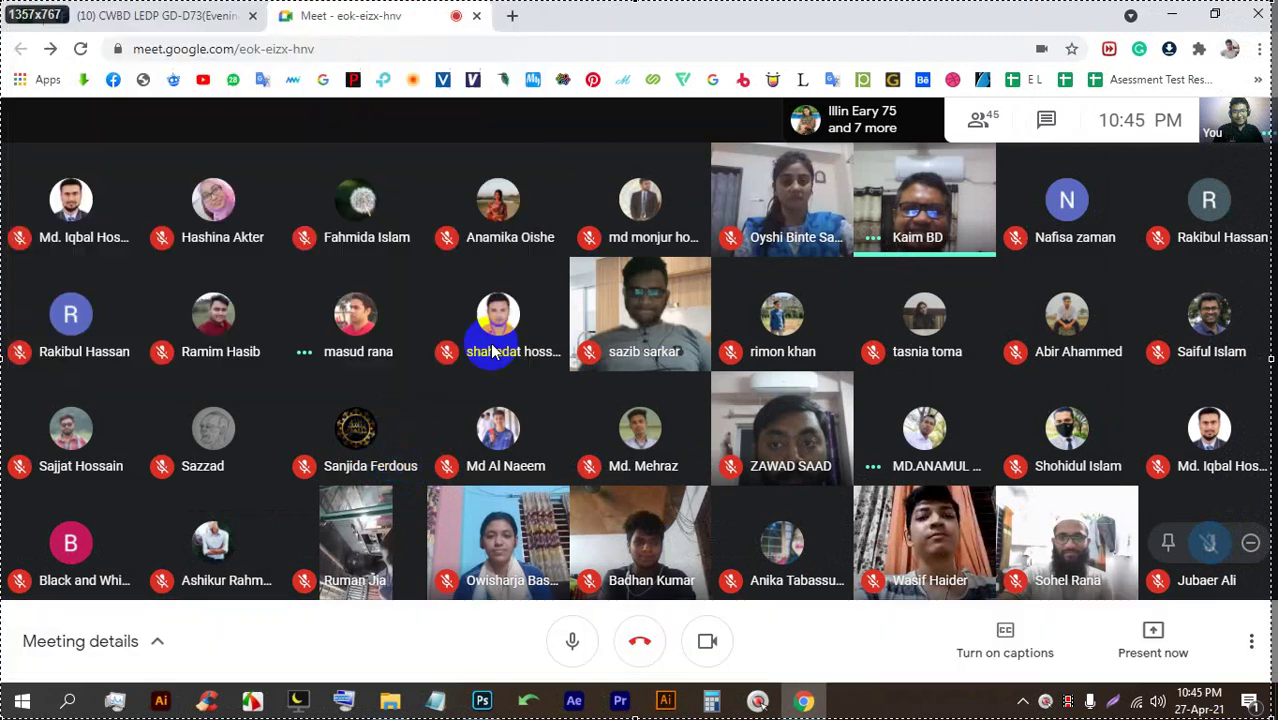
left_click(832, 211)
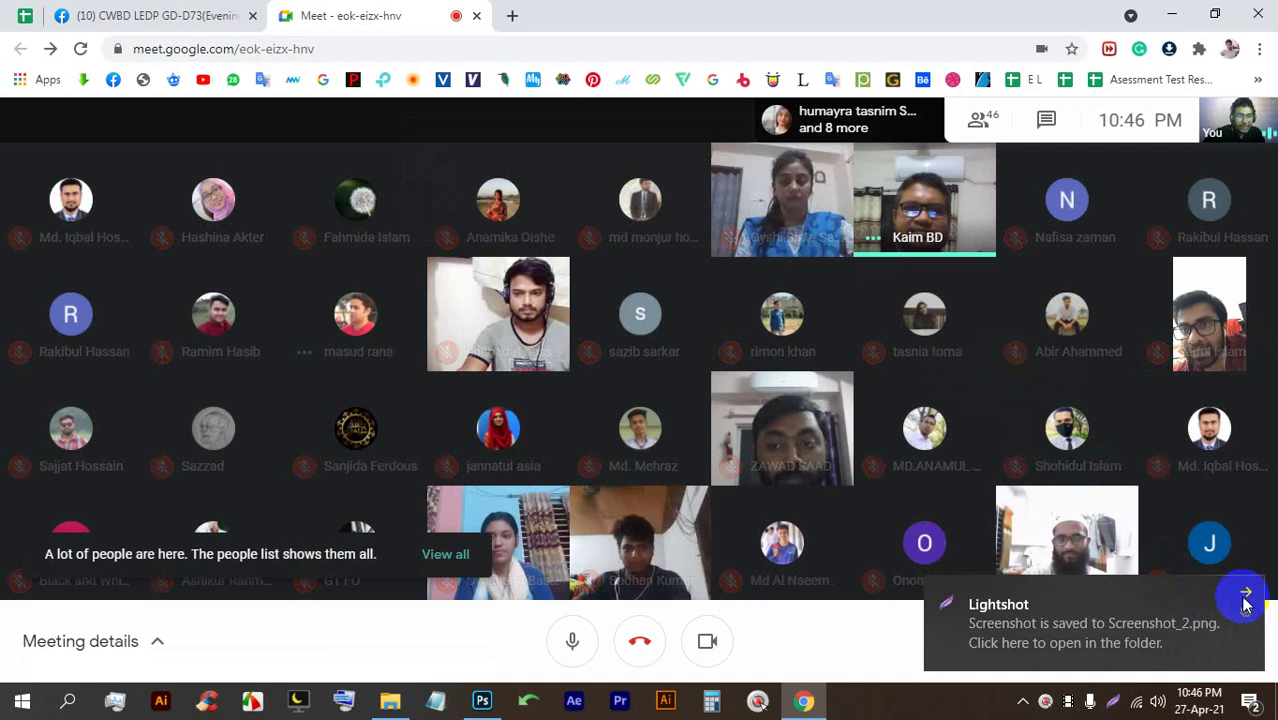
- Admit the next person requesting to join the class call
mouse_move(1174, 602)
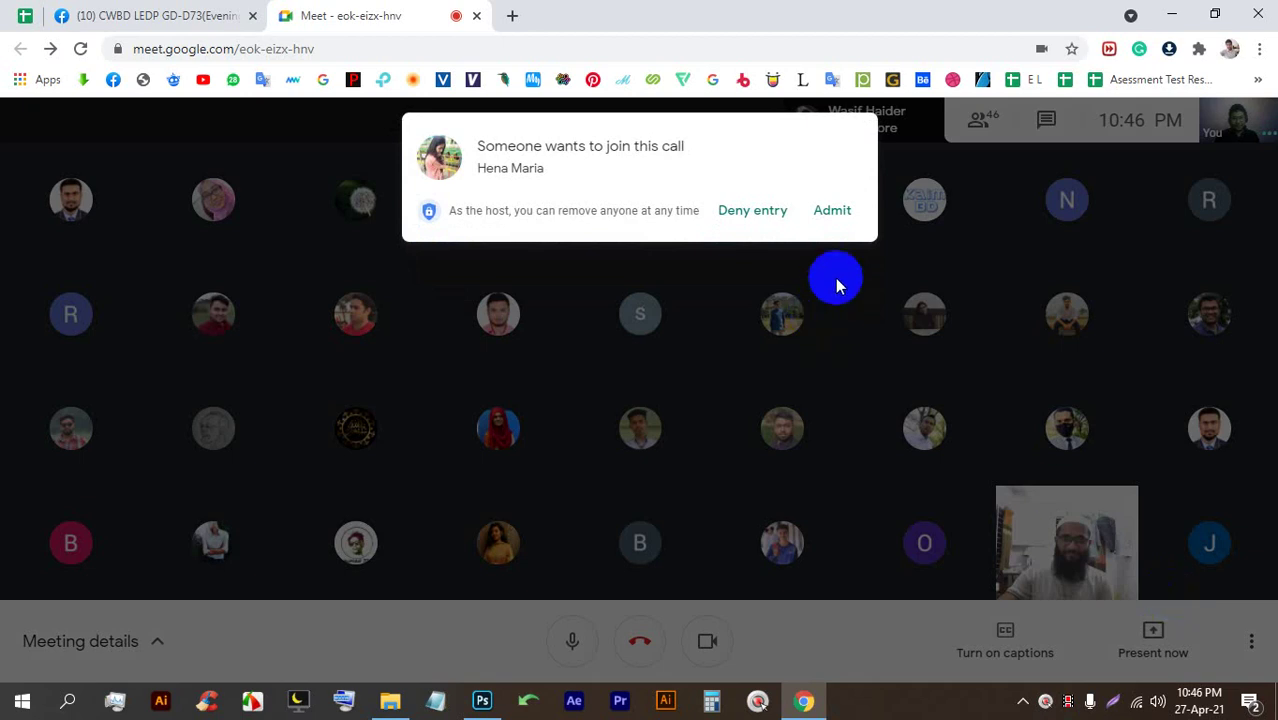
left_click(840, 212)
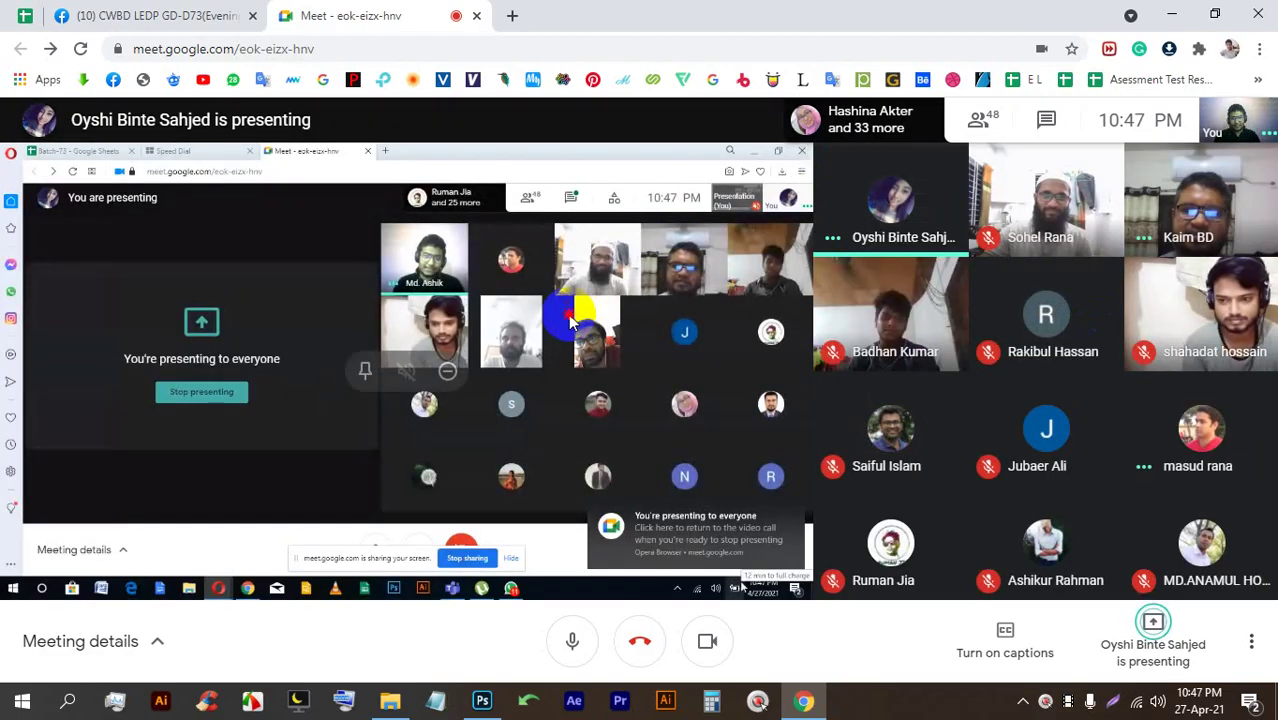
- Go full screen and pin the student's freelancer.com screen share to fill the view
double_click(570, 320)
left_click(428, 342)
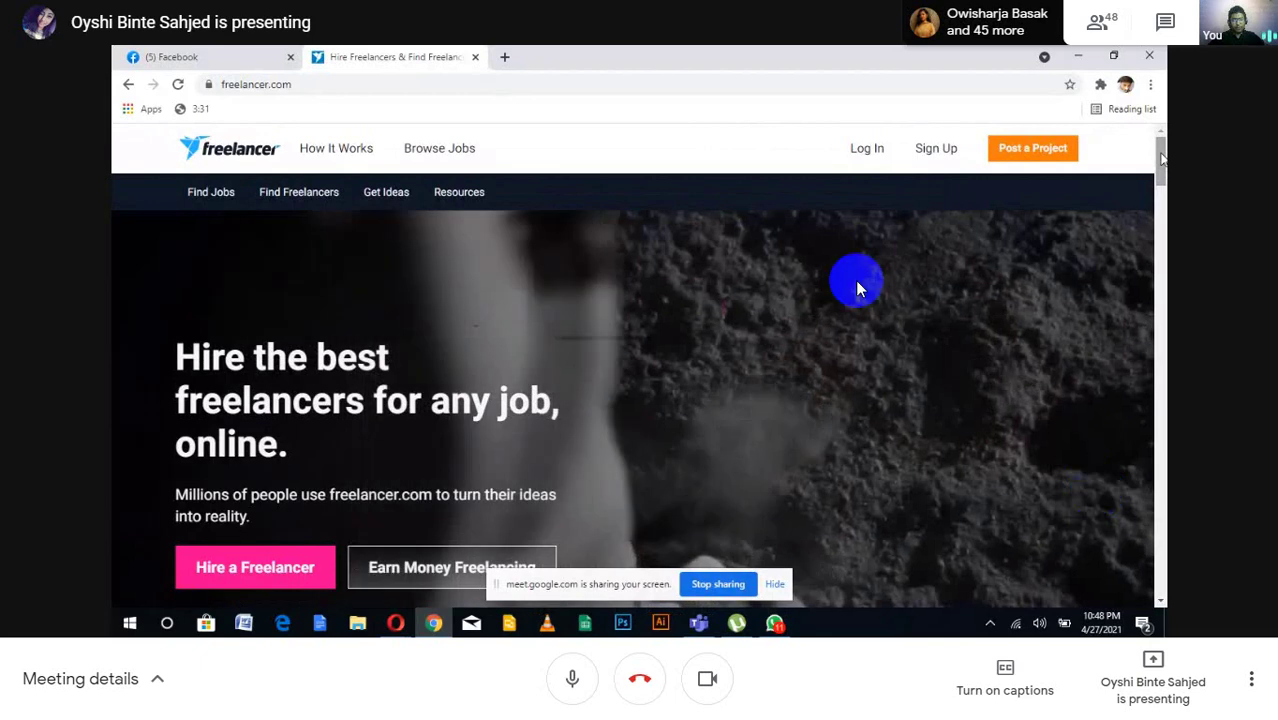
- Unpin the student's shared screen to return to the participant grid
left_click(602, 337)
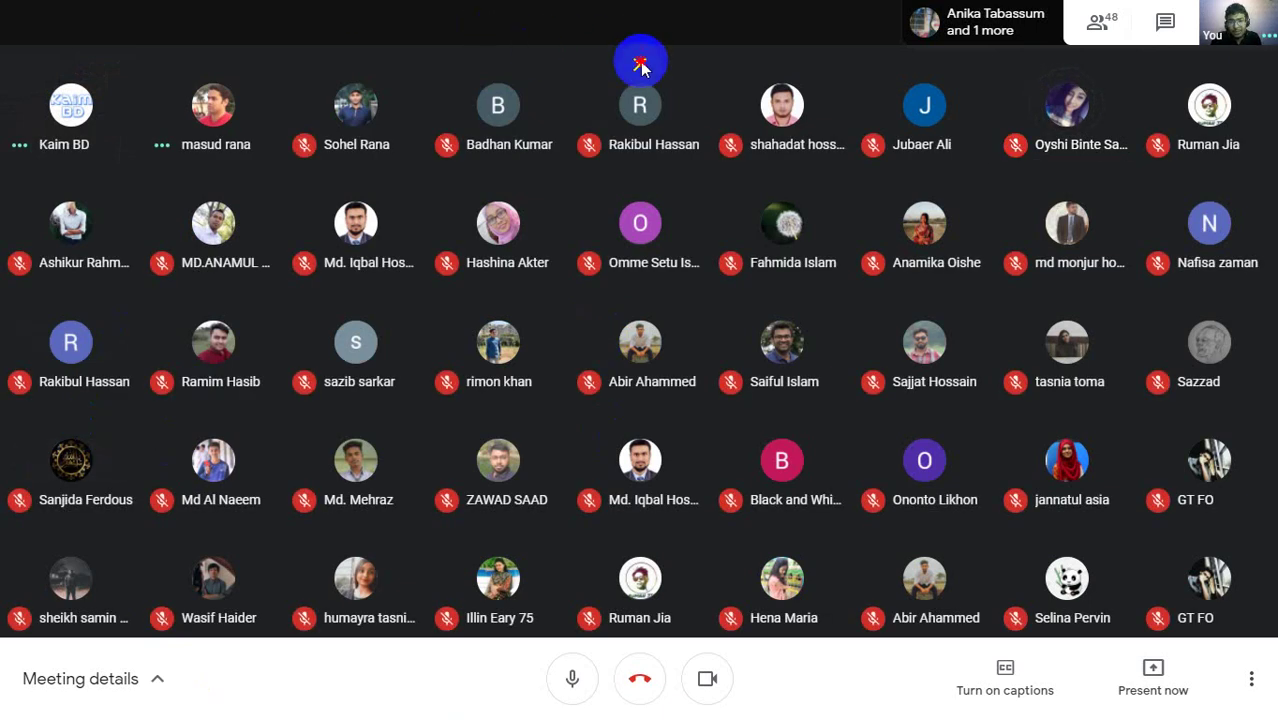
- Exit browser full-screen mode so the tabs and taskbar reappear
left_click(641, 57)
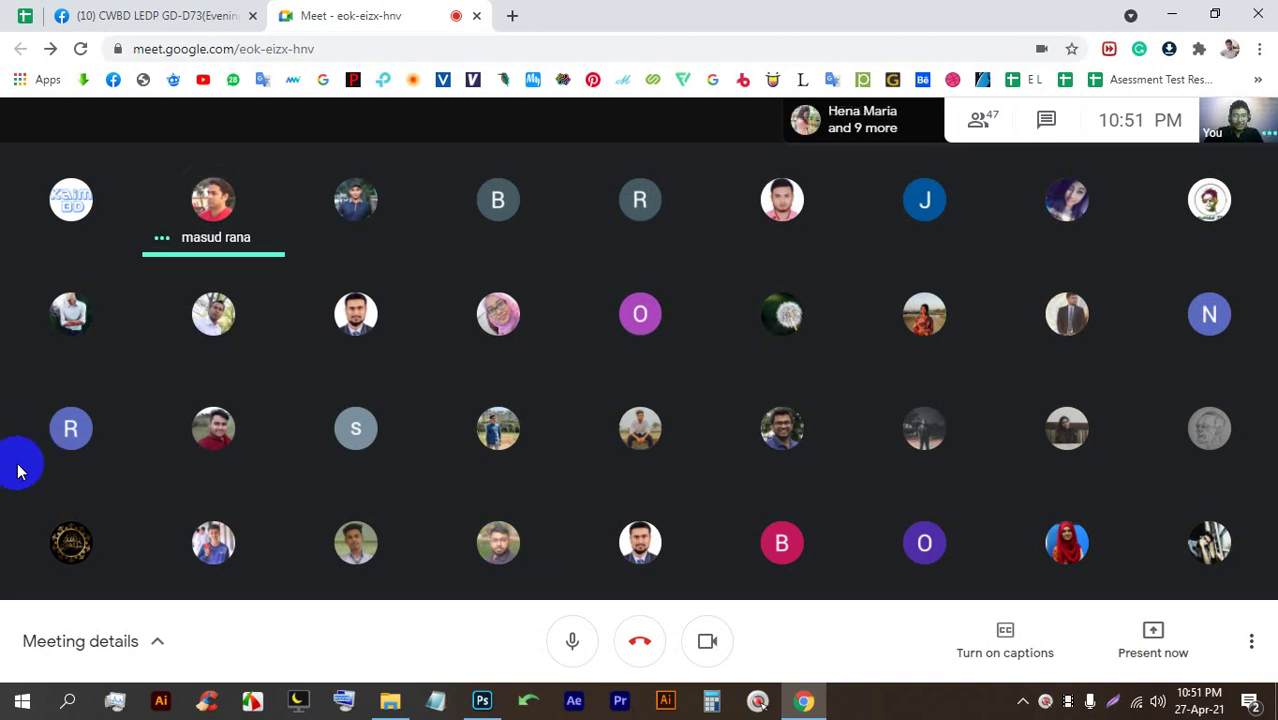
mouse_move(80, 402)
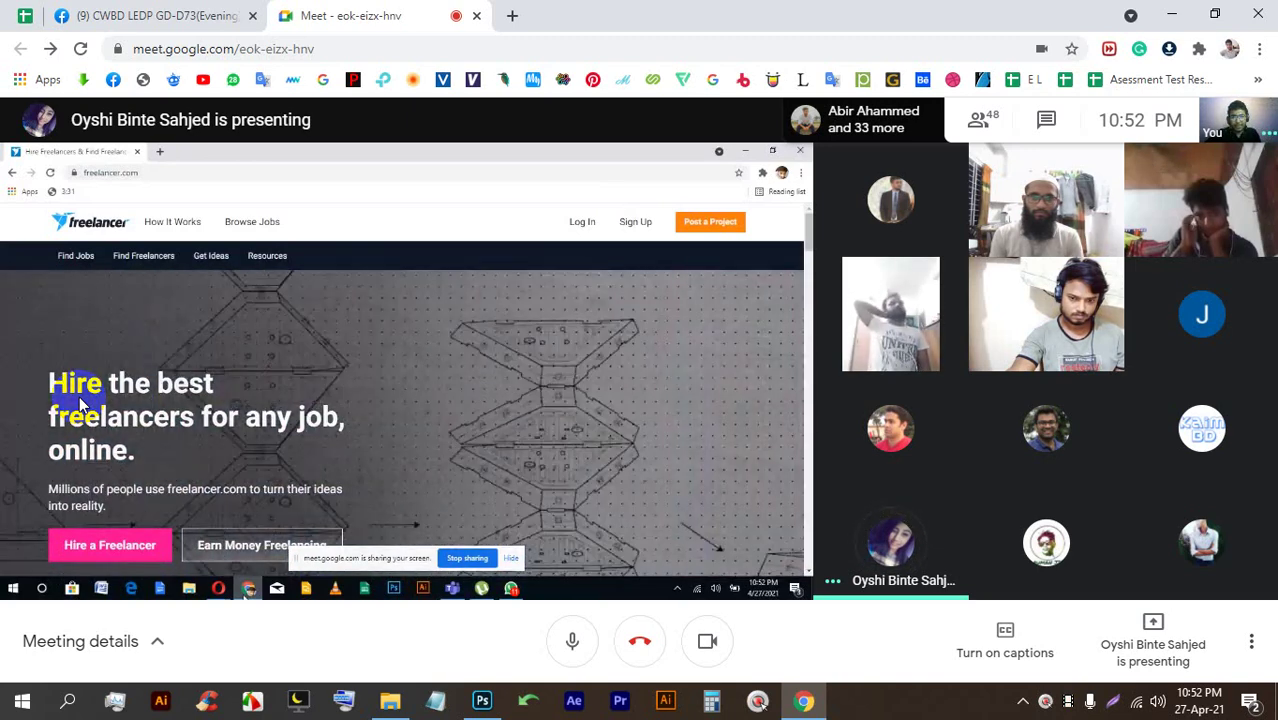
- Switch the browser to full screen with F11 to enlarge the shared freelancer.com page
key("F11")
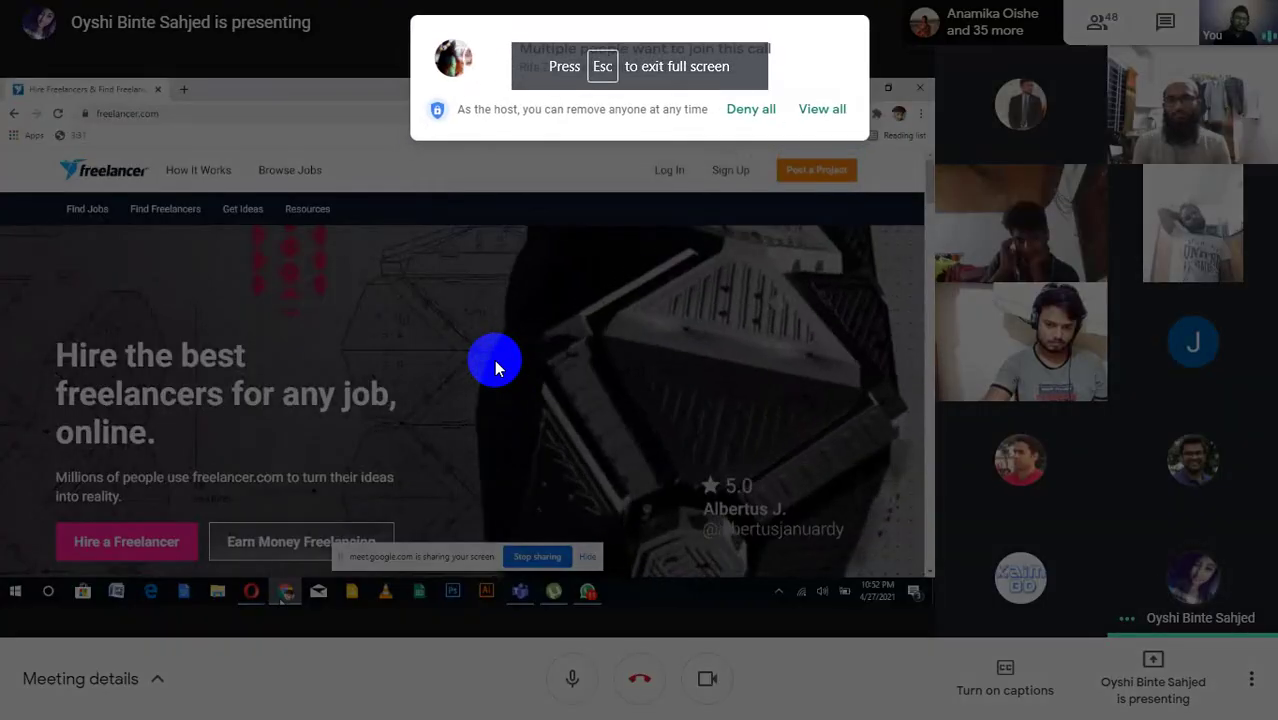
- Open the full list of join requests and admit both waiting people into the call
left_click(845, 107)
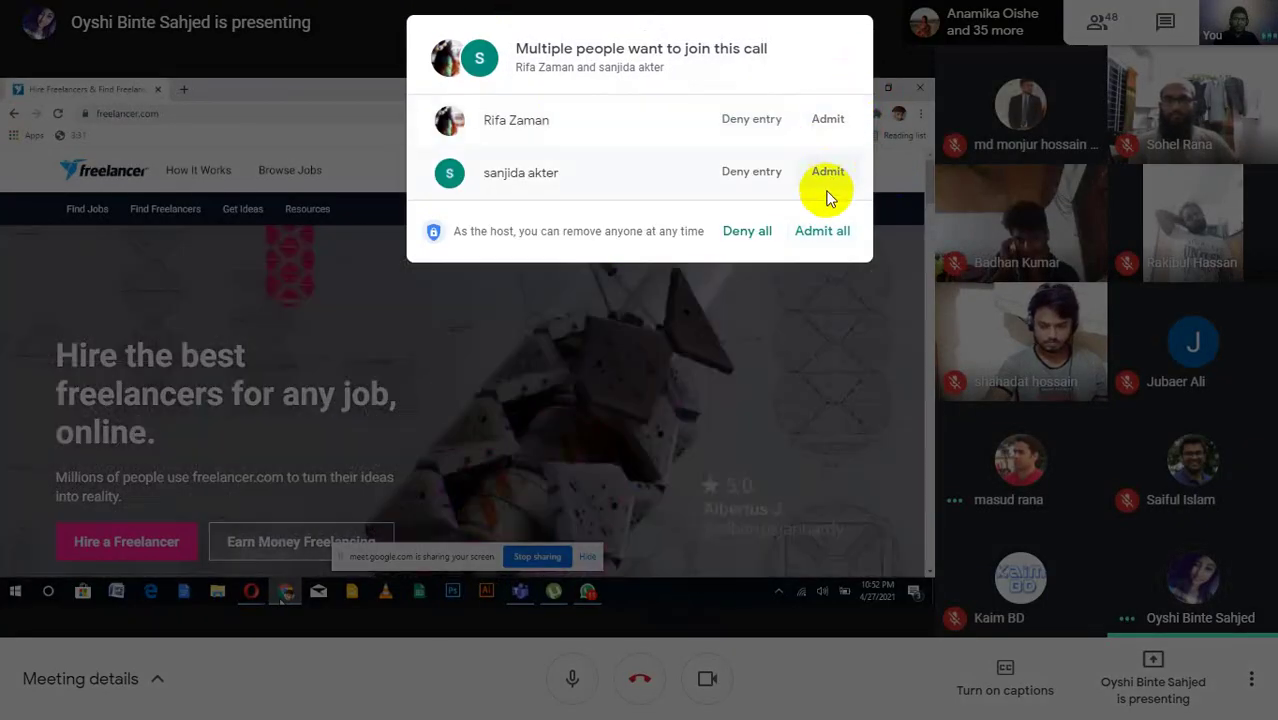
left_click(818, 231)
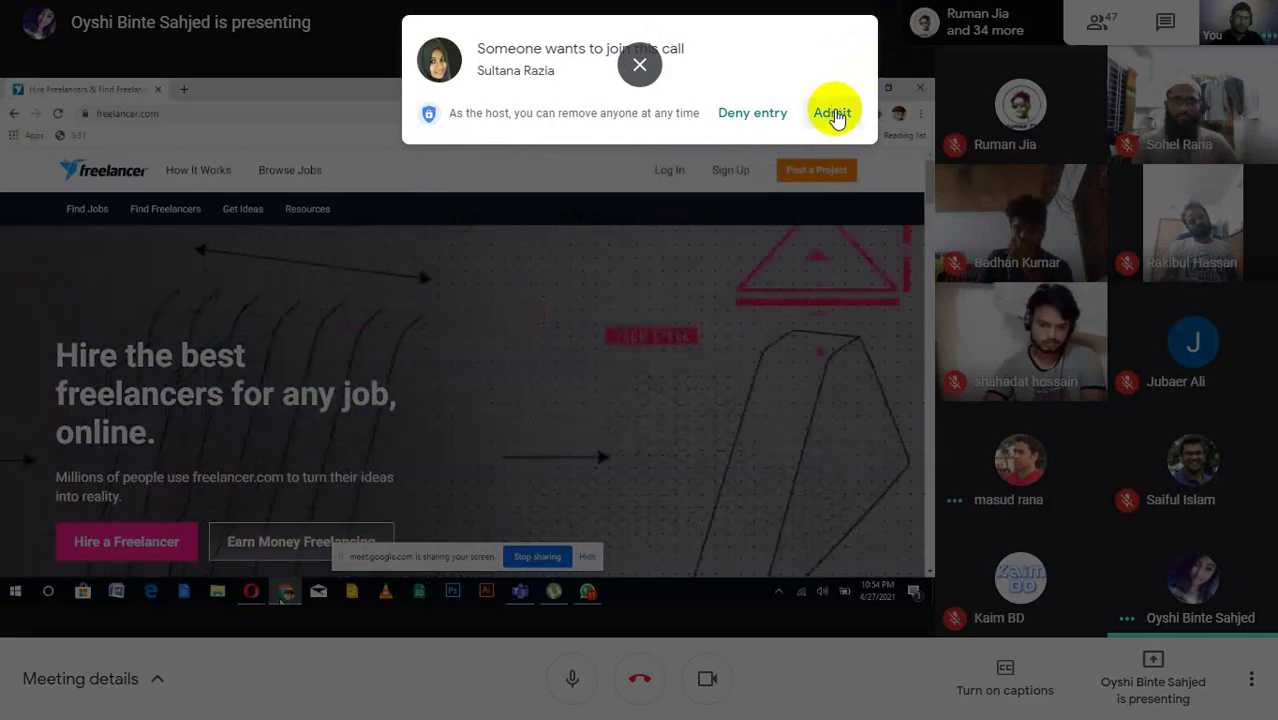
- Admit the person on the 'Someone wants to join this call' prompt
left_click(833, 114)
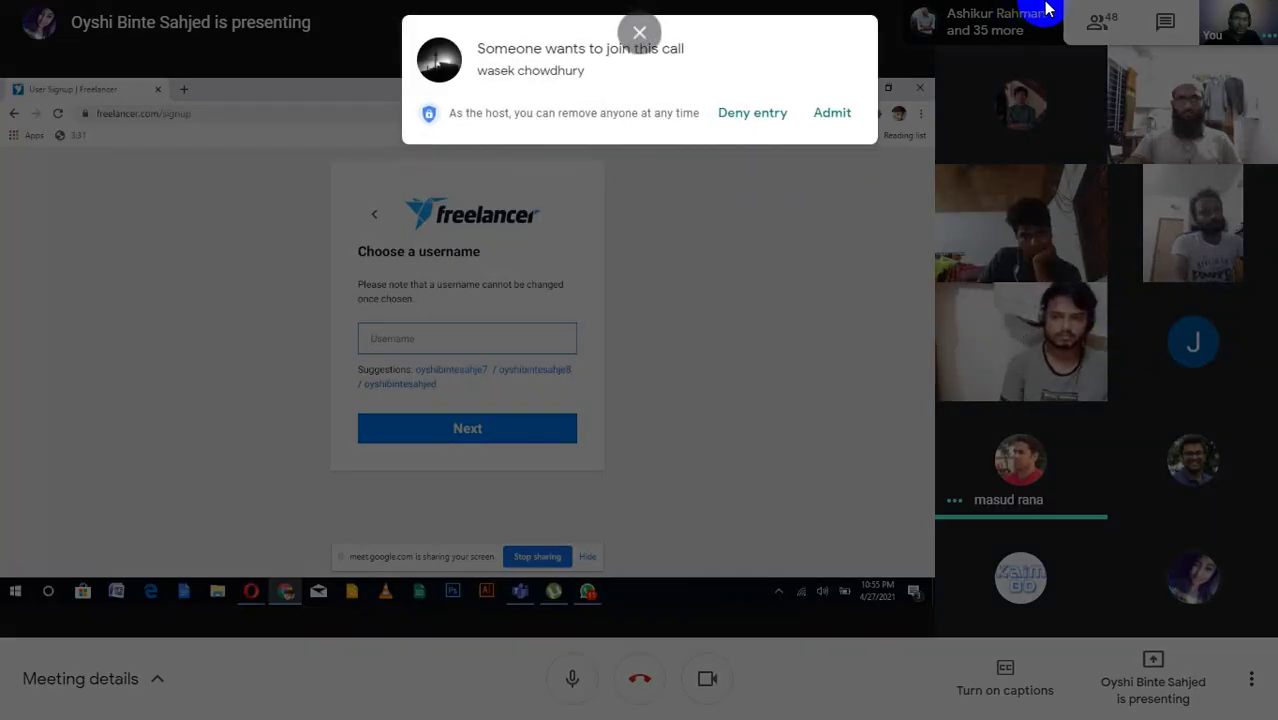
- Admit the newly waiting person from the join prompt at the top of Meet
left_click(832, 112)
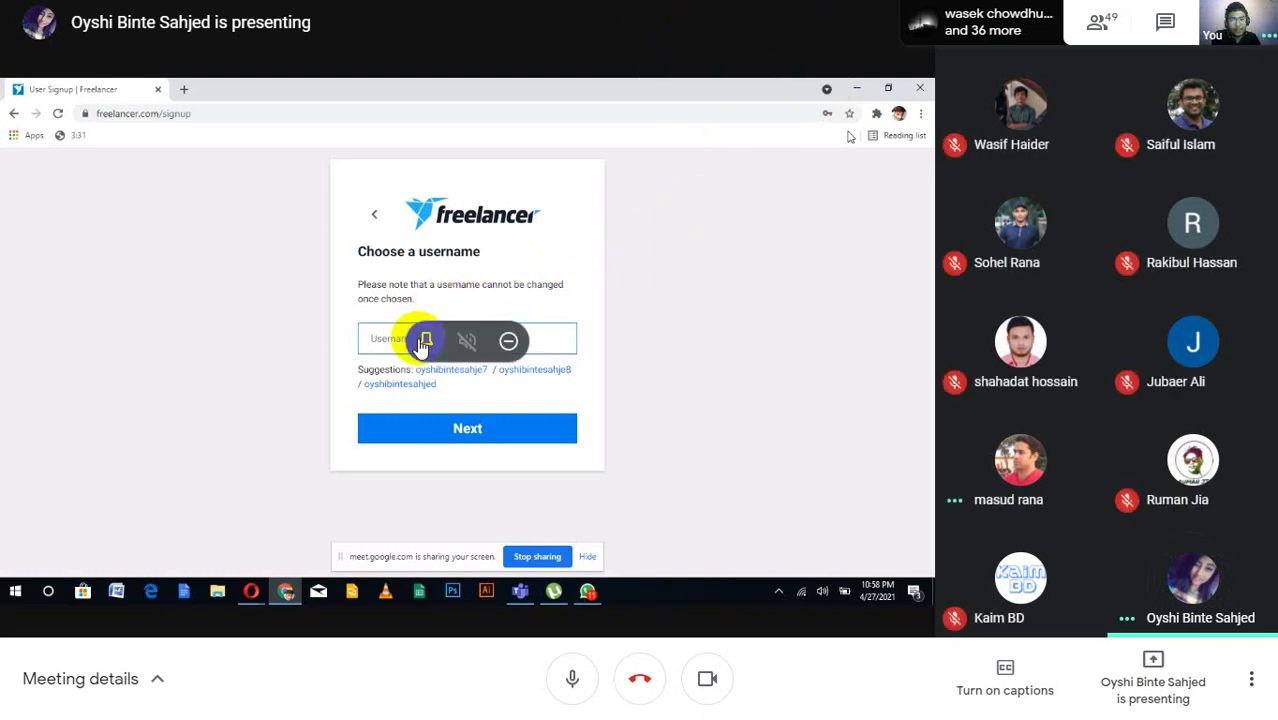
- Switch from the pinned full-screen presentation to a tiled view with participant tiles beside it
left_click(424, 343)
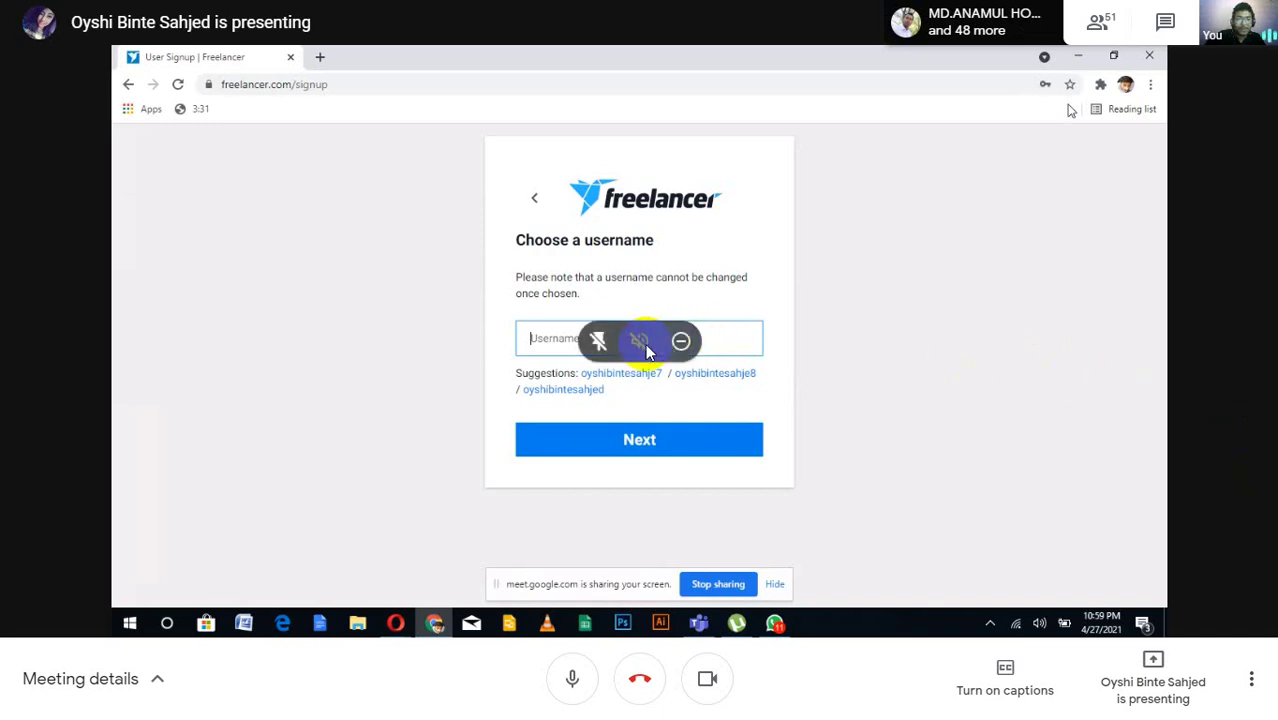
left_click(1104, 700)
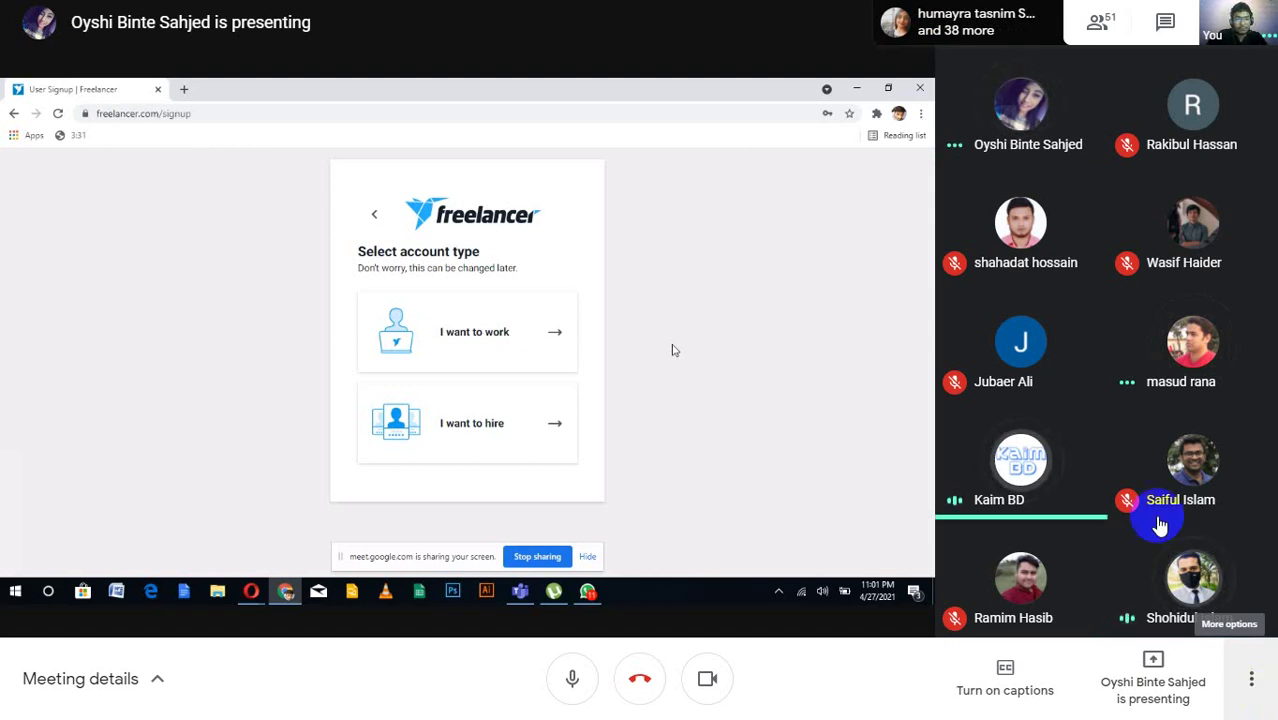
- Mute two talking participants for everyone, confirming Mute for each
left_click(1021, 460)
left_click(757, 392)
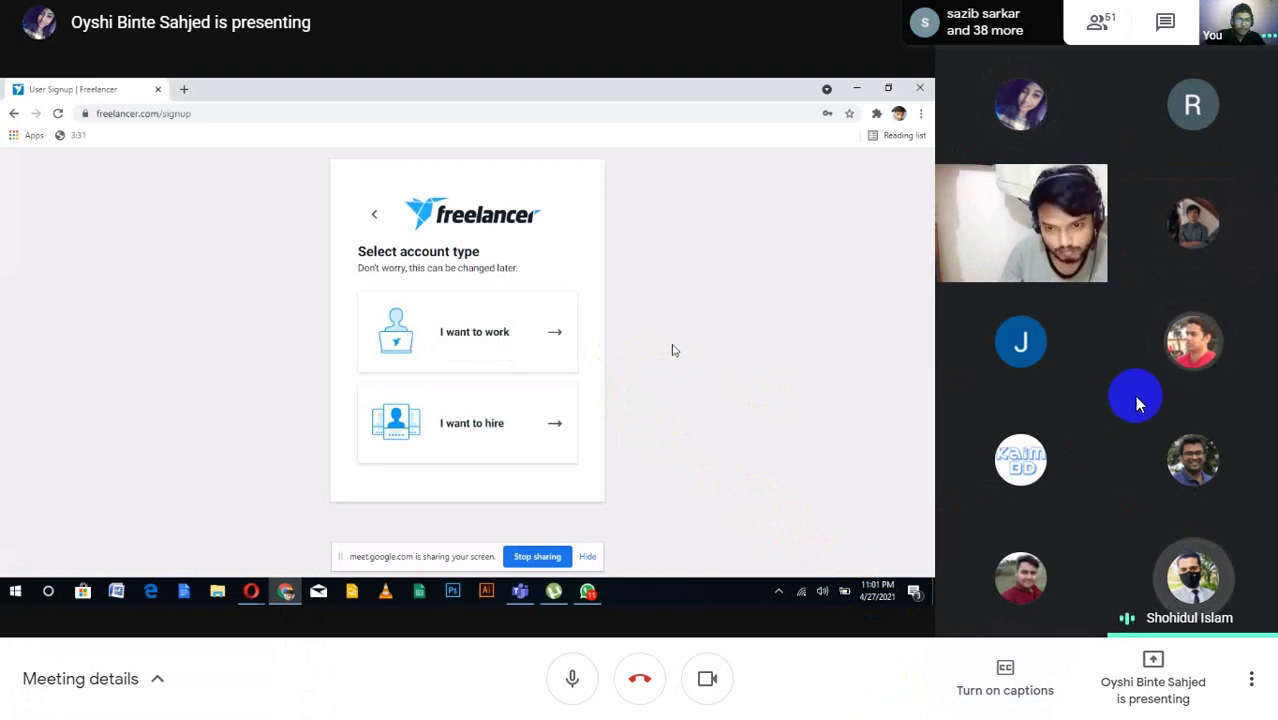
left_click(1190, 342)
left_click(756, 393)
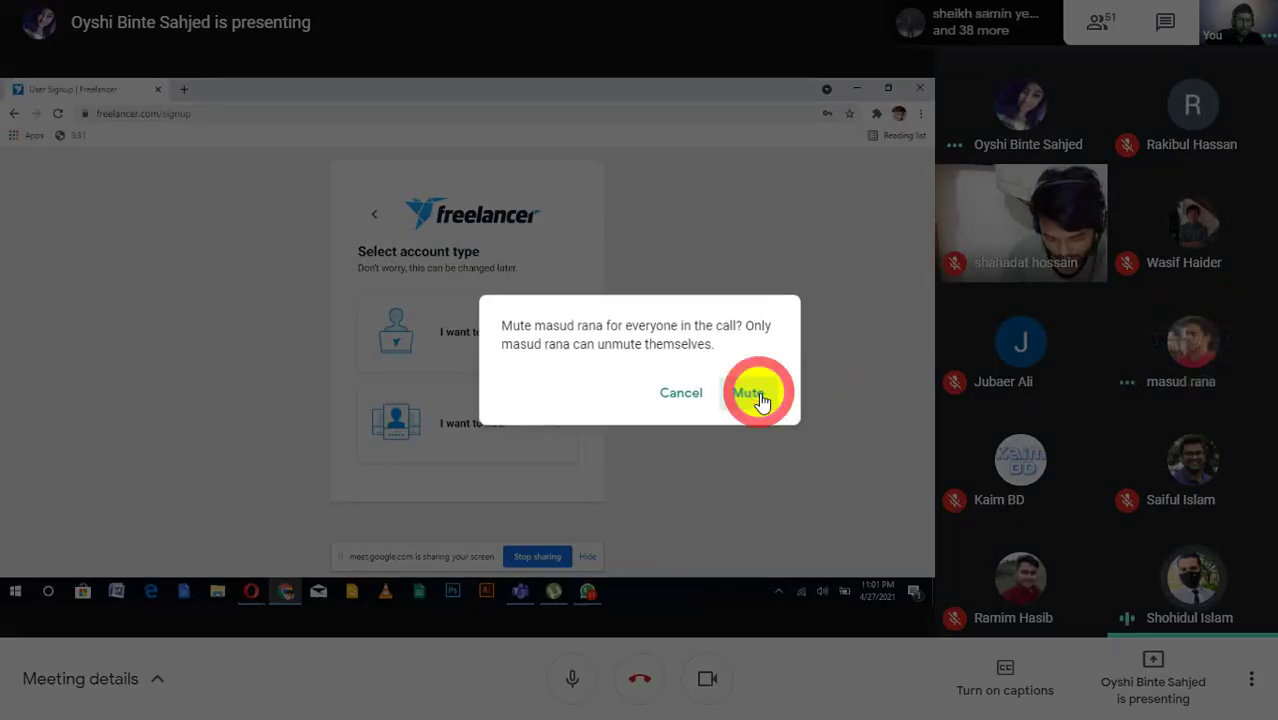
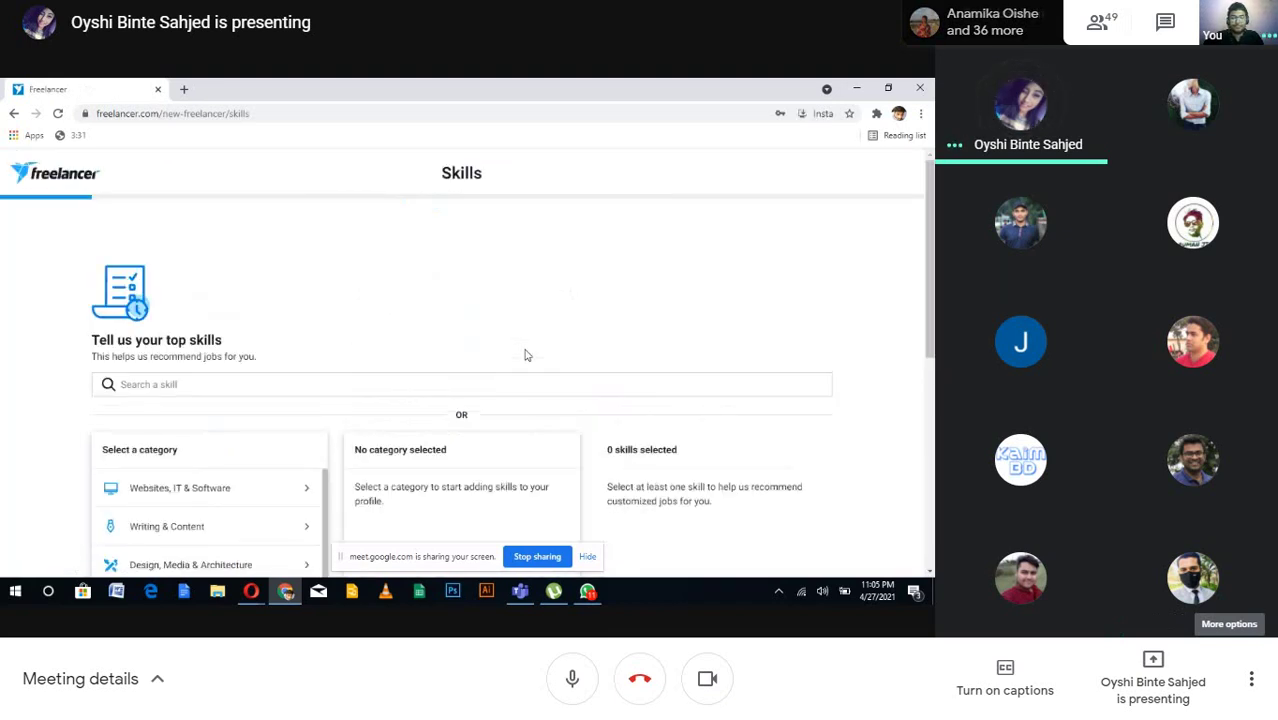
- Scroll the shared Freelancer Skills page and open the Design, Media & Architecture category's skill list
left_click_drag(931, 267, 931, 299)
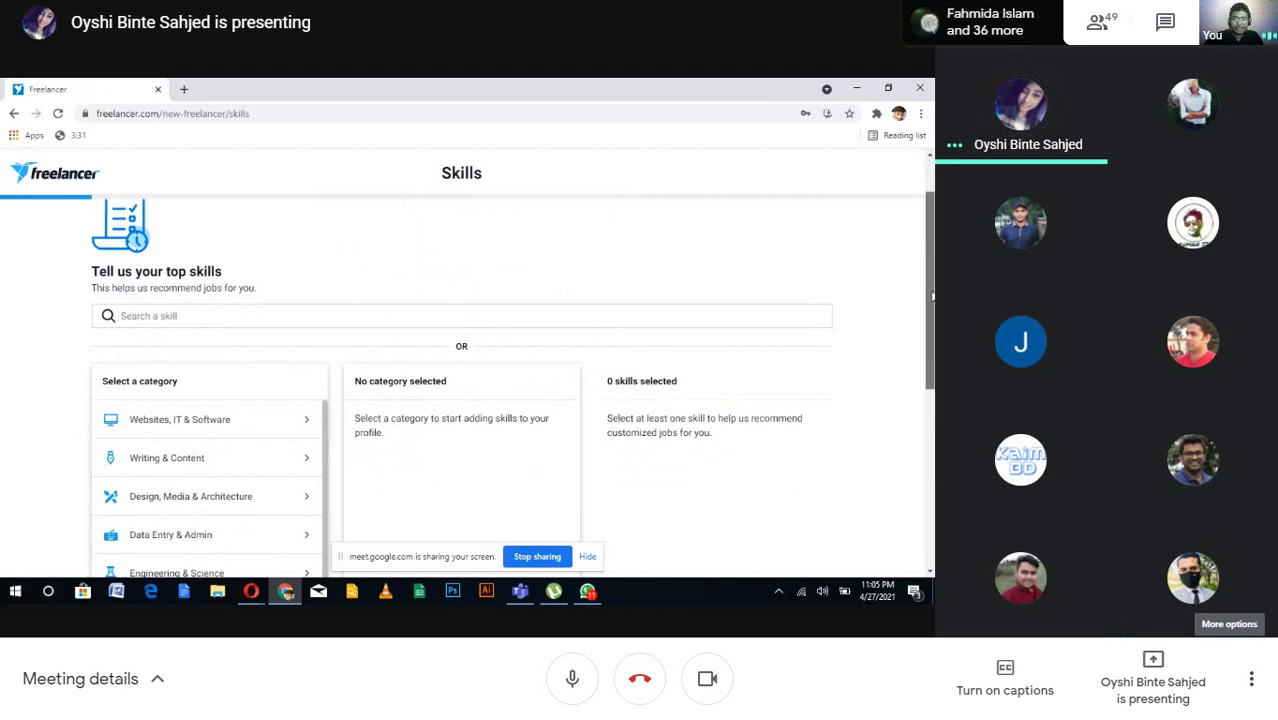
left_click_drag(932, 296, 932, 320)
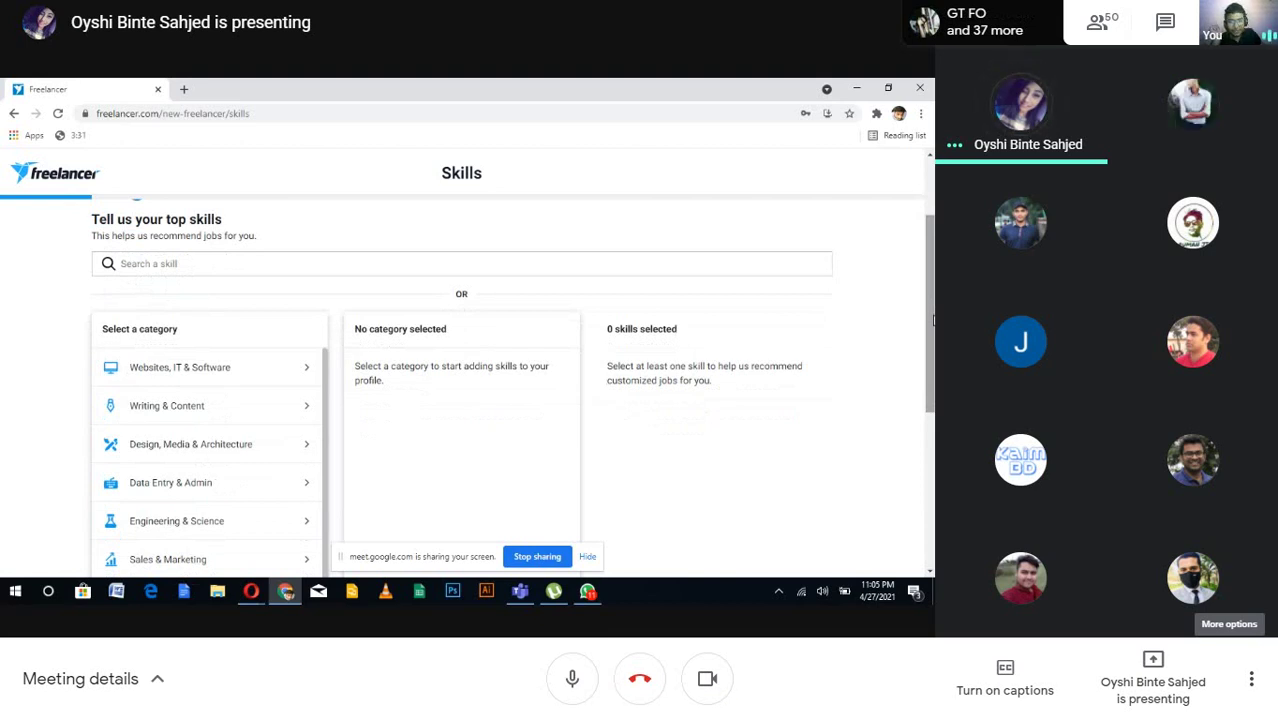
left_click(211, 450)
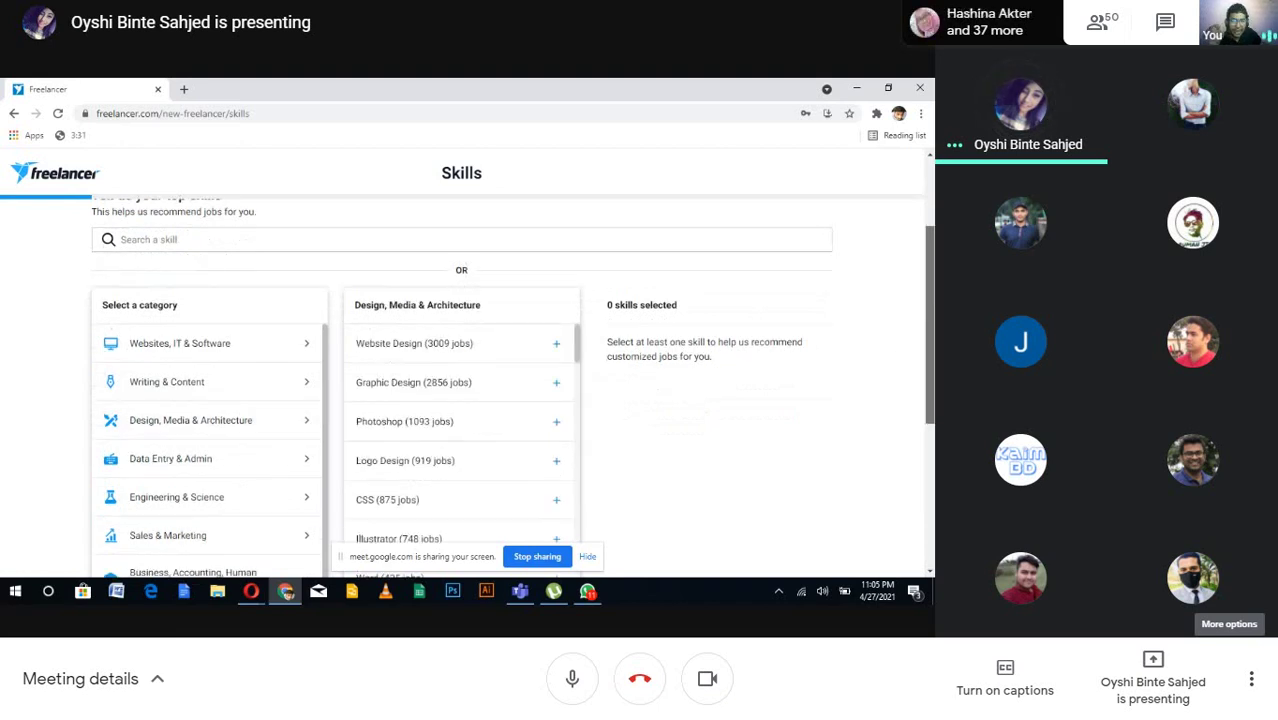
scroll(930, 313, "down", 2)
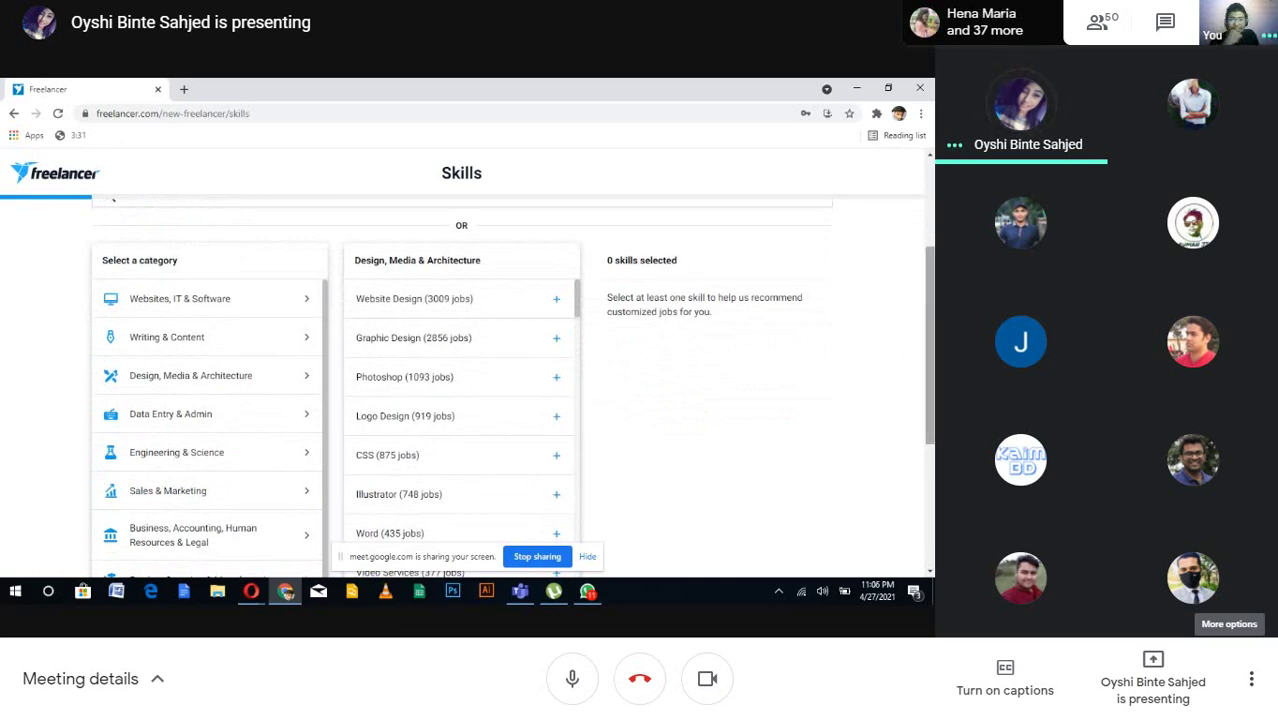
scroll(931, 364, "down", 1)
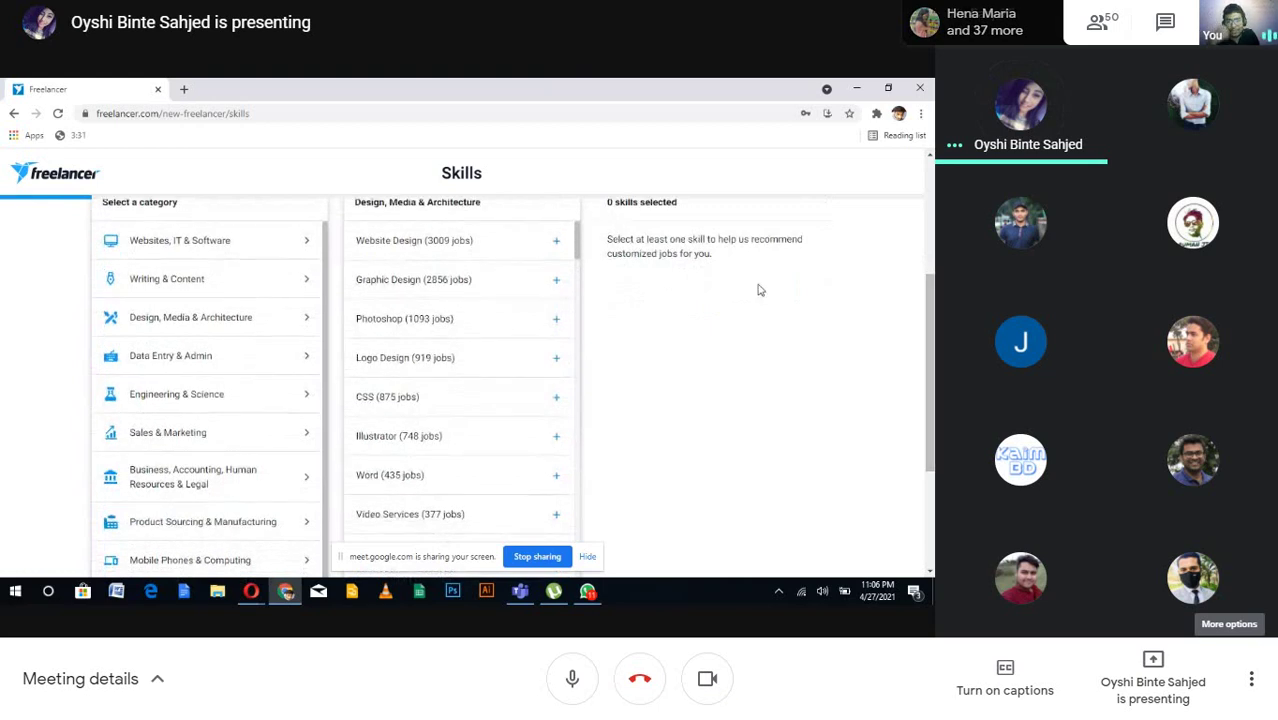
- Add Logo Design, Photoshop, Graphic Design and Illustrator as profile skills
left_click(560, 364)
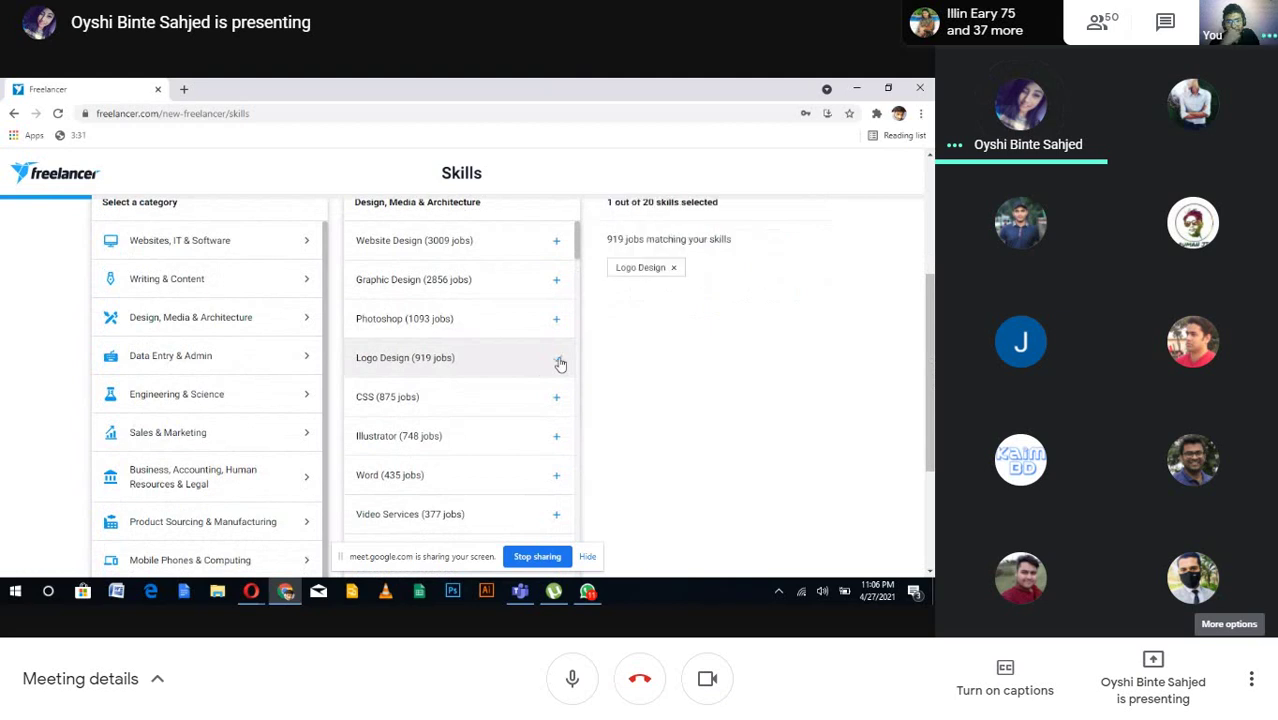
left_click(513, 322)
left_click(507, 290)
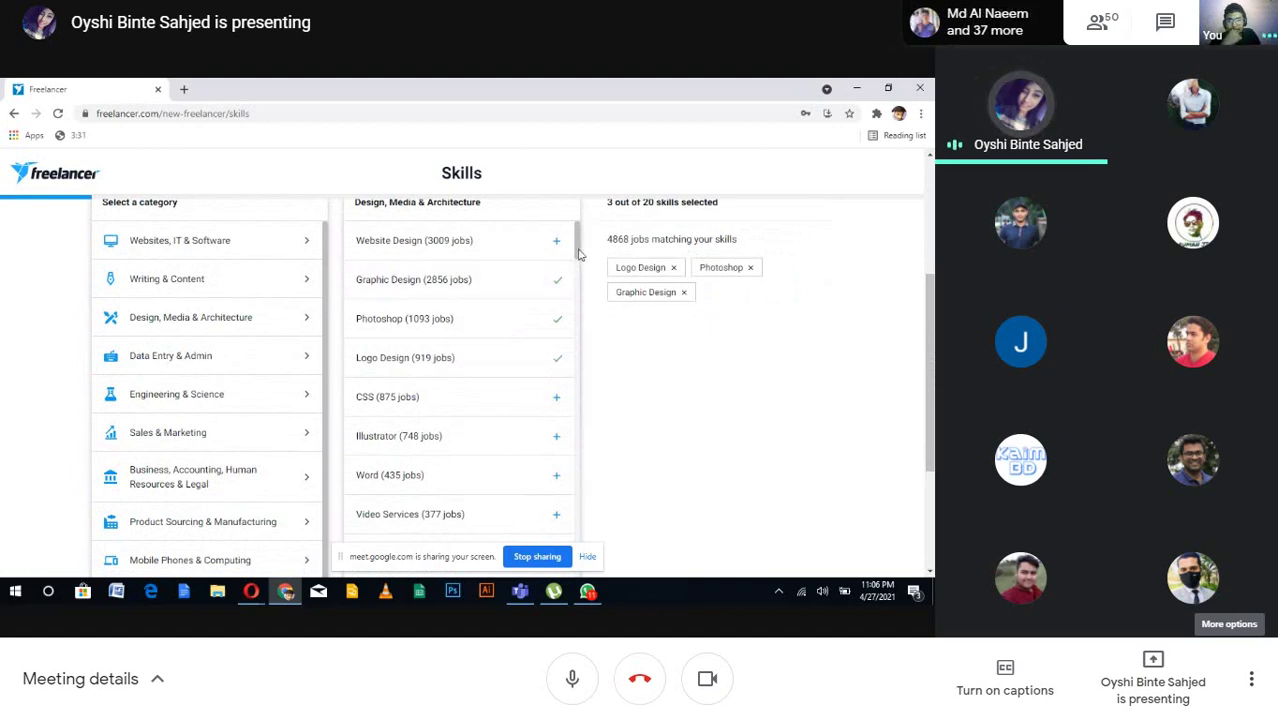
scroll(577, 254, "down", 3)
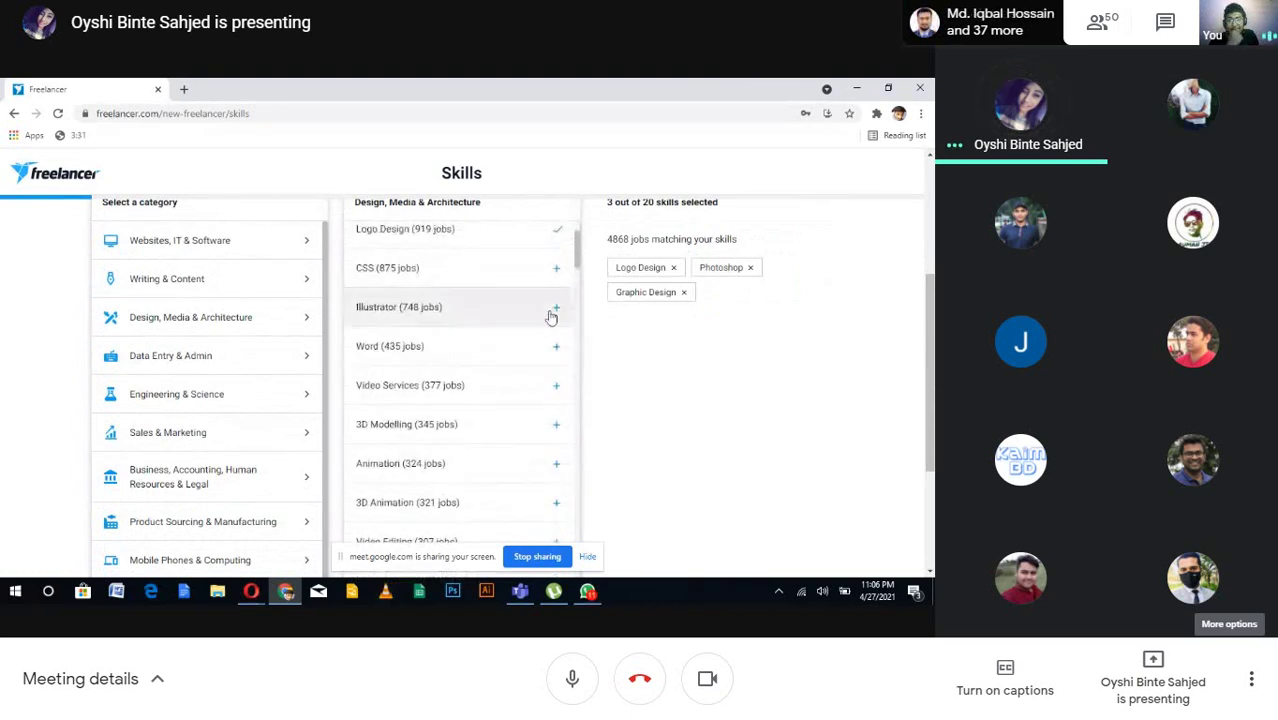
left_click(550, 313)
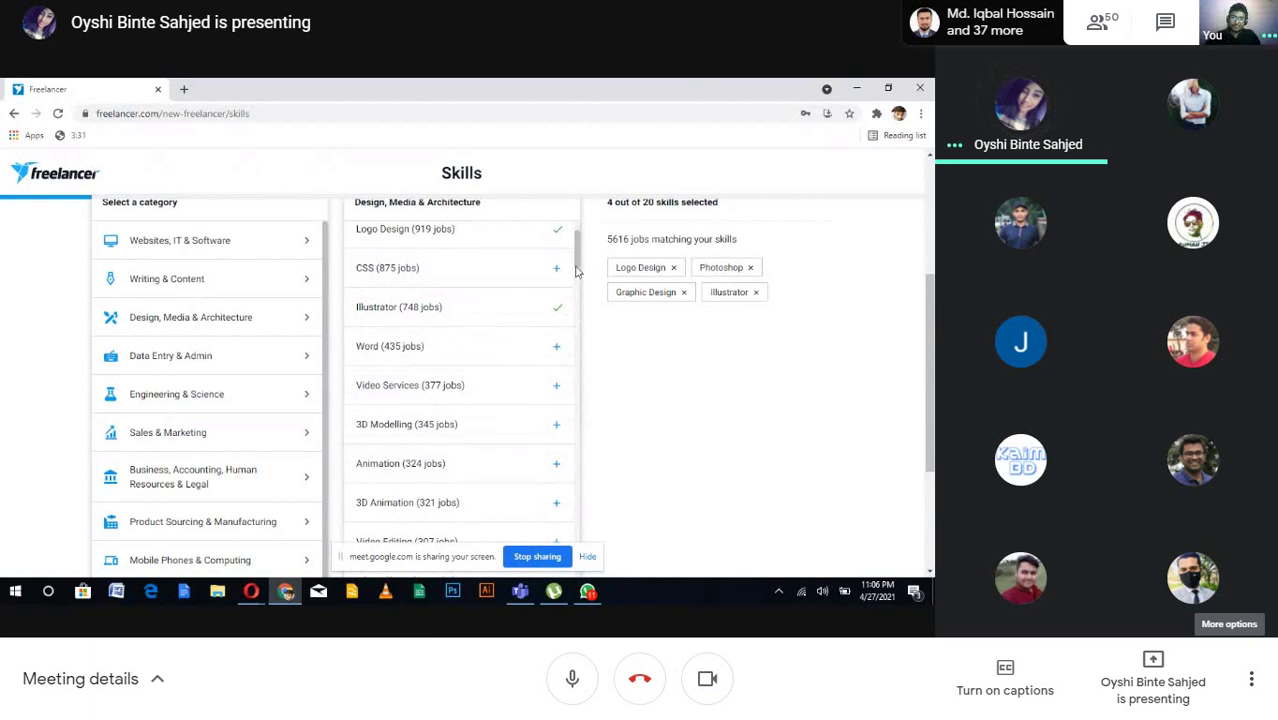
- Add Photoshop Design, Illustration, Photo Editing and Banner Design as profile skills
left_click_drag(575, 268, 586, 292)
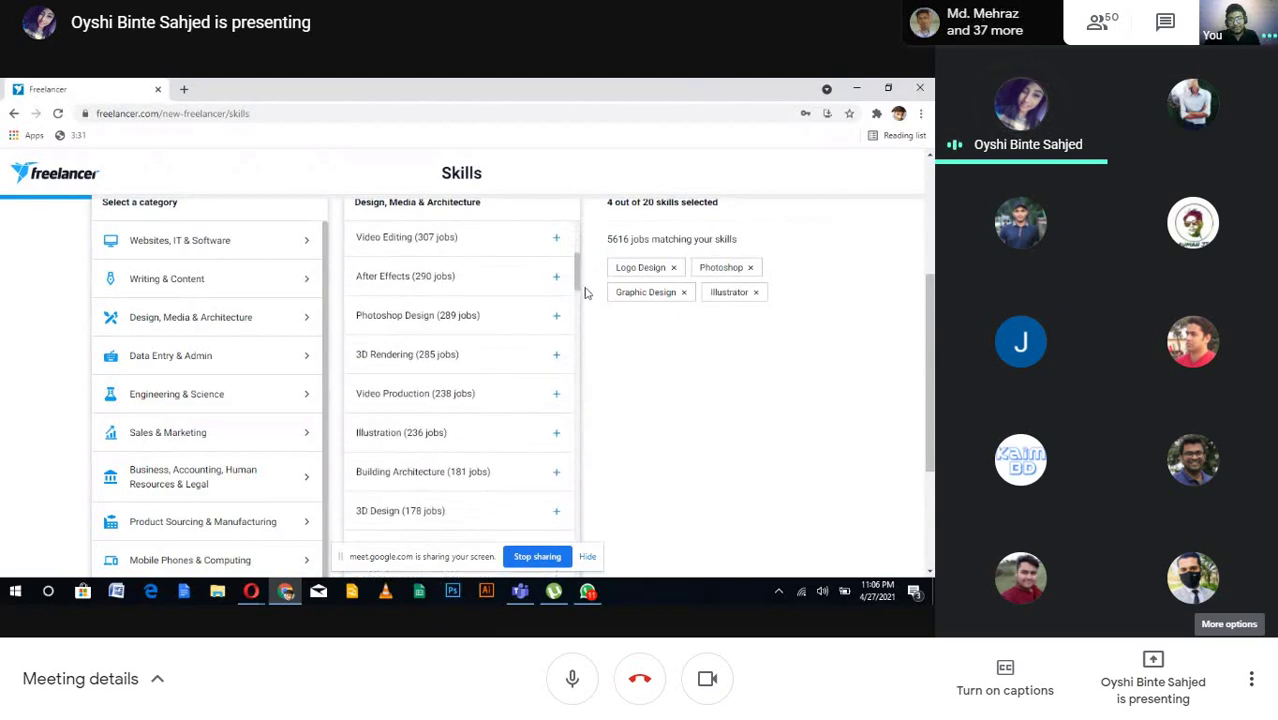
left_click(522, 316)
scroll(522, 316, "down", 2)
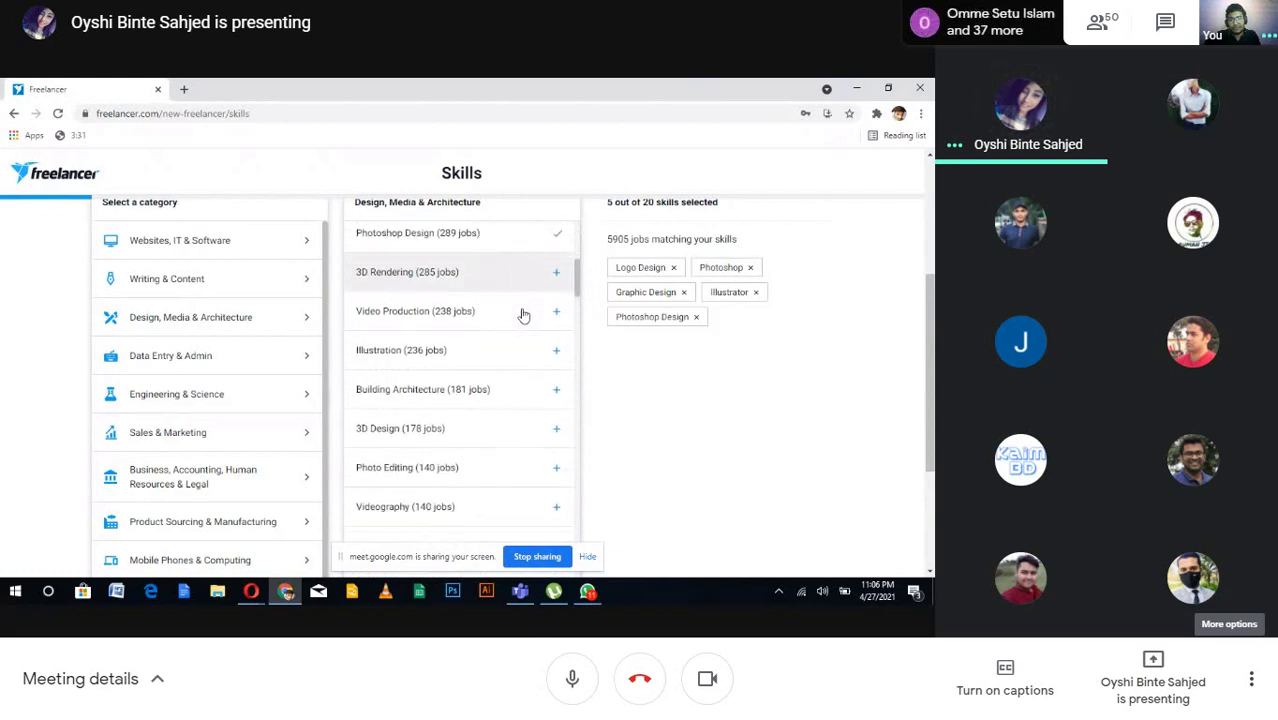
left_click(490, 362)
scroll(490, 365, "down", 2)
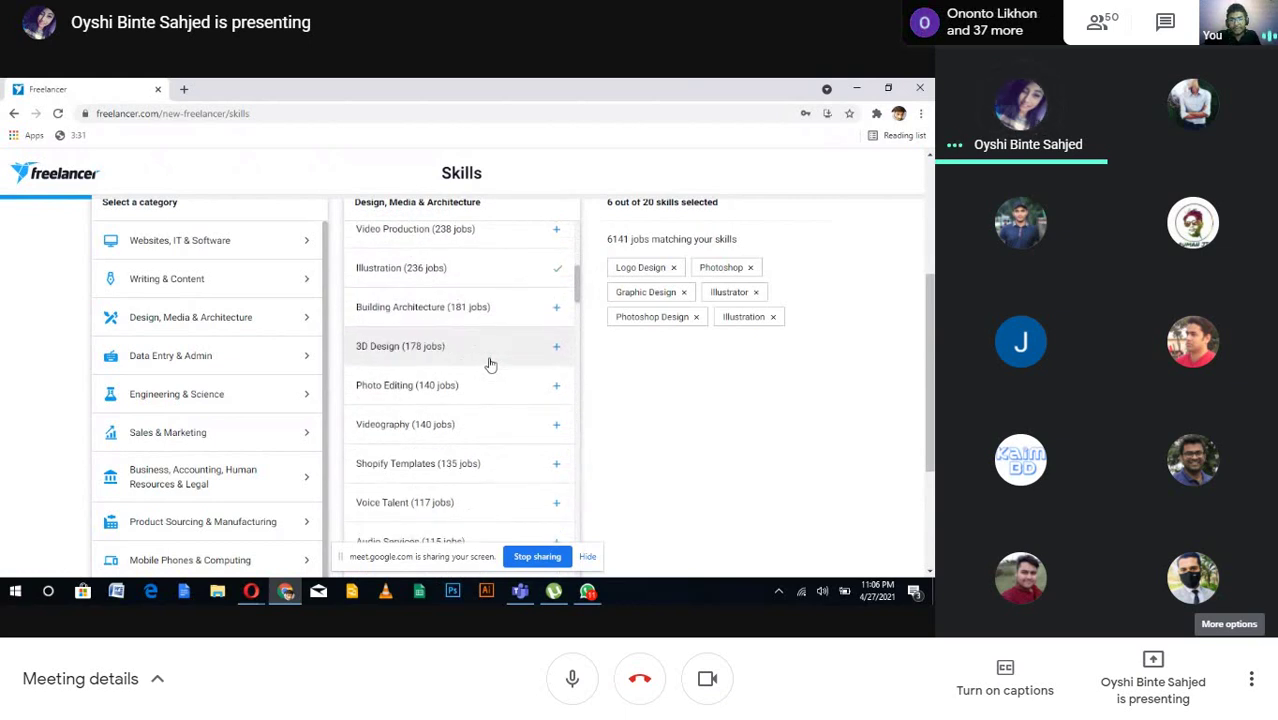
left_click(480, 390)
scroll(481, 395, "down", 1)
scroll(481, 396, "down", 2)
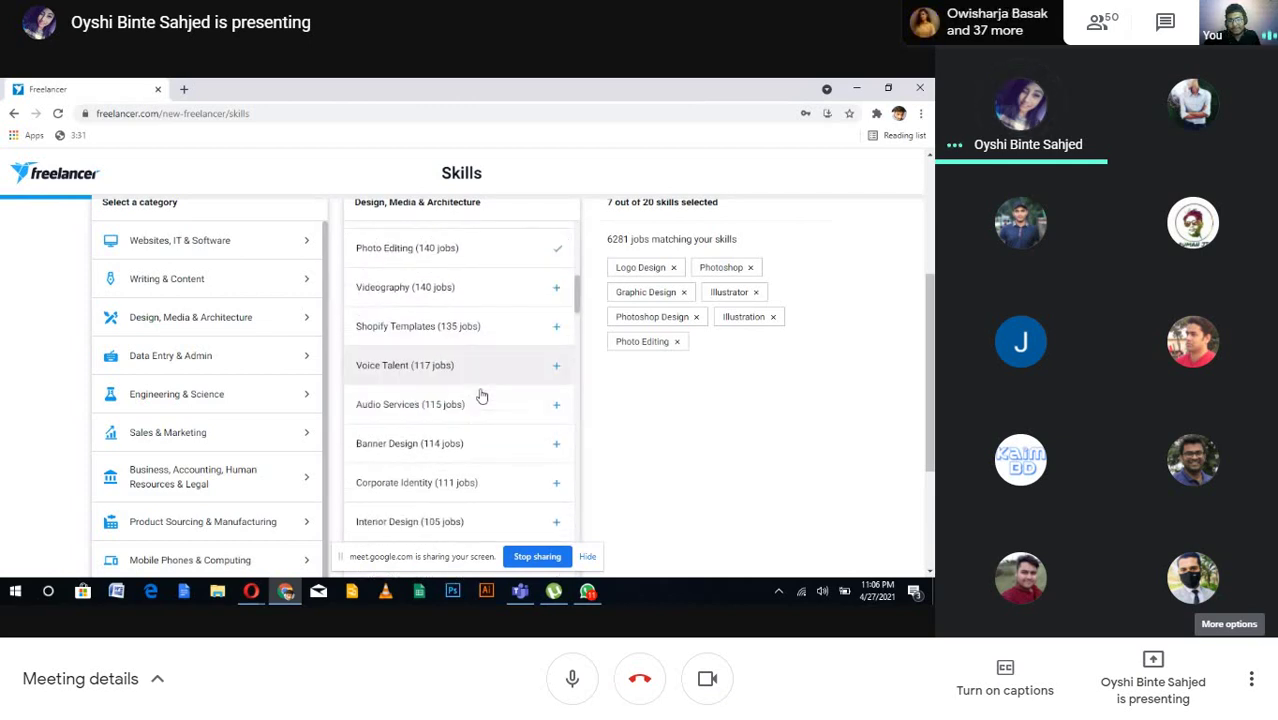
left_click(476, 443)
- Add Corporate Identity, Brochure Design and T-Shirts as profile skills
left_click(476, 482)
scroll(476, 482, "down", 1)
scroll(476, 483, "down", 3)
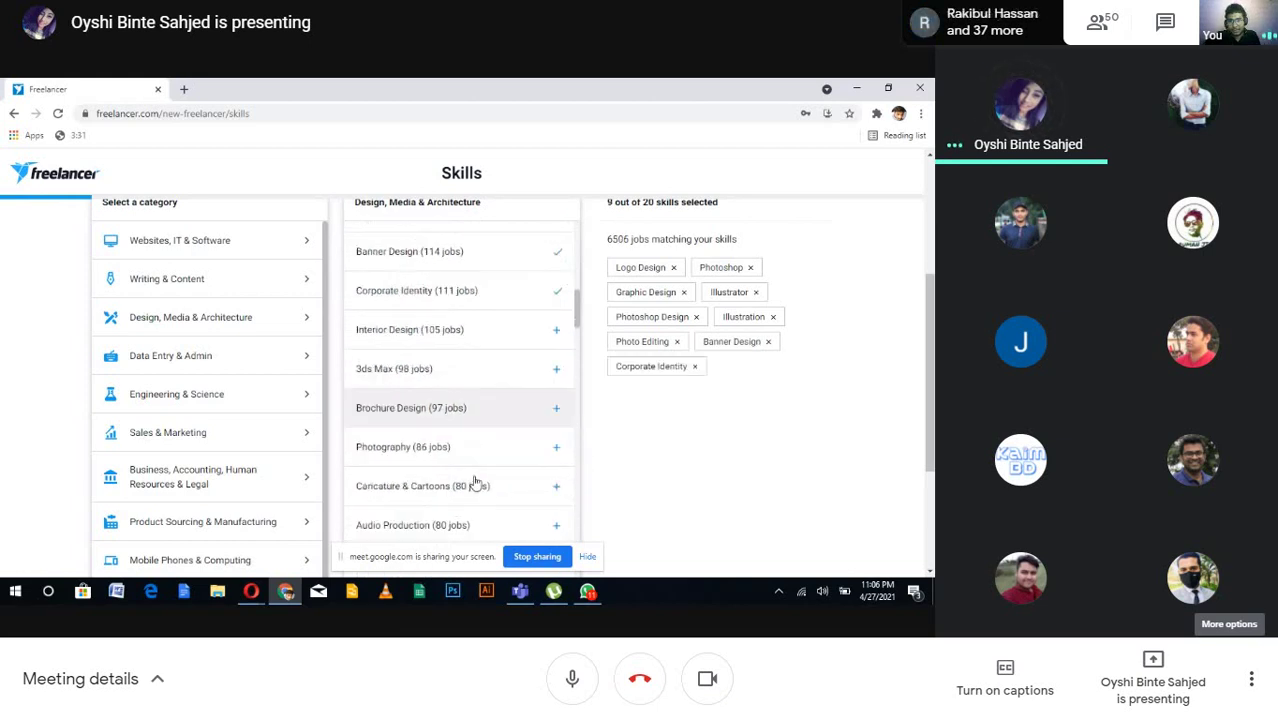
left_click(503, 406)
scroll(500, 410, "down", 2)
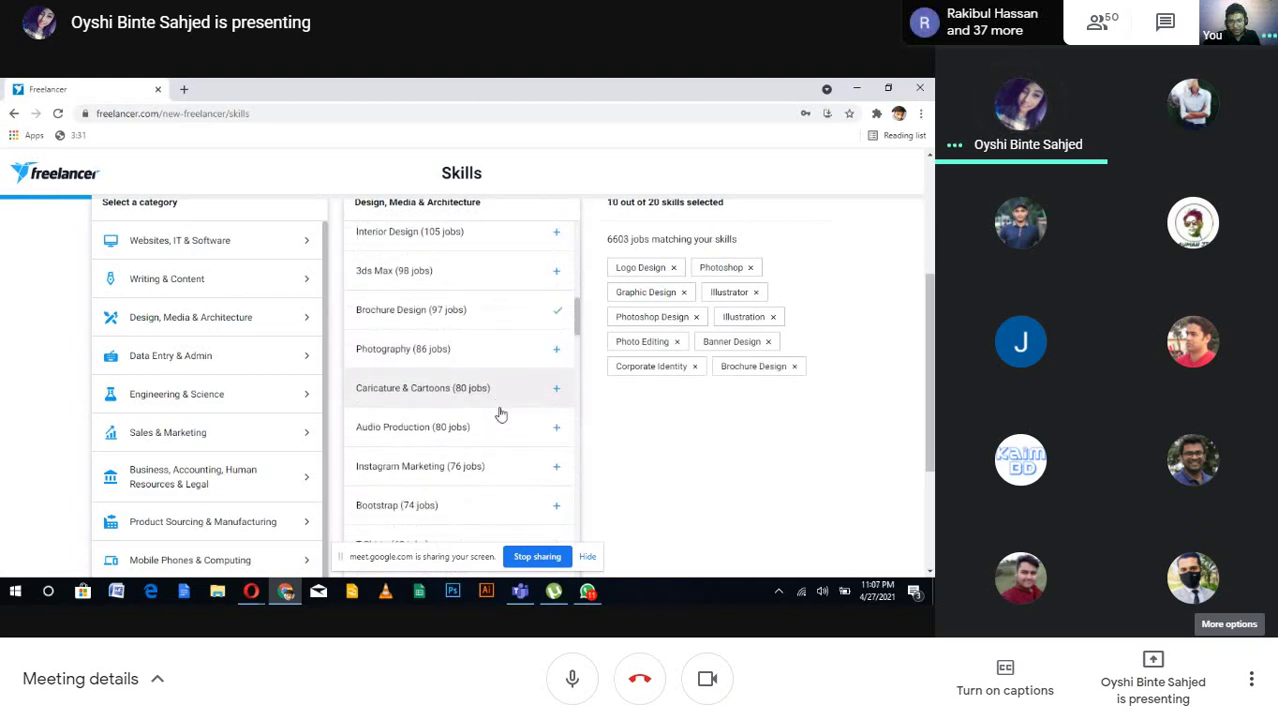
scroll(500, 412, "down", 1)
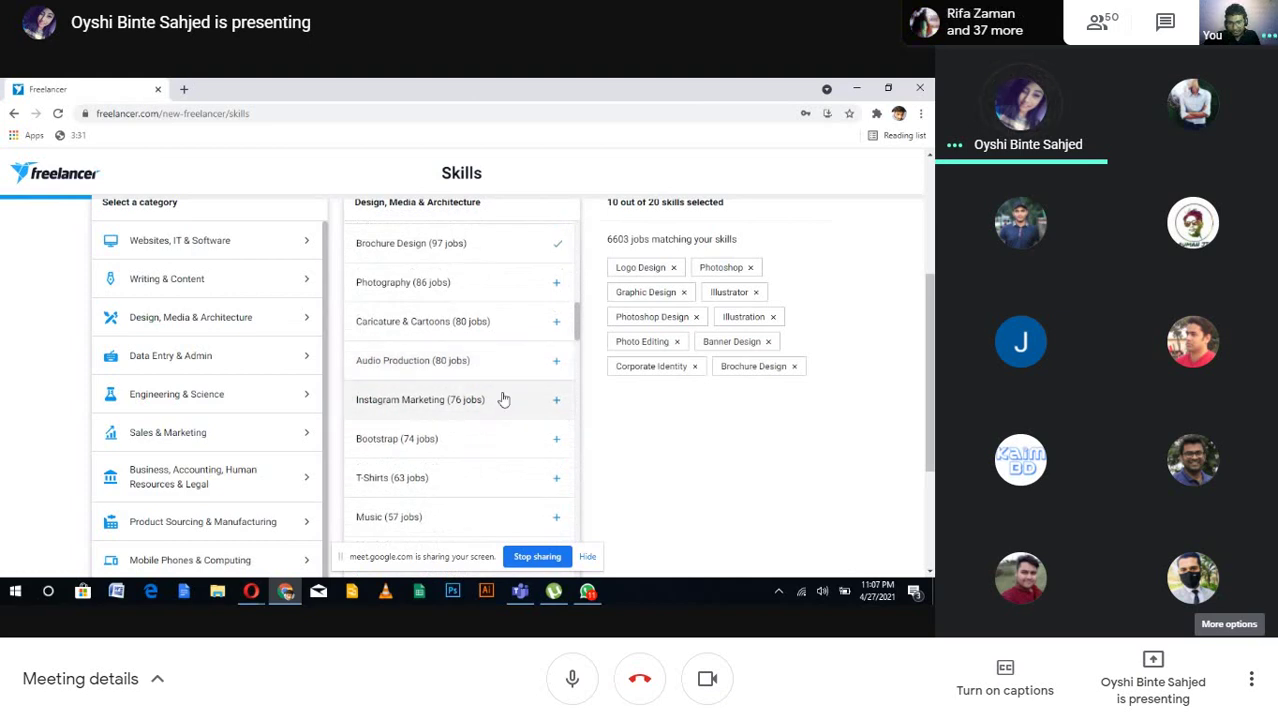
left_click(493, 488)
scroll(493, 488, "down", 1)
scroll(493, 488, "down", 4)
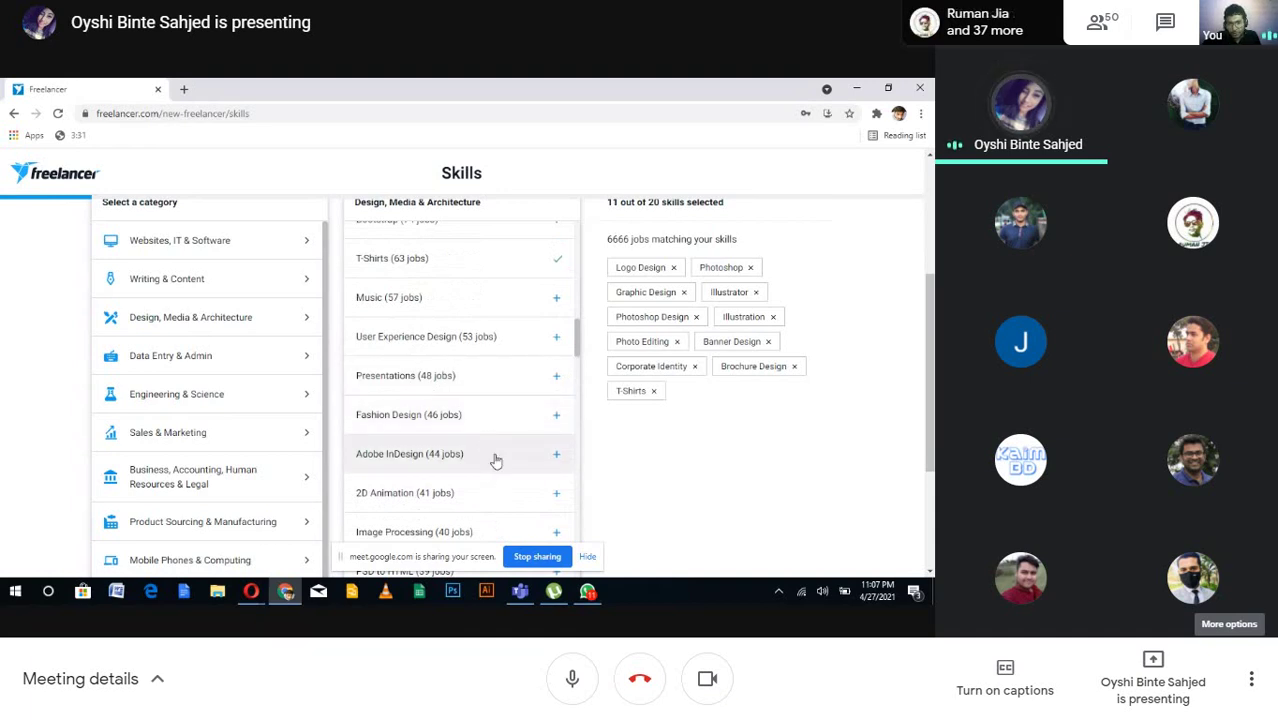
scroll(496, 460, "down", 2)
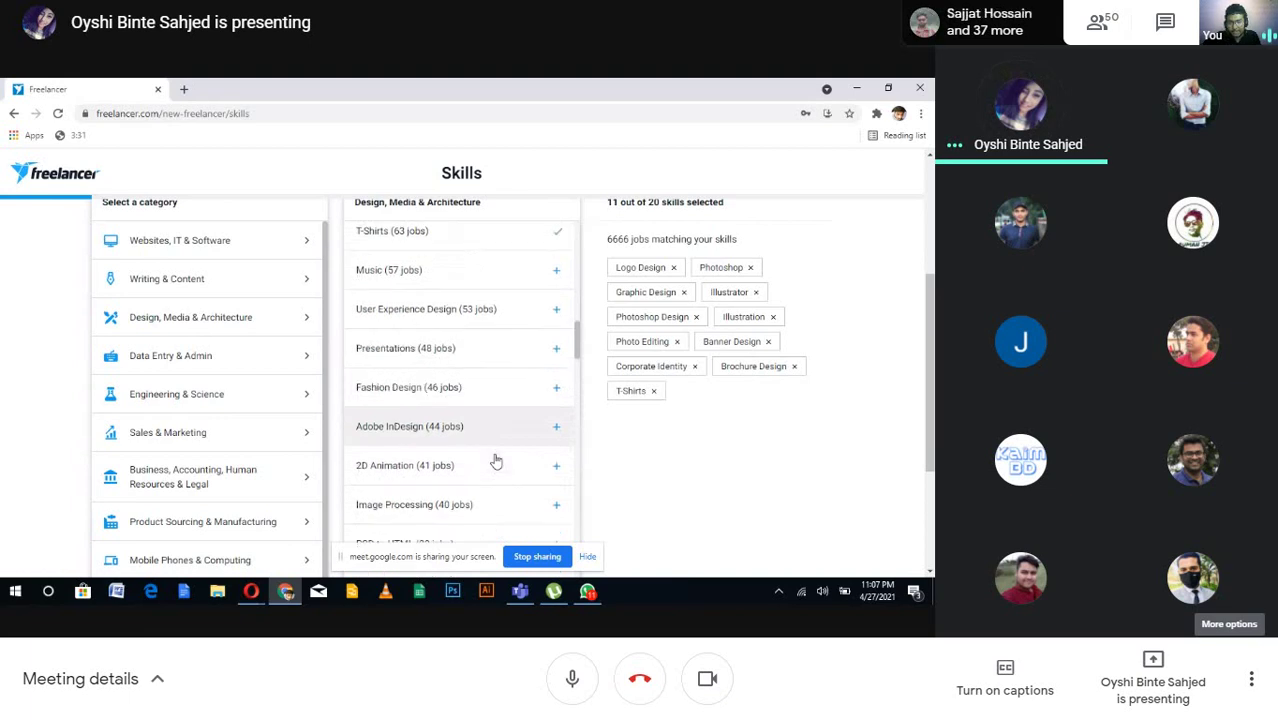
scroll(496, 460, "down", 5)
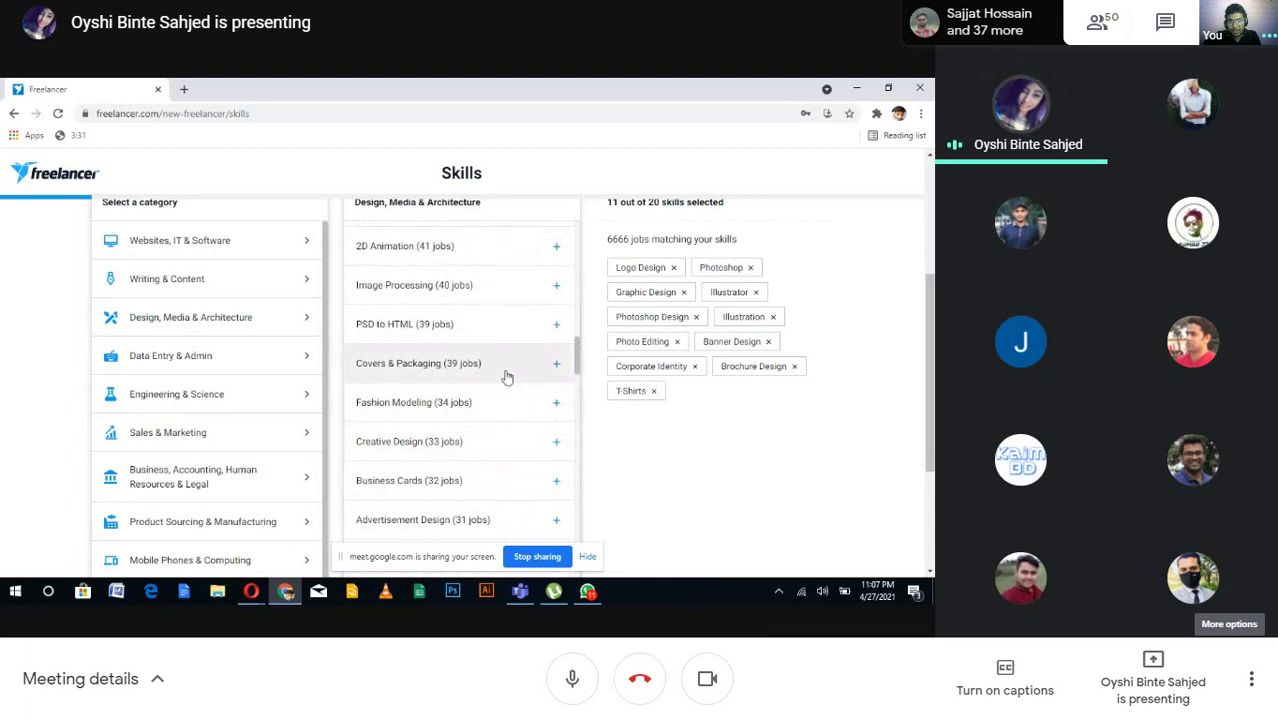
- Add Covers & Packaging, Business Cards and Icon Design as profile skills
left_click(507, 377)
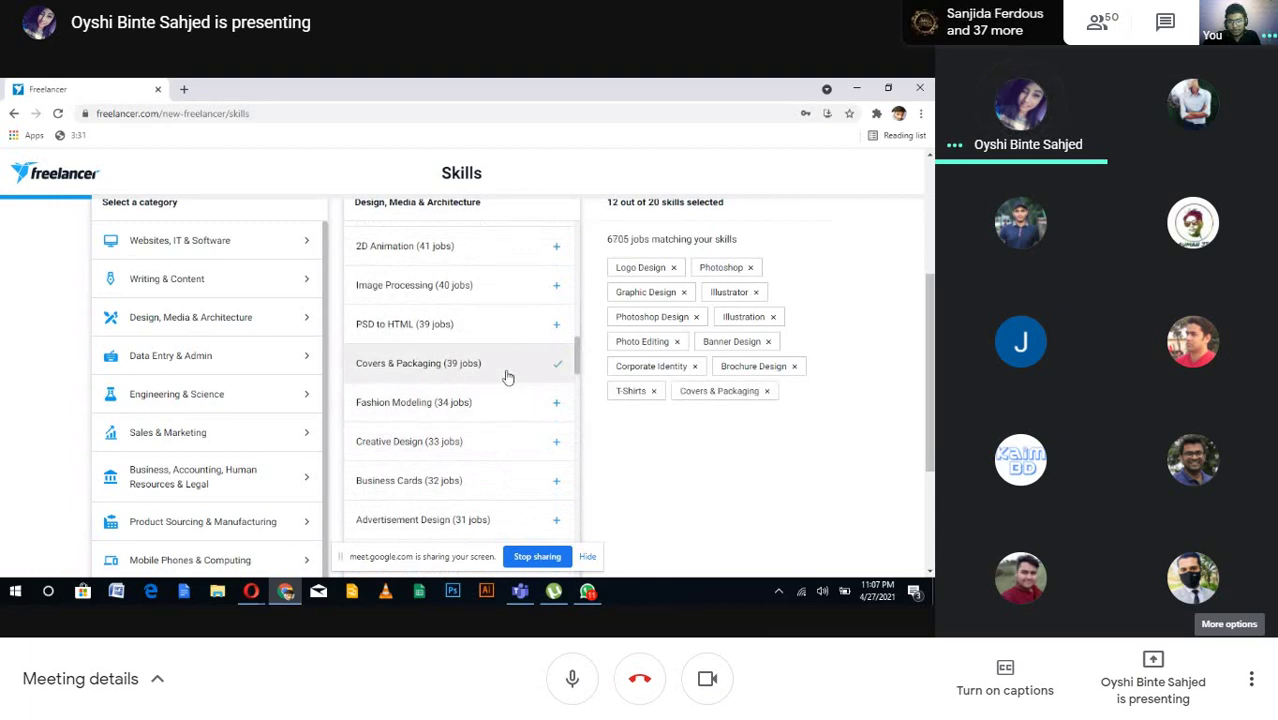
scroll(507, 377, "down", 2)
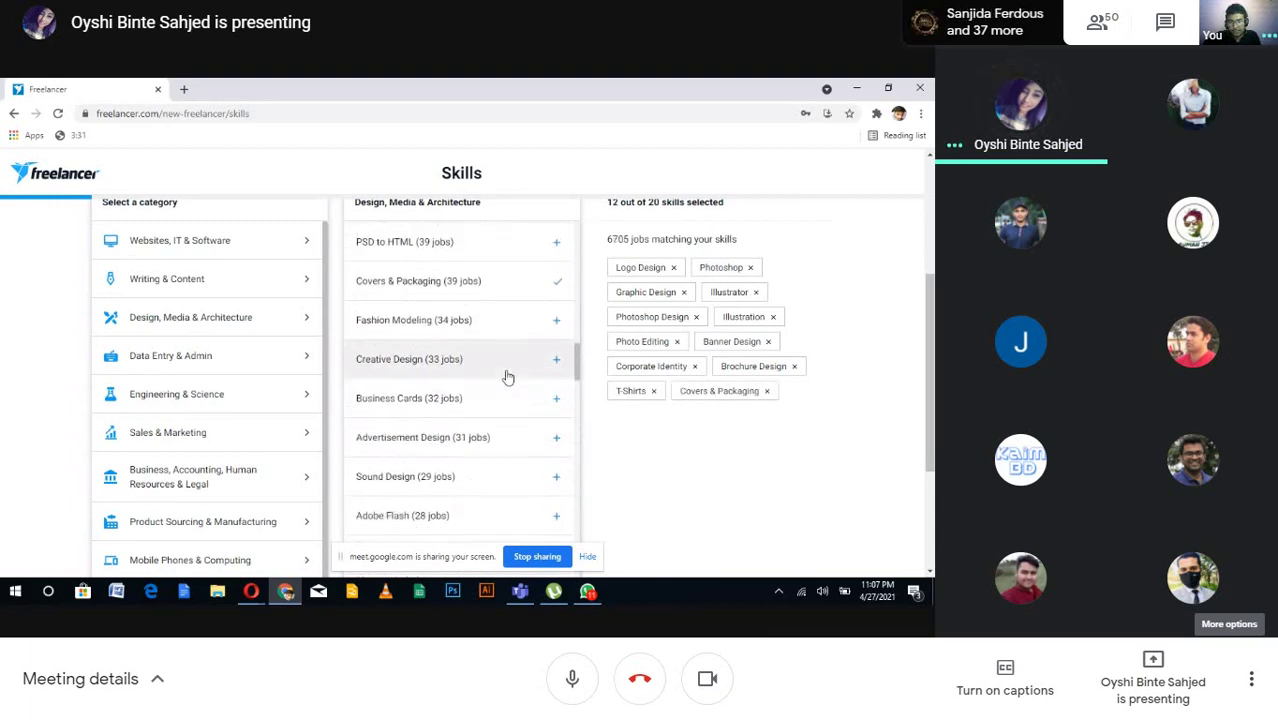
left_click(505, 400)
scroll(506, 404, "down", 1)
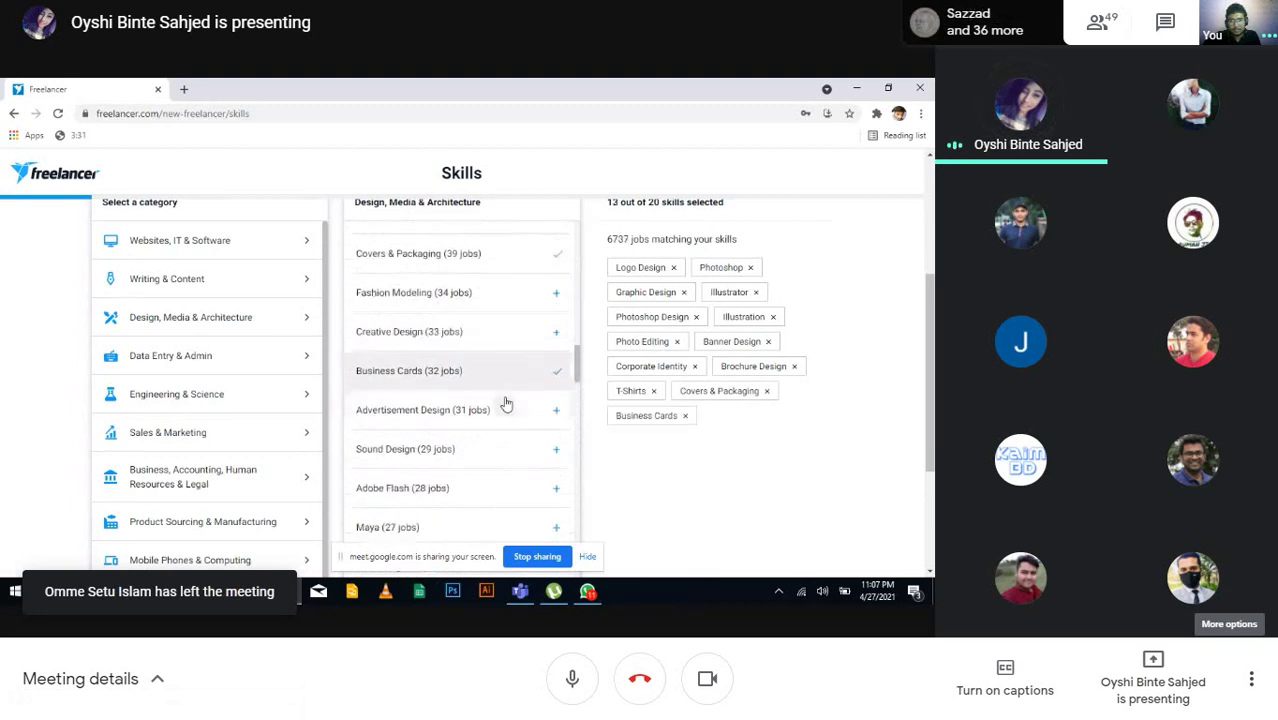
scroll(506, 404, "down", 2)
scroll(506, 404, "down", 4)
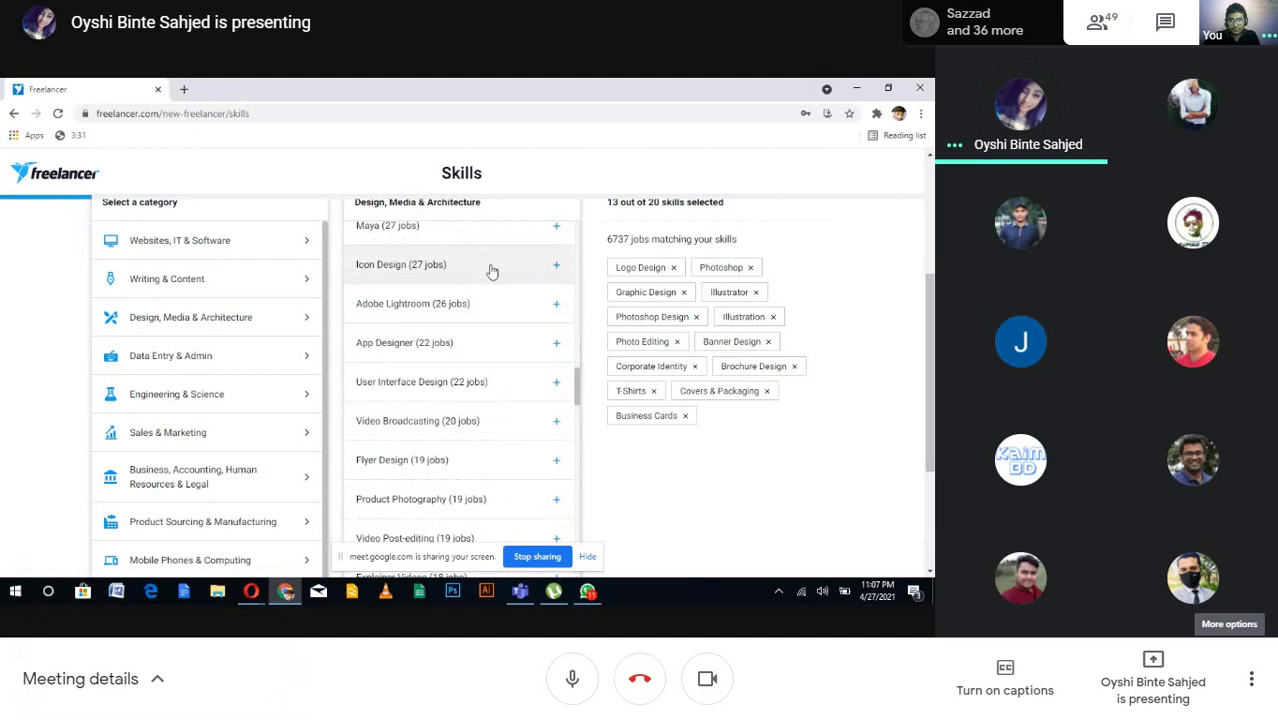
left_click(491, 266)
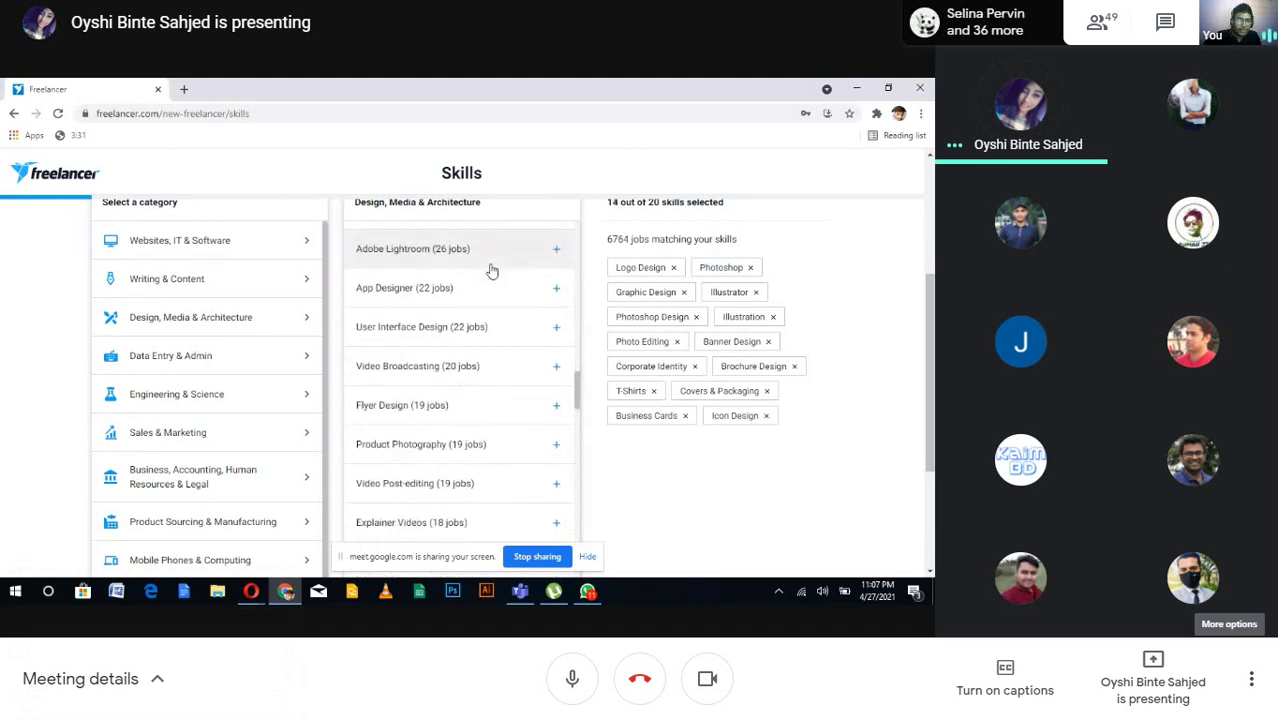
scroll(491, 270, "up", 1)
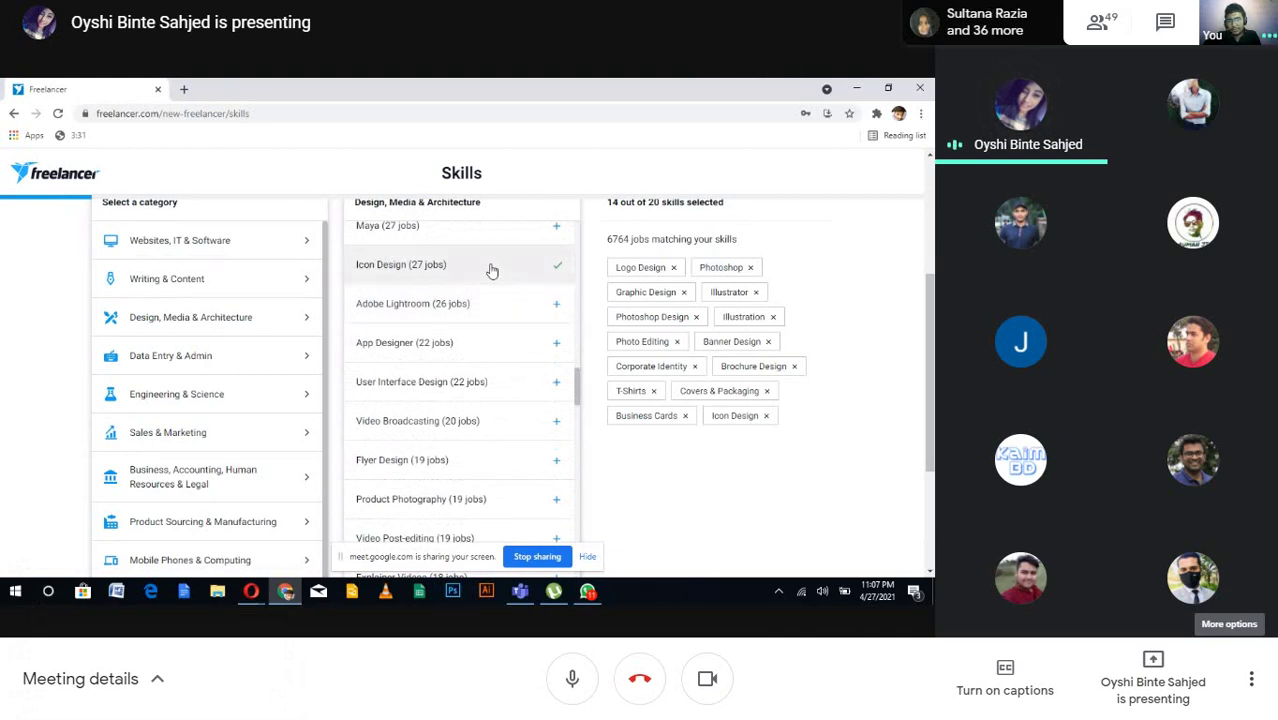
- Add Flyer Design and Poster Design as profile skills
left_click(470, 462)
scroll(470, 468, "down", 1)
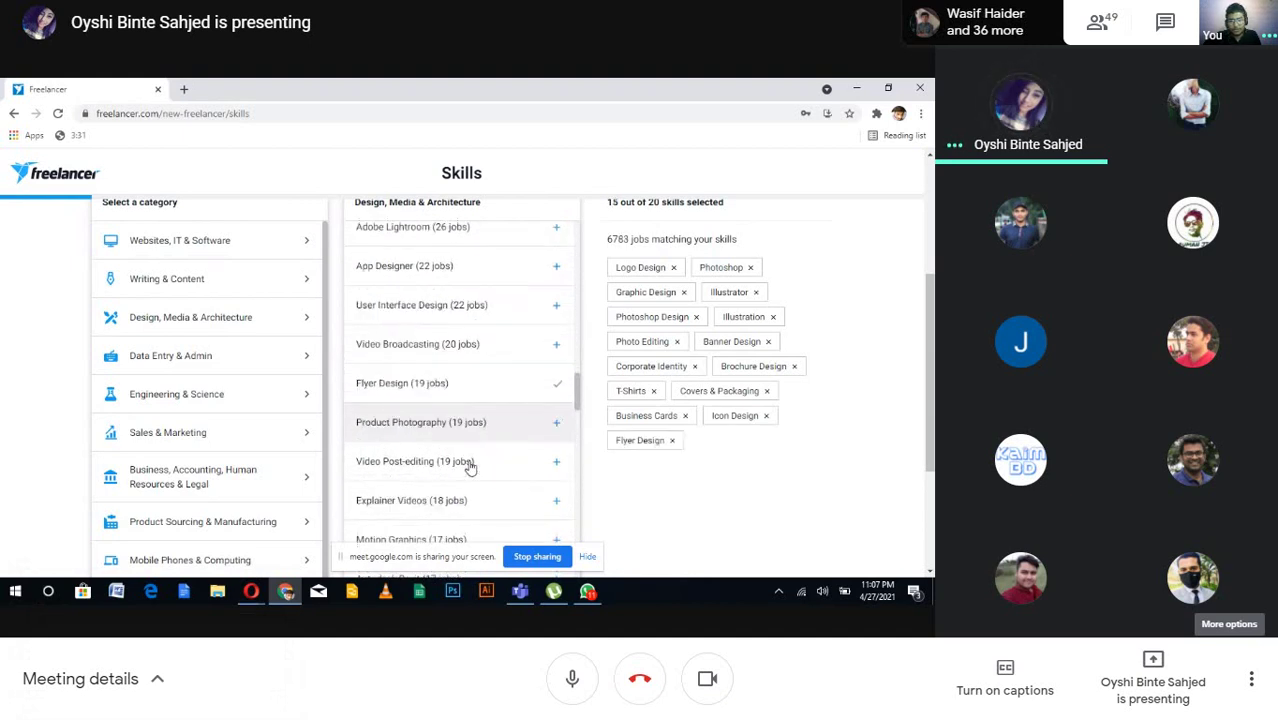
scroll(470, 468, "down", 2)
scroll(470, 468, "down", 1)
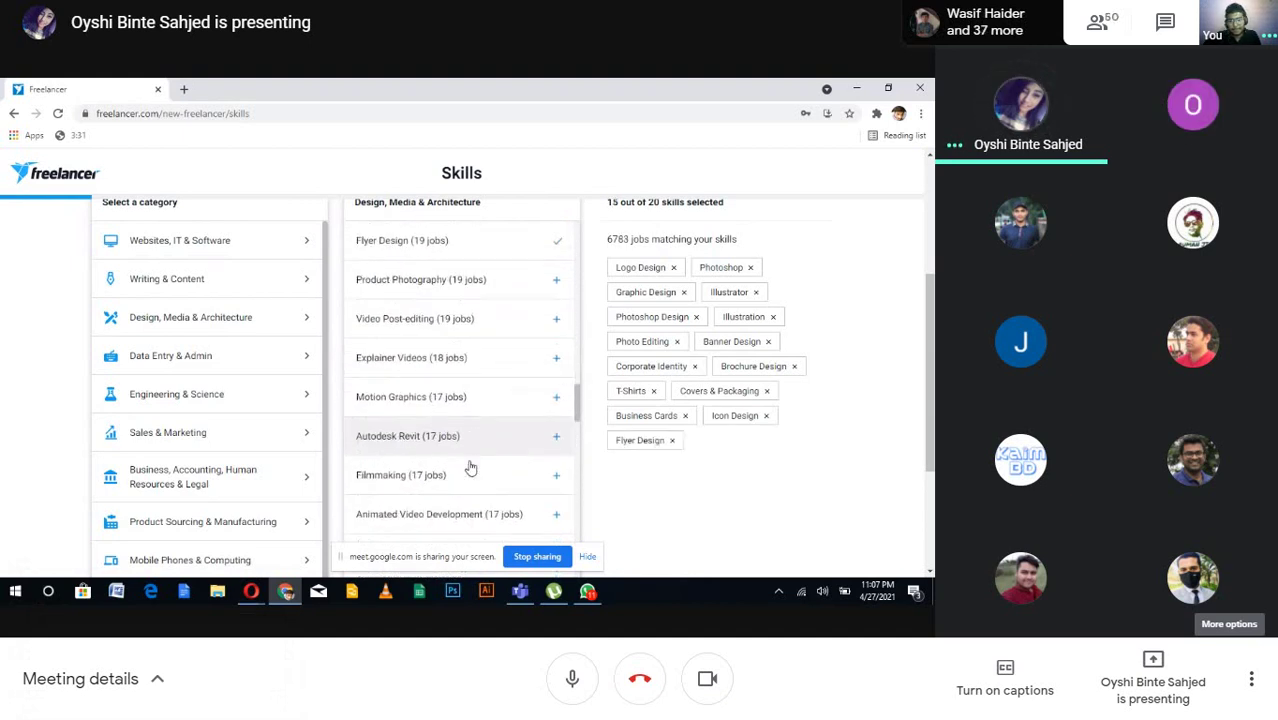
scroll(470, 468, "down", 2)
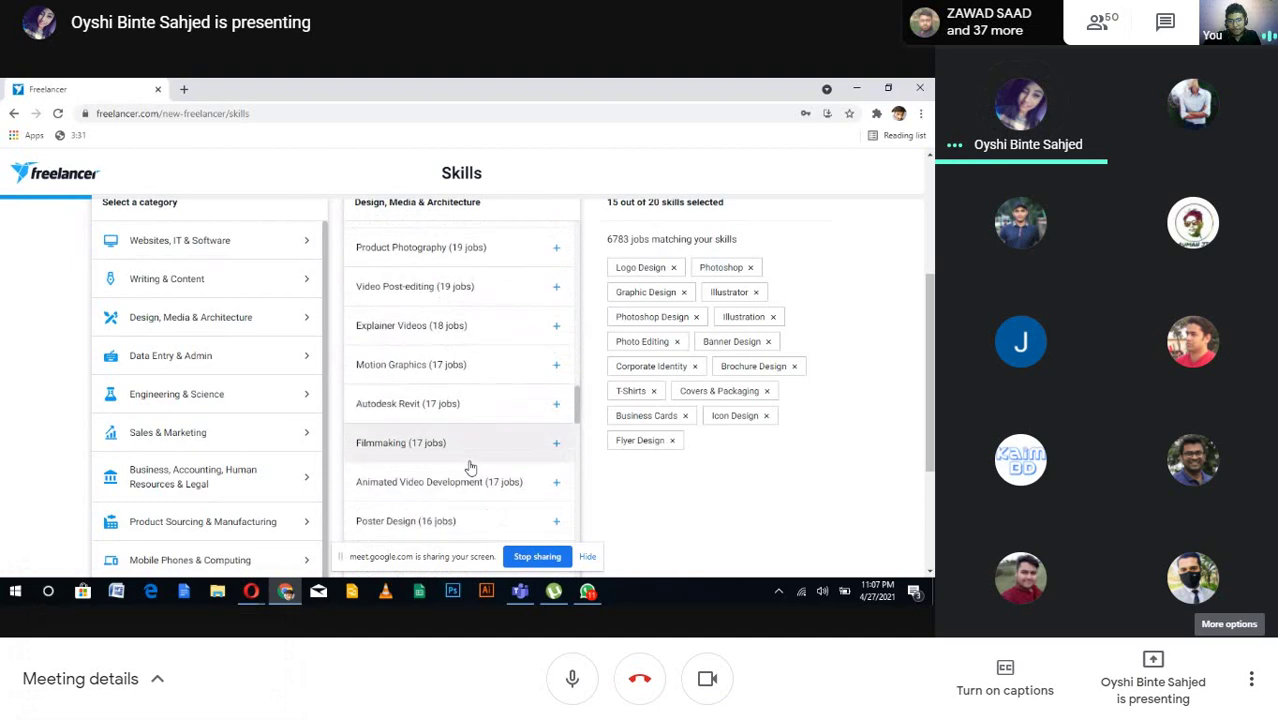
scroll(470, 467, "down", 2)
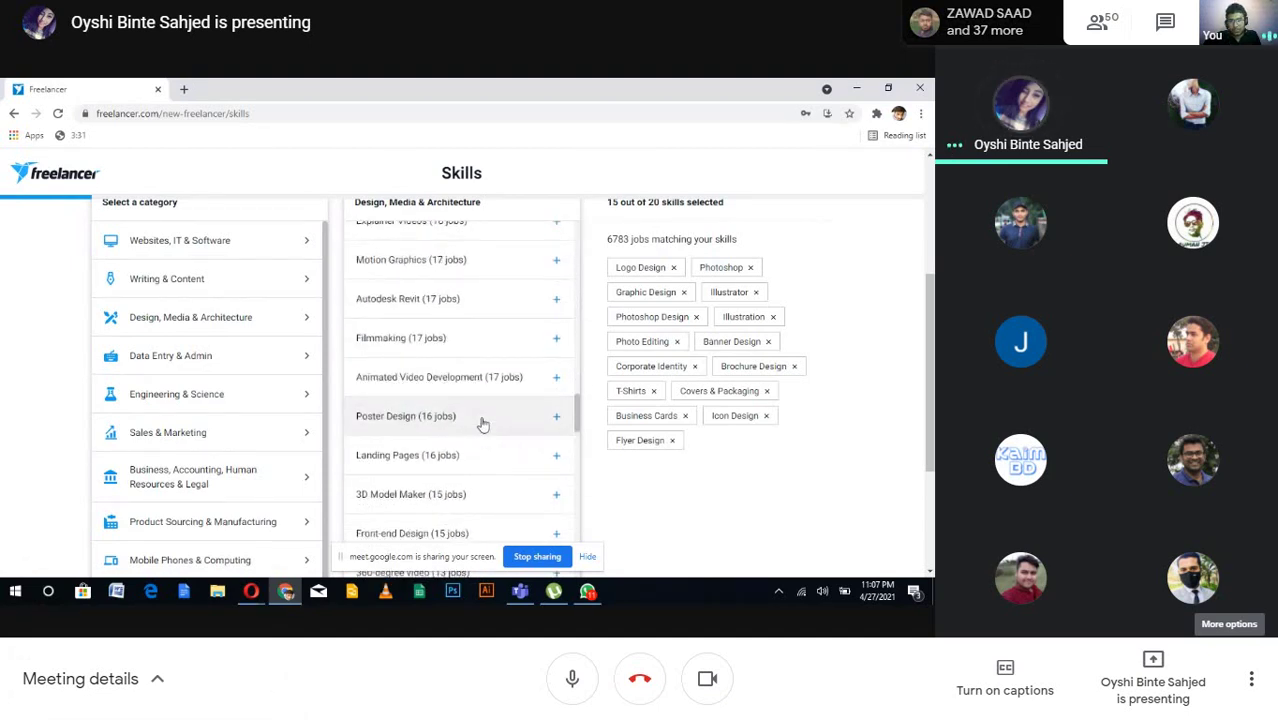
left_click(482, 421)
scroll(483, 424, "down", 3)
scroll(483, 425, "down", 1)
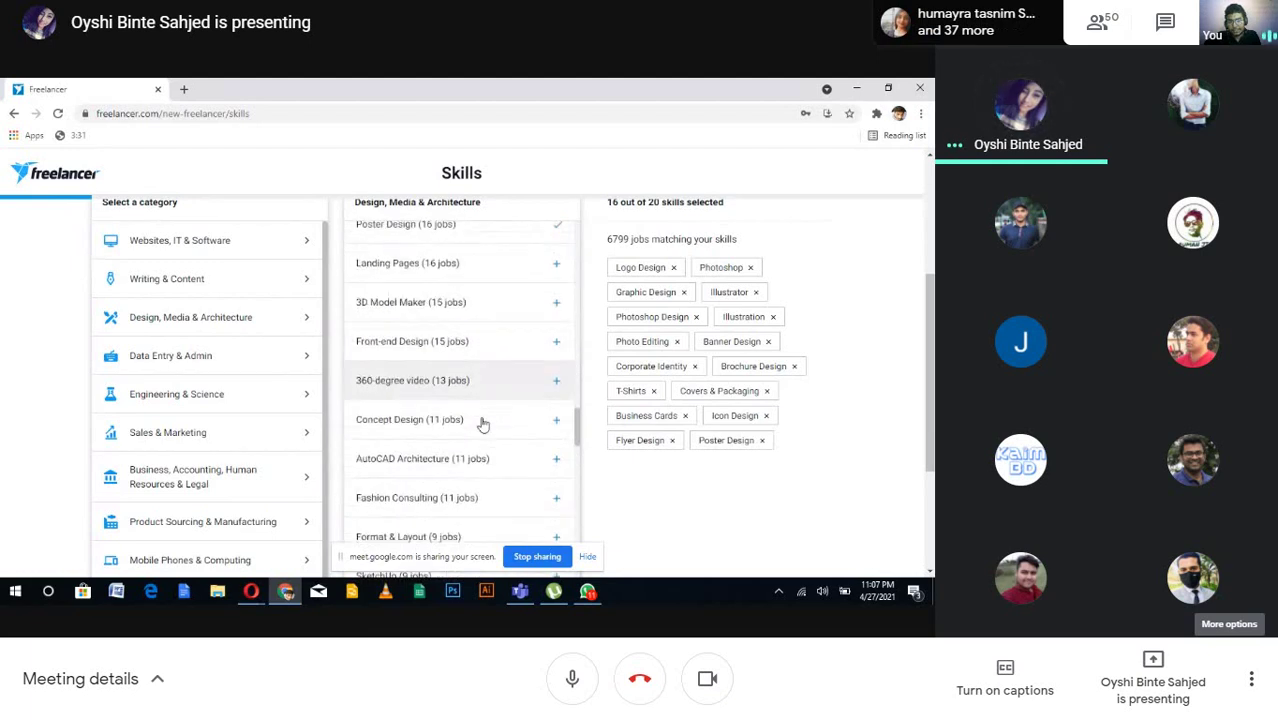
- Add Landing Pages and Graphic Art as profile skills
left_click(502, 264)
scroll(502, 267, "down", 1)
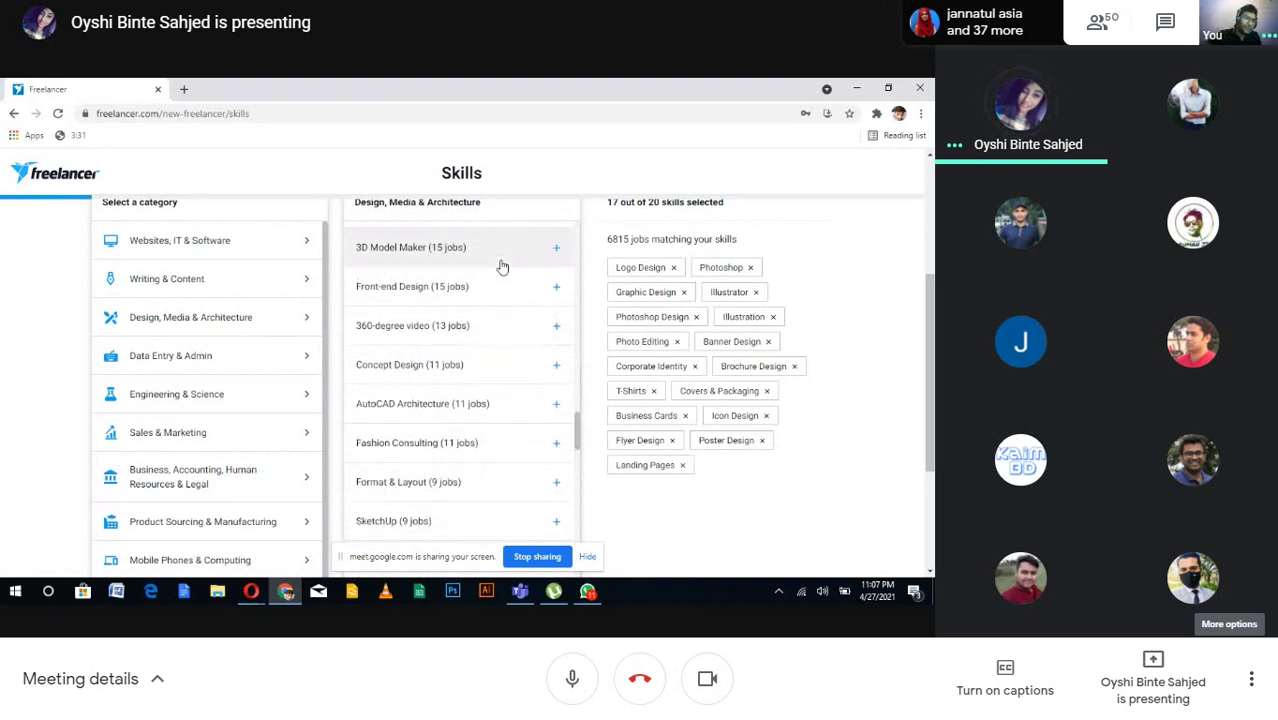
scroll(502, 267, "down", 1)
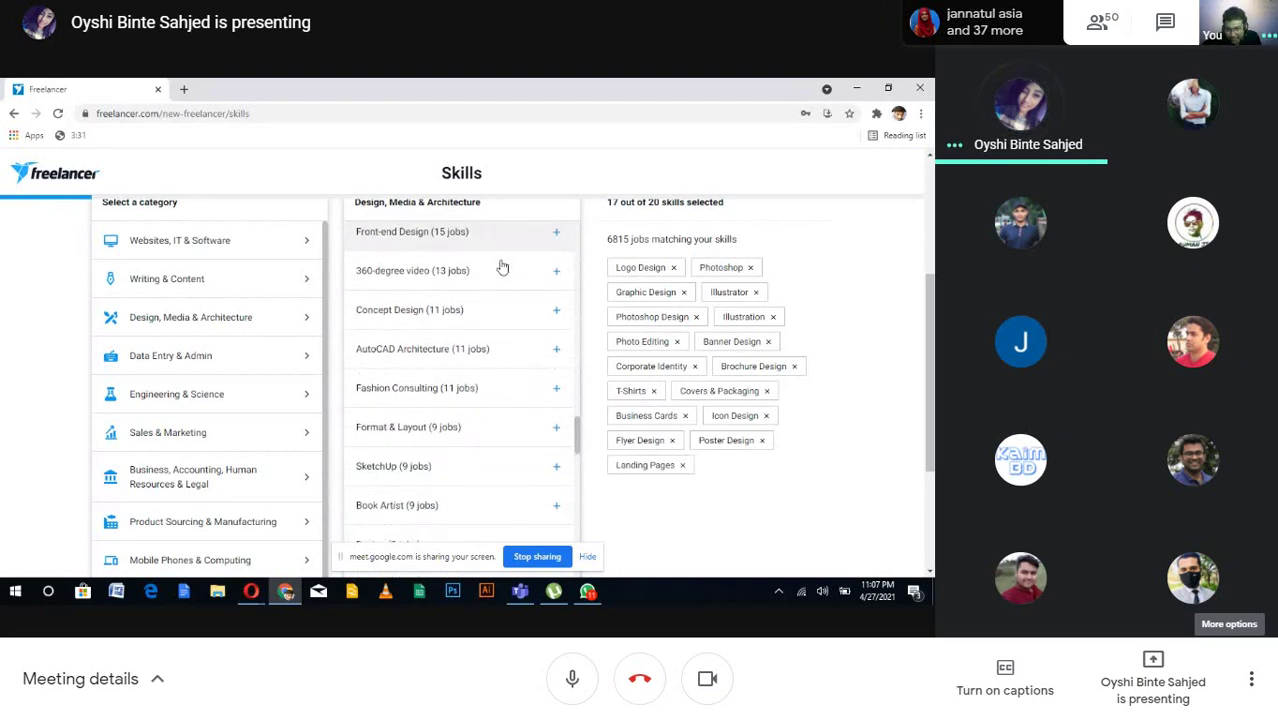
scroll(502, 267, "down", 1)
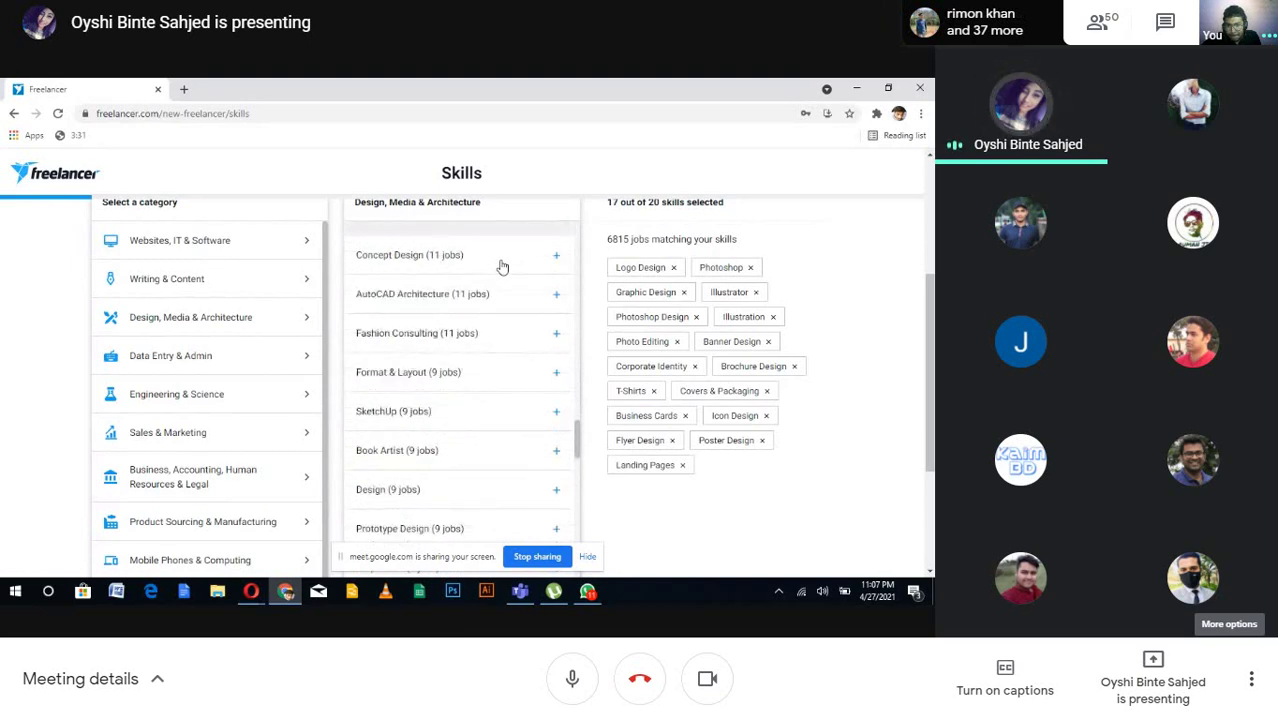
scroll(502, 267, "down", 1)
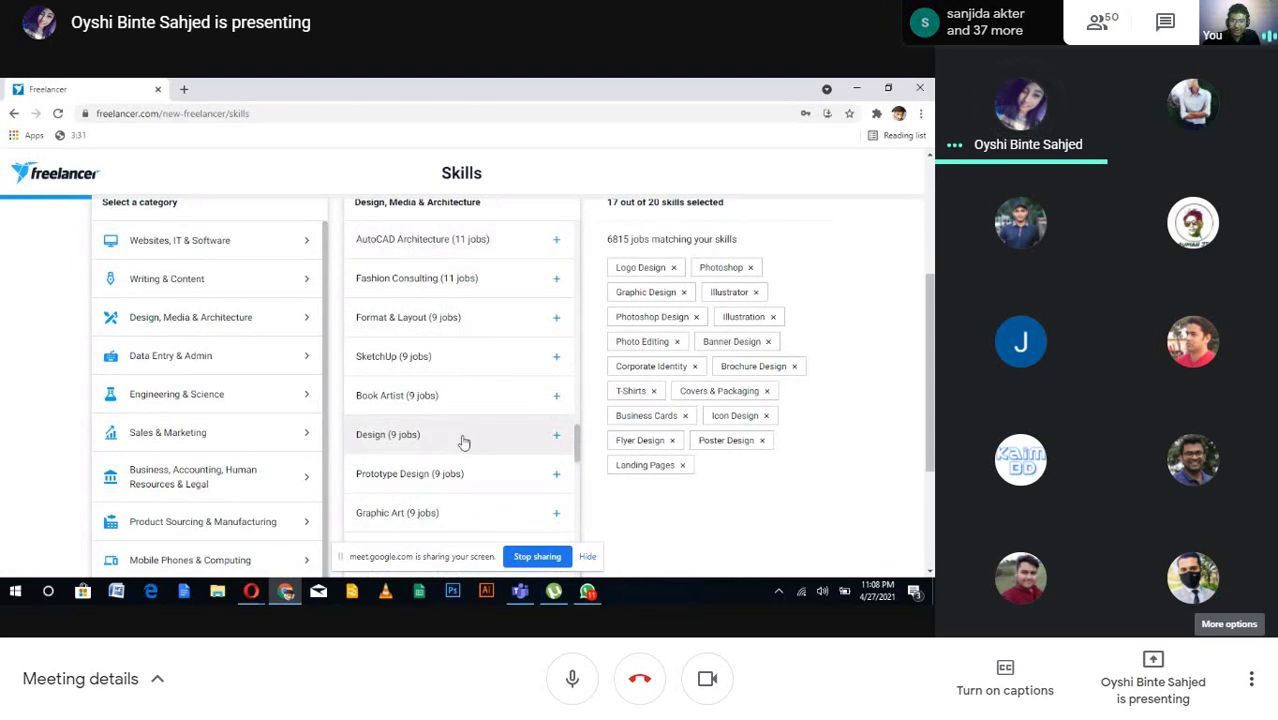
scroll(463, 442, "down", 1)
scroll(463, 442, "down", 4)
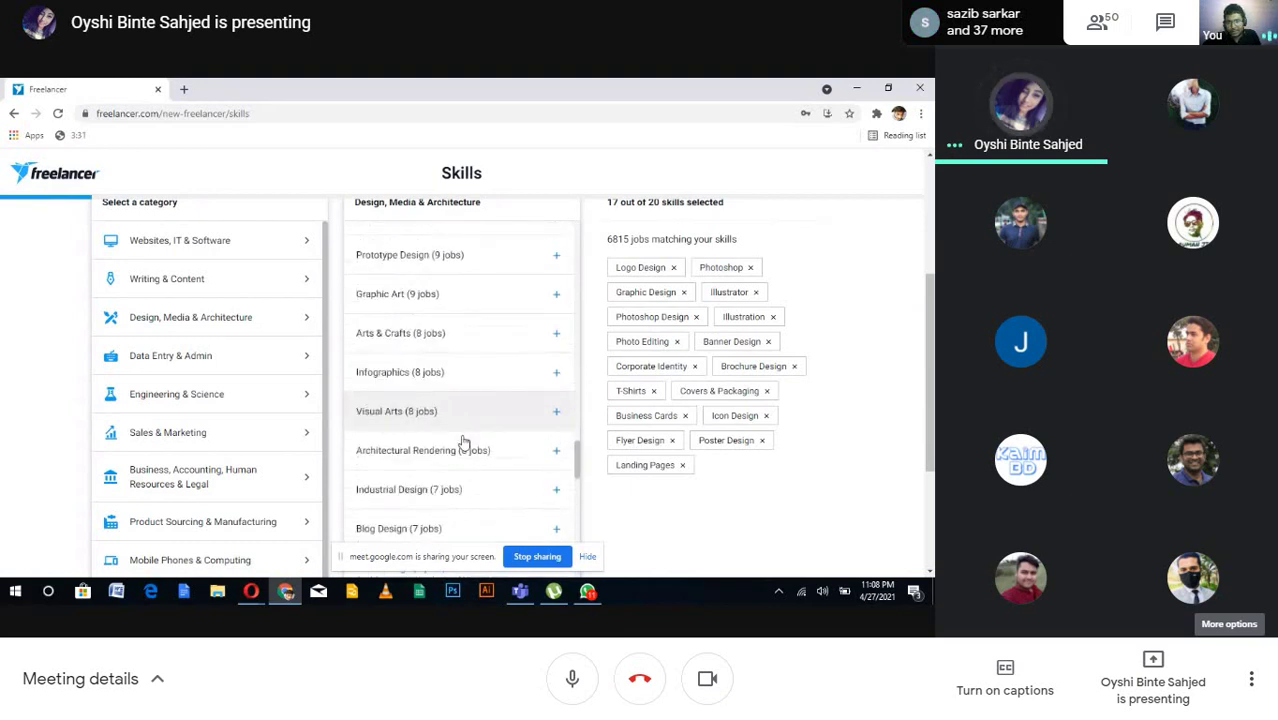
scroll(519, 298, "down", 1)
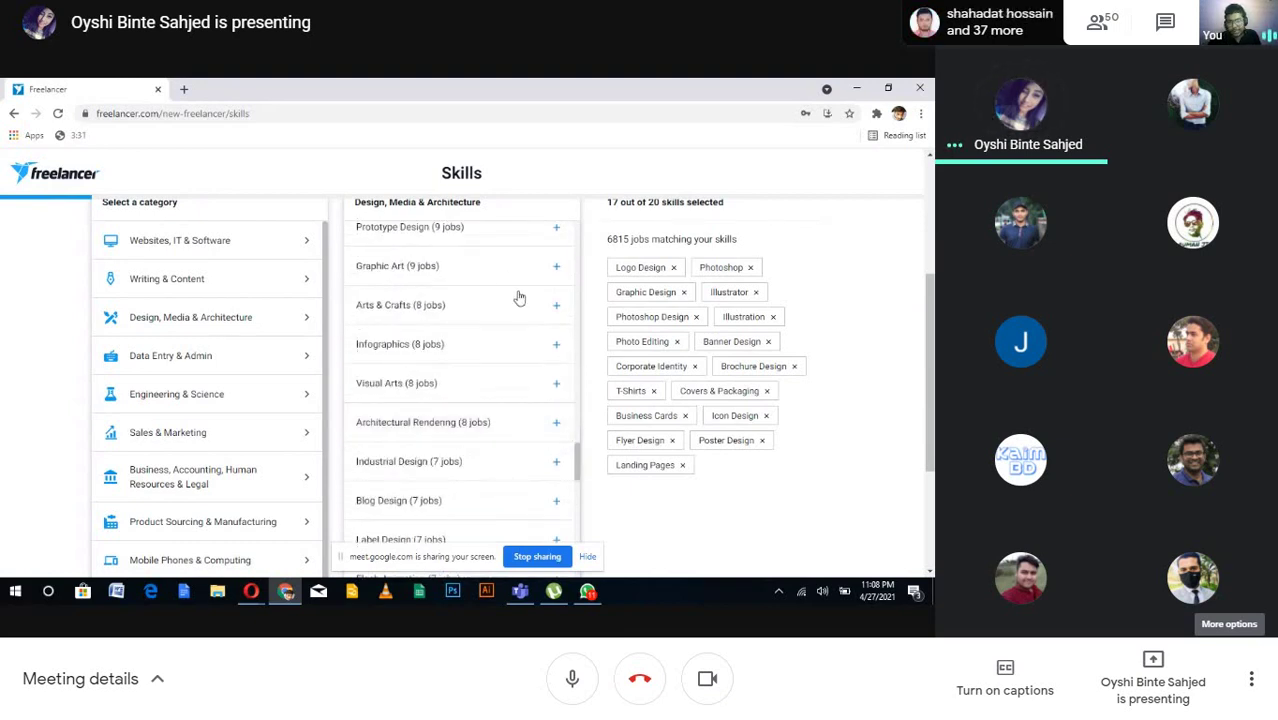
left_click(504, 273)
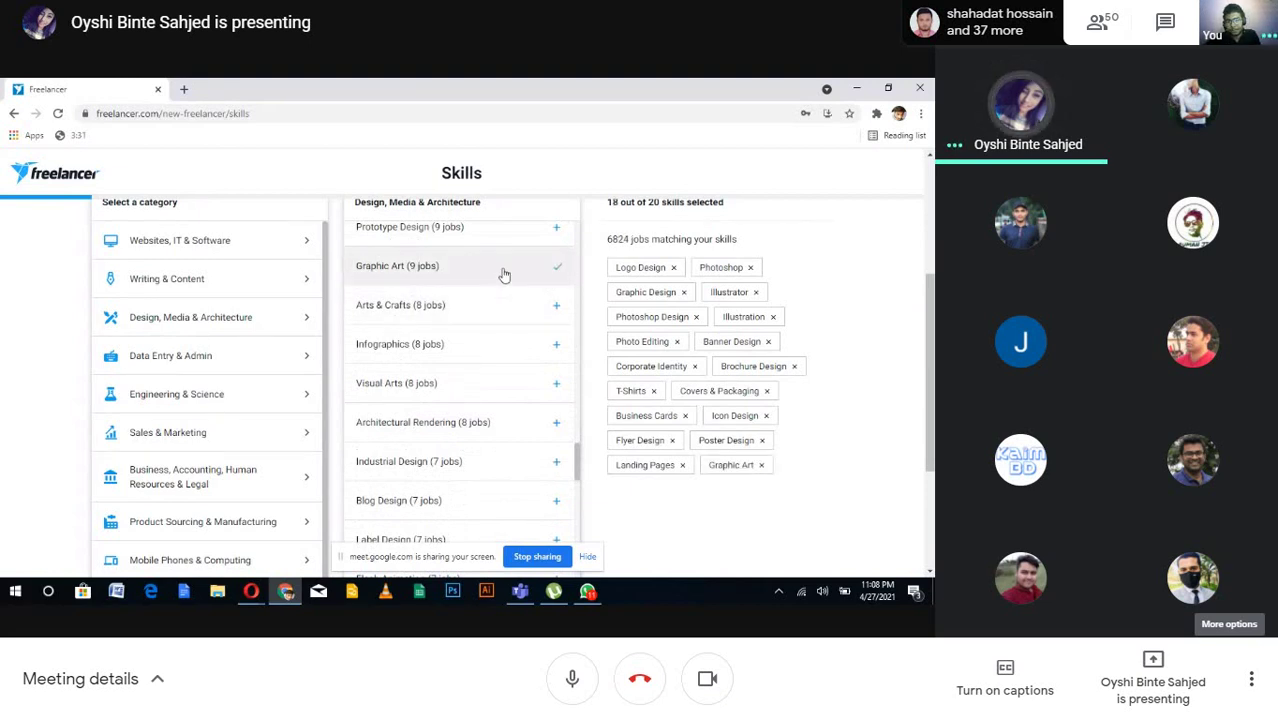
- Deselect Graphic Art and add Stationery Design in its place
left_click(504, 273)
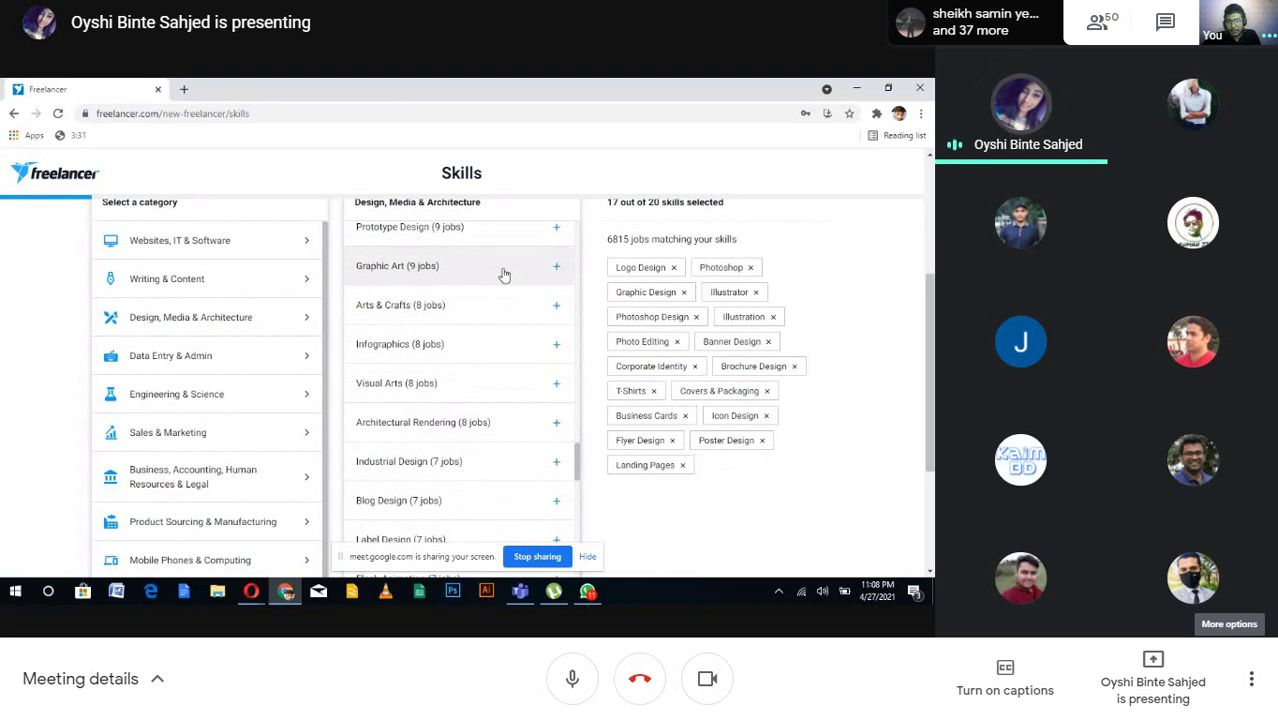
scroll(522, 362, "down", 1)
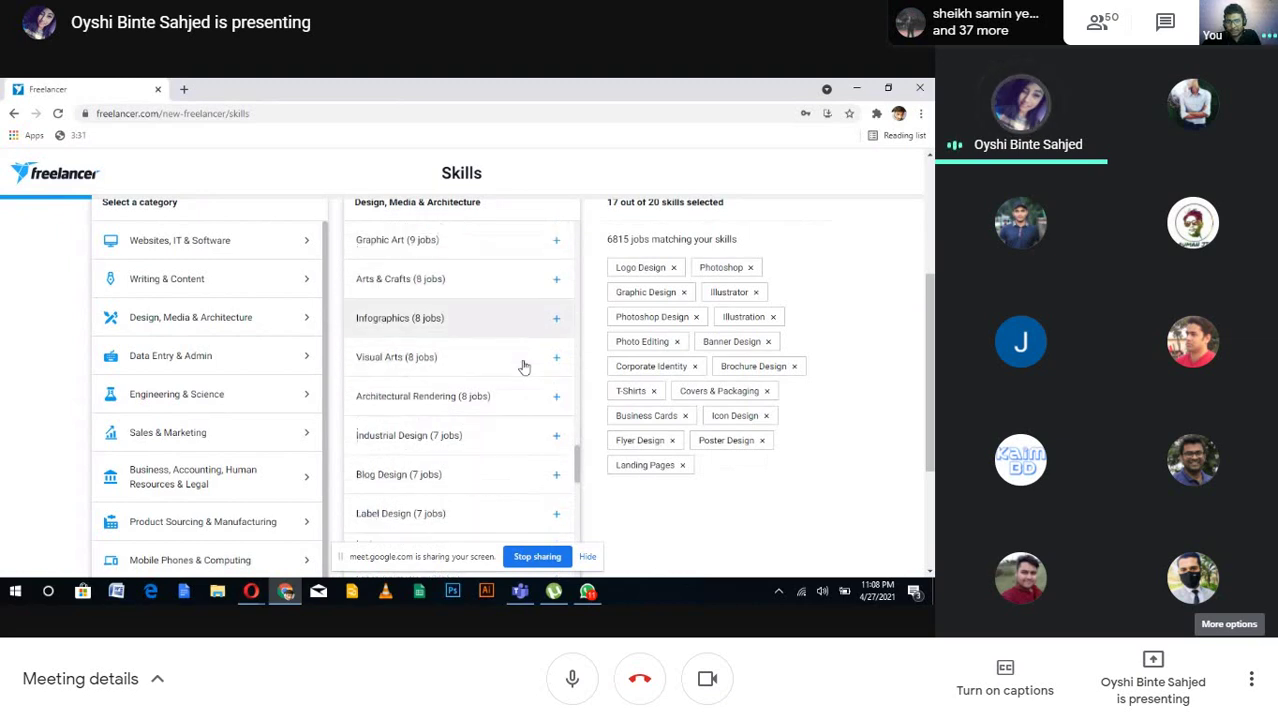
scroll(522, 367, "down", 2)
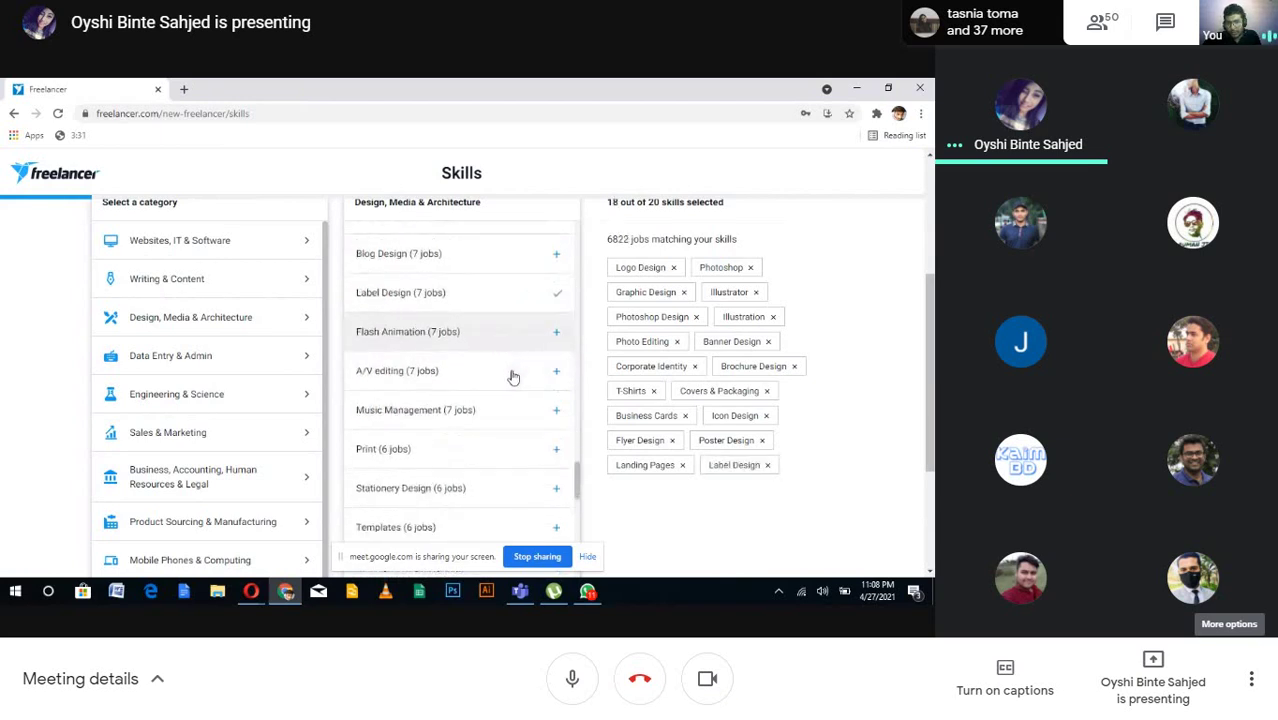
scroll(512, 376, "down", 1)
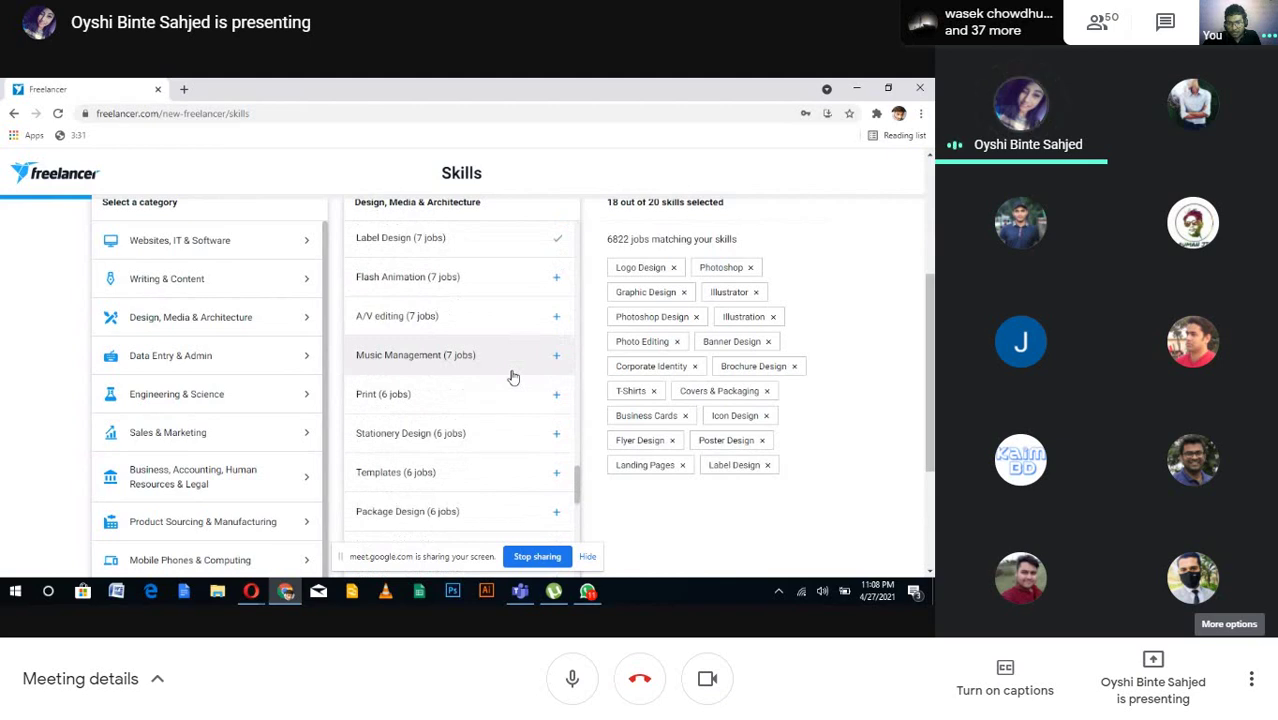
scroll(512, 377, "down", 1)
scroll(512, 377, "down", 1)
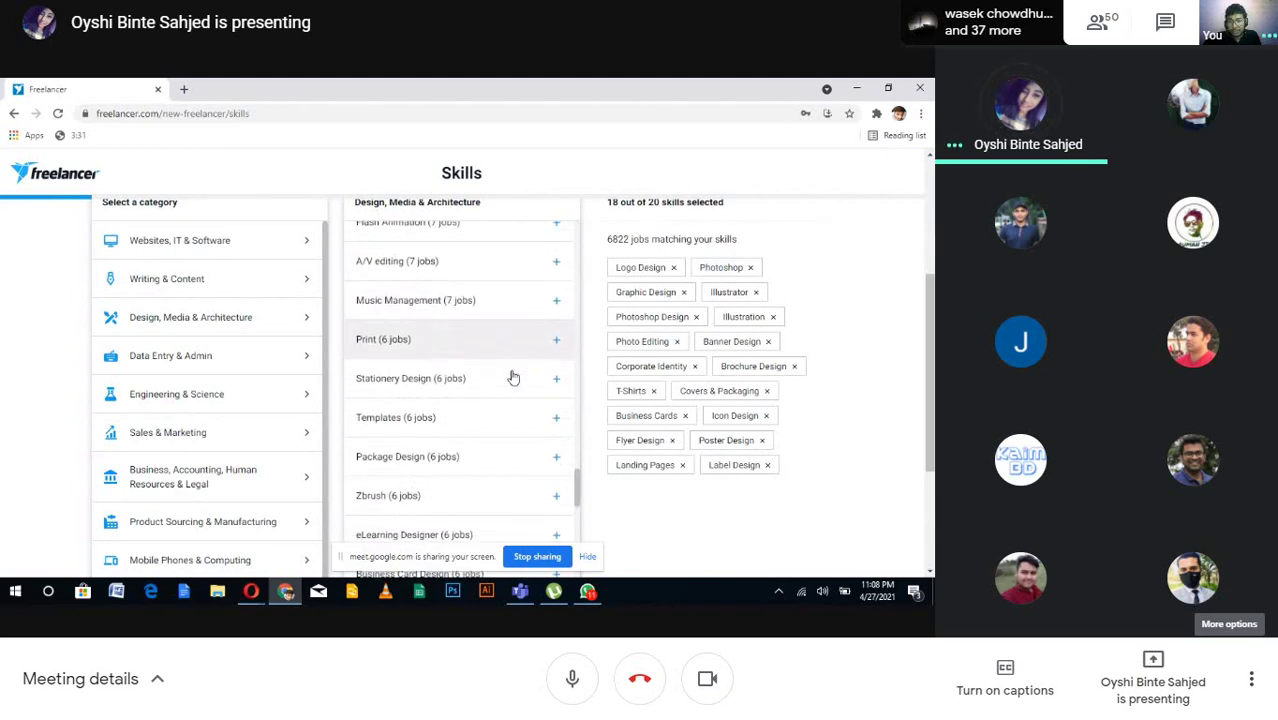
left_click(511, 379)
- Add Templates as the twentieth skill, completing 20 of 20
scroll(510, 384, "down", 1)
scroll(509, 386, "down", 2)
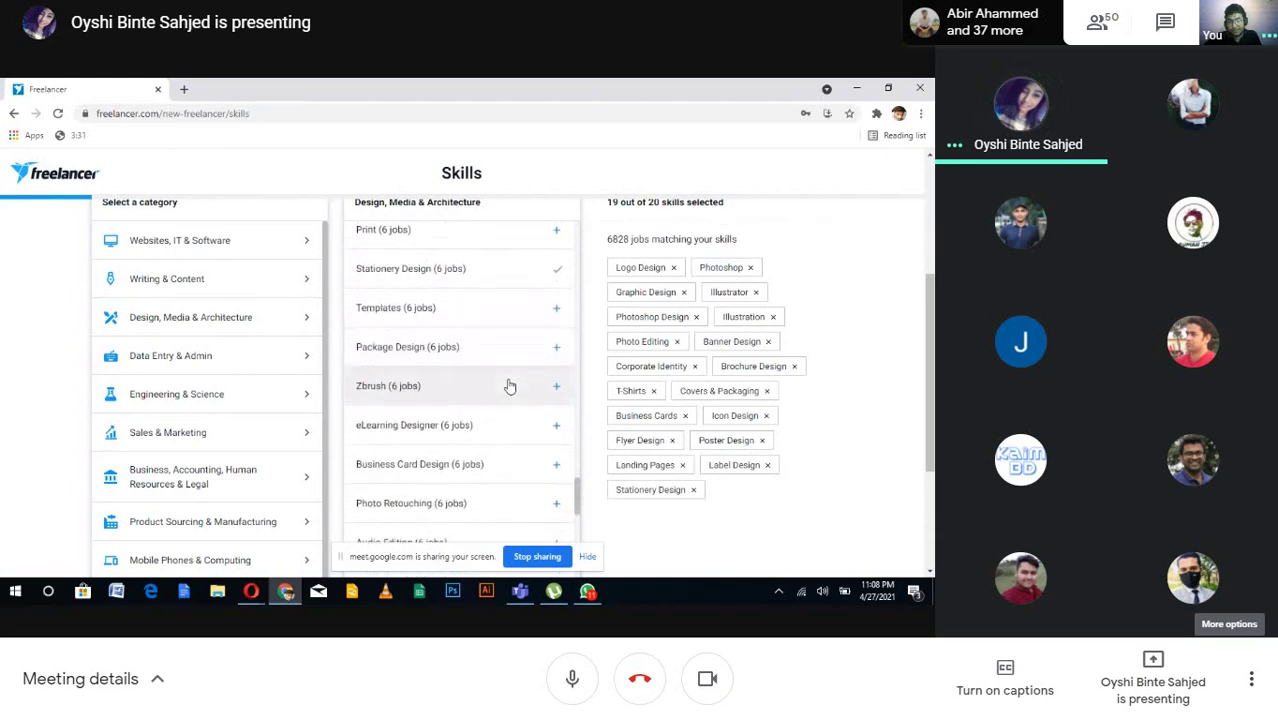
left_click(504, 314)
scroll(502, 318, "down", 1)
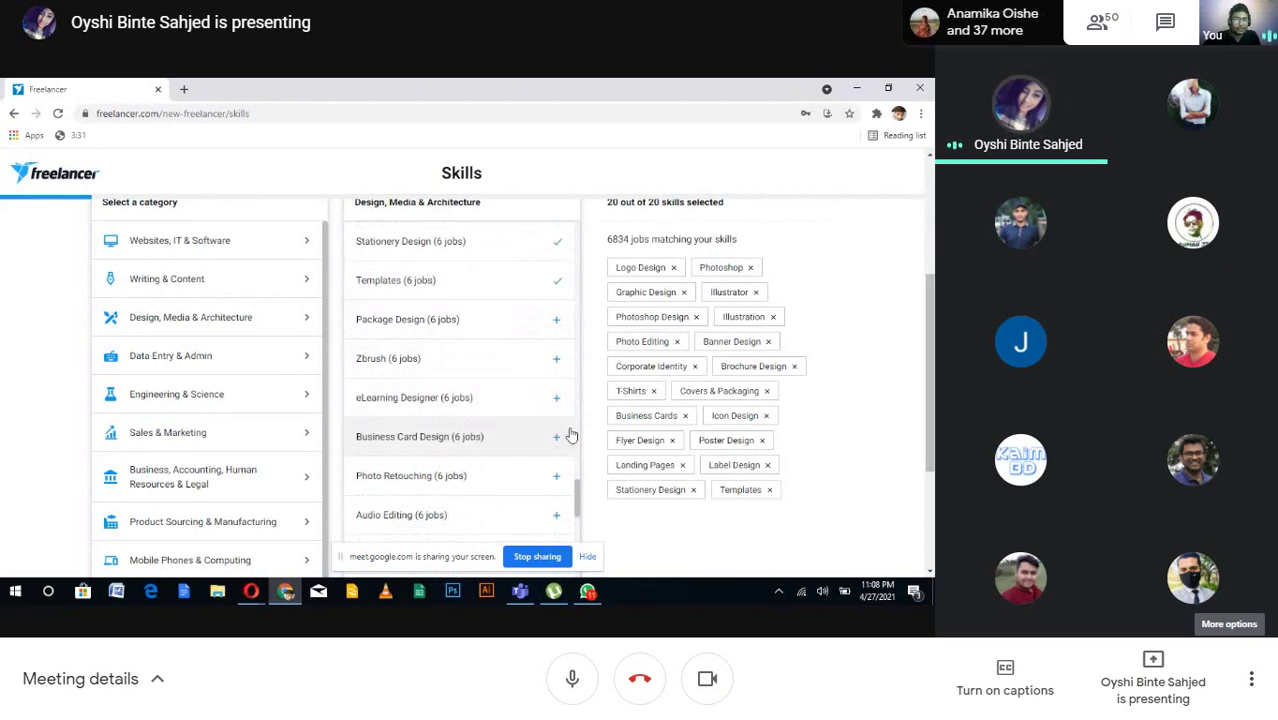
scroll(571, 434, "down", 3)
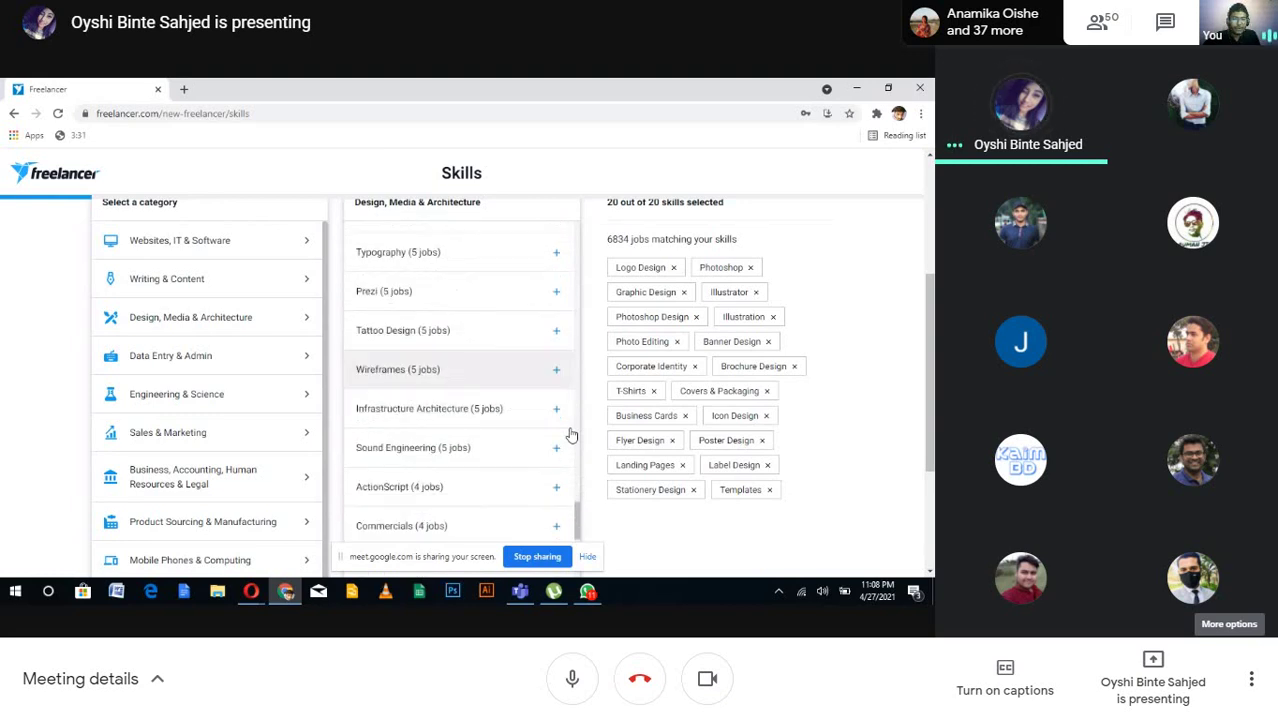
left_click_drag(931, 431, 931, 530)
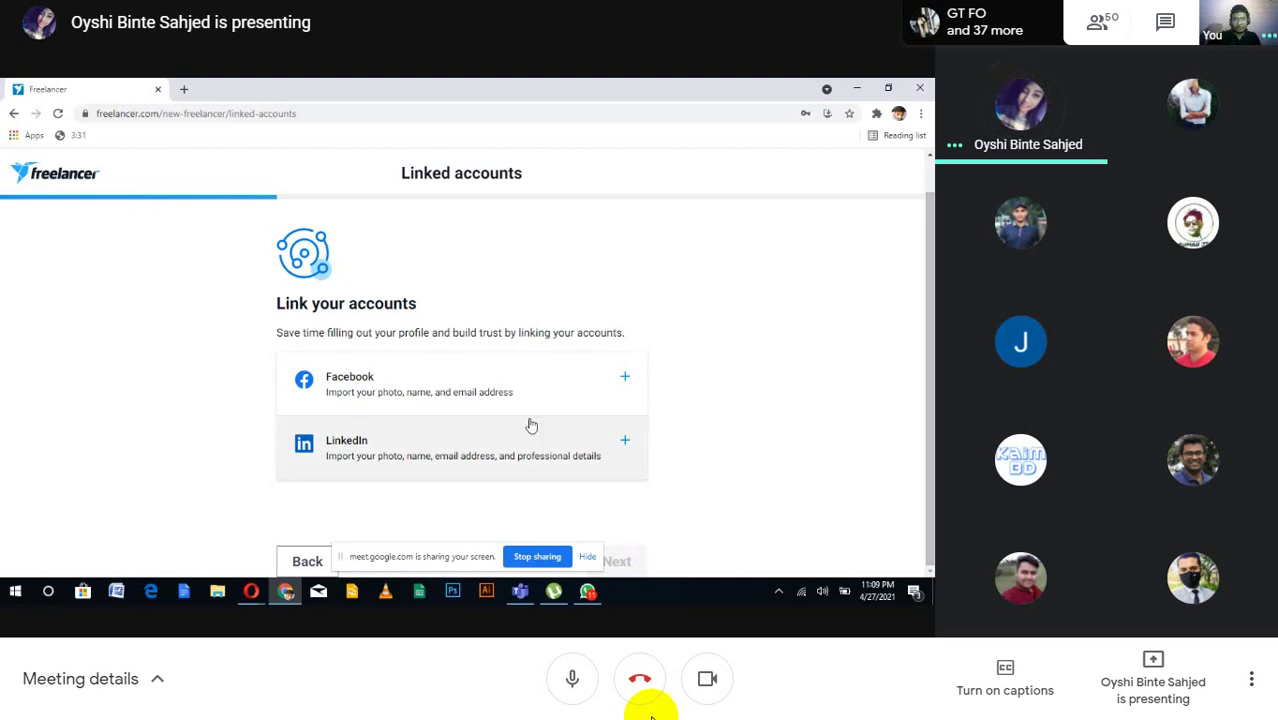
left_click(624, 380)
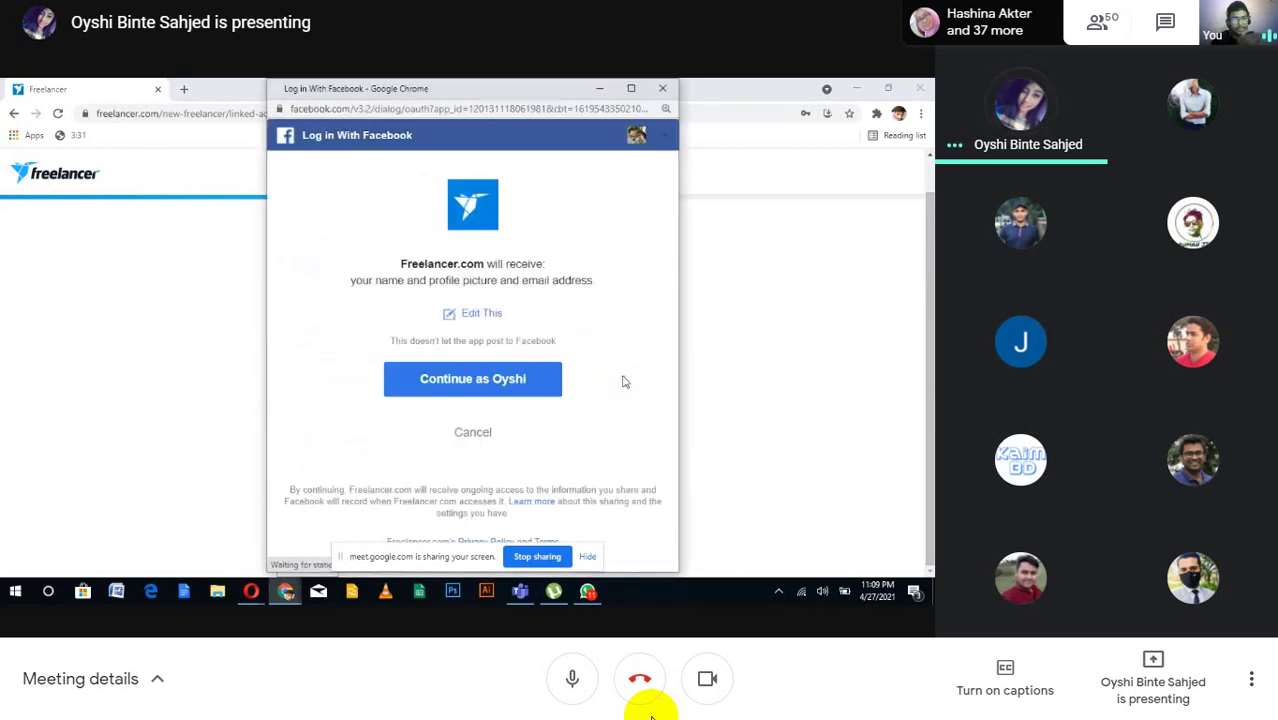
left_click(510, 385)
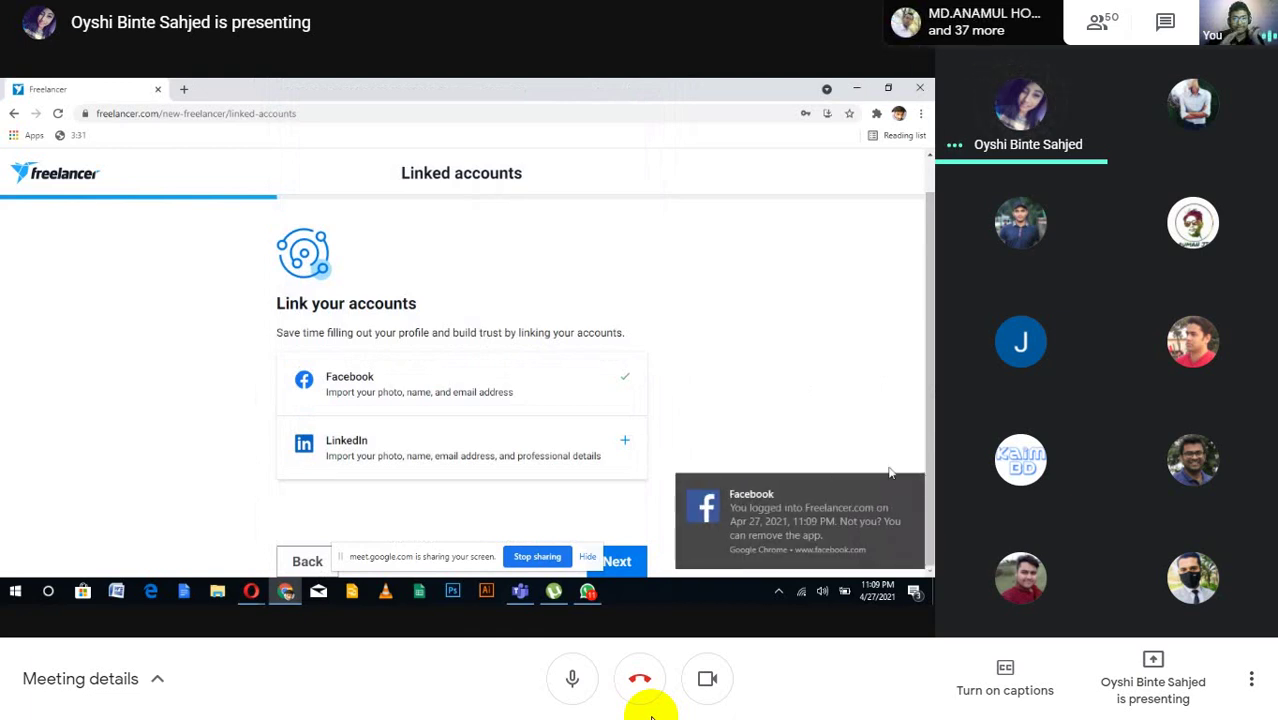
left_click(911, 484)
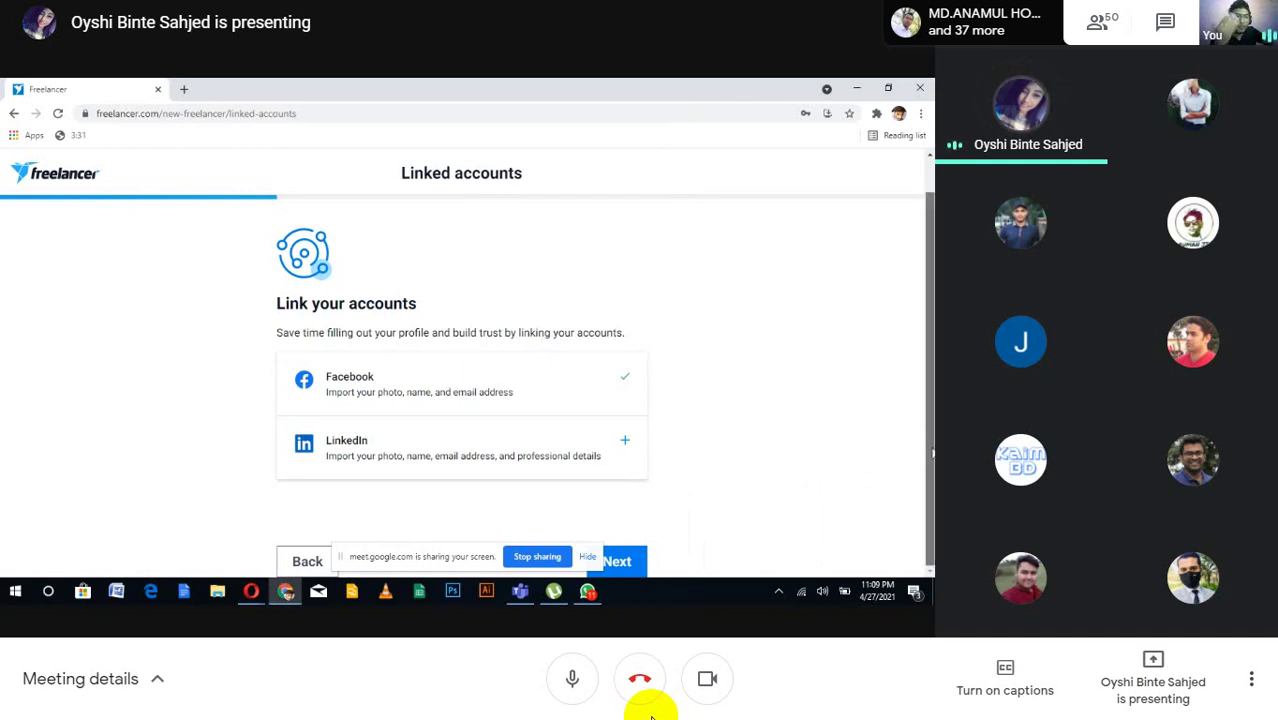
left_click_drag(392, 556, 56, 561)
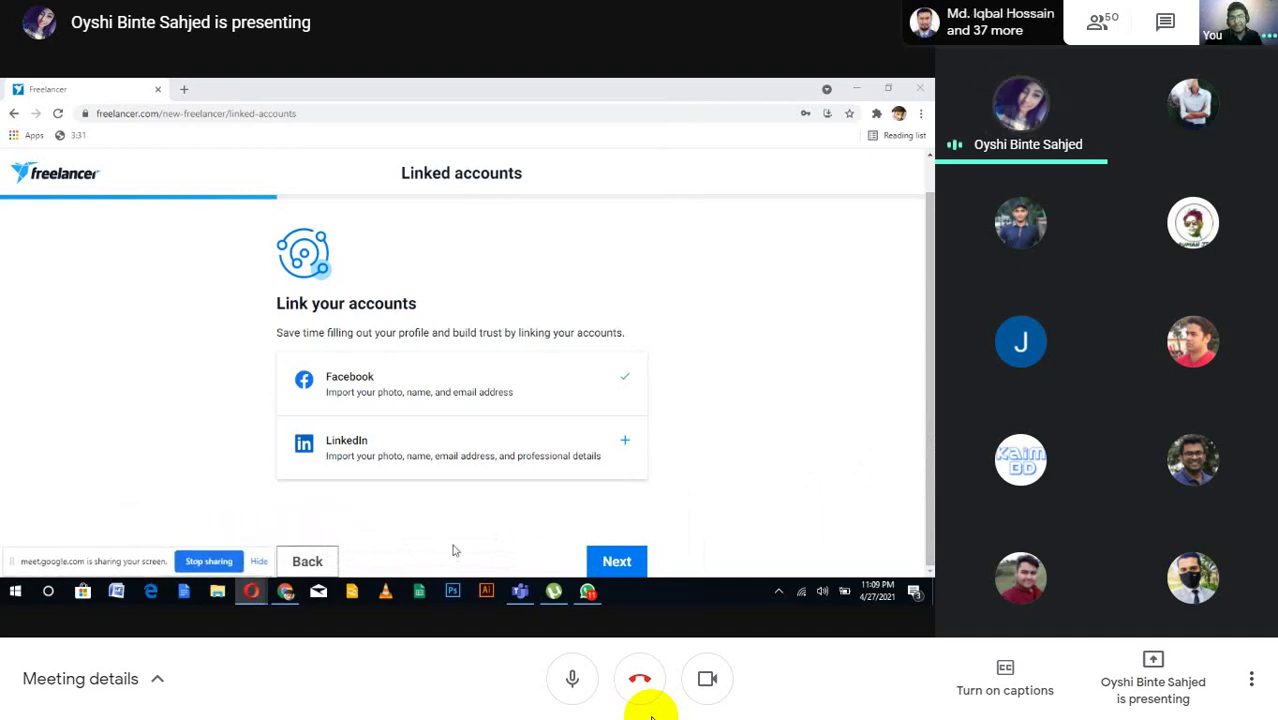
left_click(616, 561)
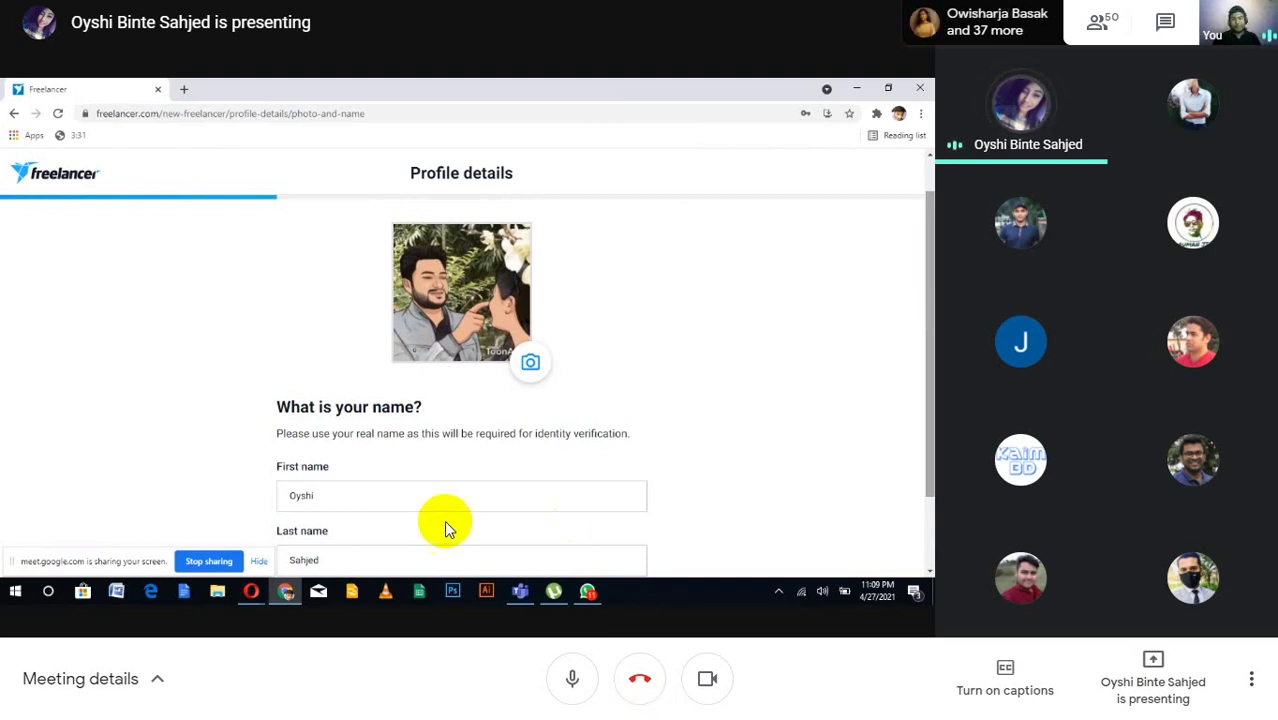
left_click(425, 350)
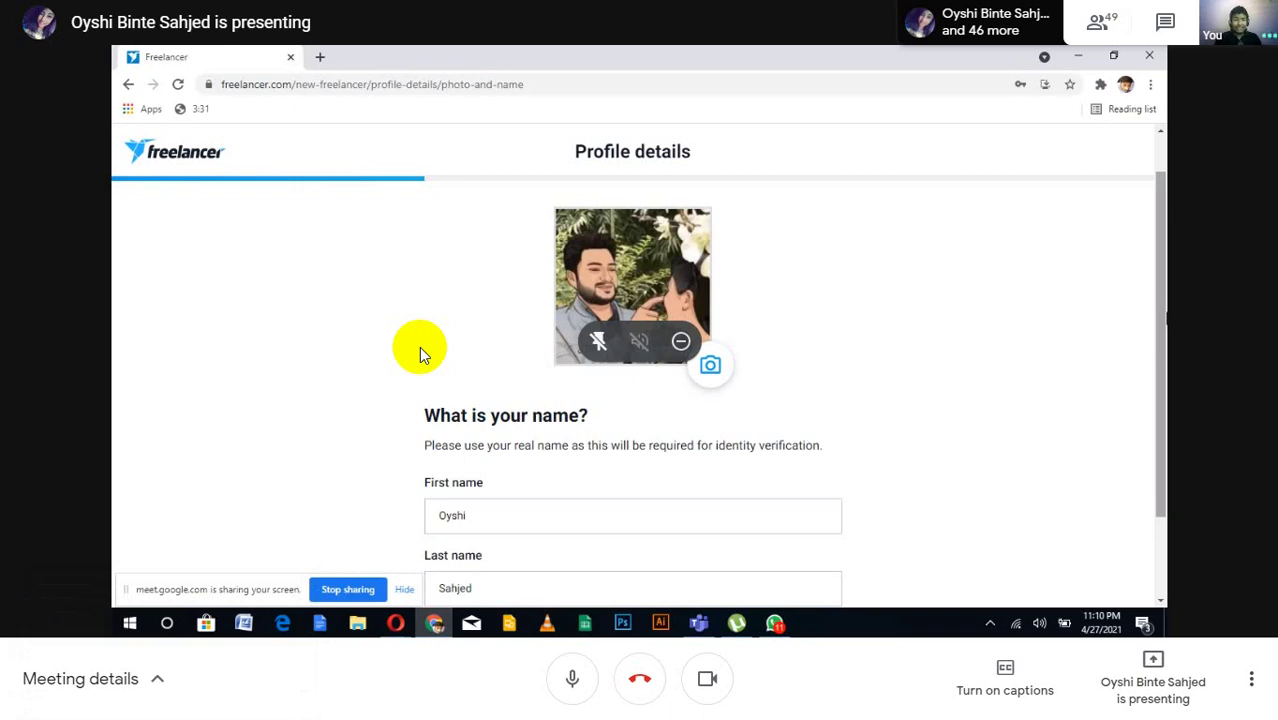
left_click(1097, 22)
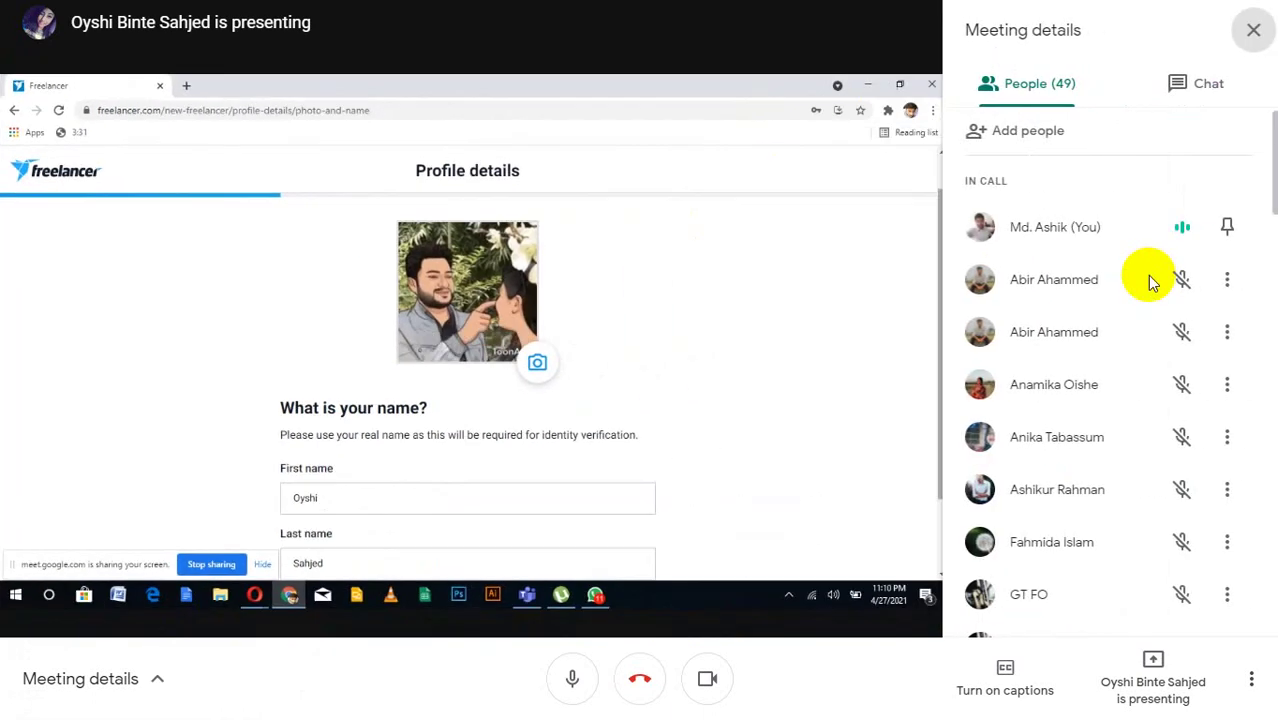
left_click(1253, 29)
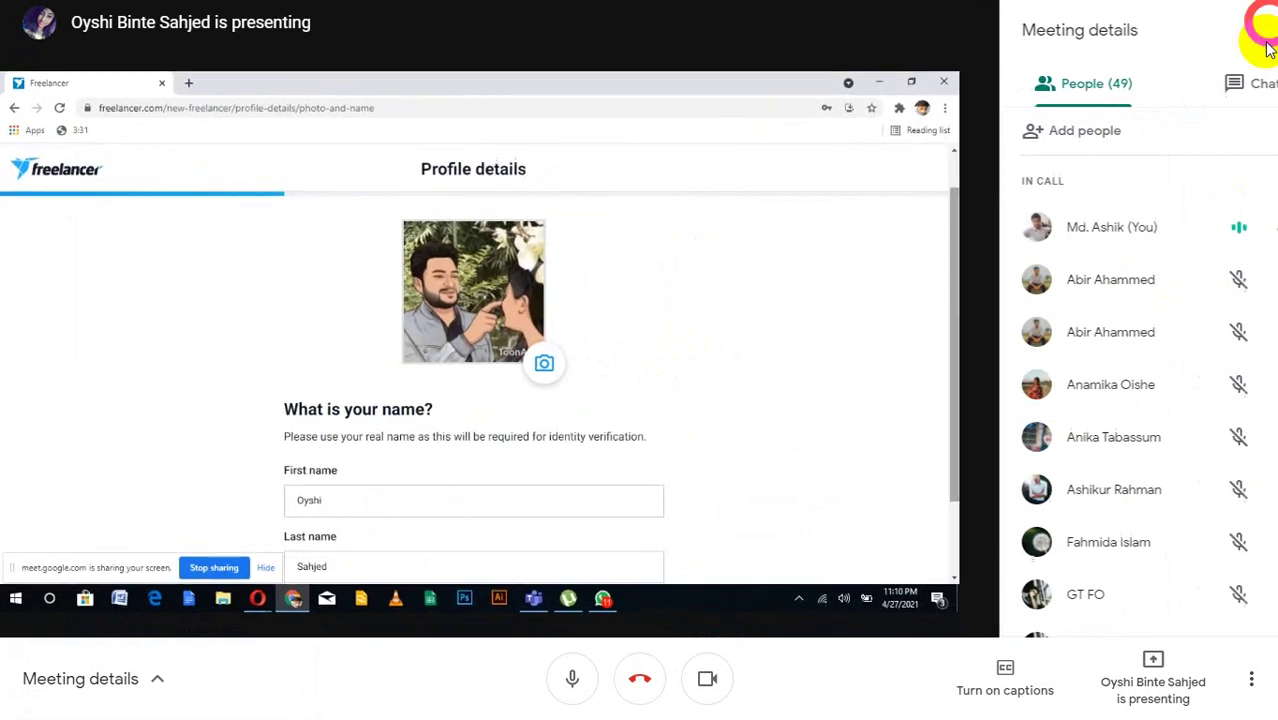
left_click(599, 350)
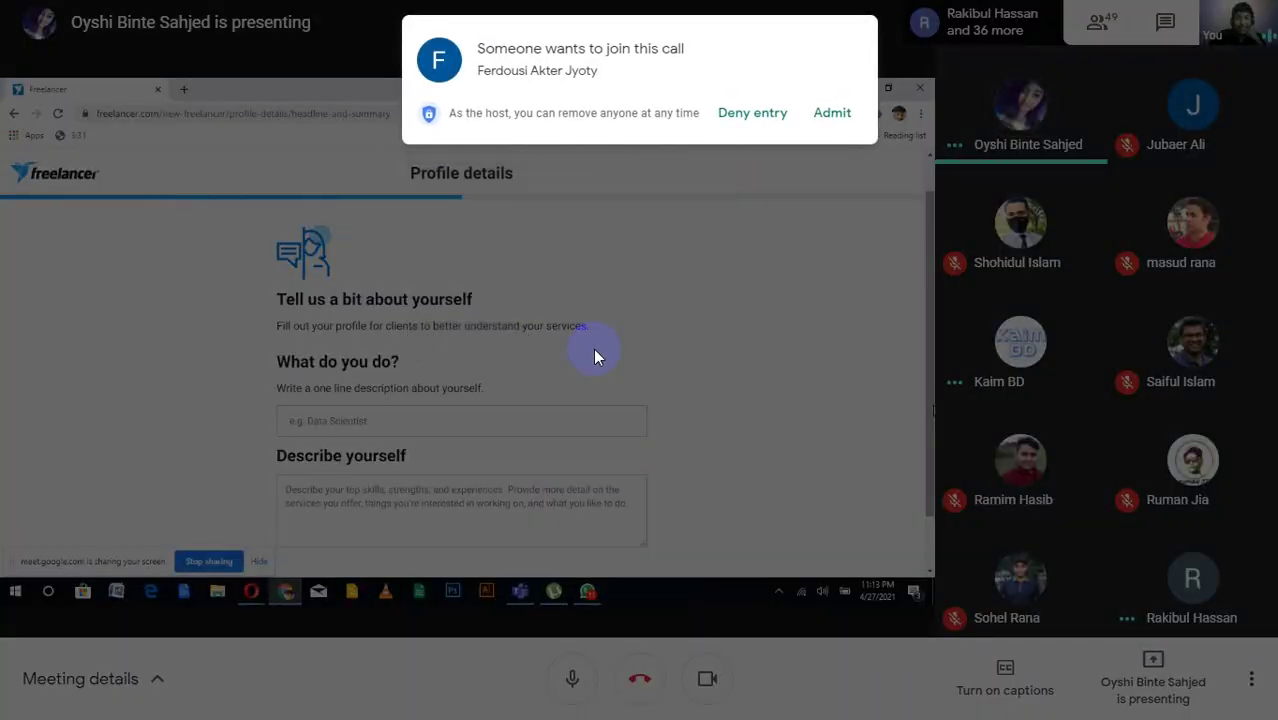
- Admit the person waiting on the 'Someone wants to join this call' prompt
left_click(832, 112)
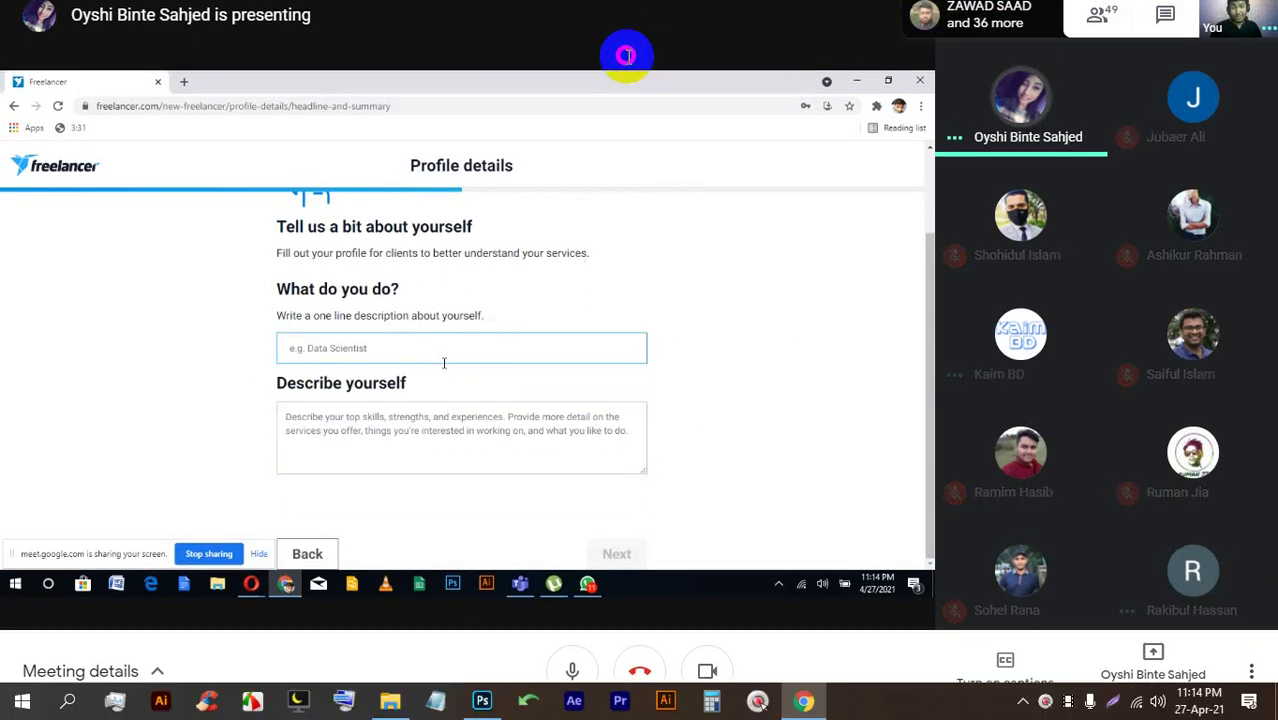
left_click(638, 63)
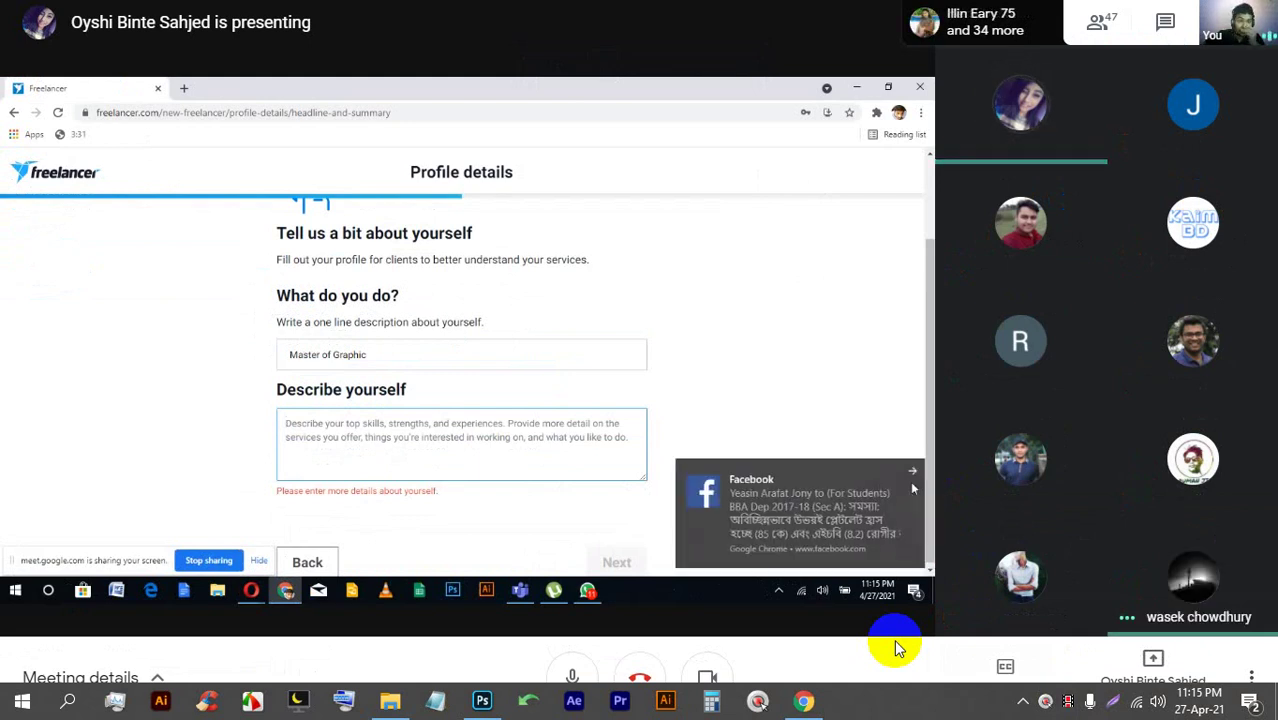
- Dismiss the Facebook notification, exit full screen, then restore full screen with F11
left_click(913, 475)
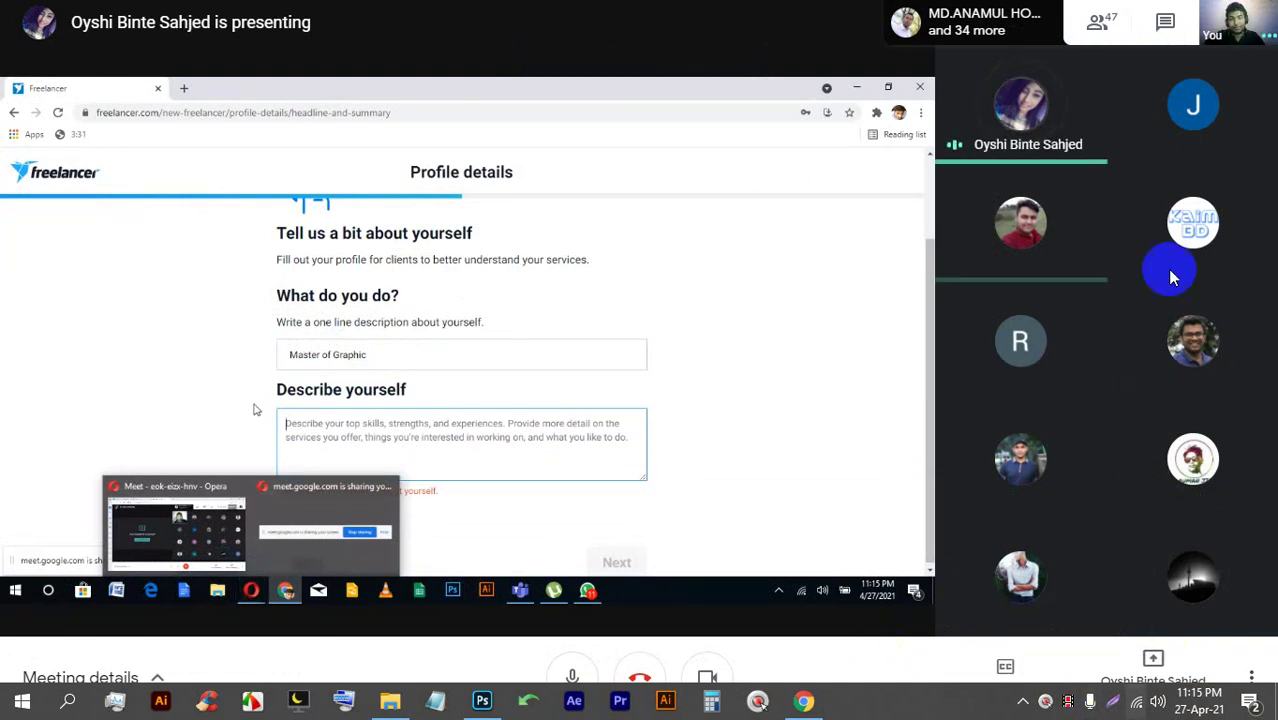
left_click(641, 52)
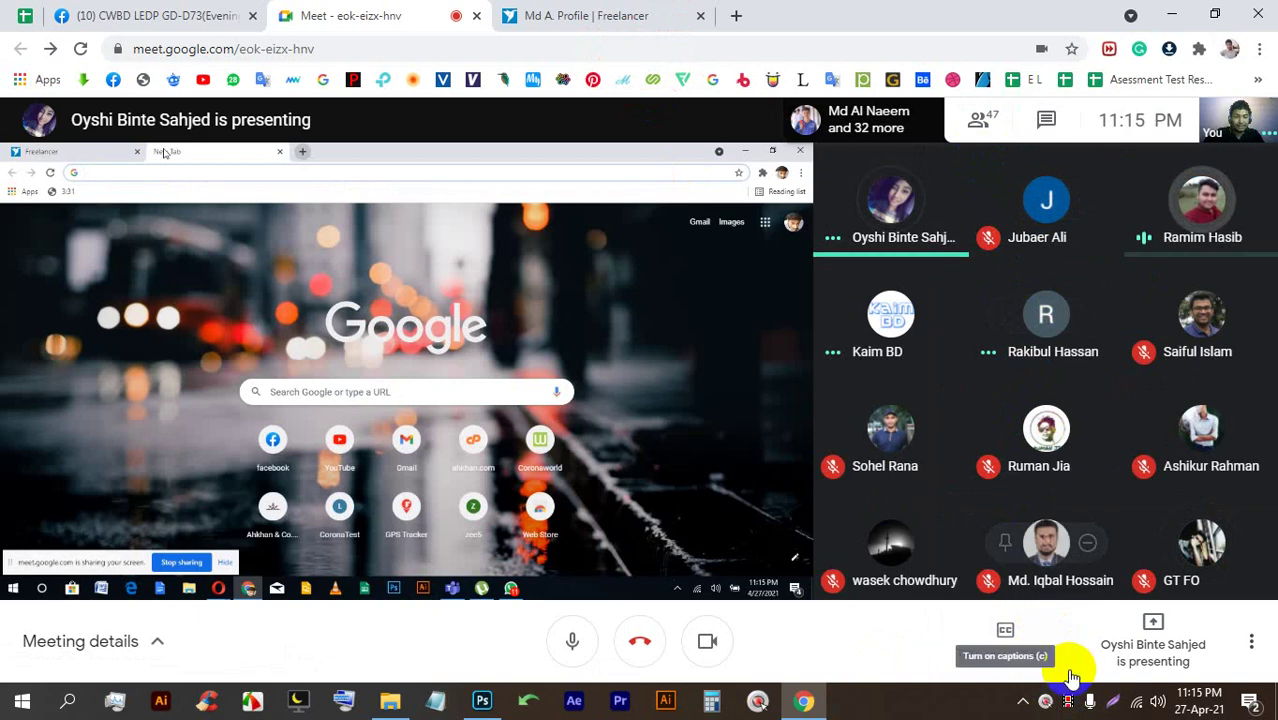
left_click(1069, 698)
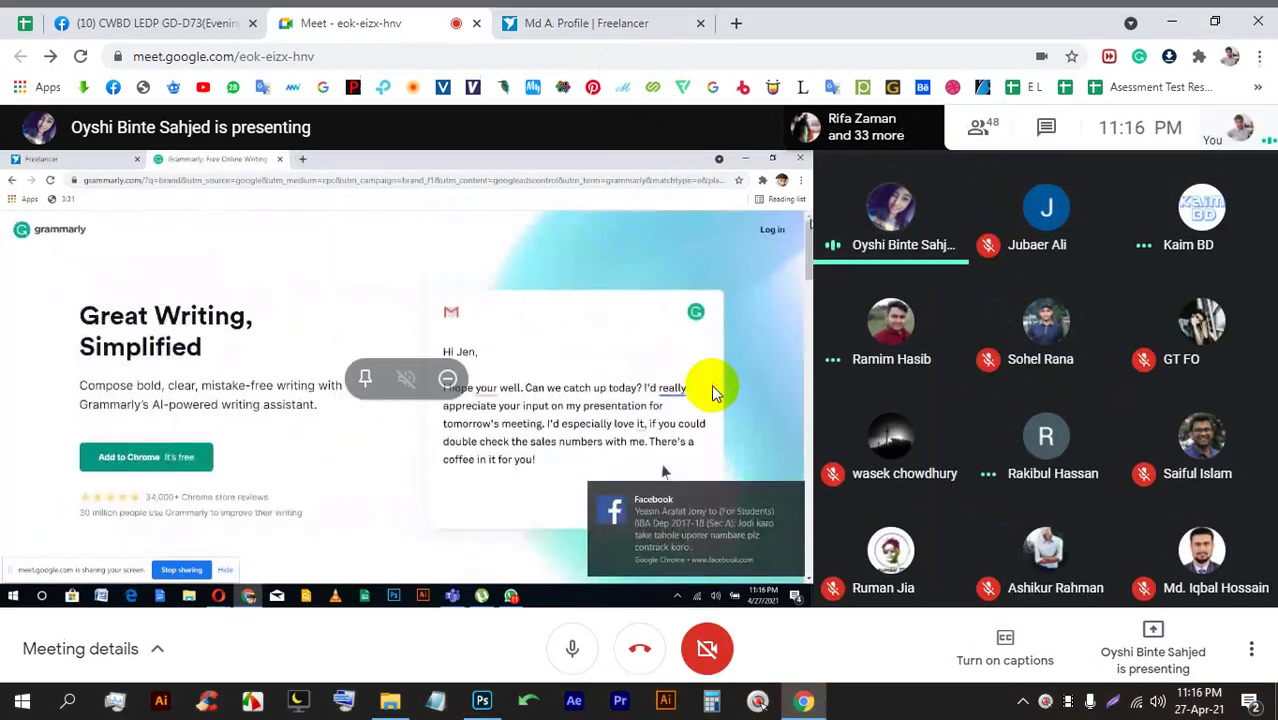
key("F11")
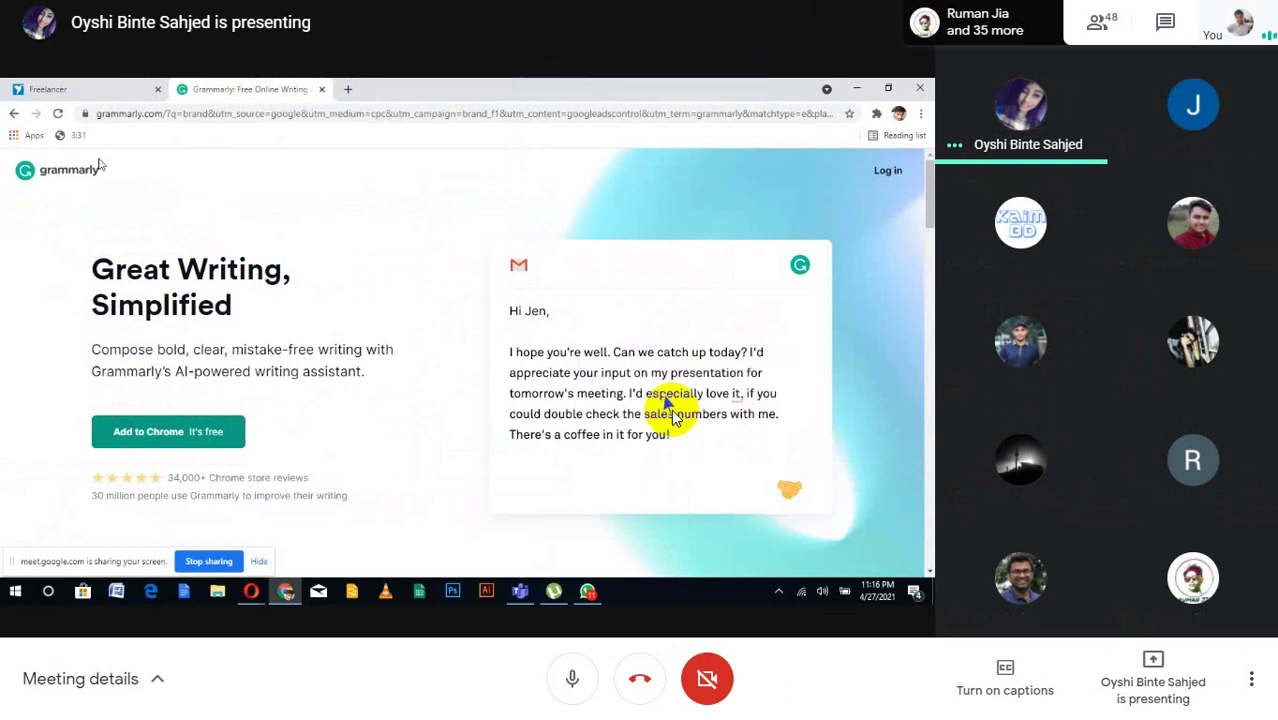
- Turn the camera back on from the bottom control bar
left_click(710, 682)
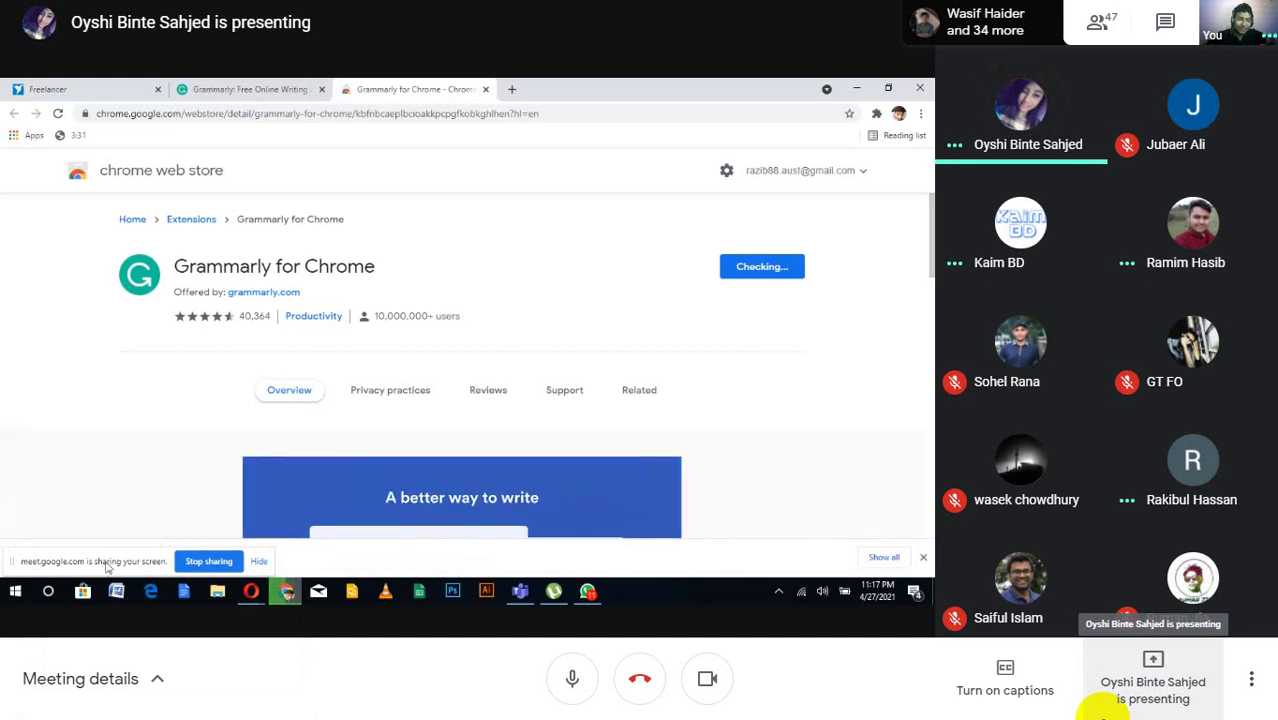
left_click_drag(113, 561, 541, 558)
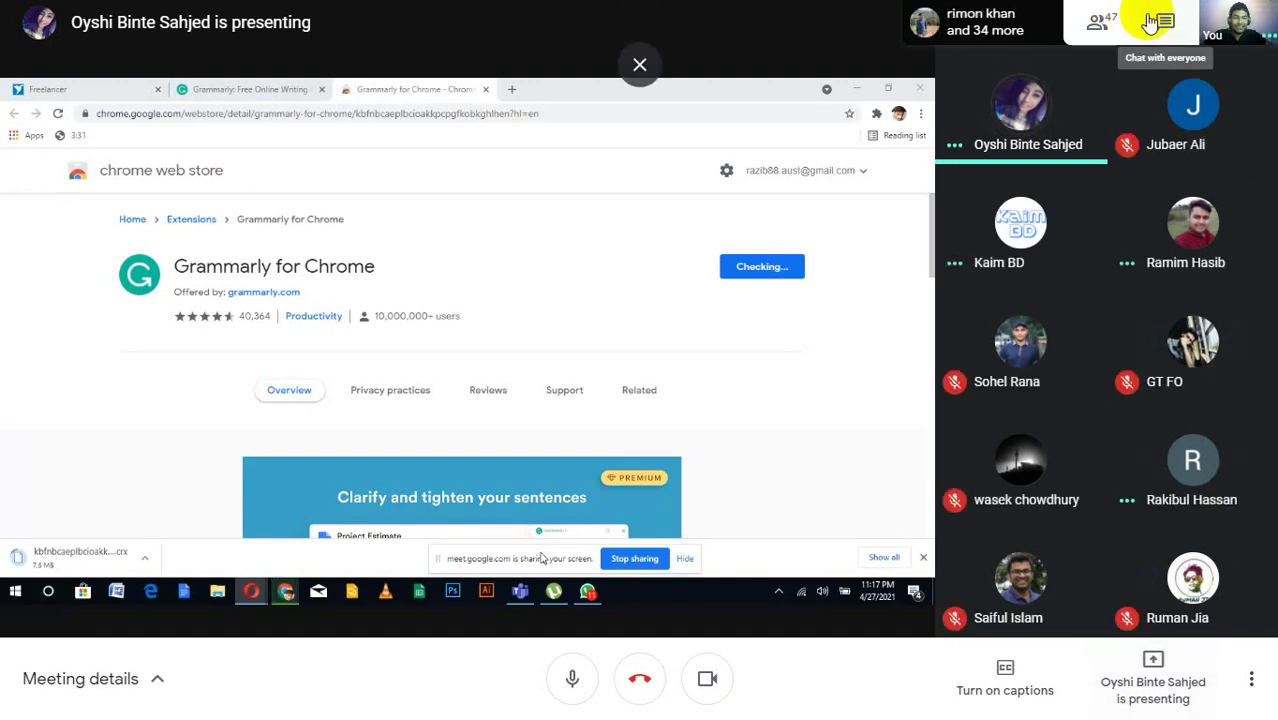
left_click(1170, 50)
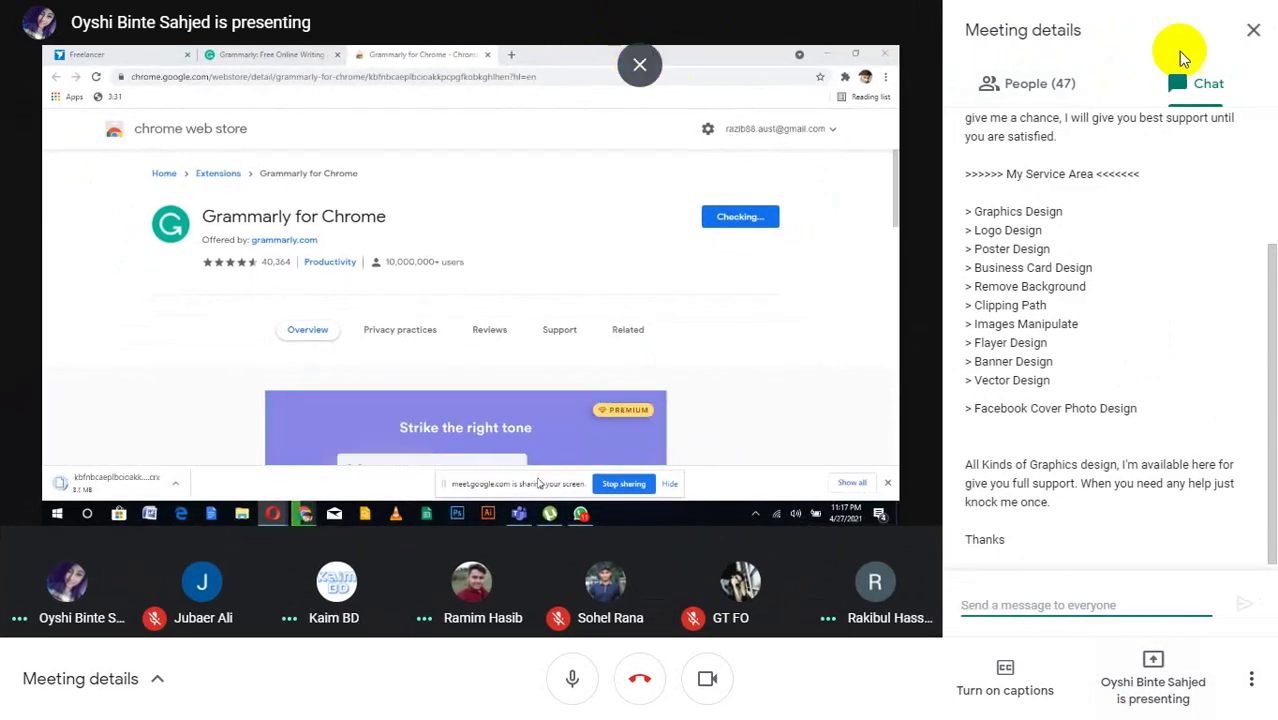
left_click(1252, 33)
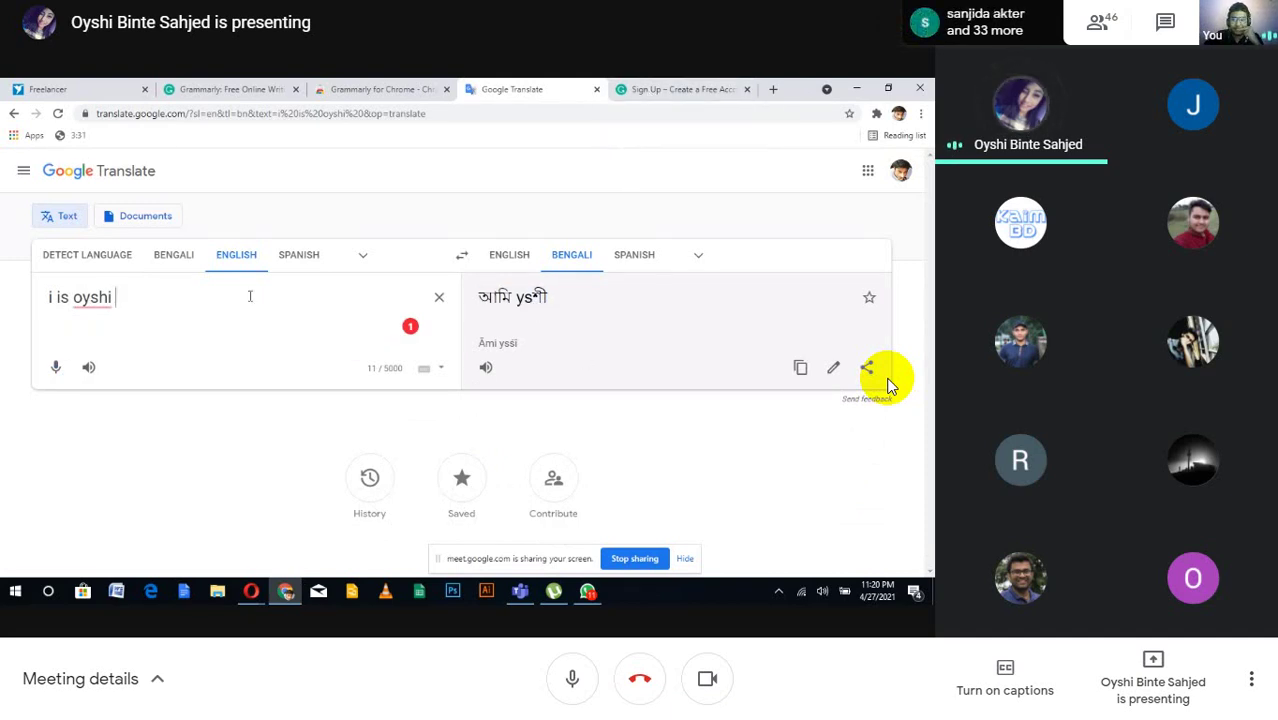
- View Grammarly's suggestion for 'oyshi', then replace the Translate text with 'i rice eat'
left_click(85, 298)
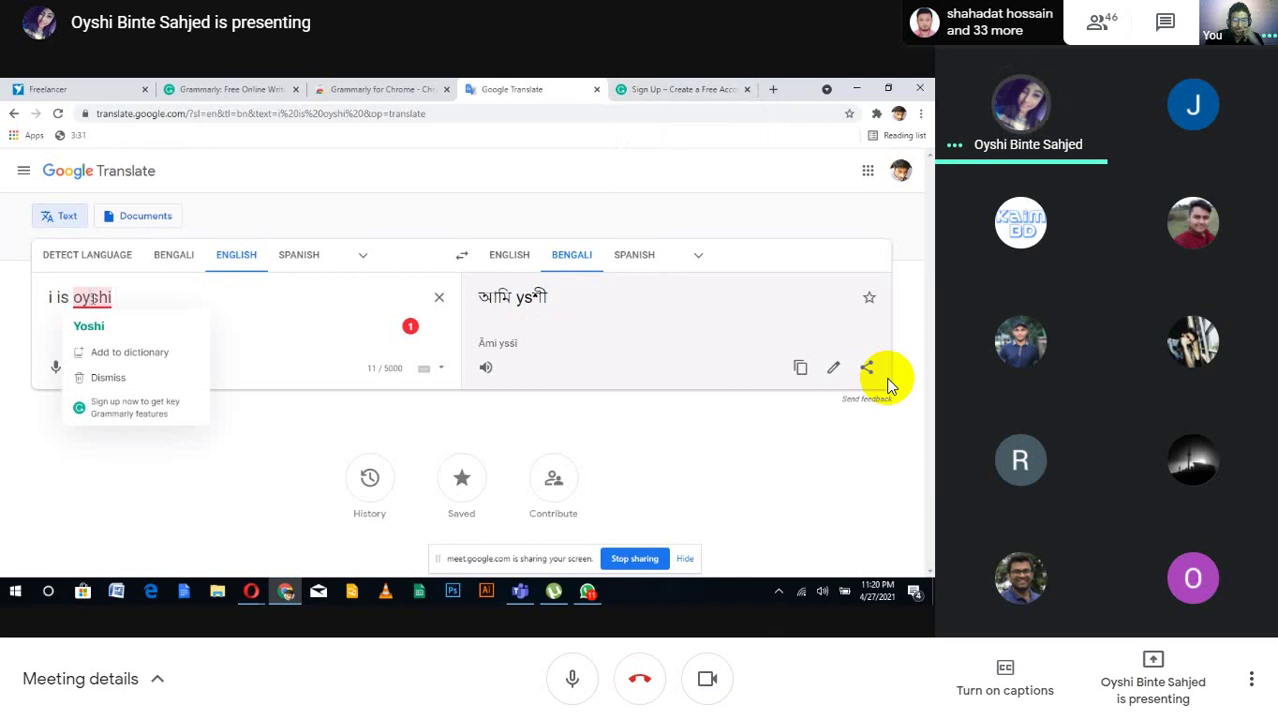
left_click(121, 300)
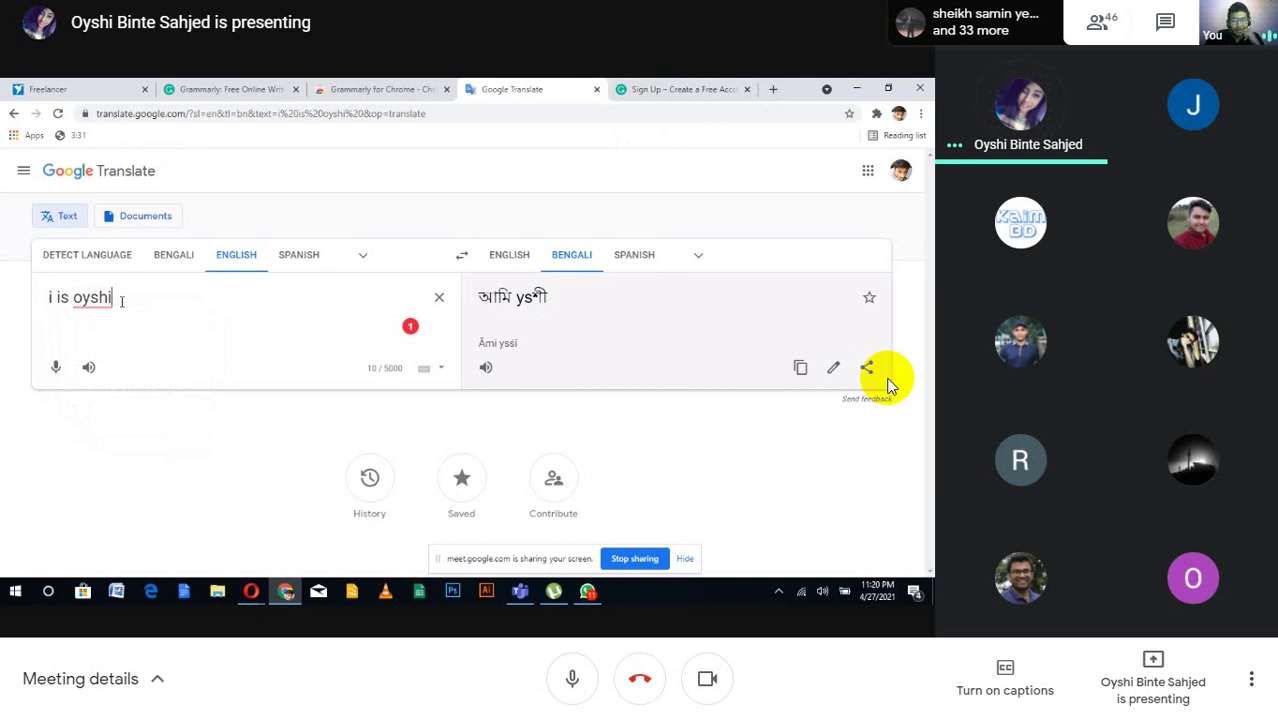
key("ctrl+a")
key("BackSpace")
type("i rice e")
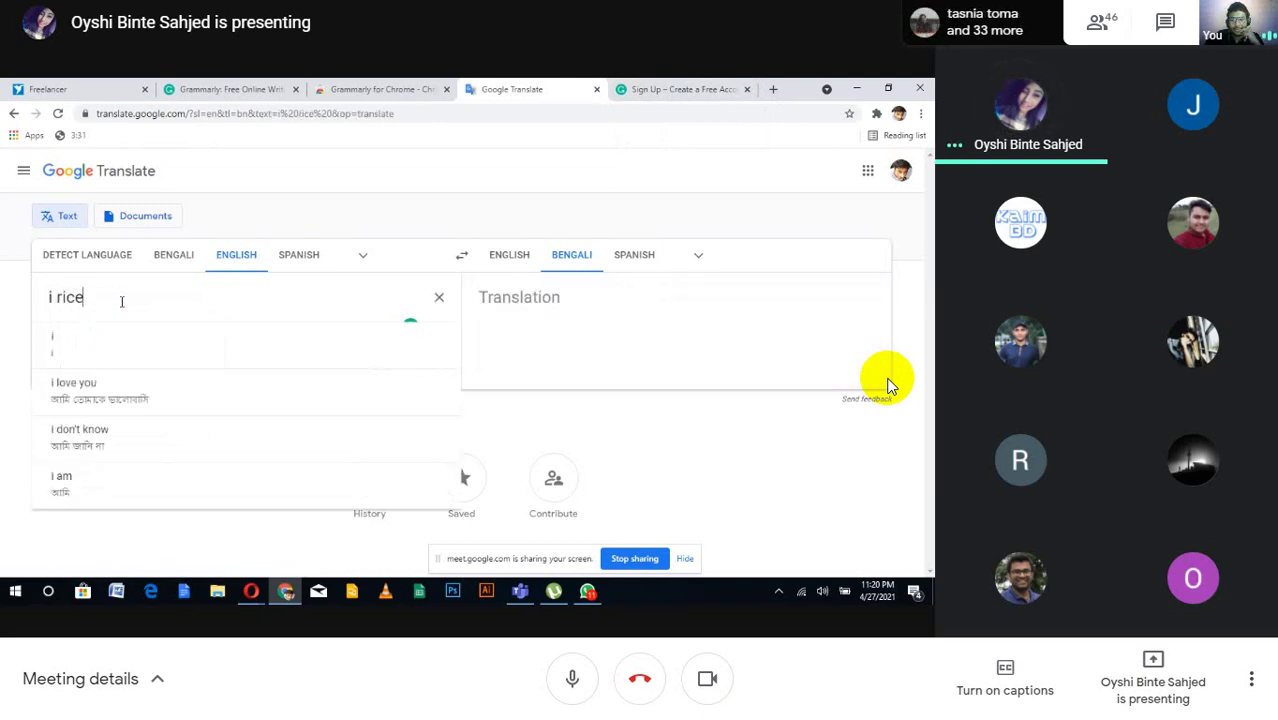
type("at")
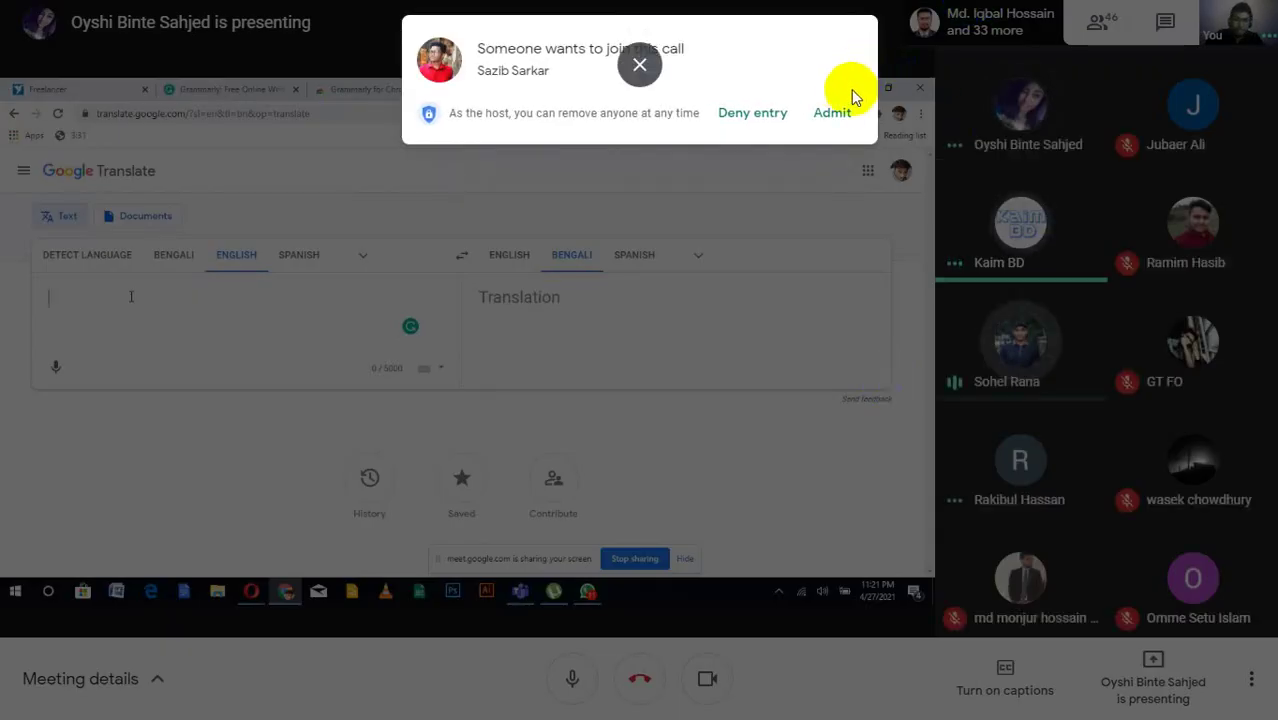
- Admit the waiting participant into the Meet call
left_click(834, 113)
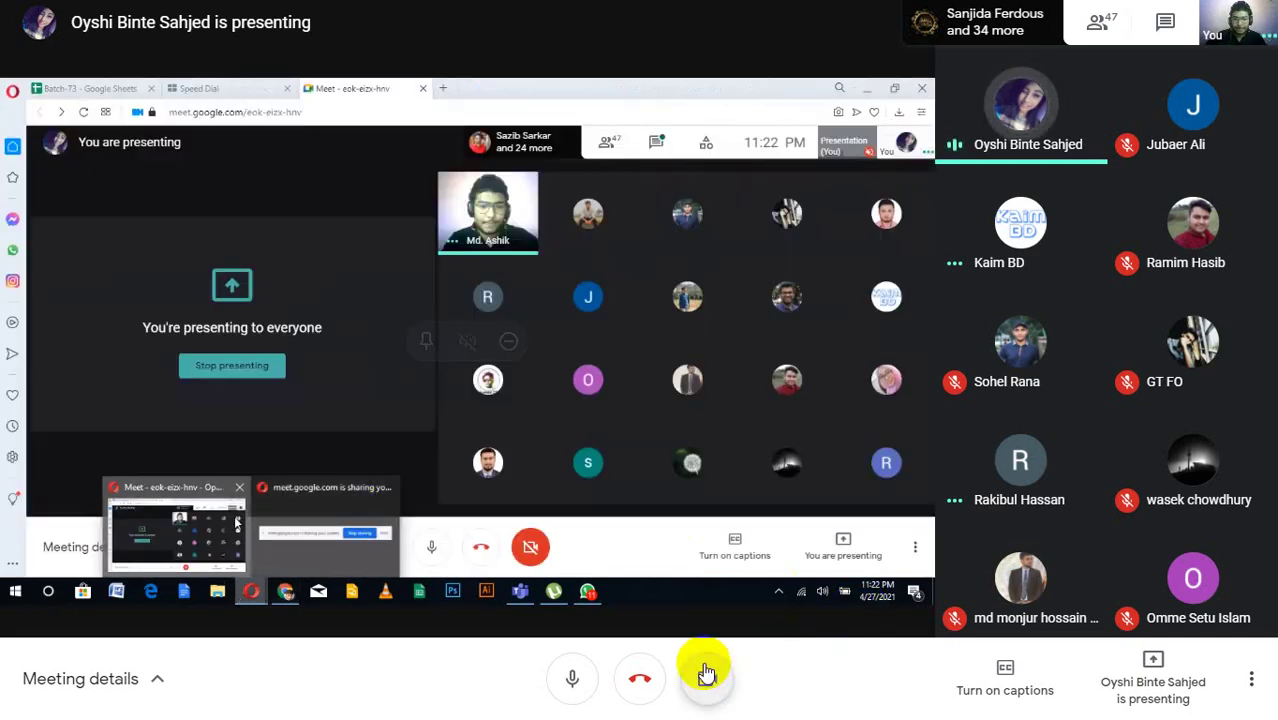
left_click(701, 674)
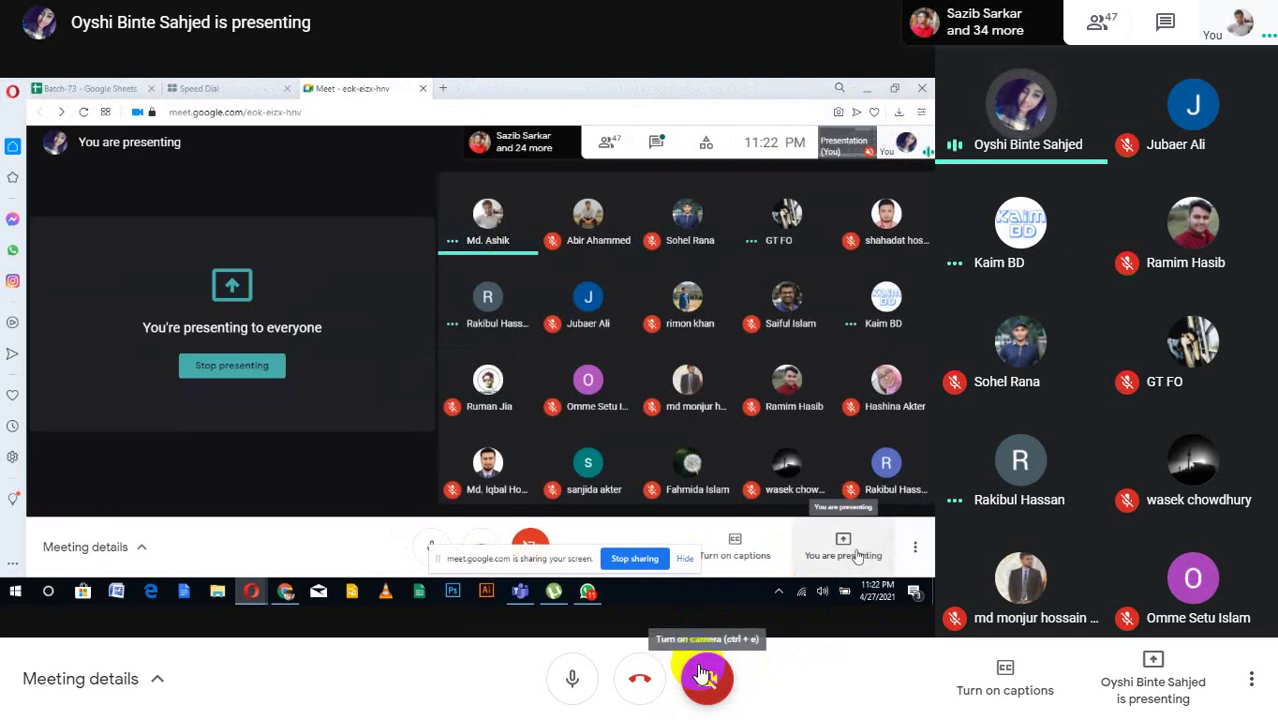
left_click(705, 678)
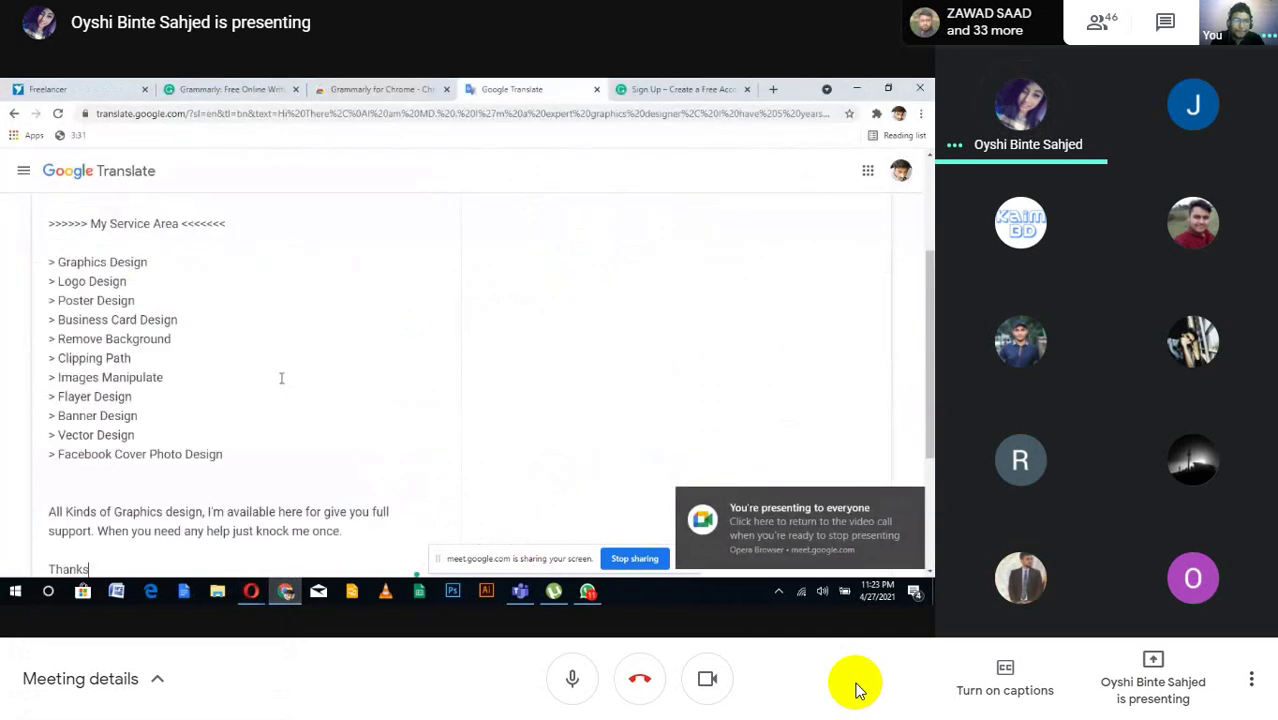
- Turn off your camera, then scroll through the People list and close it
left_click(707, 678)
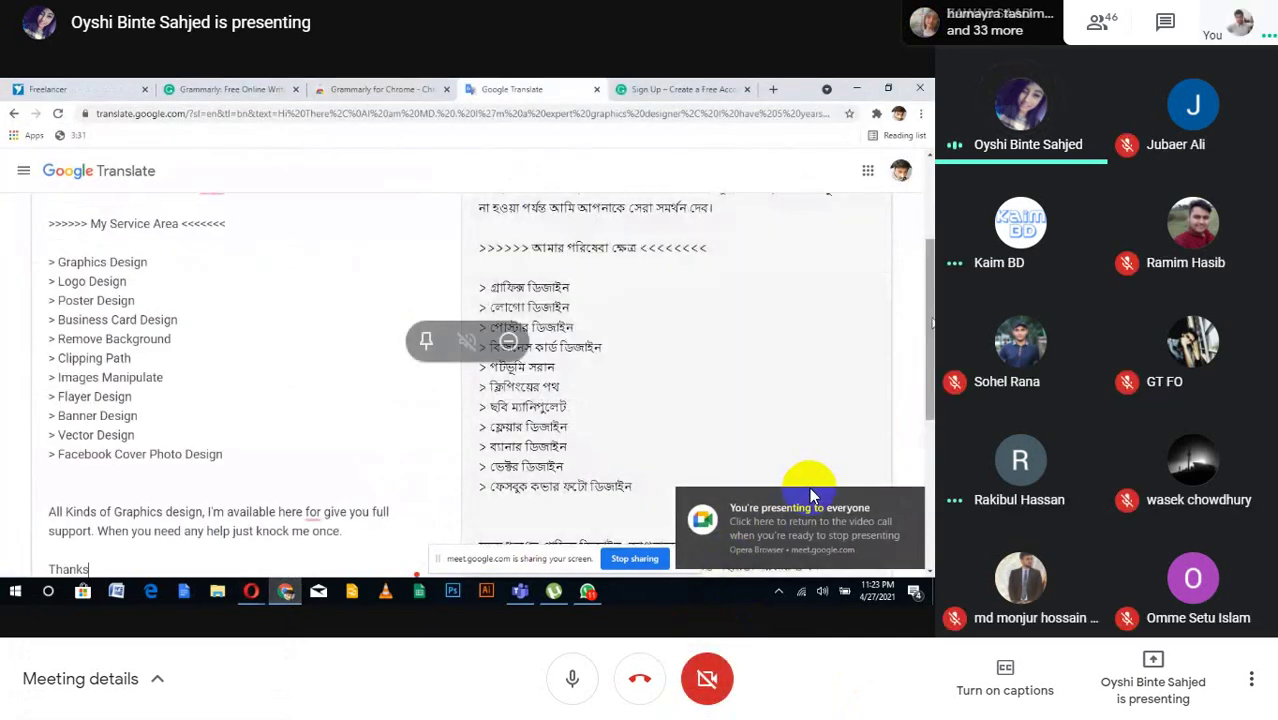
left_click(1097, 22)
scroll(1085, 450, "down", 4)
scroll(1083, 468, "down", 7)
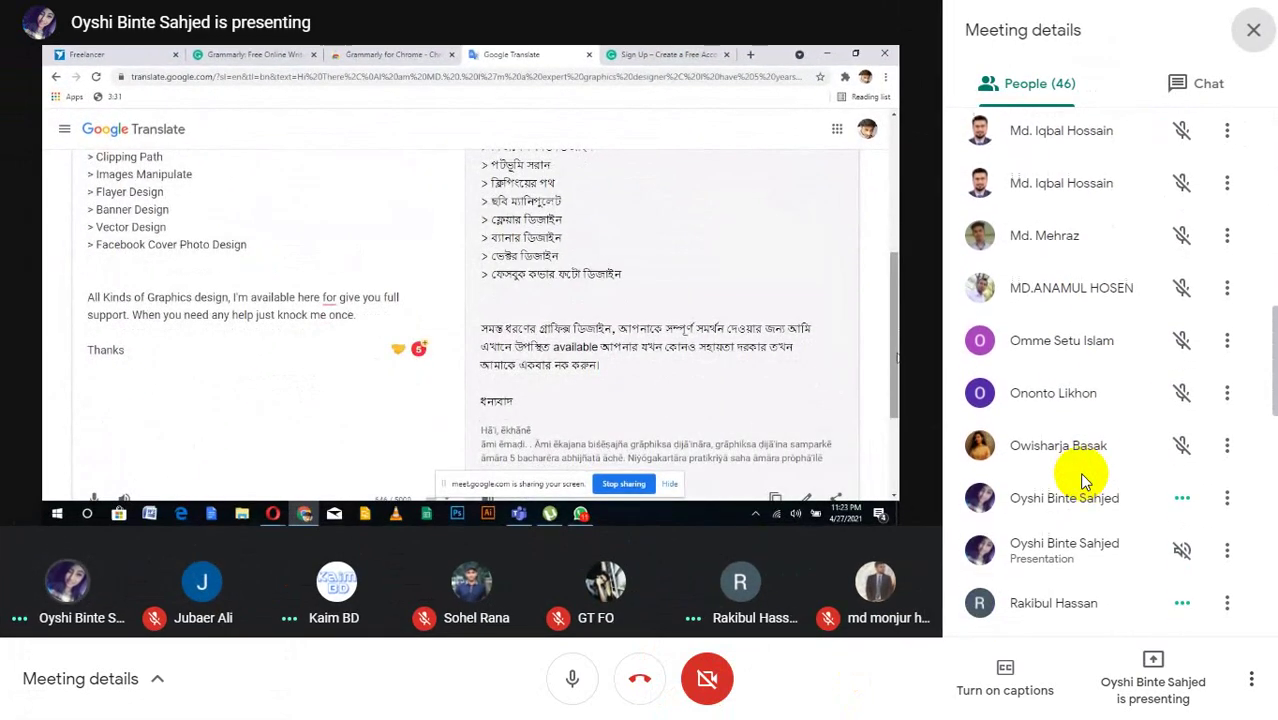
scroll(1080, 480, "down", 8)
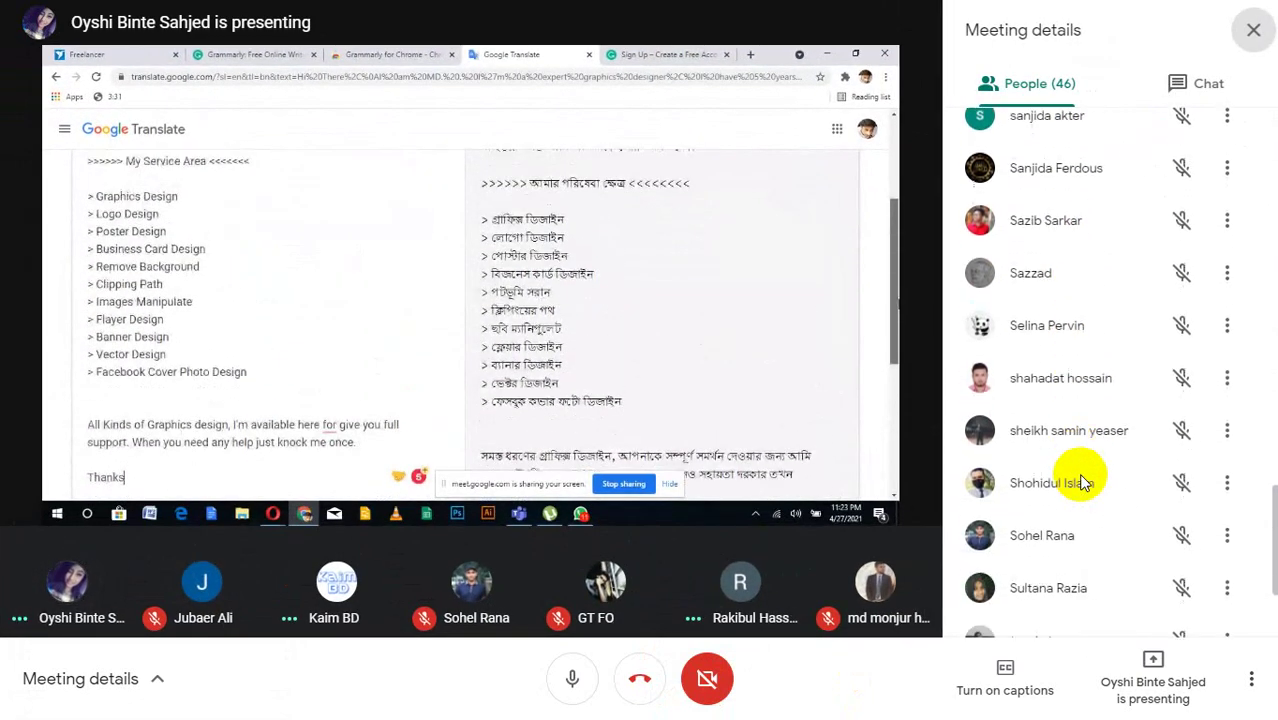
scroll(1080, 480, "down", 3)
left_click(1253, 30)
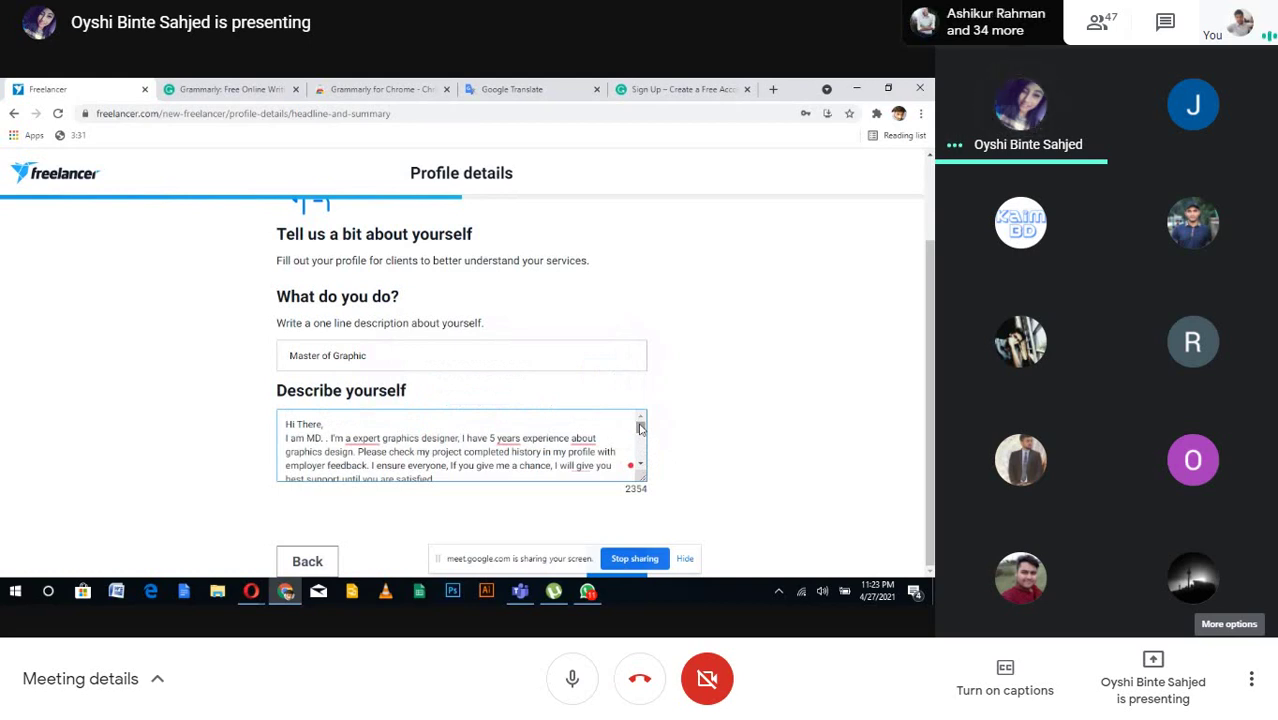
- Correct 'a expert' to 'an expert' and replace 'Me' with the student's name after 'I am'
left_click(355, 441)
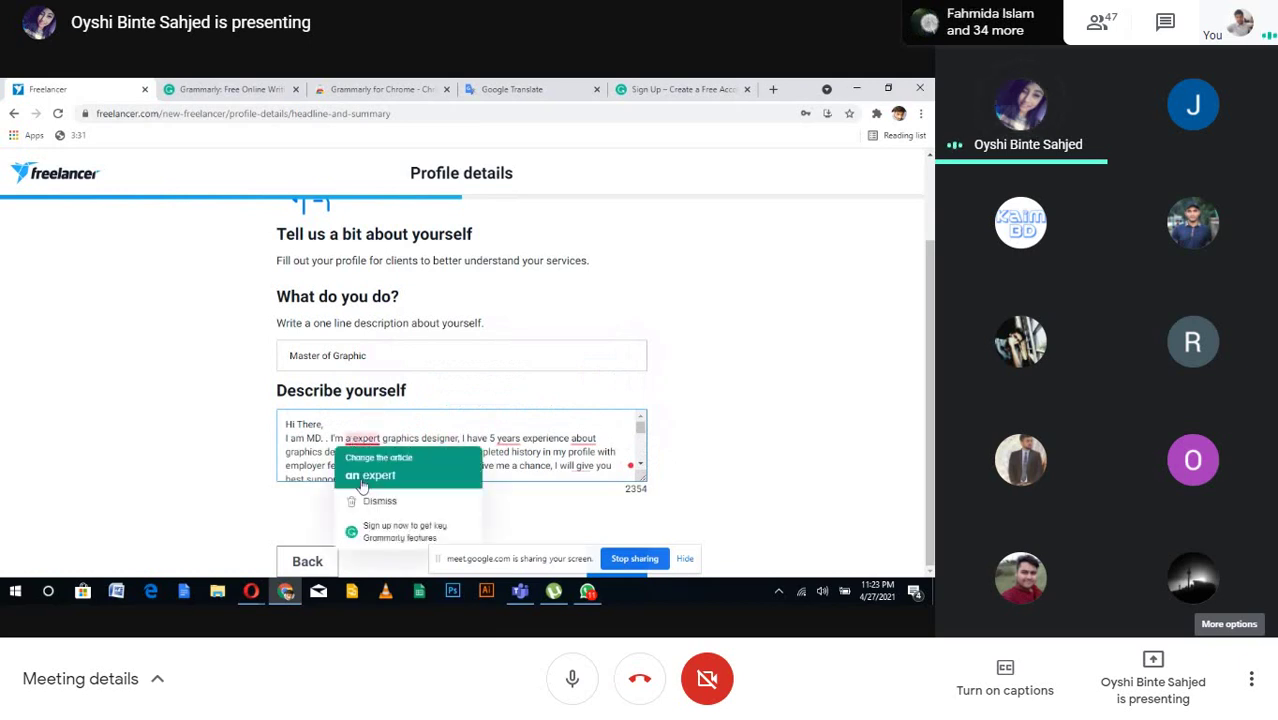
left_click(363, 476)
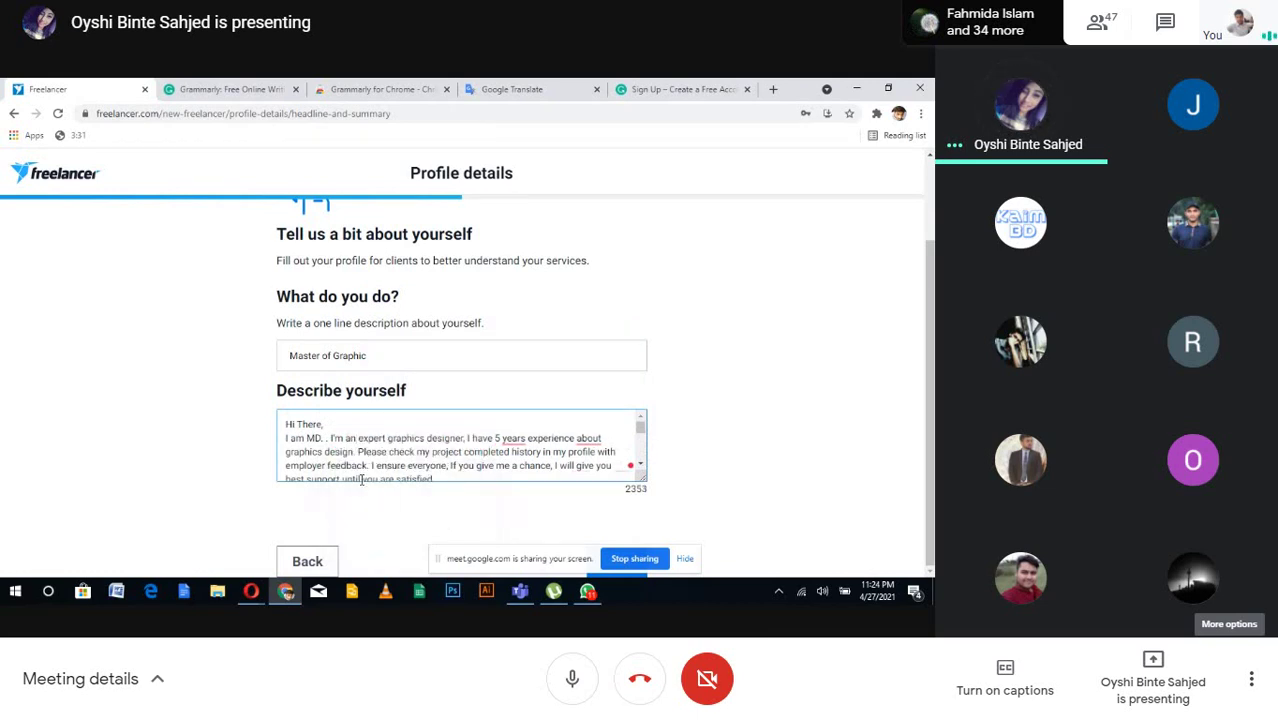
double_click(316, 437)
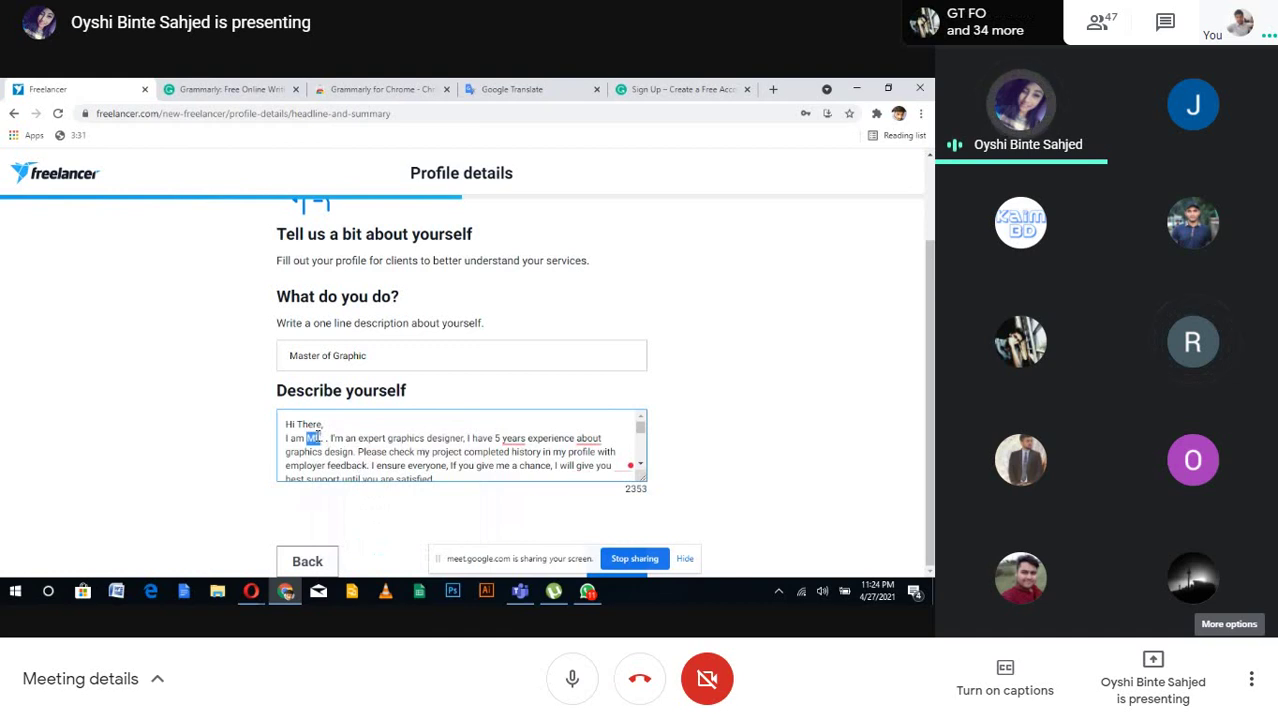
type("Oyshi")
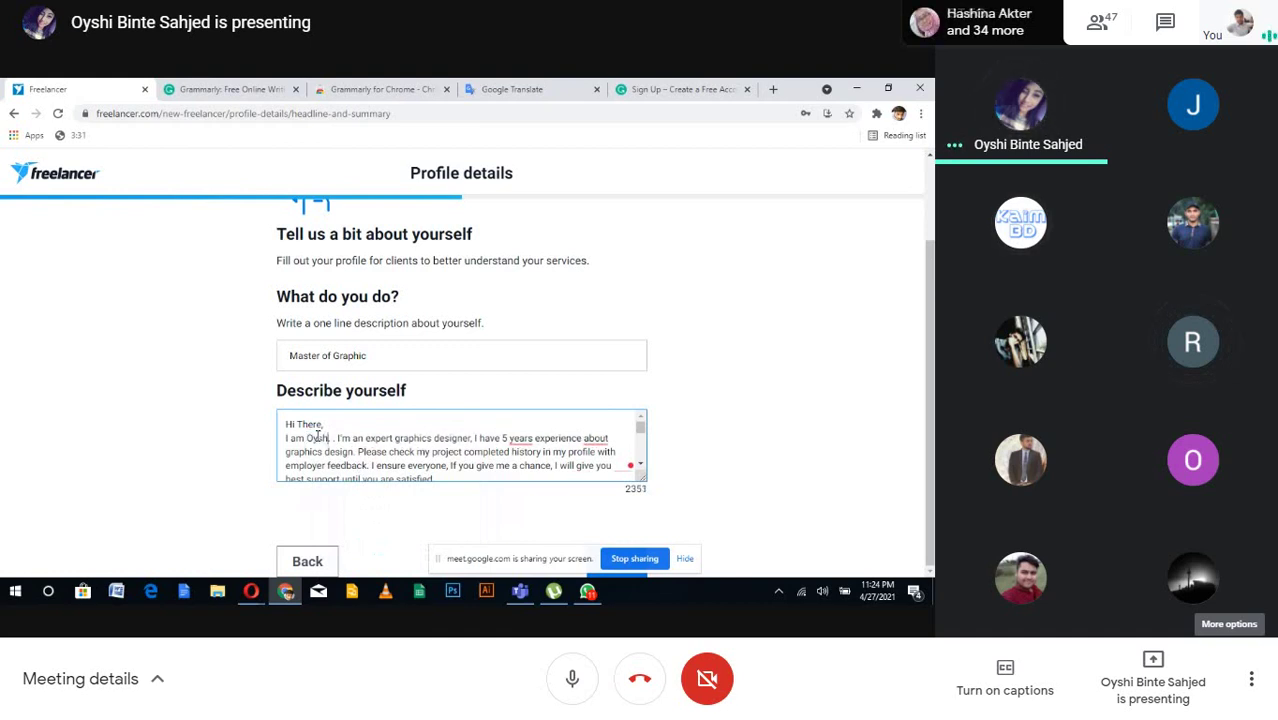
- Accept Grammarly's fixes for "years'", 'about' to 'in', and 'the best support'
left_click(522, 438)
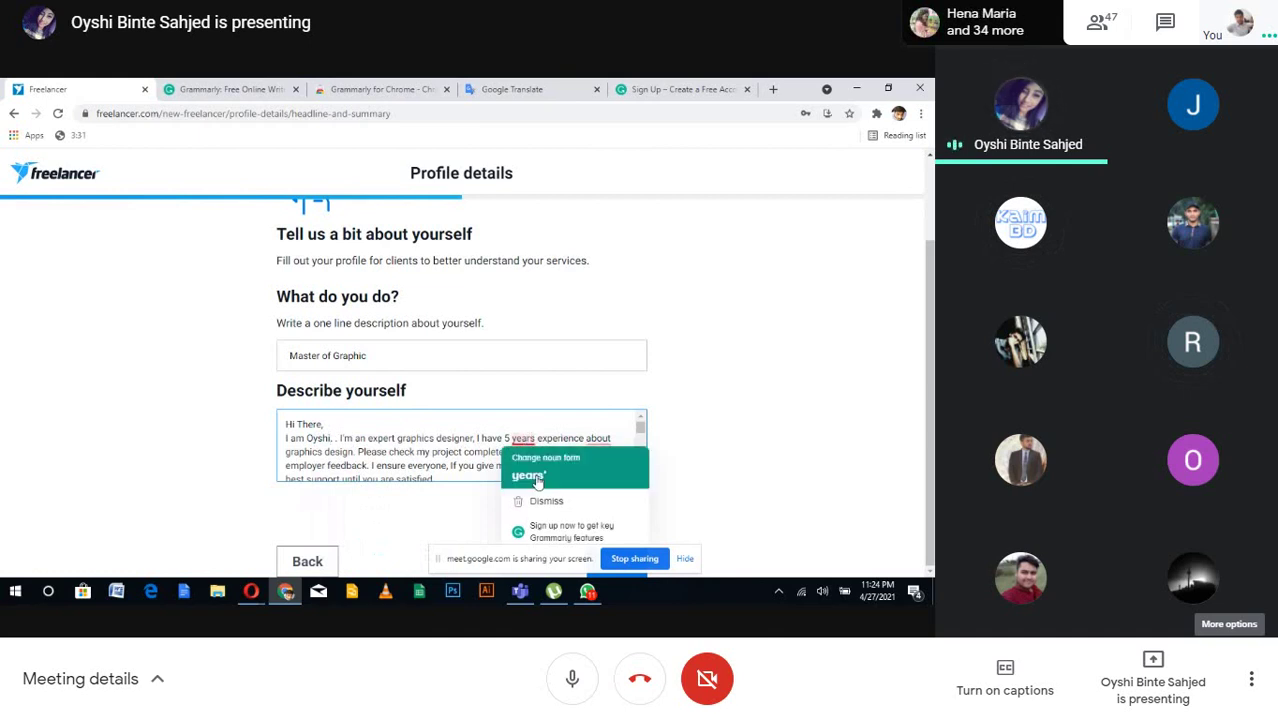
left_click(537, 476)
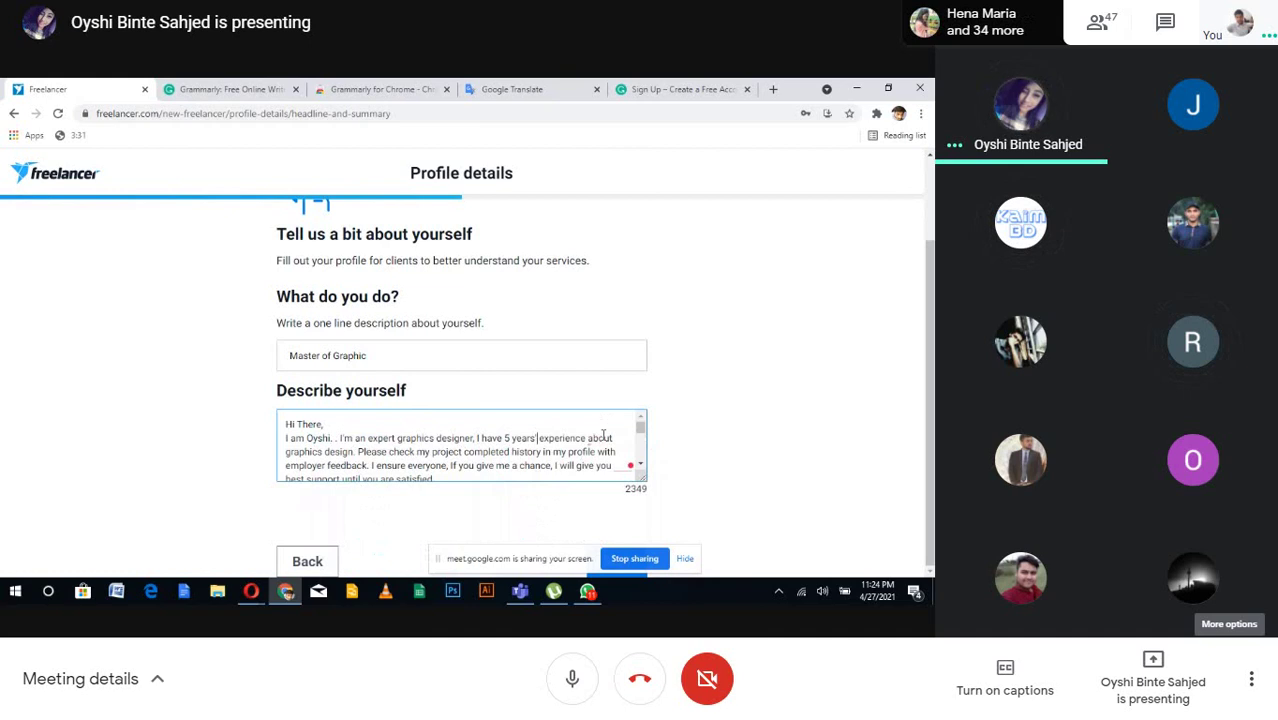
left_click(602, 438)
left_click(598, 476)
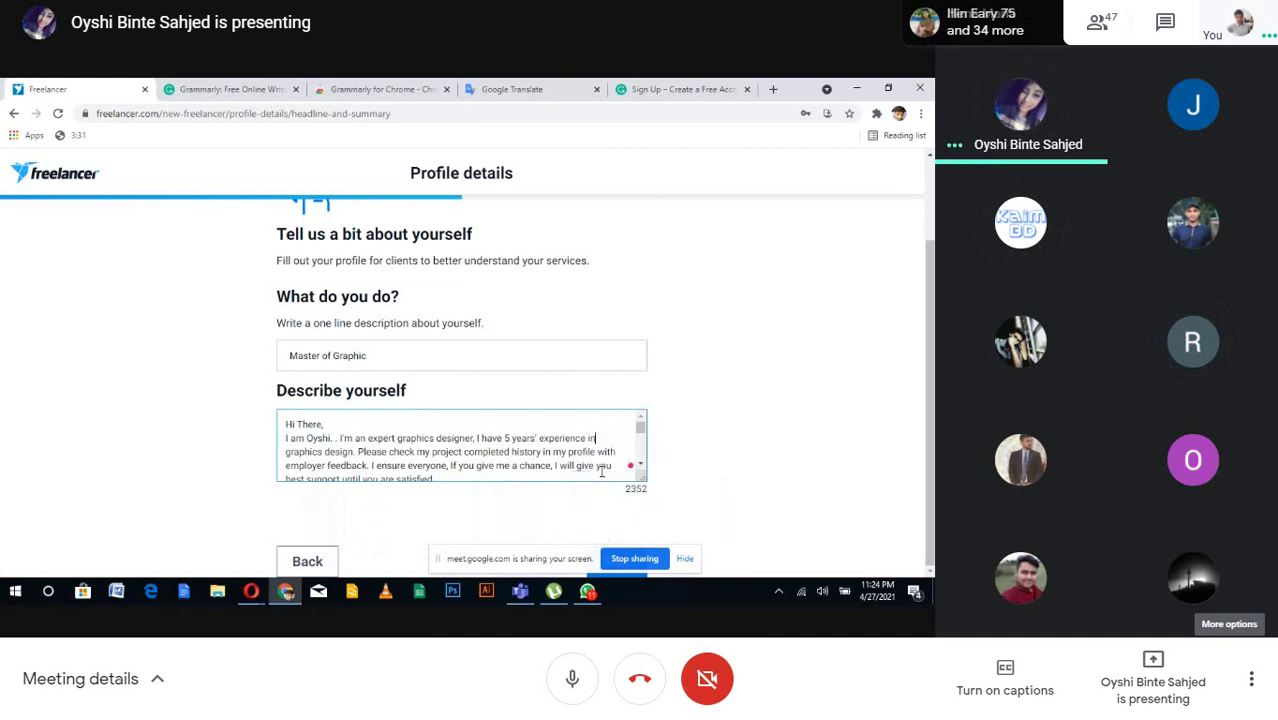
left_click_drag(644, 430, 645, 432)
left_click(585, 447)
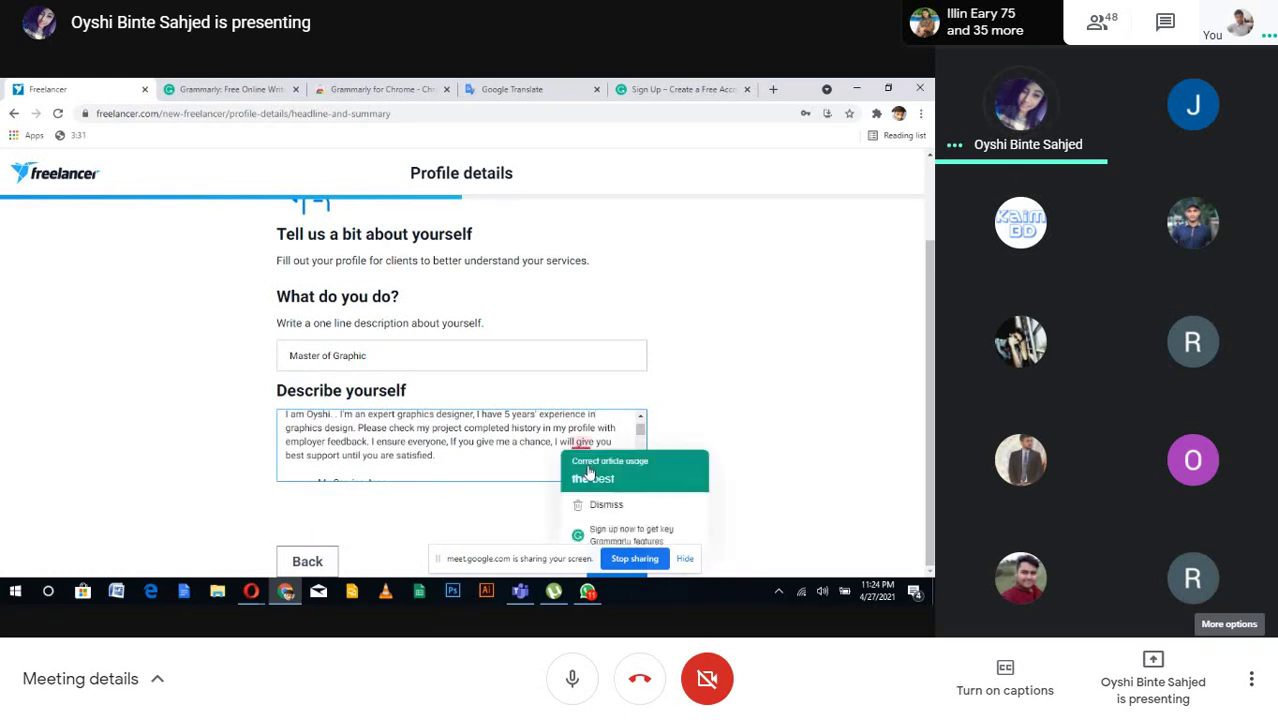
left_click(599, 478)
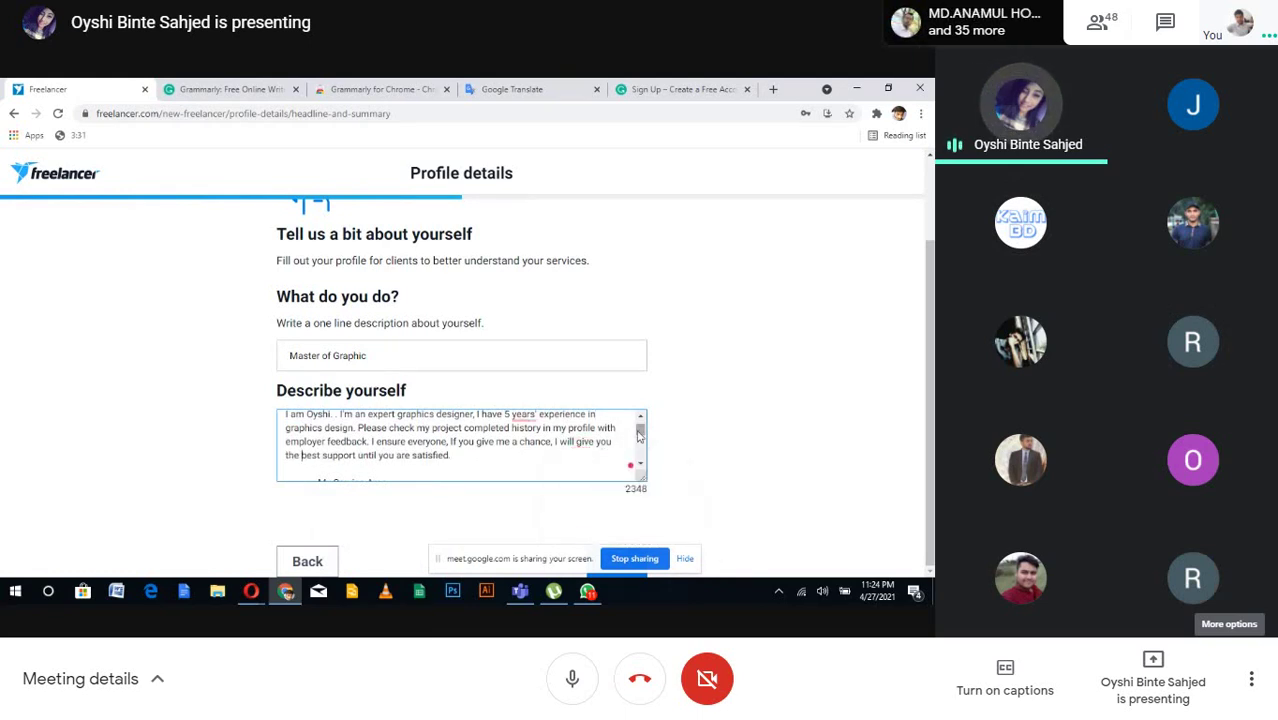
- Accept Grammarly's suggestion to replace 'for' with 'to' before 'give'
left_click_drag(640, 432, 643, 453)
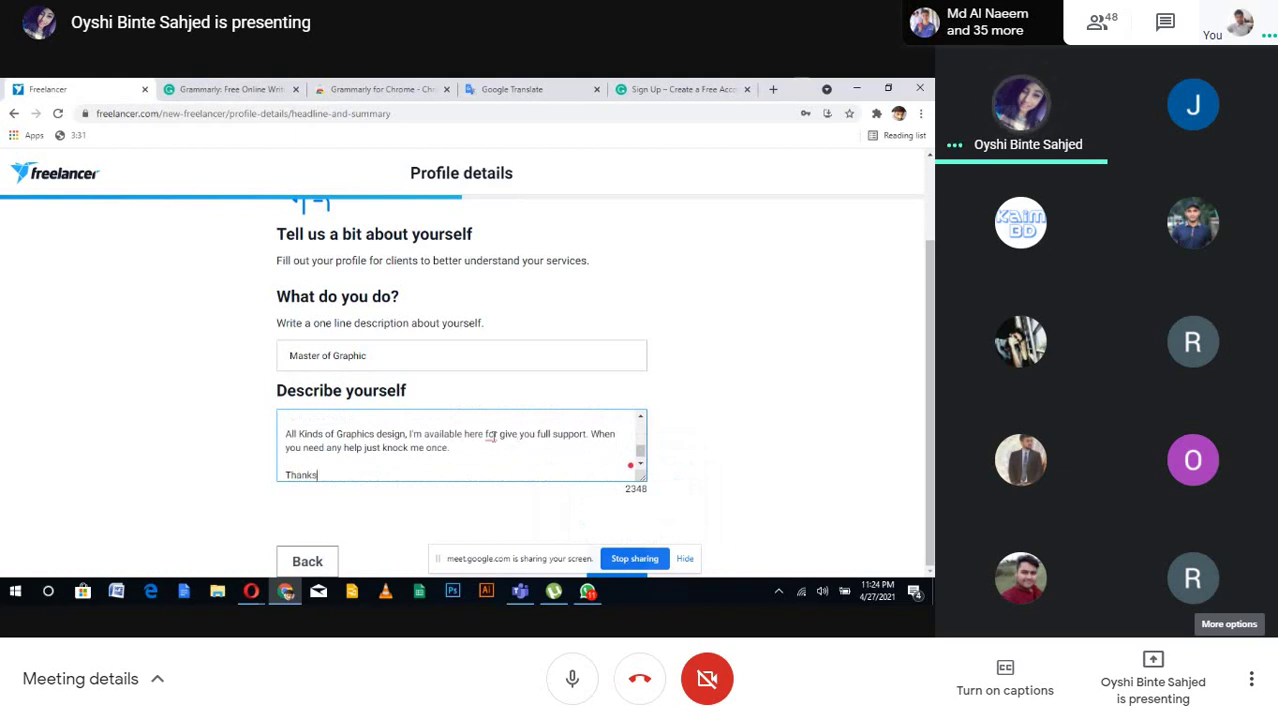
mouse_move(491, 434)
left_click(491, 472)
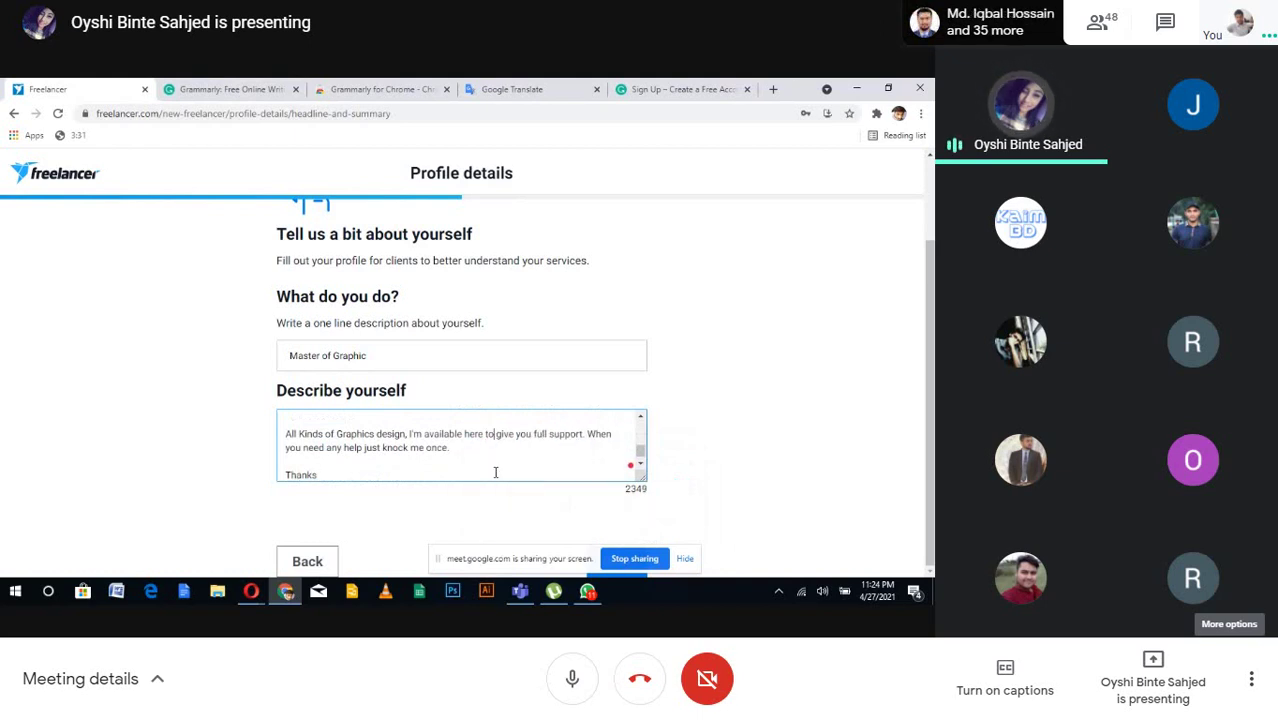
scroll(641, 455, "down", 1)
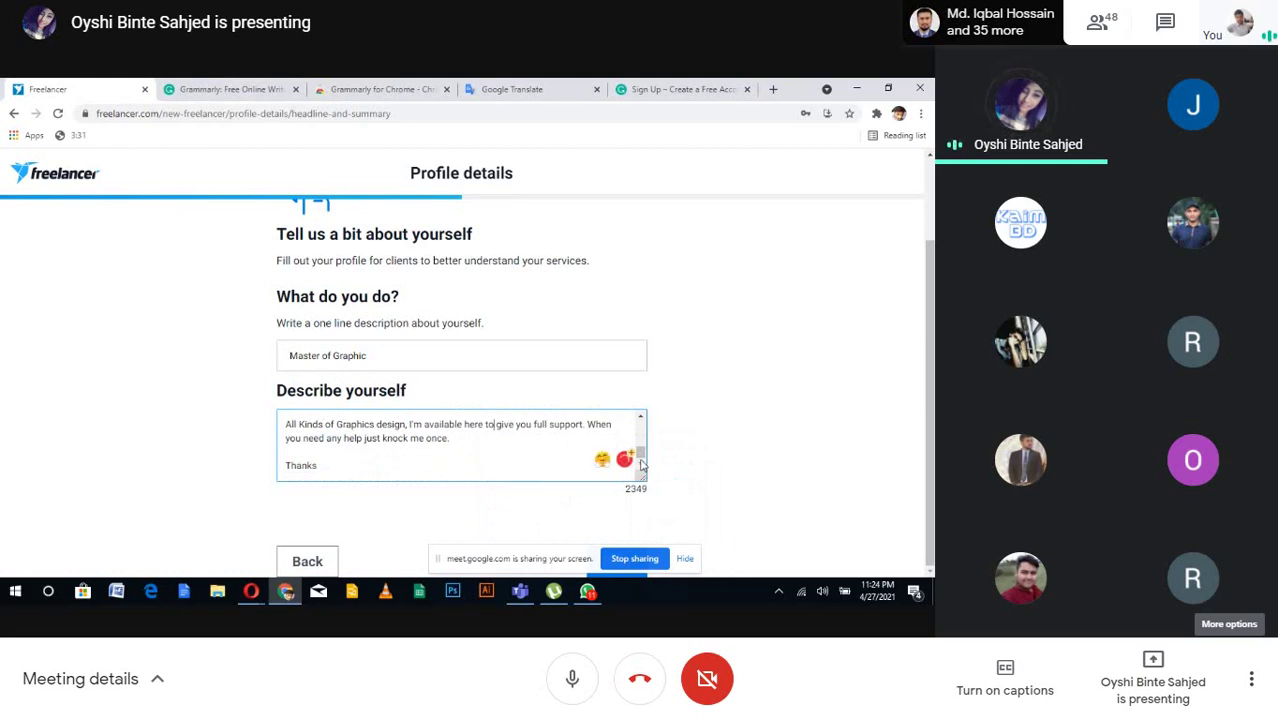
- Change the phrase to '5 years of experience' and move the screen-sharing notice off the form
left_click_drag(641, 450, 640, 427)
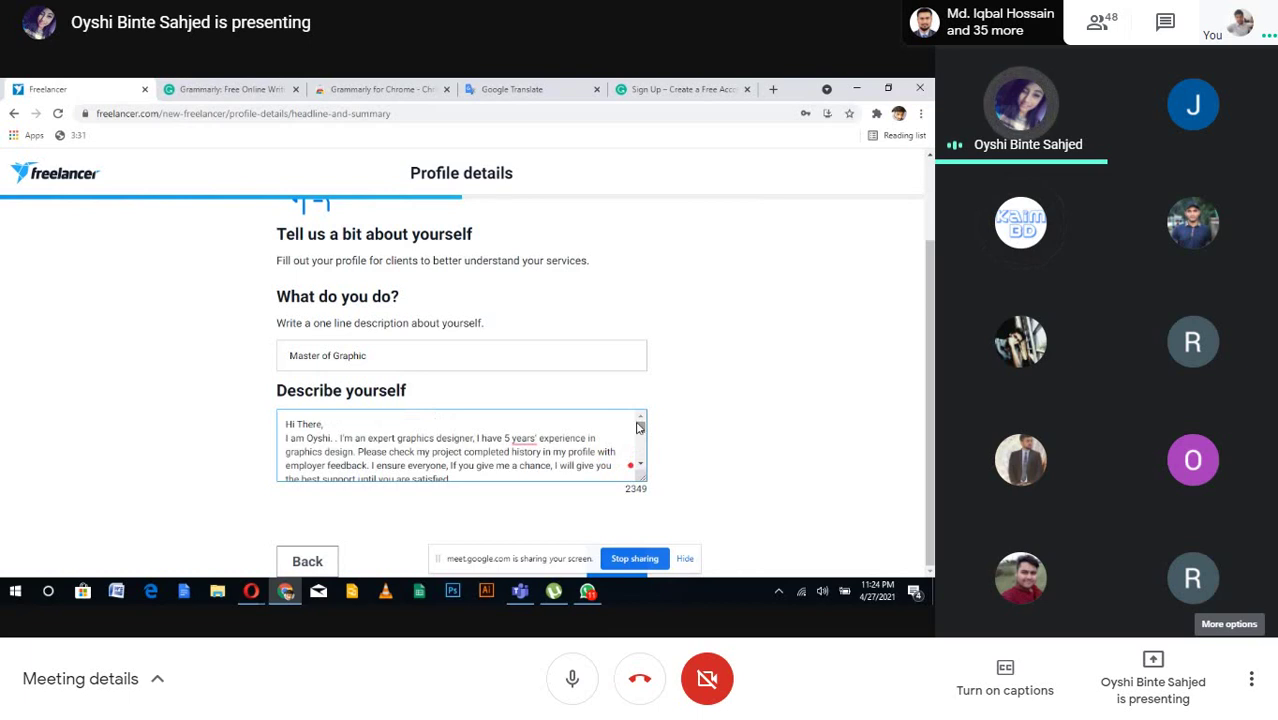
mouse_move(524, 442)
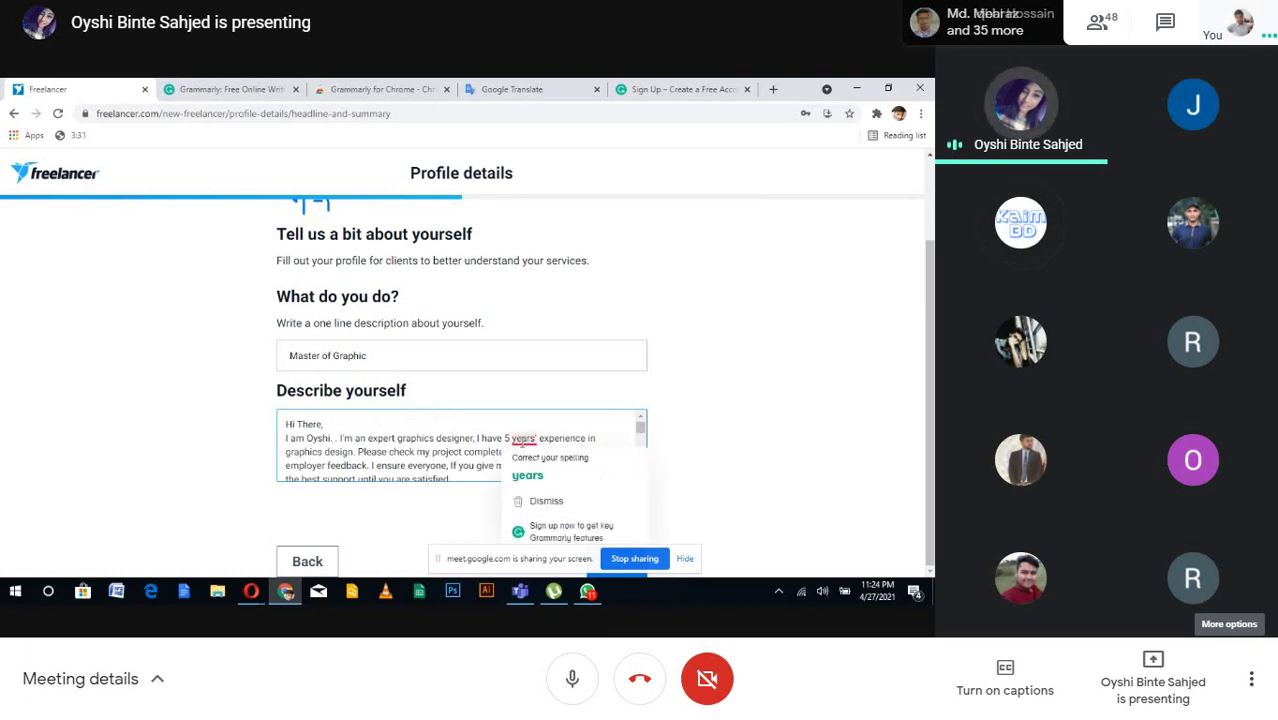
left_click(529, 474)
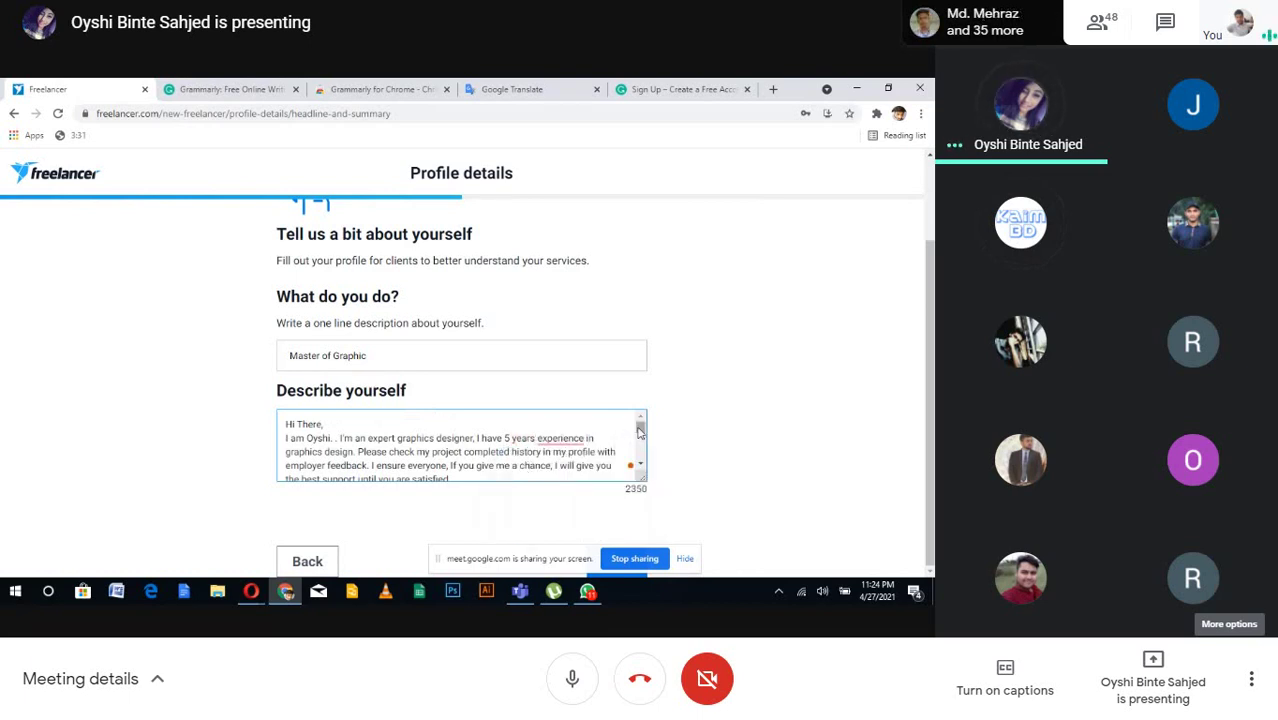
mouse_move(566, 440)
left_click(572, 475)
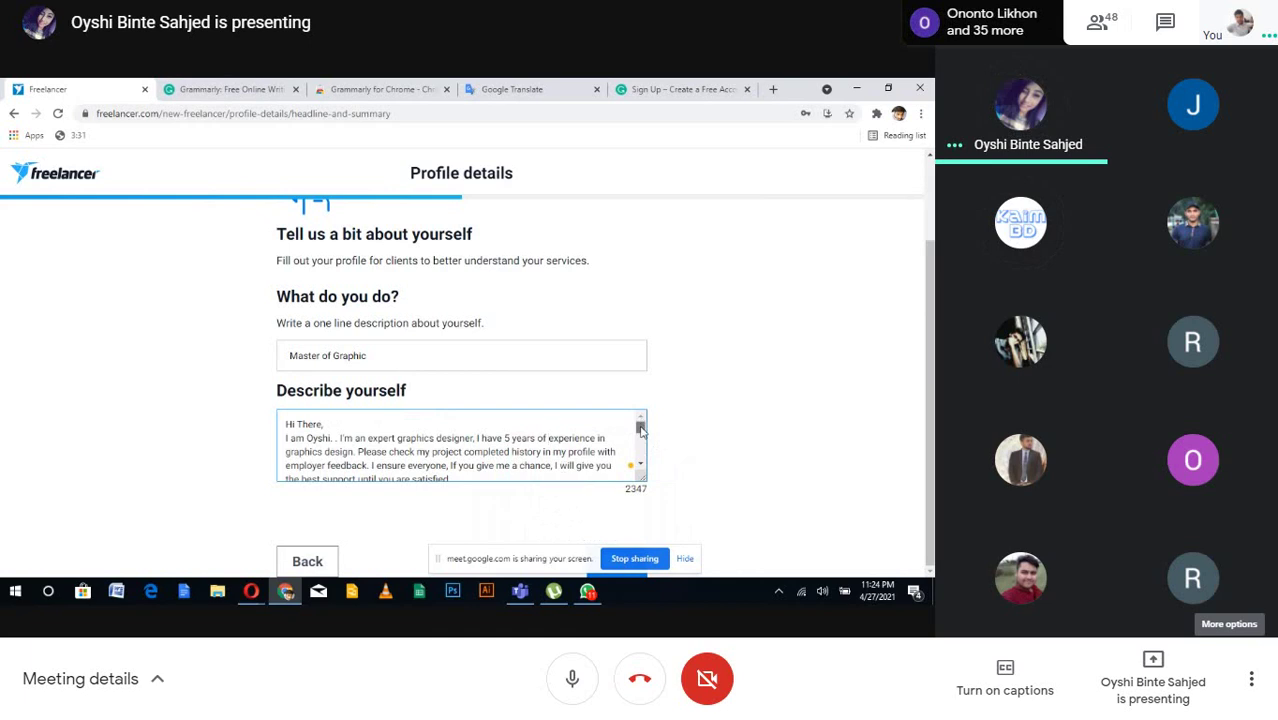
left_click_drag(640, 427, 643, 470)
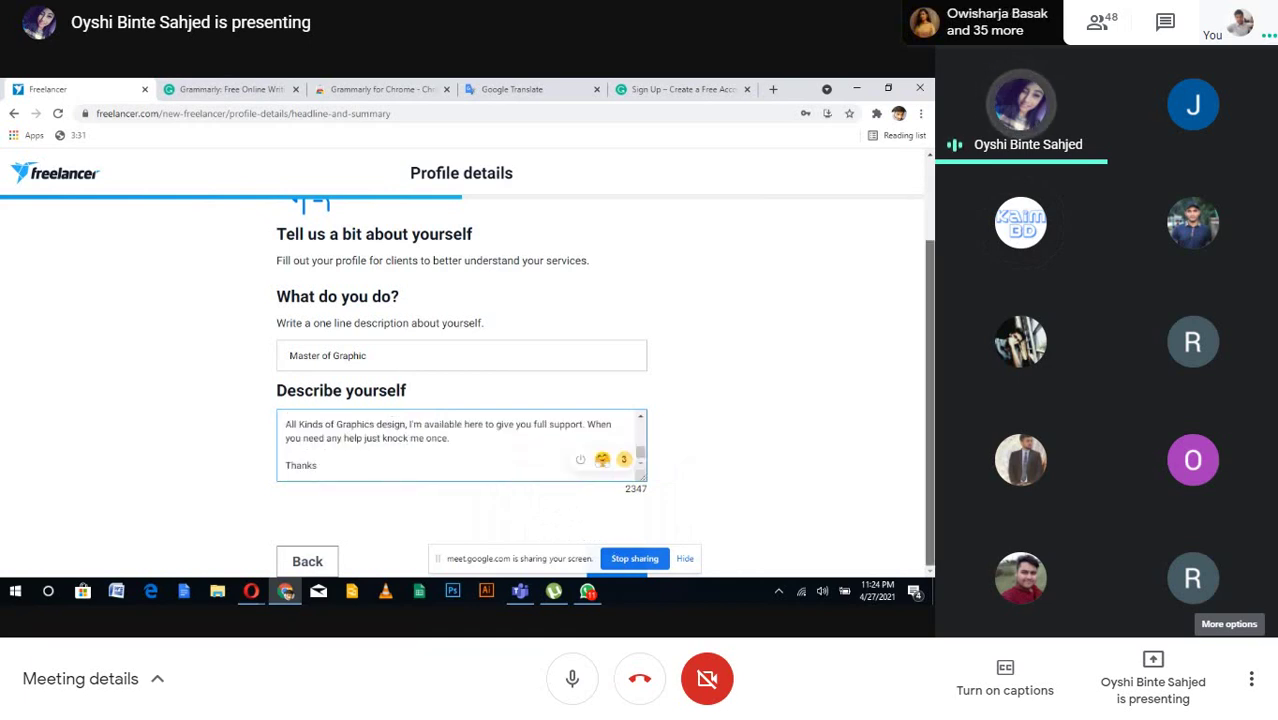
left_click_drag(518, 566, 149, 516)
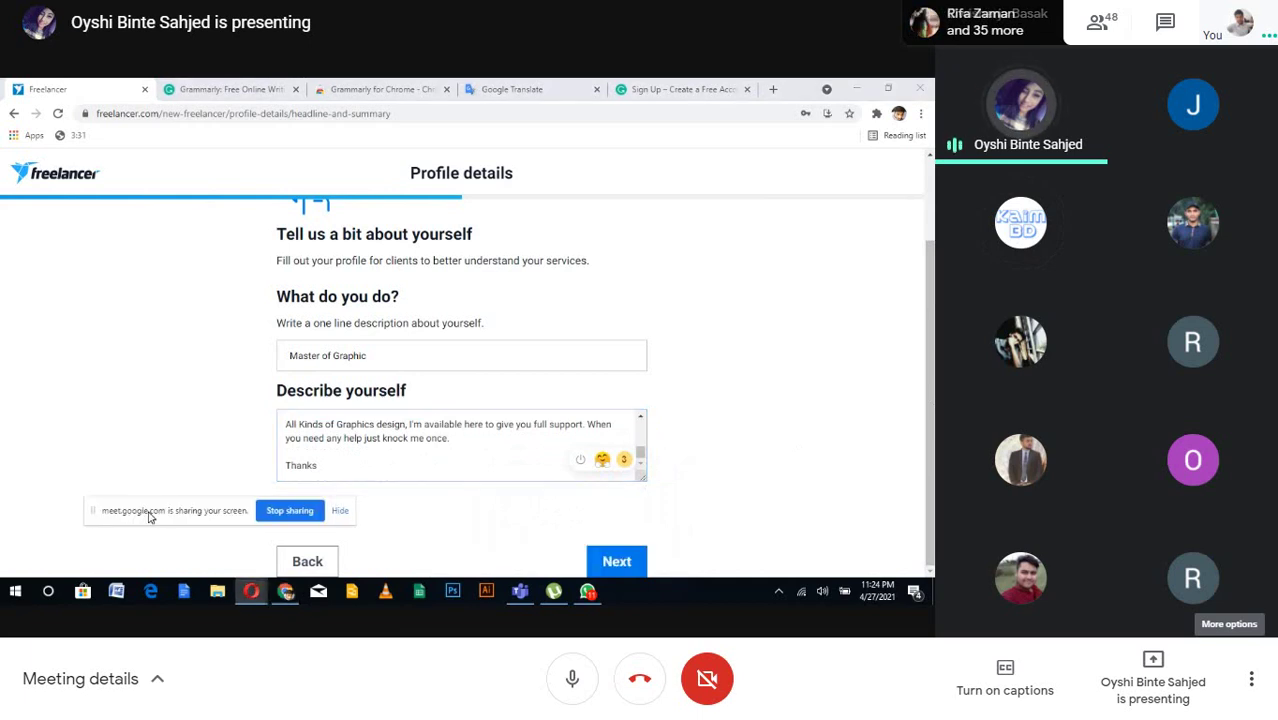
- Go to the languages step, add English beside Bengali, and turn on the Meet camera
left_click(634, 562)
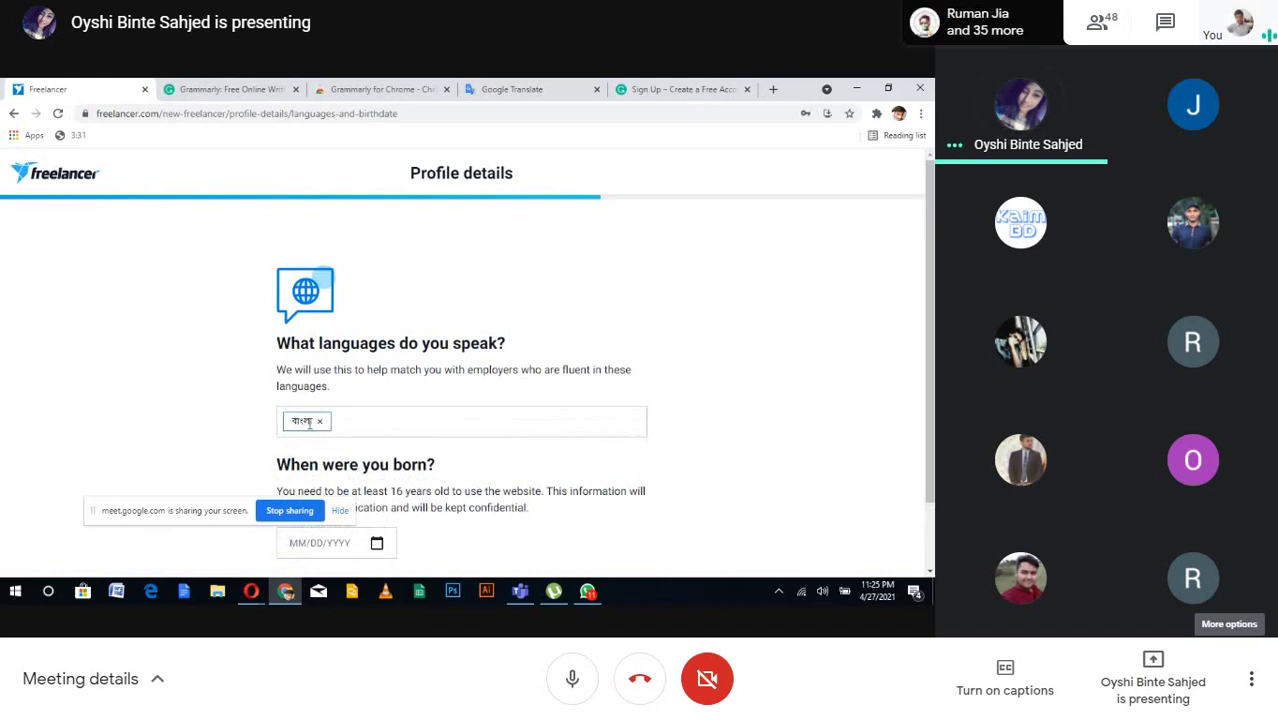
left_click(350, 421)
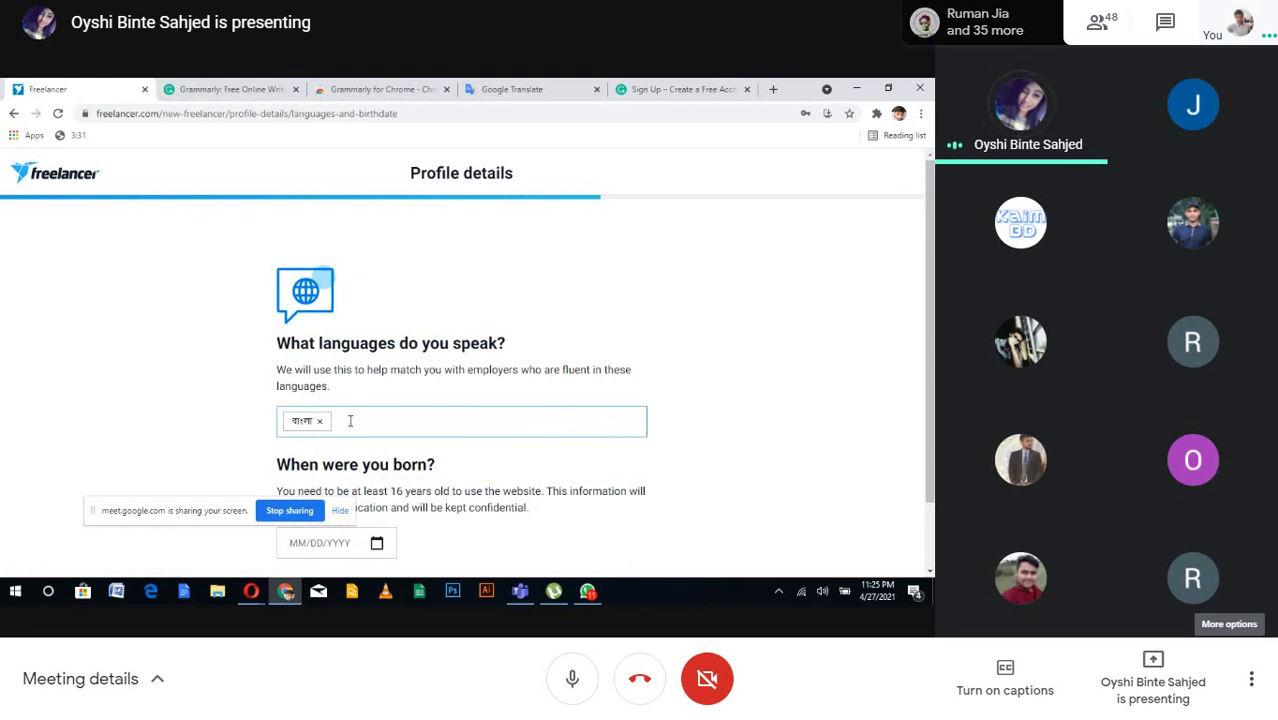
type("E")
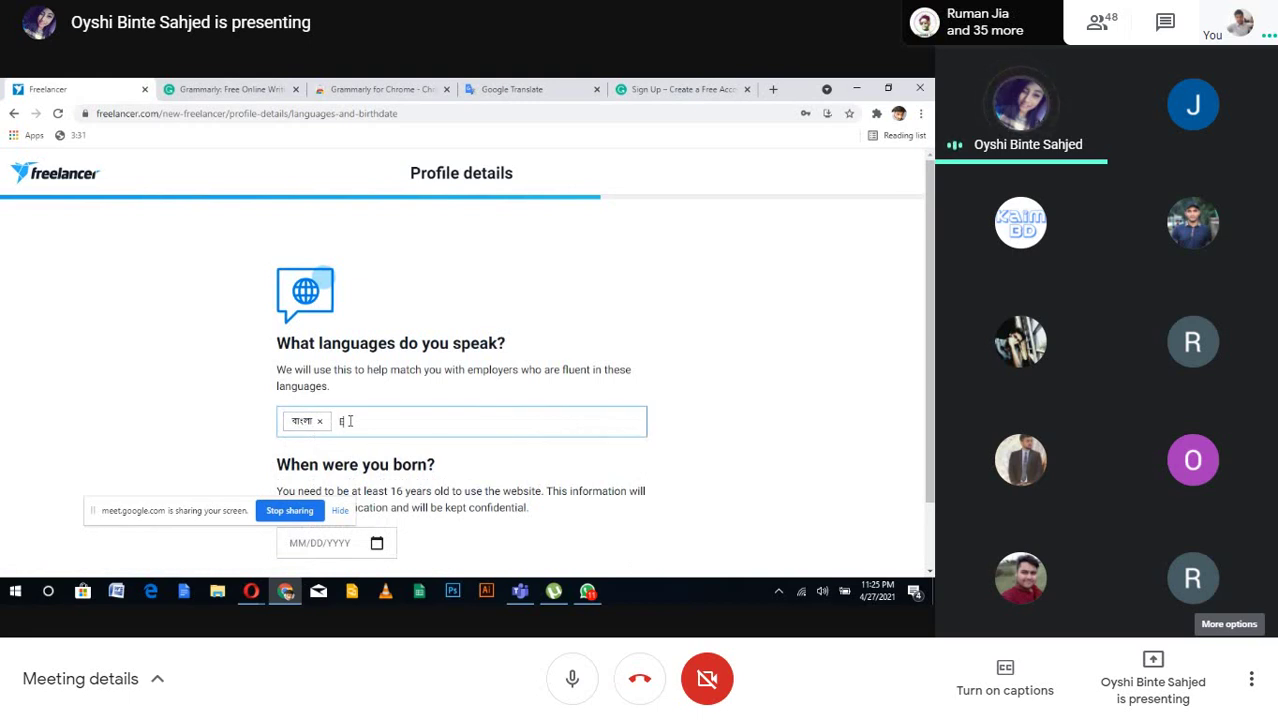
type("n")
key("Return")
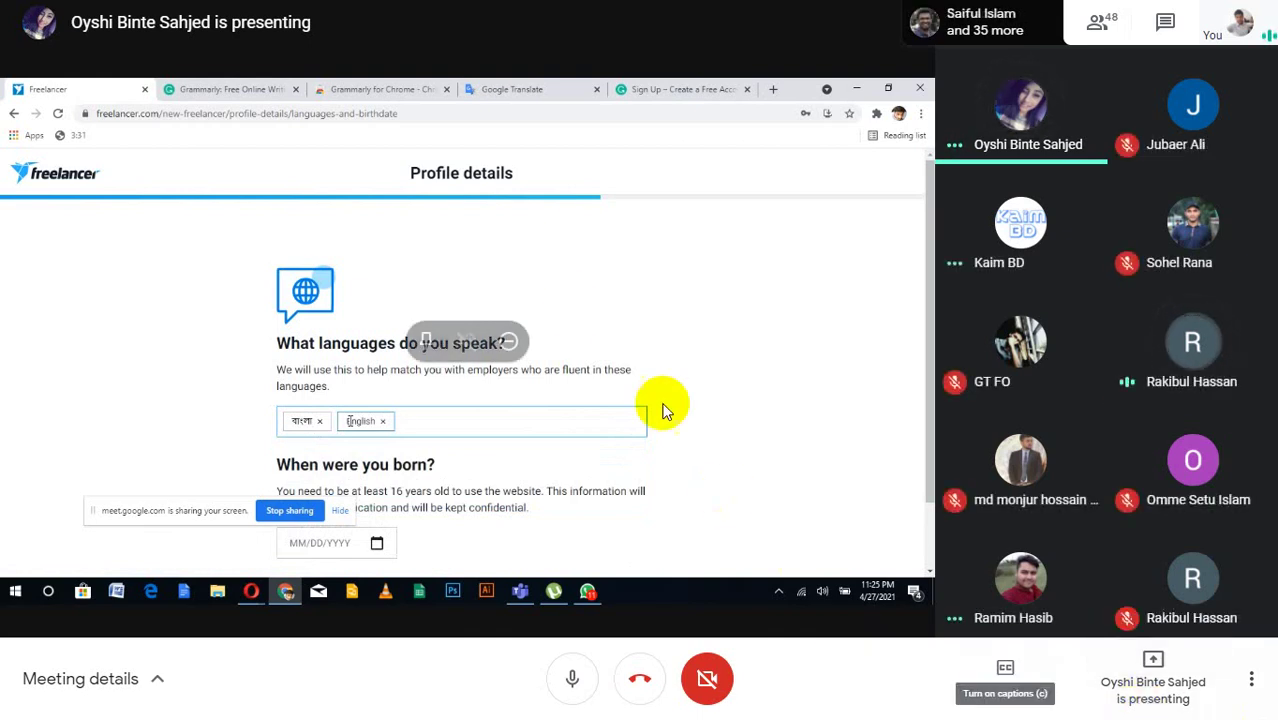
left_click(710, 680)
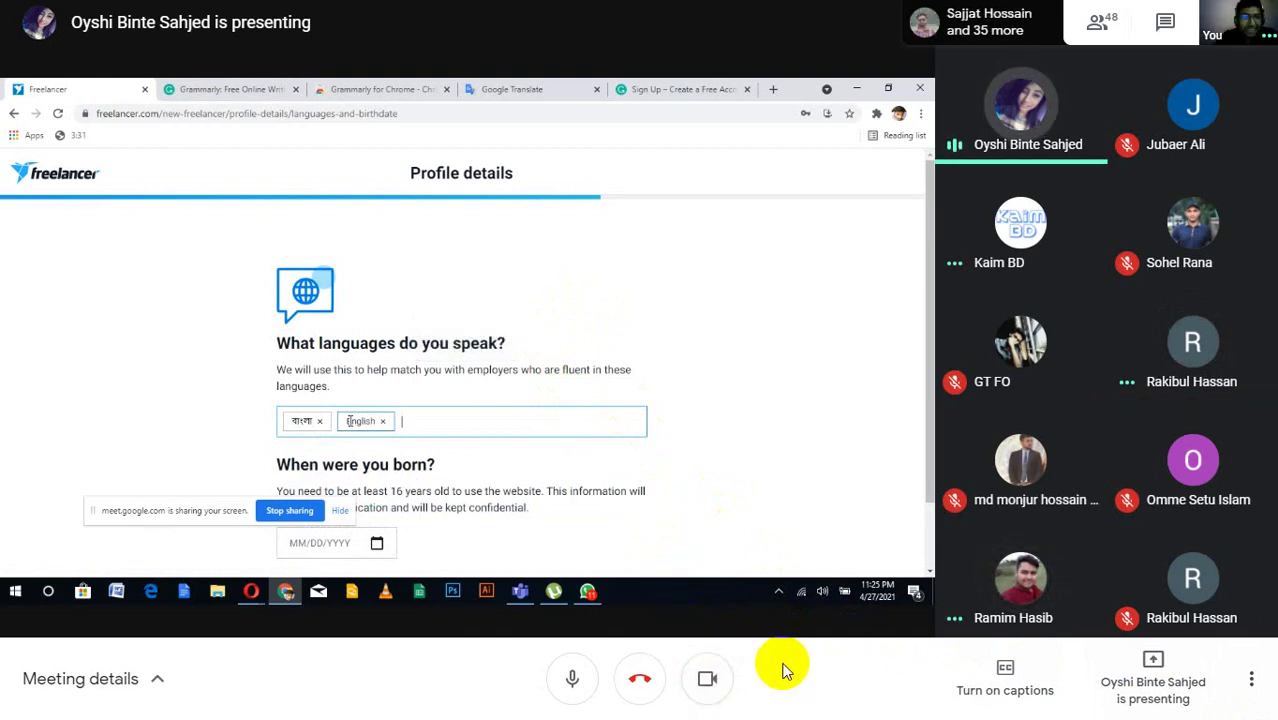
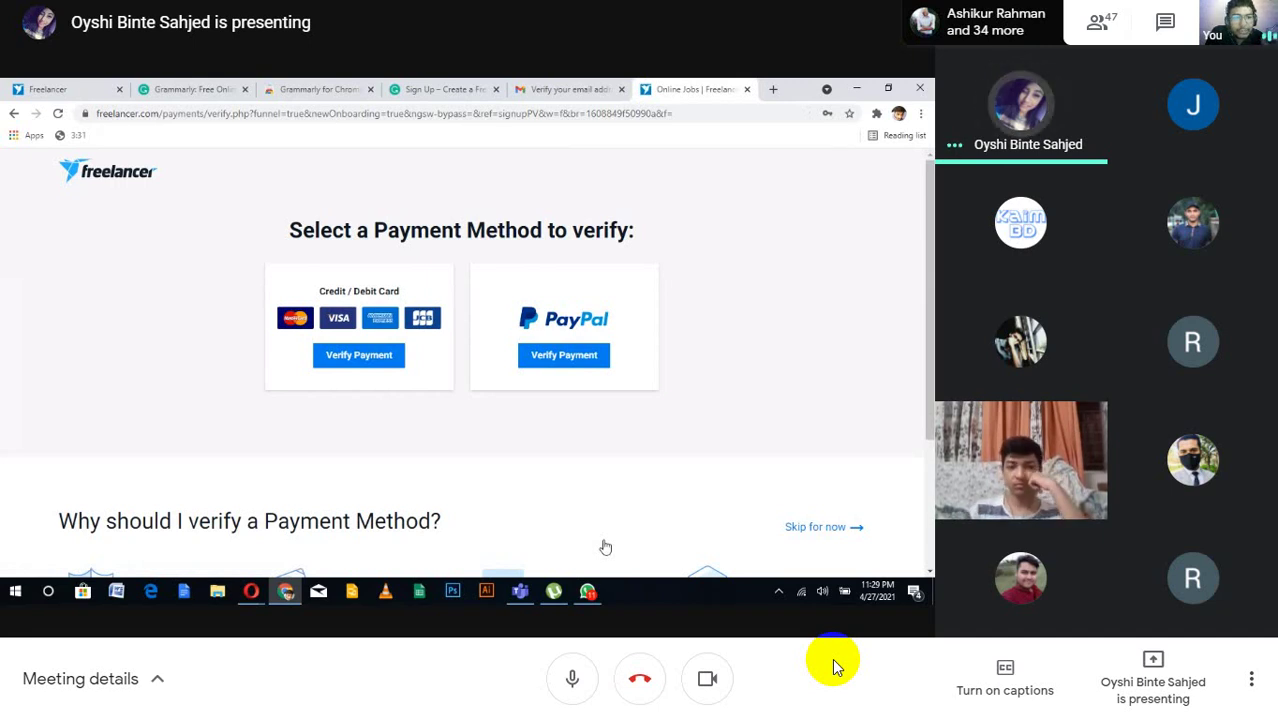
- Skip verification on Freelancer's Select a Payment Method page for now
left_click(829, 529)
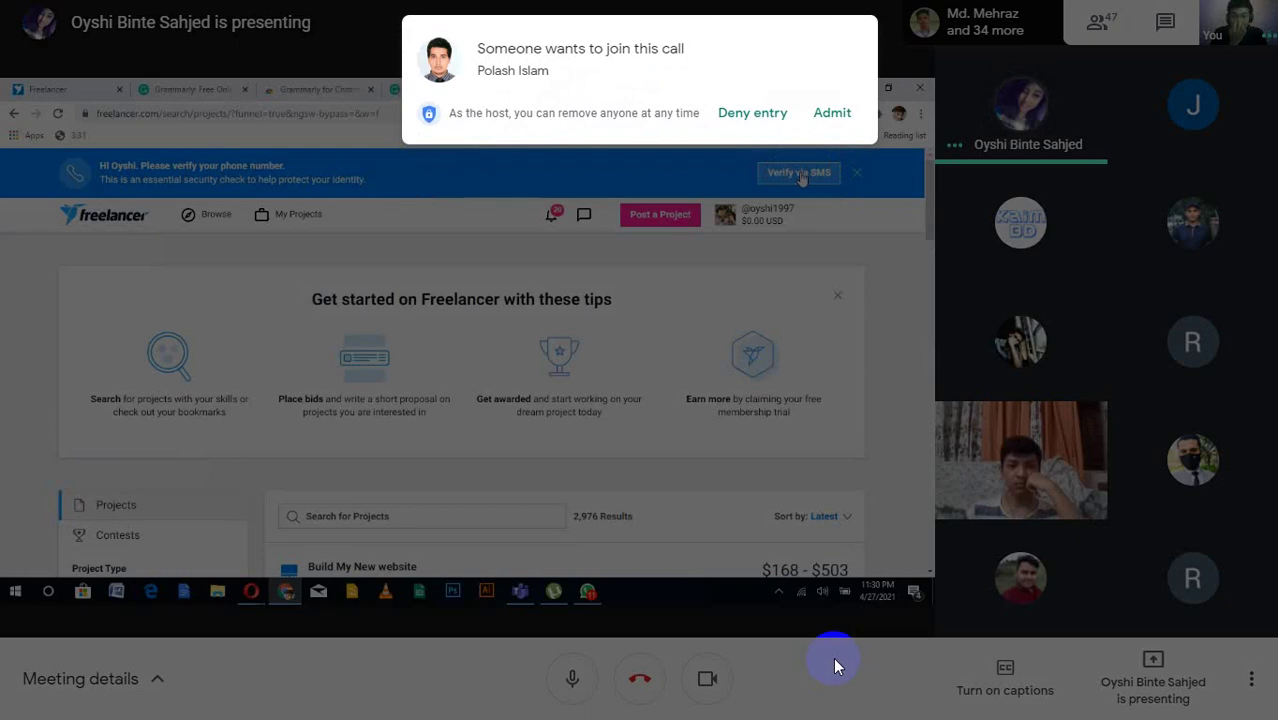
- Admit the person waiting to join the call
left_click(822, 113)
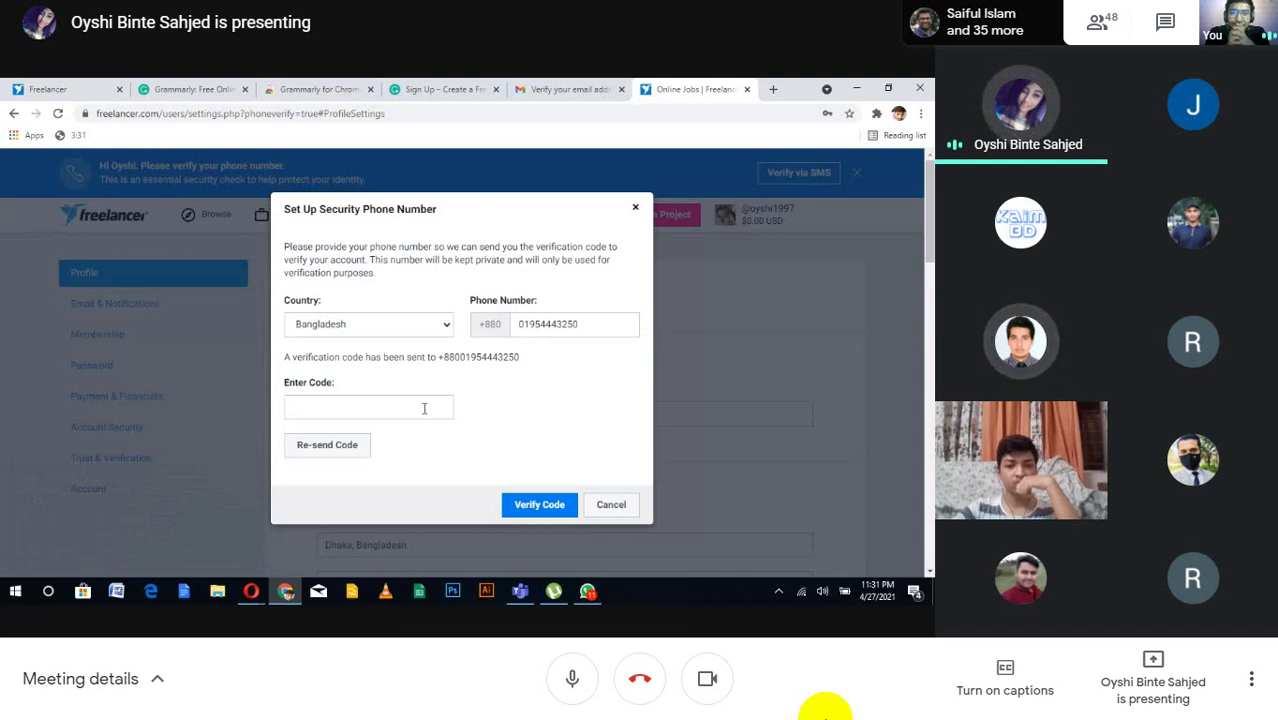
- Enter the SMS verification code and mute the newly admitted participant
left_click(372, 404)
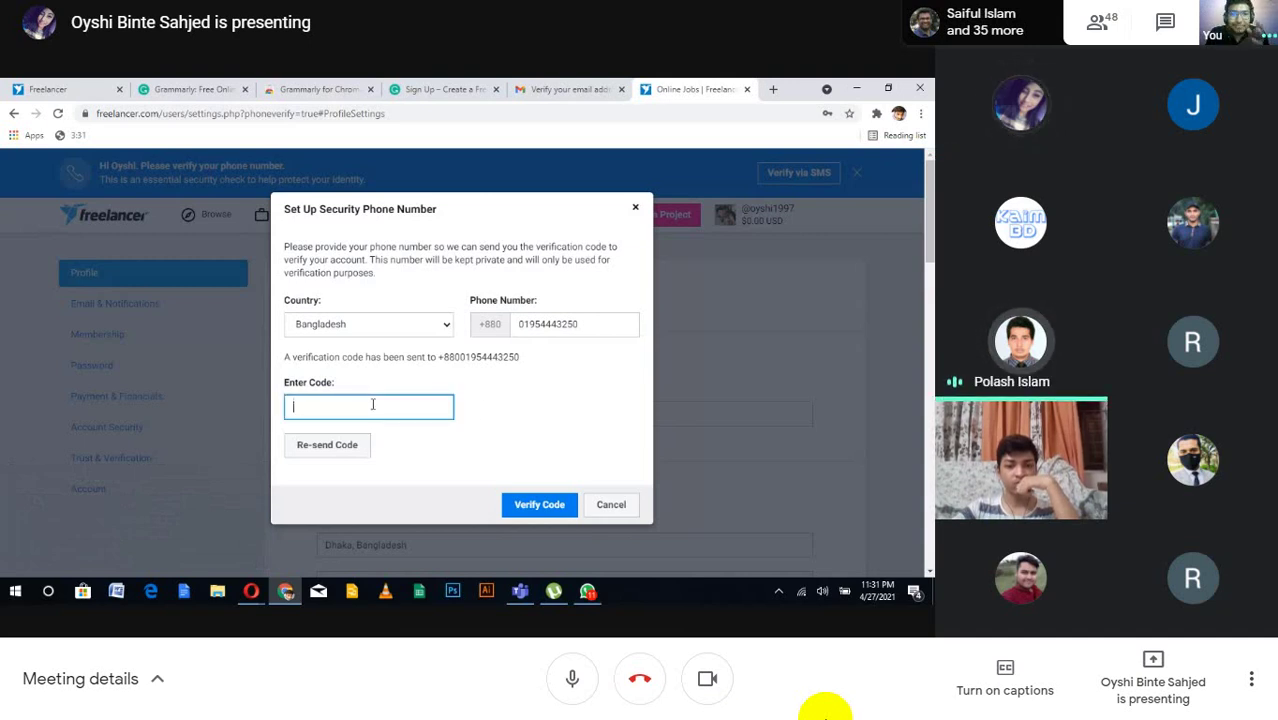
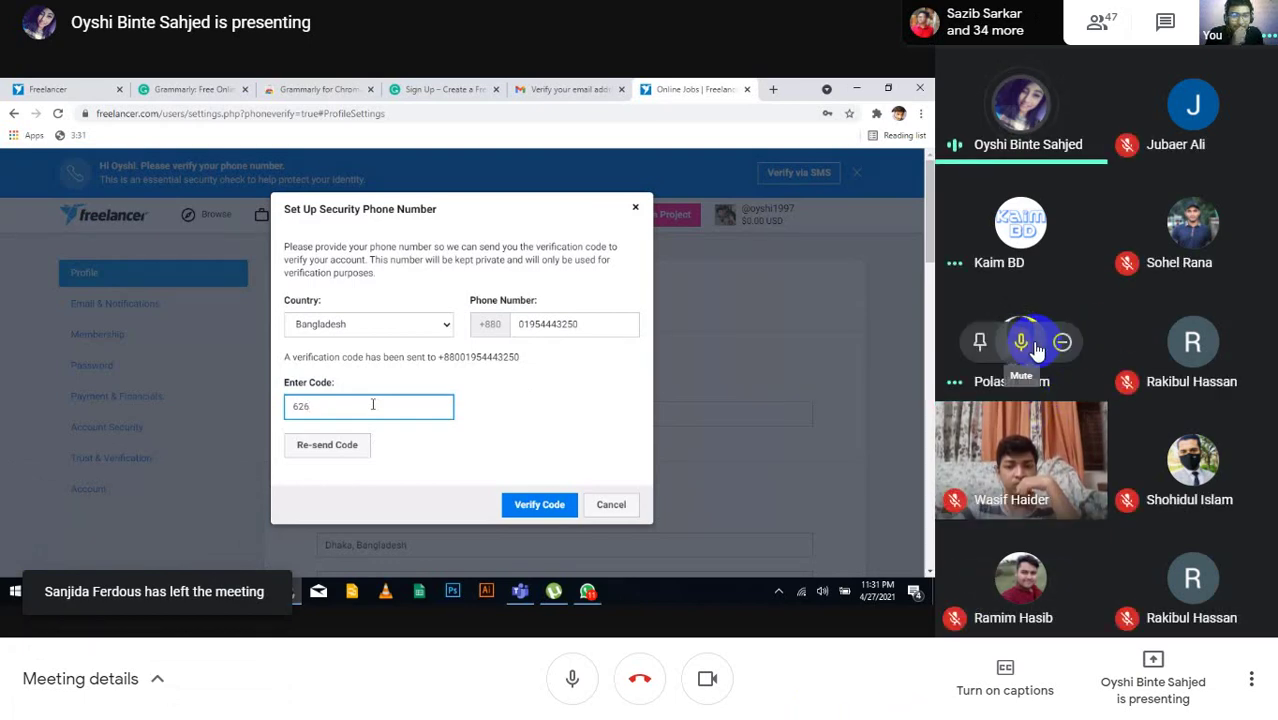
left_click(1022, 343)
left_click(749, 393)
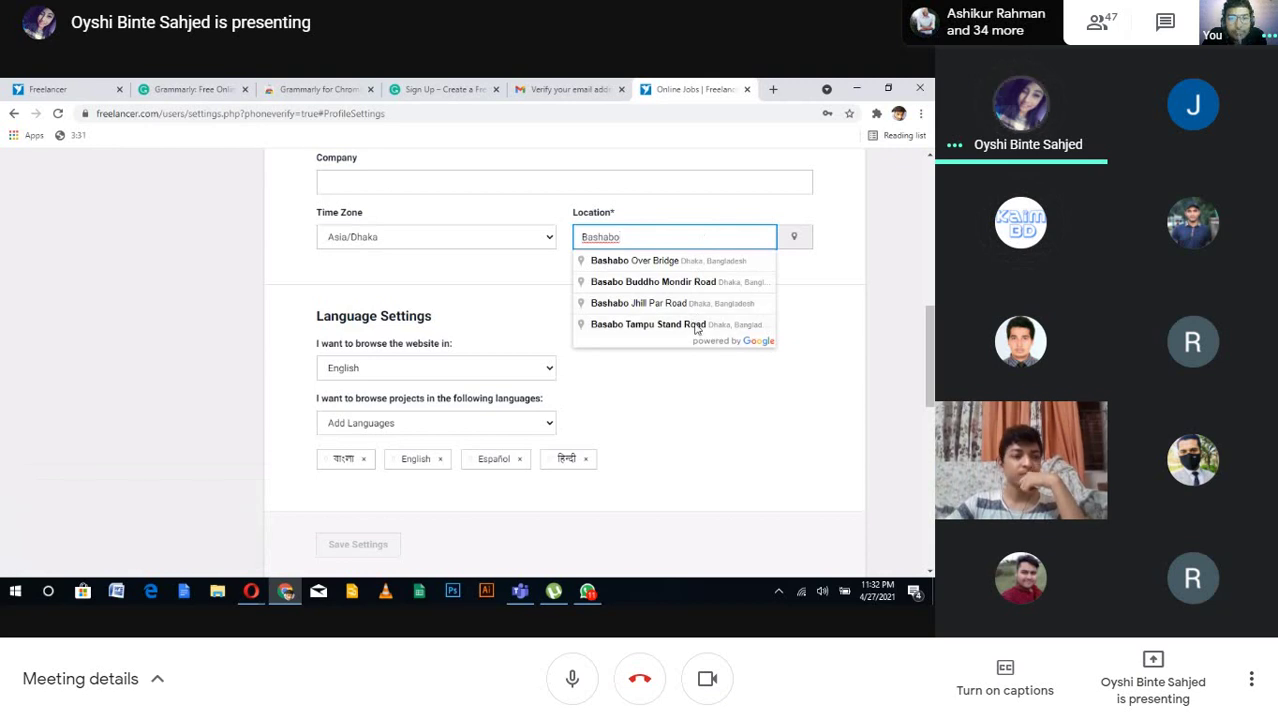
- Fill Location with the third suggested Dhaka address
left_click(693, 305)
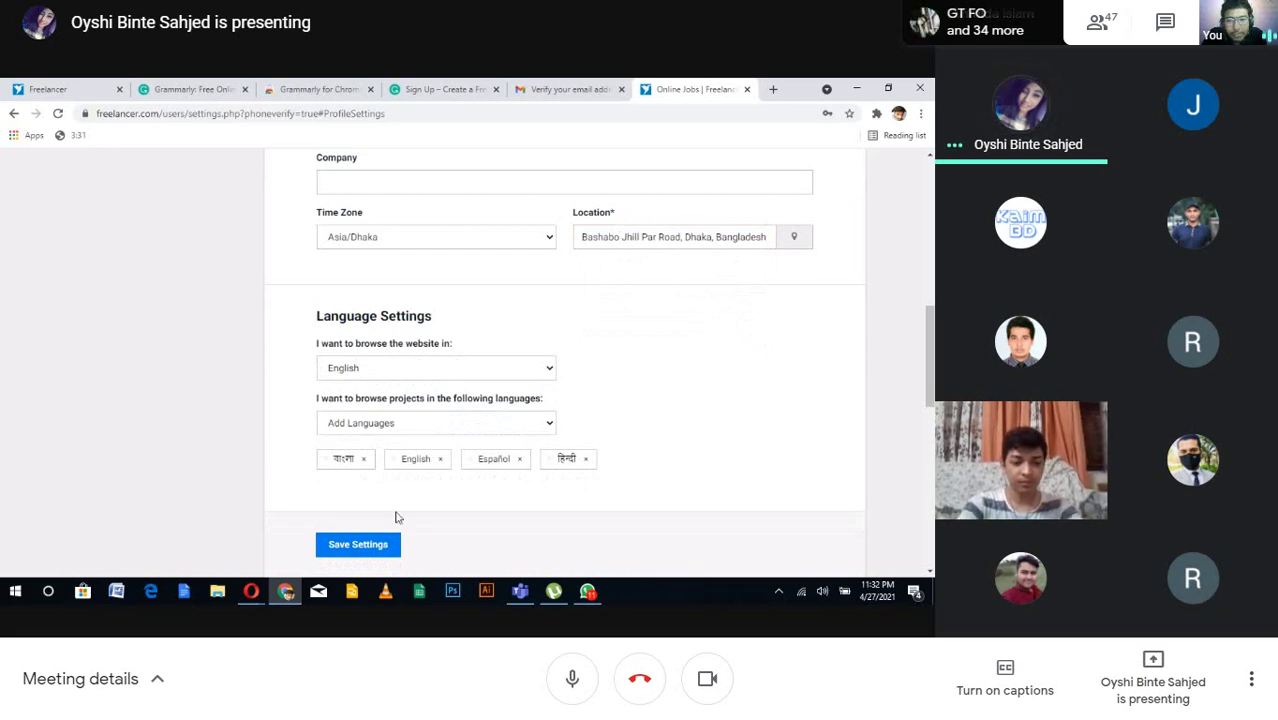
left_click_drag(931, 328, 931, 404)
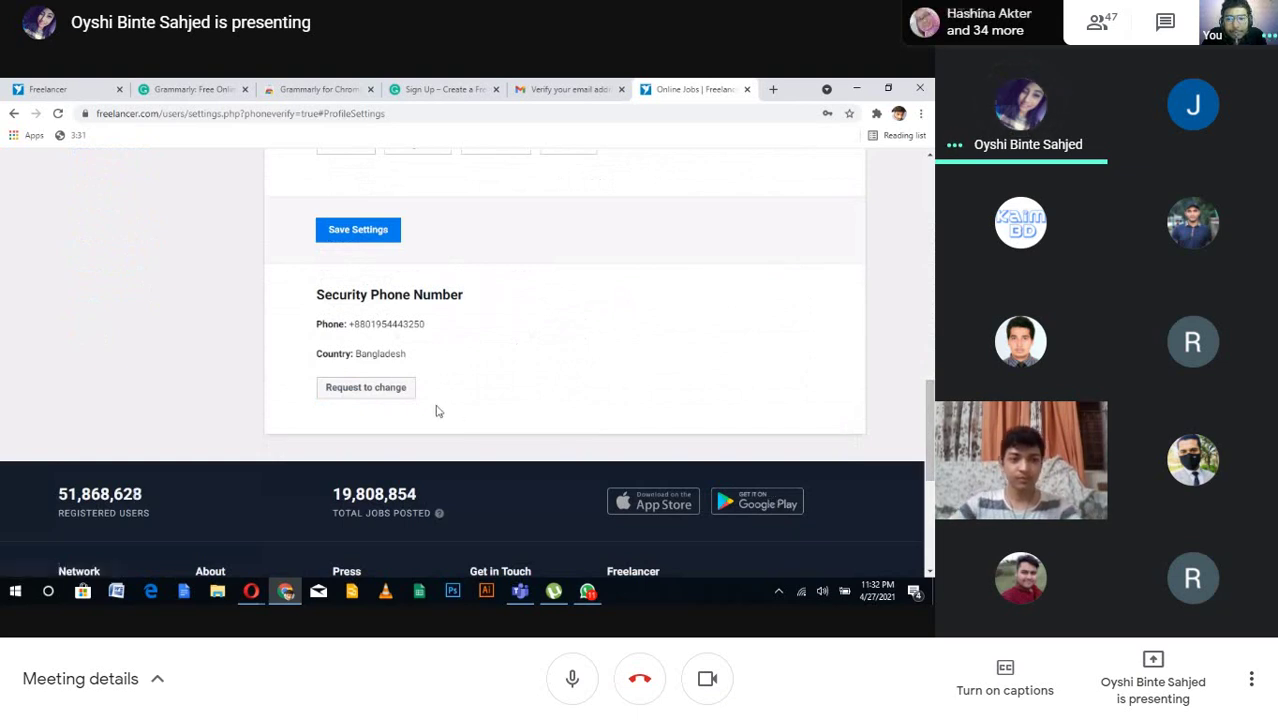
- Save the Freelancer profile settings and bring up the account options menu
scroll(930, 430, "up", 3)
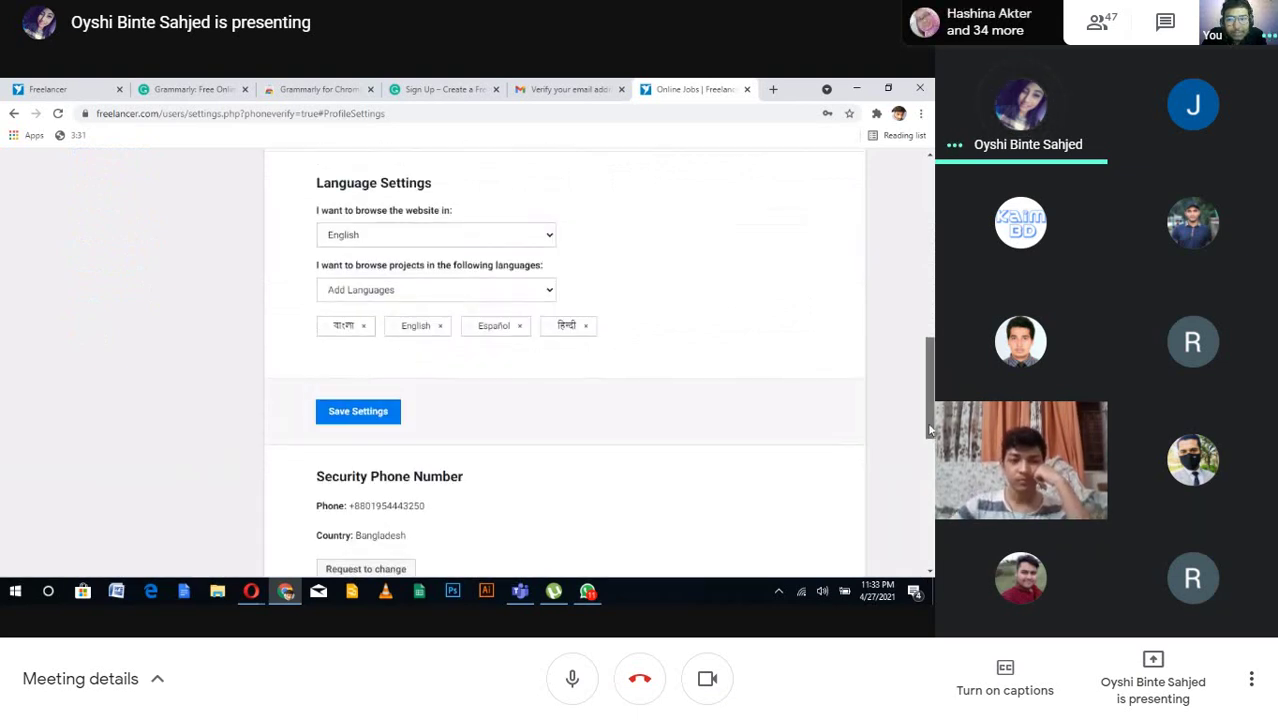
left_click(380, 416)
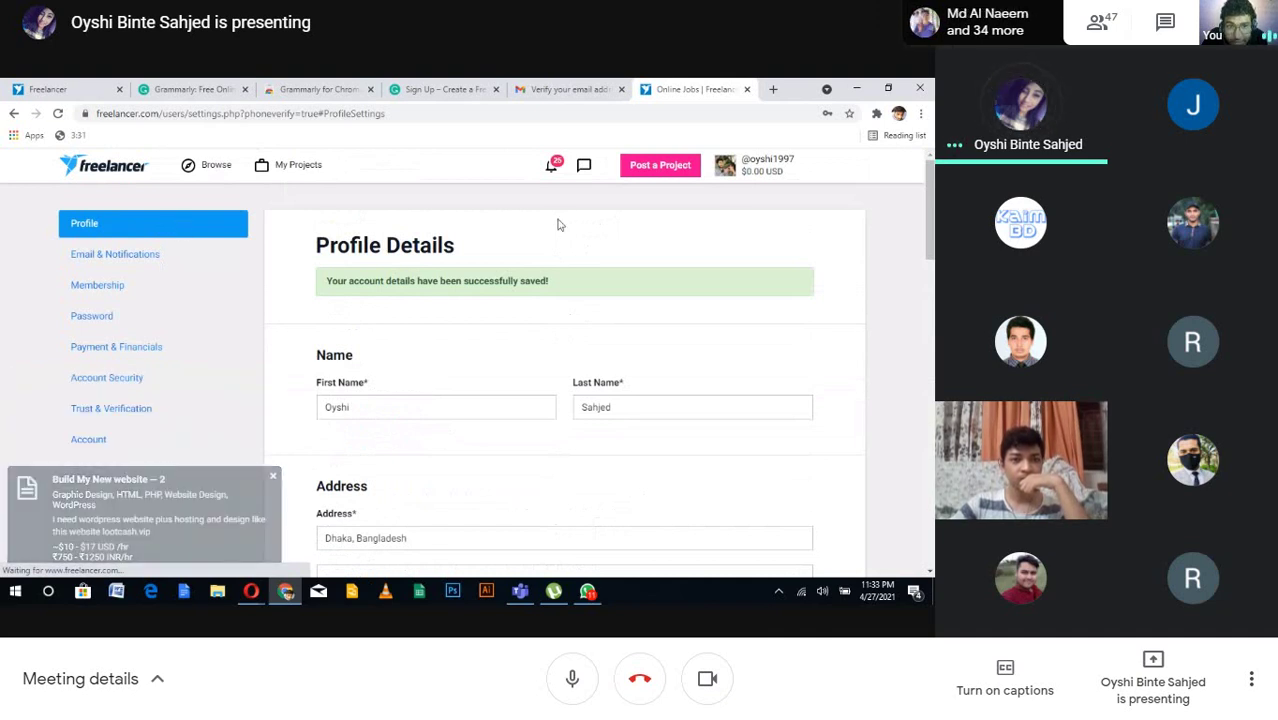
left_click(731, 172)
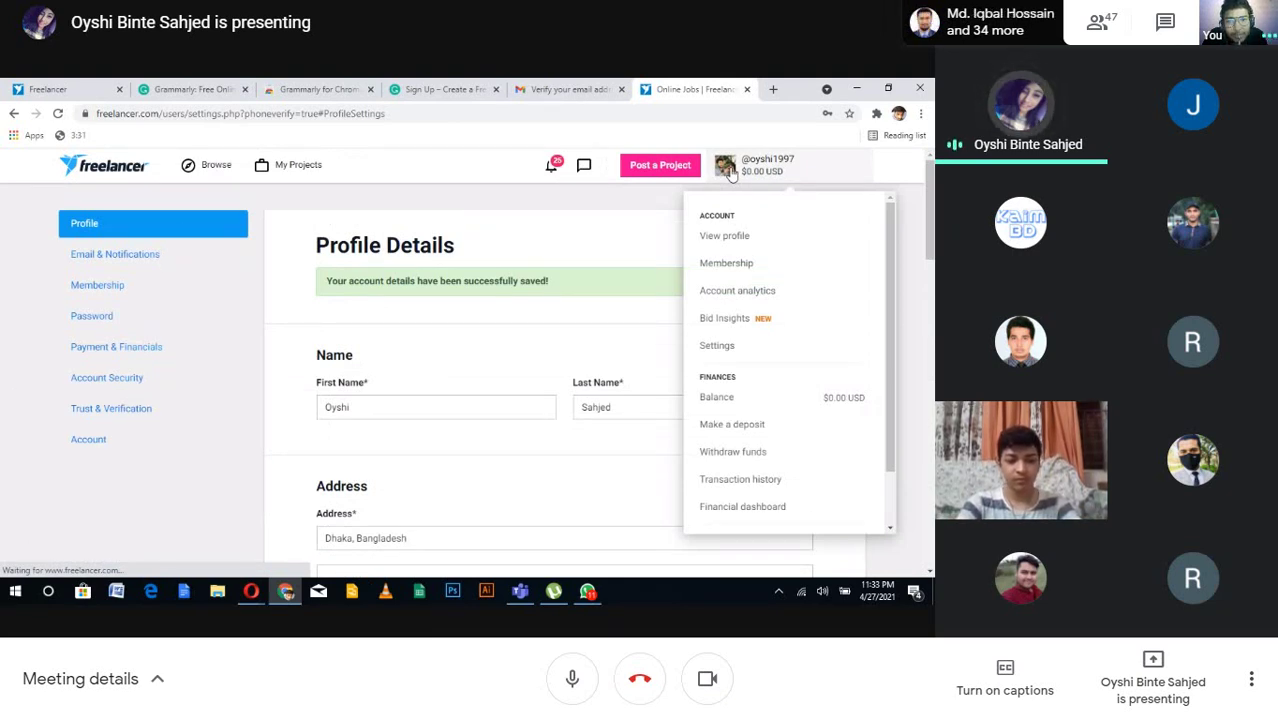
- Open the account's public profile page via View profile and scroll down it
left_click(726, 236)
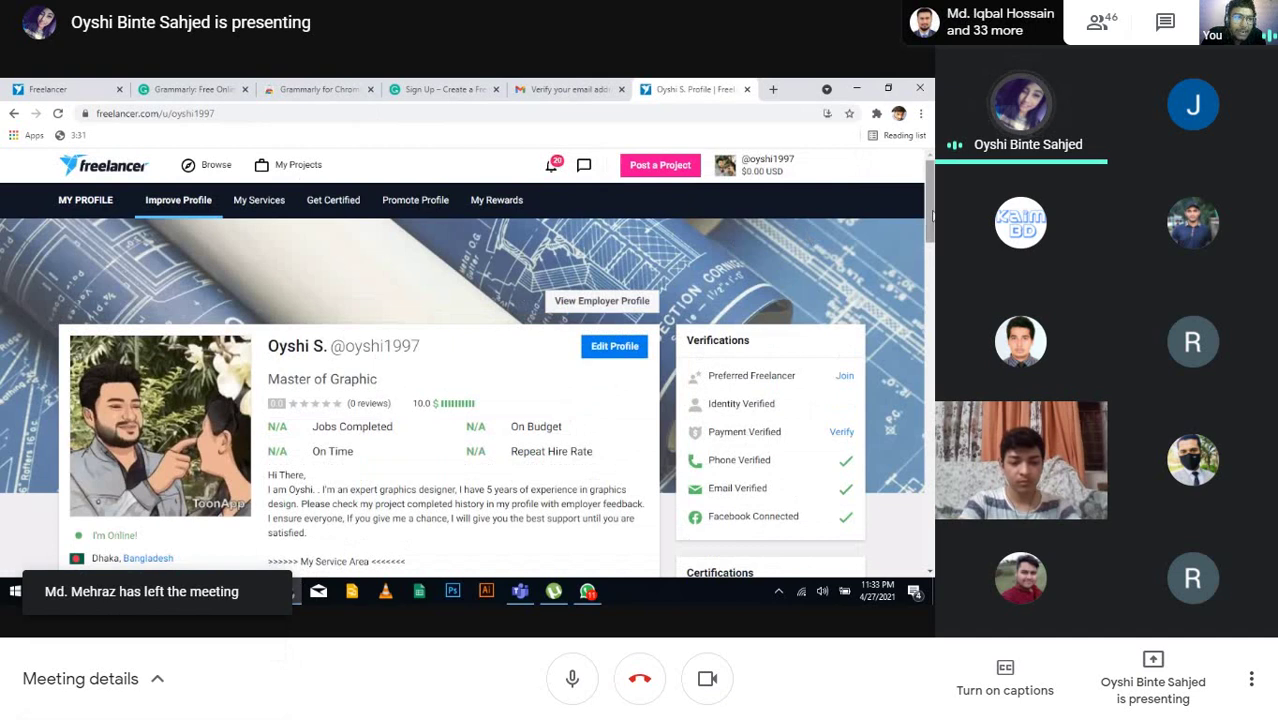
scroll(932, 216, "down", 1)
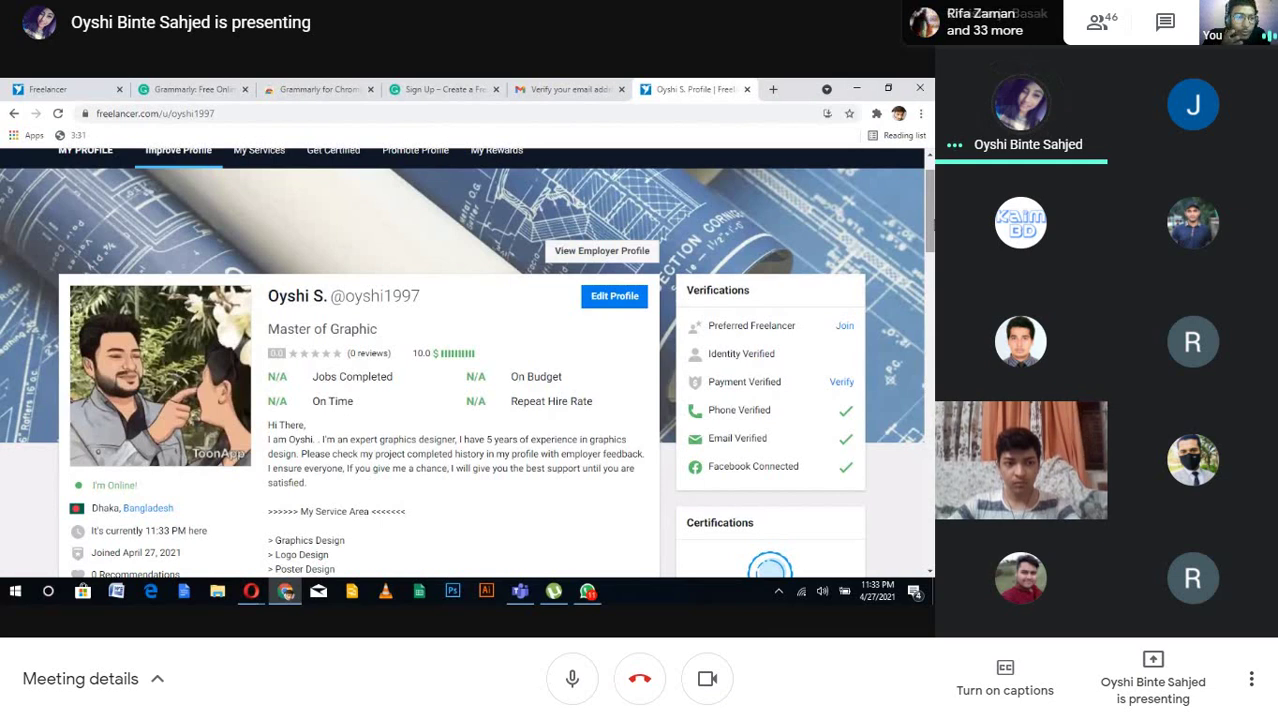
mouse_move(1052, 365)
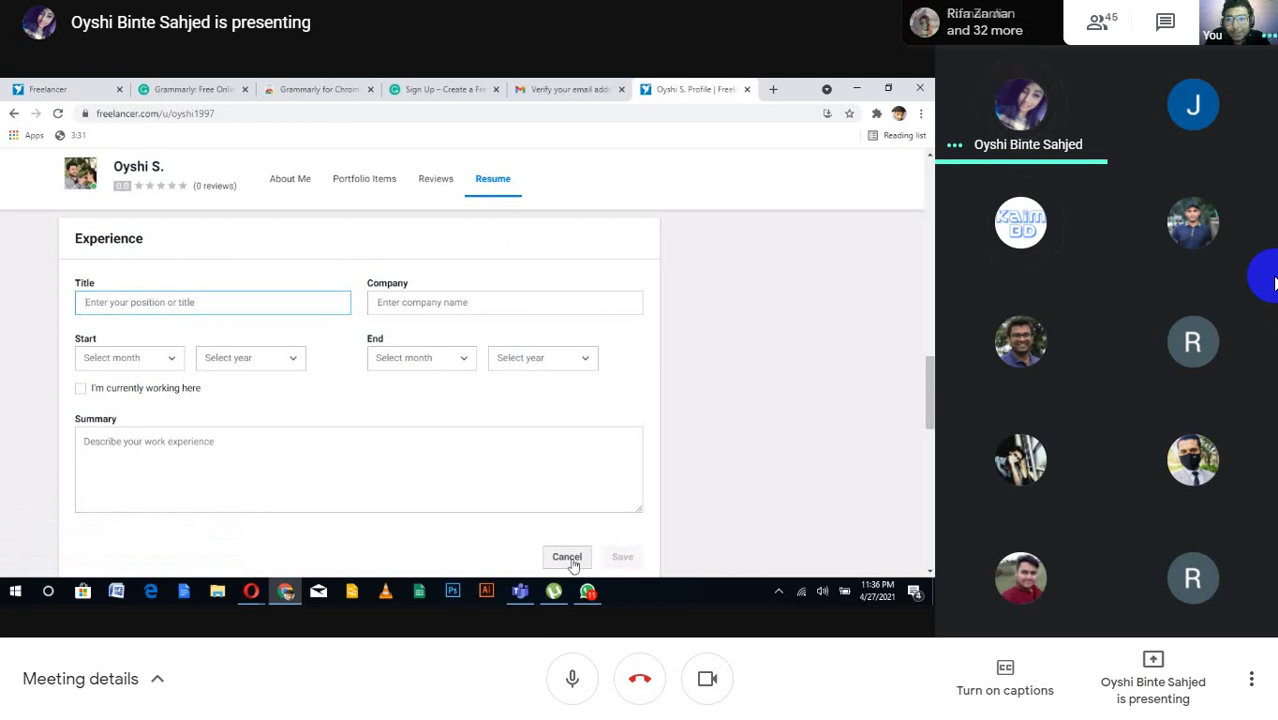
- Cancel the blank Experience form and scroll through the resume sections
left_click(572, 563)
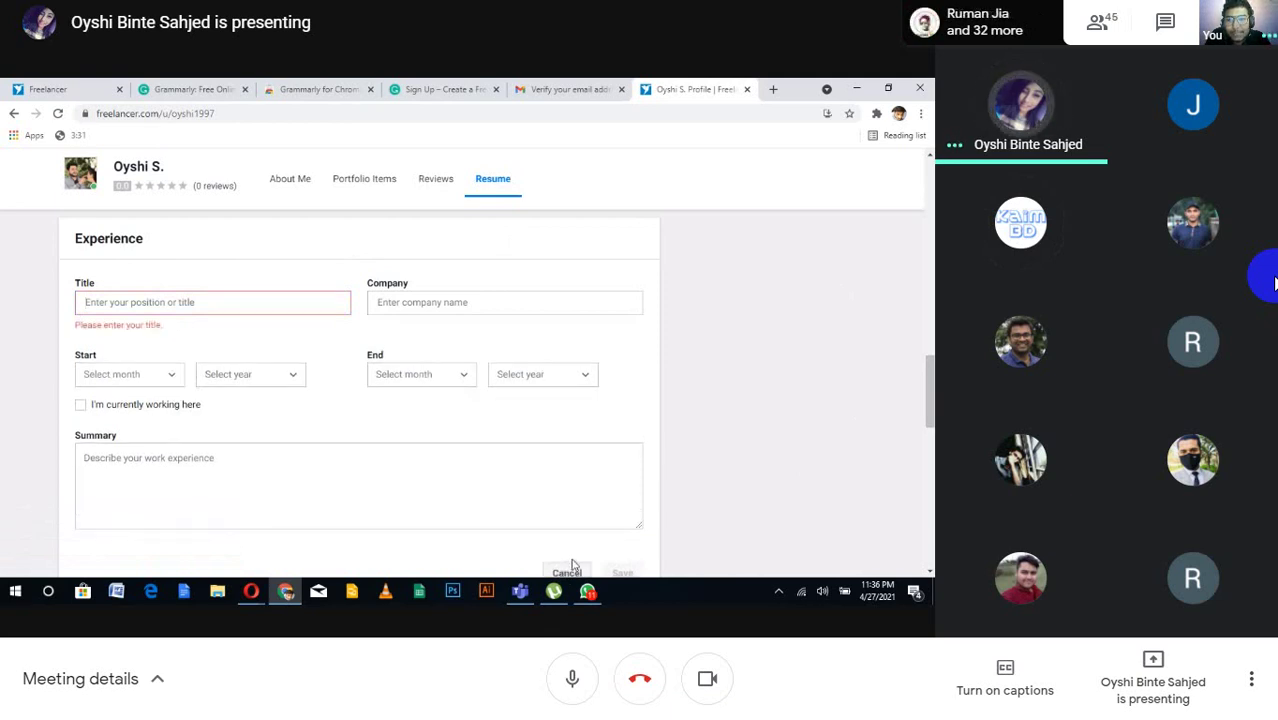
left_click(568, 571)
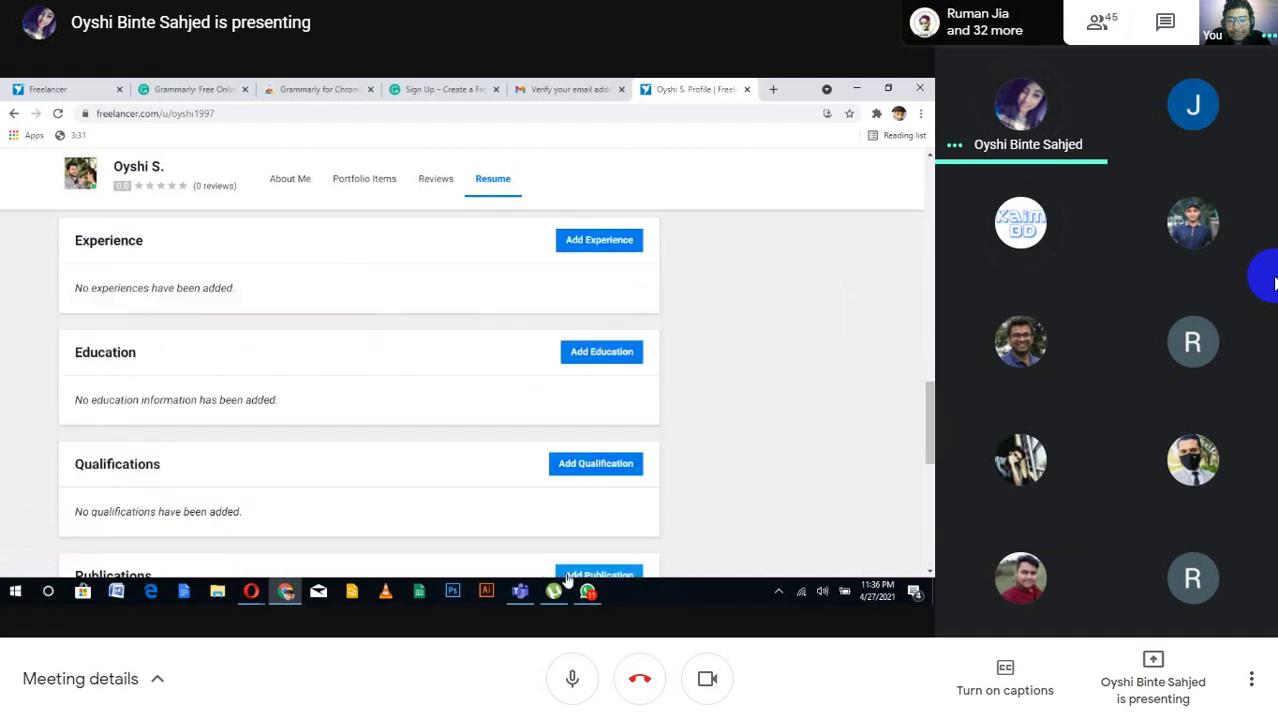
scroll(841, 376, "down", 2)
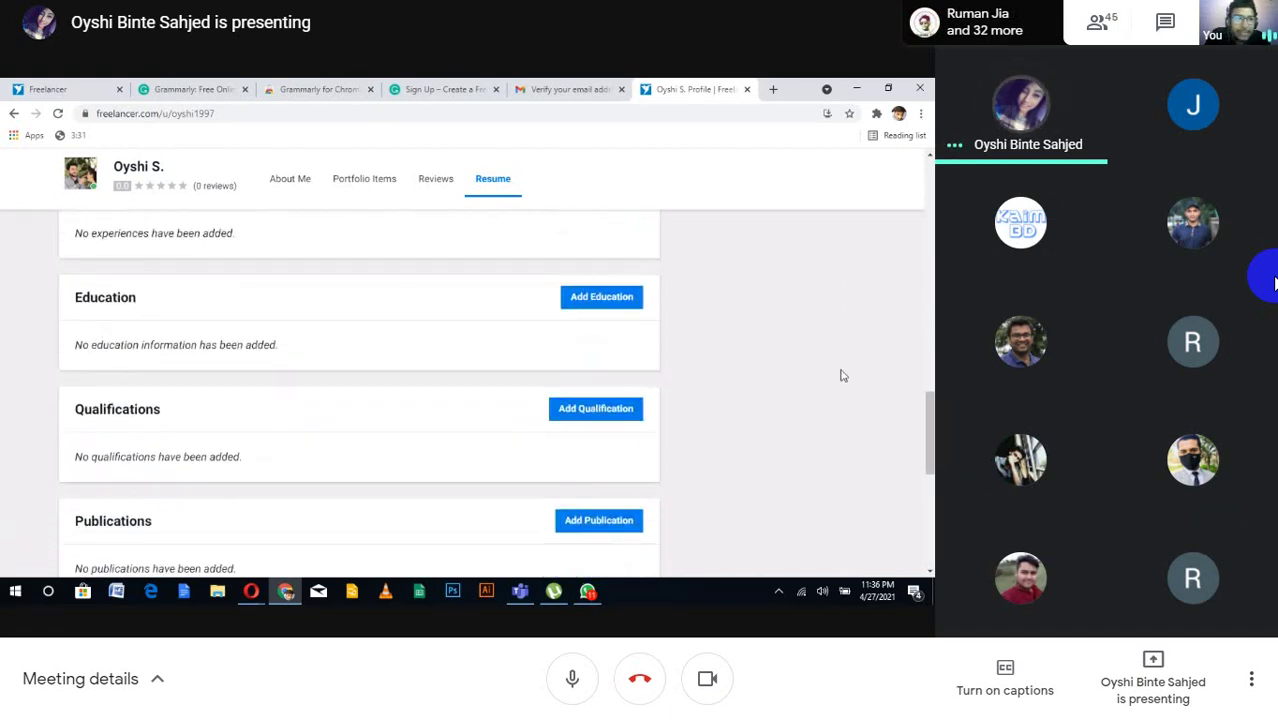
scroll(841, 376, "up", 7)
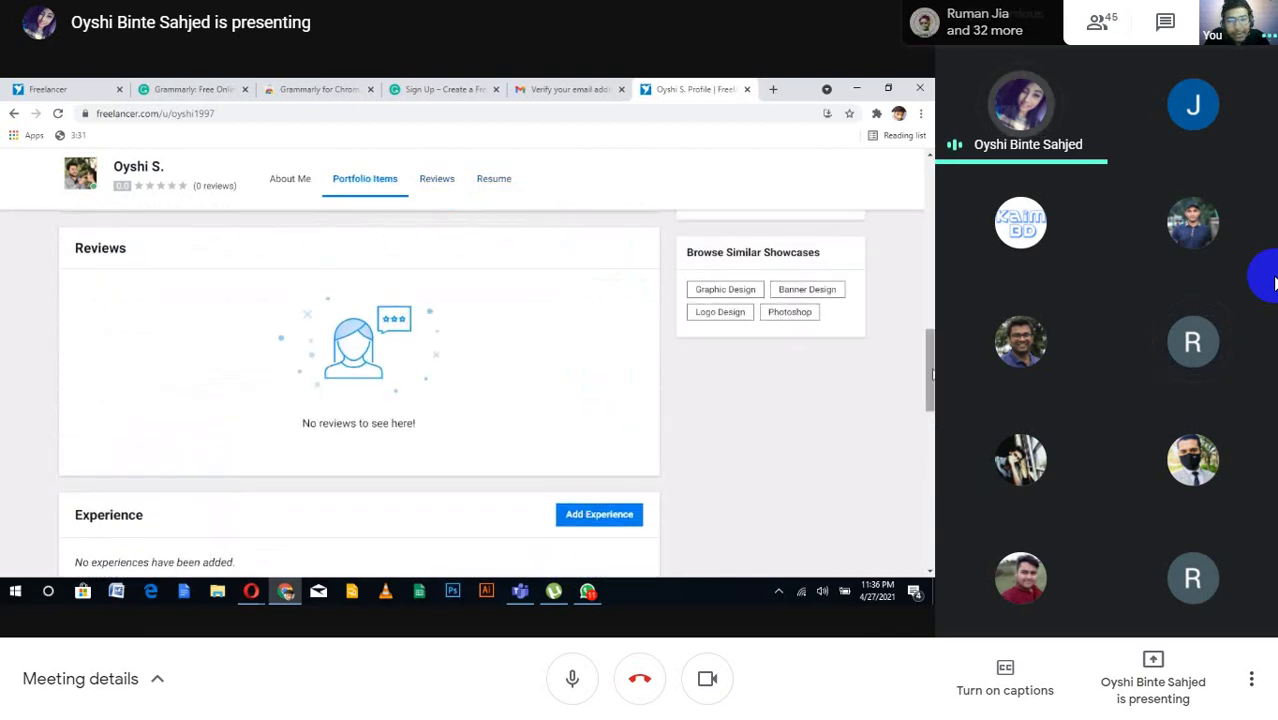
scroll(930, 380, "down", 1)
scroll(480, 390, "down", 4)
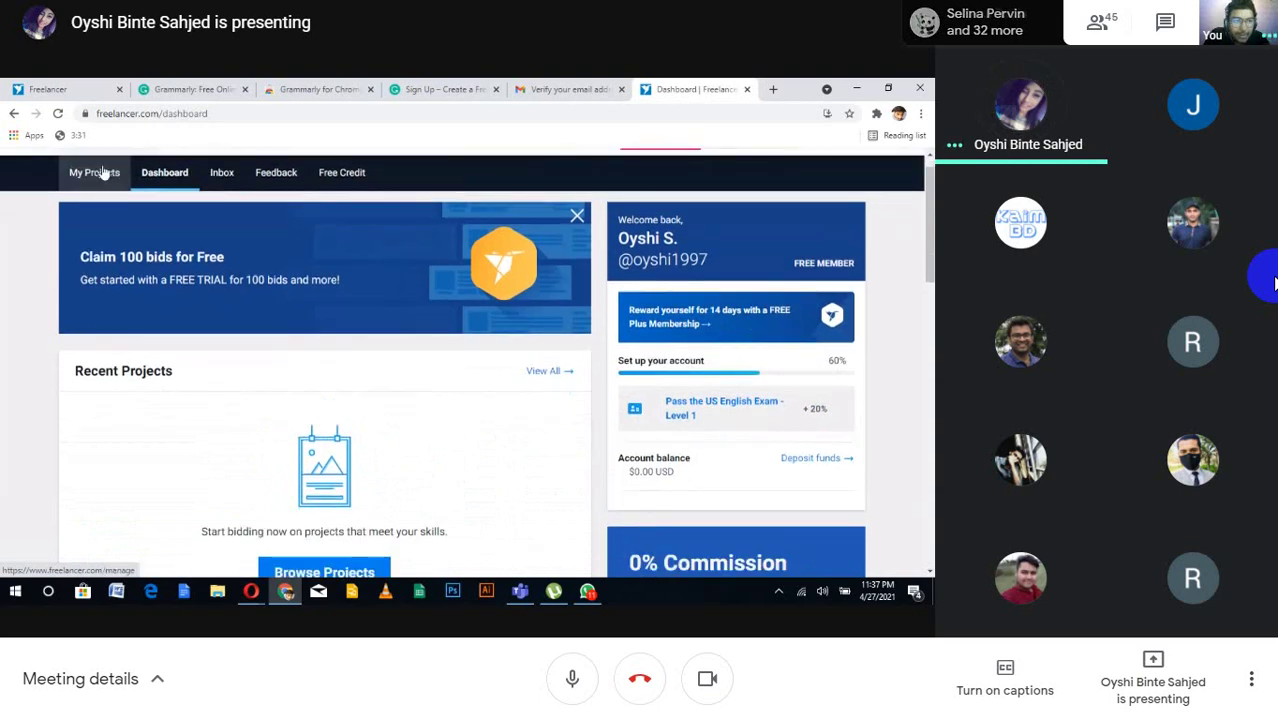
scroll(103, 172, "down", 1)
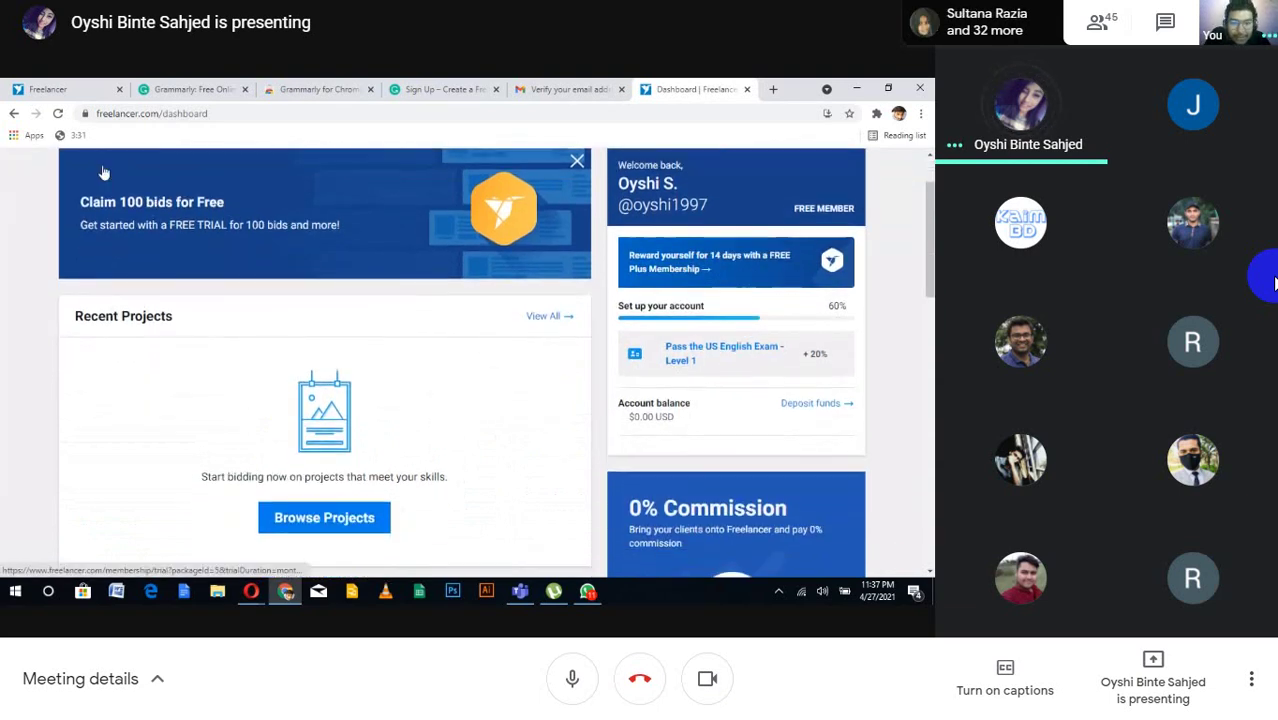
scroll(103, 172, "down", 1)
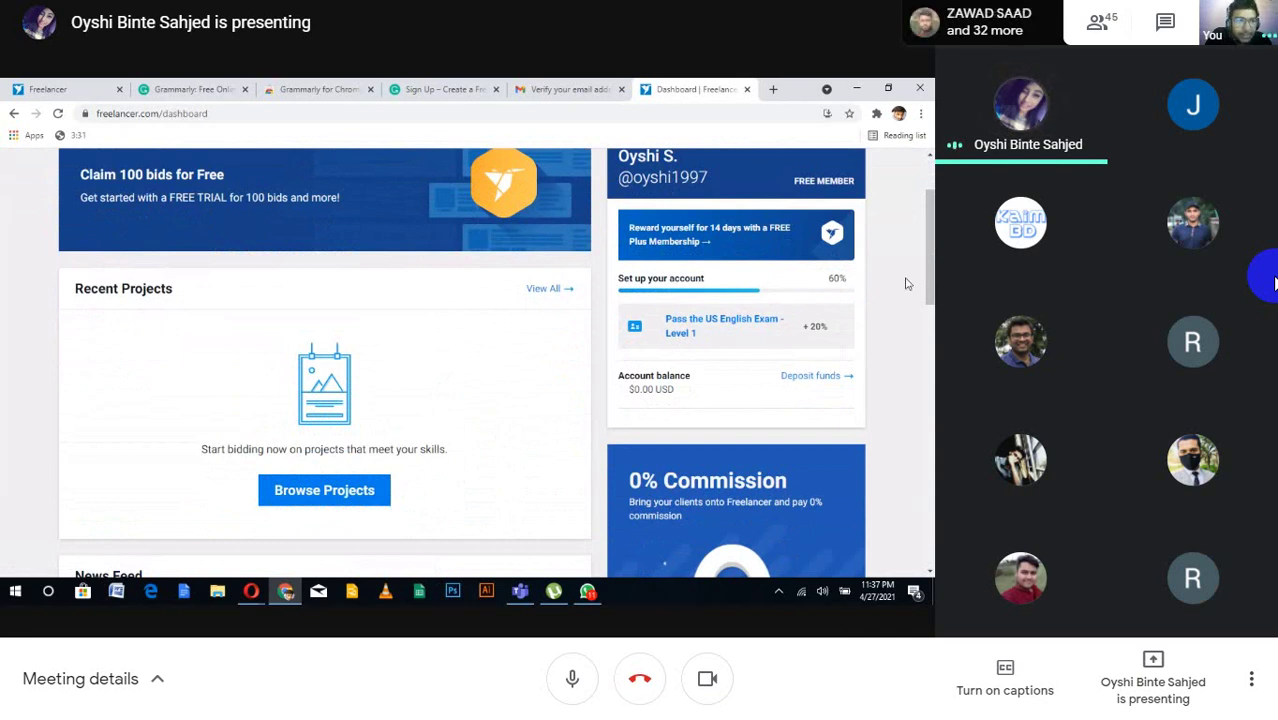
left_click_drag(930, 282, 932, 286)
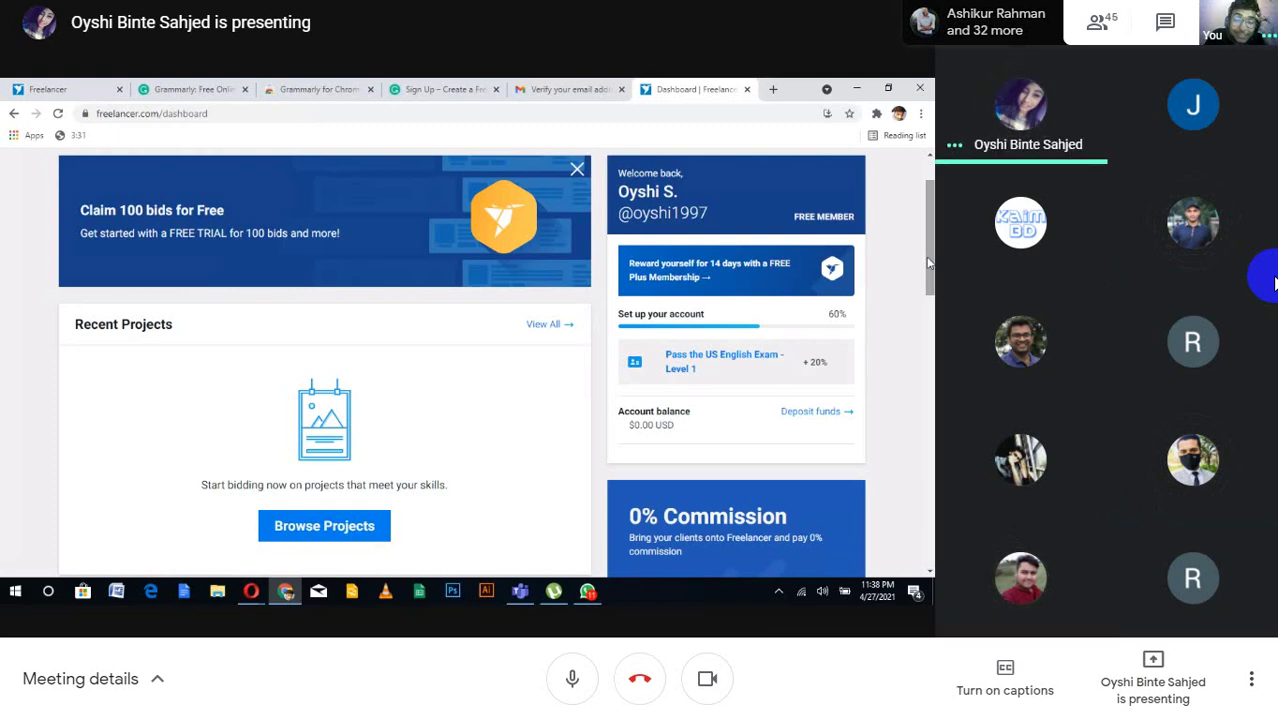
scroll(928, 240, "up", 1)
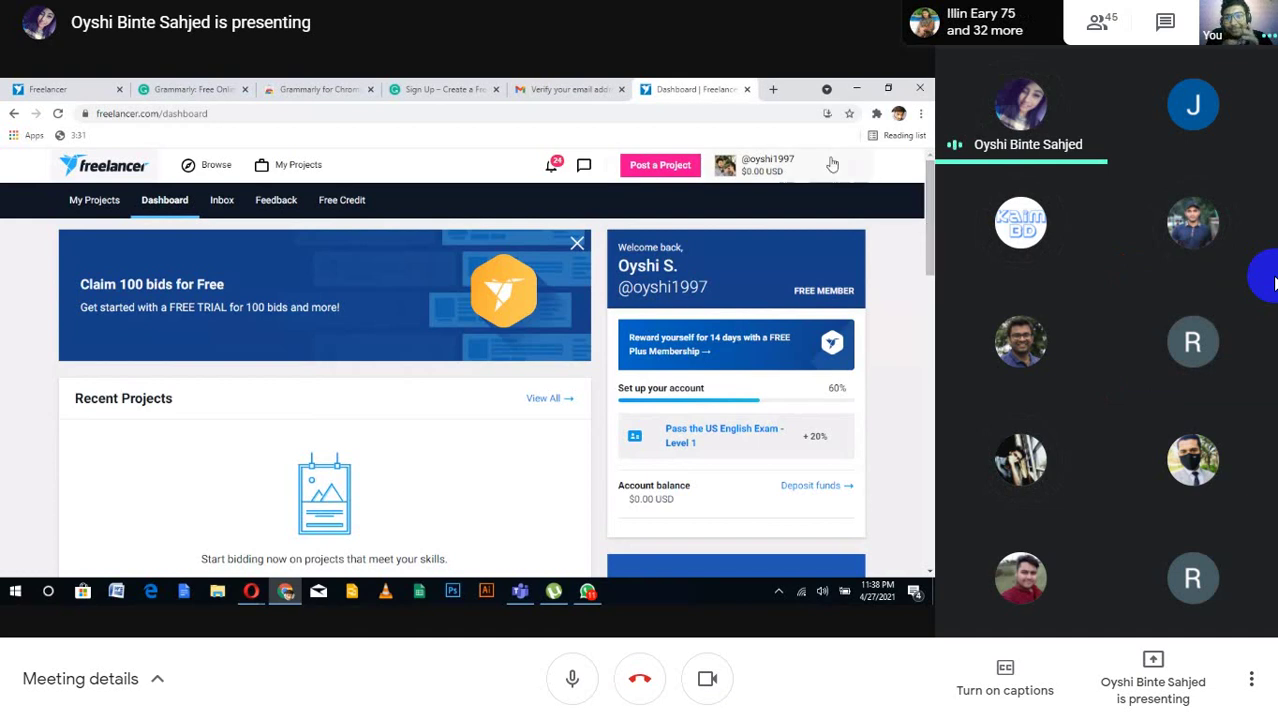
- Choose Contests from the Browse menu to list business card contests
left_click(216, 168)
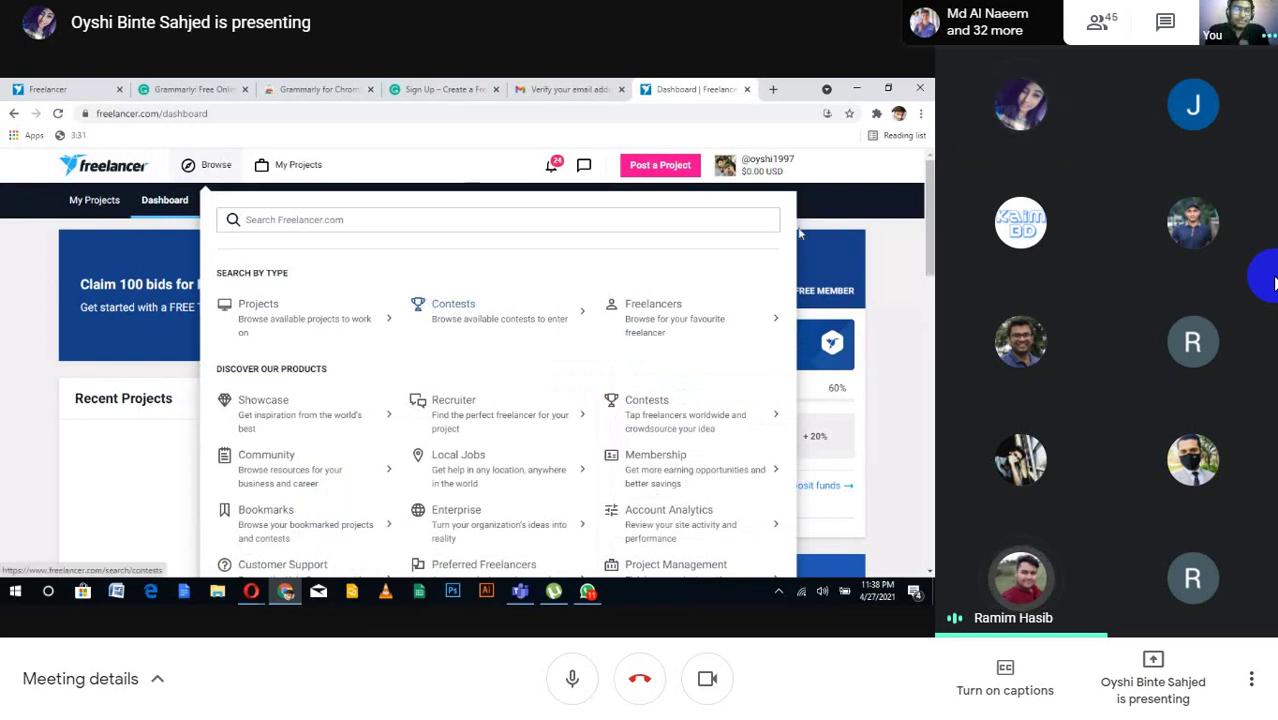
scroll(428, 303, "down", 1)
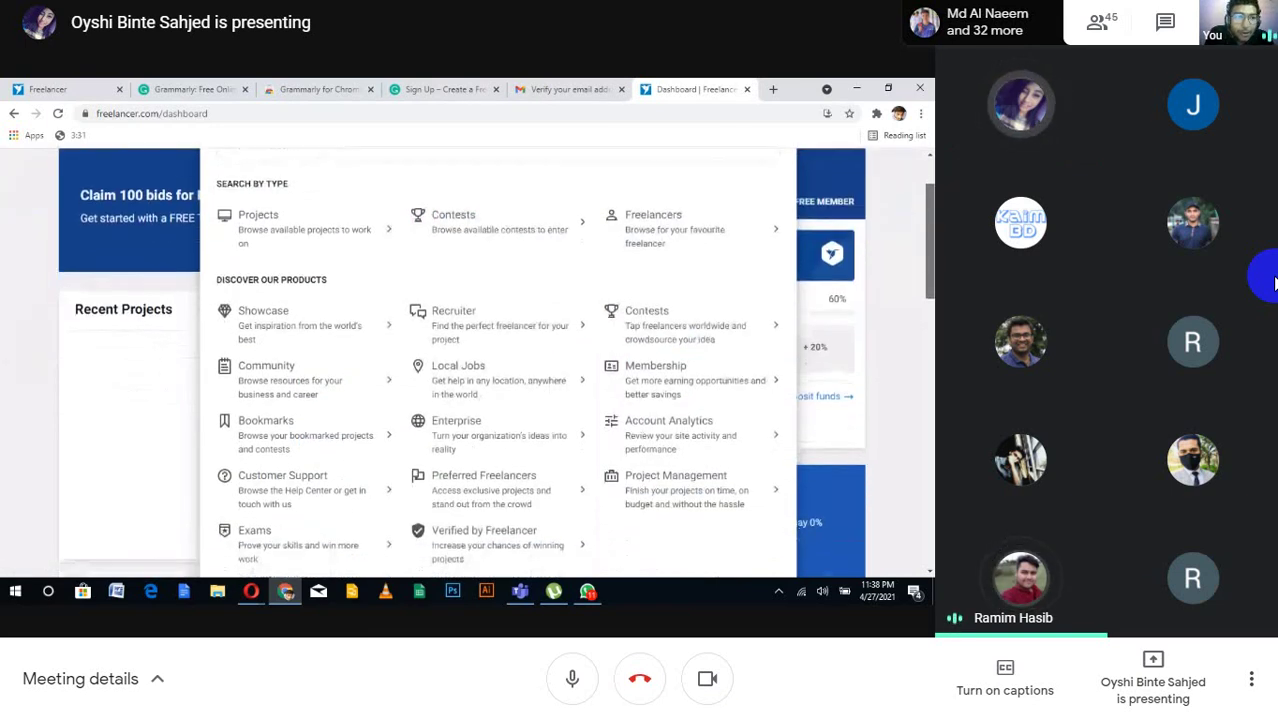
left_click(515, 227)
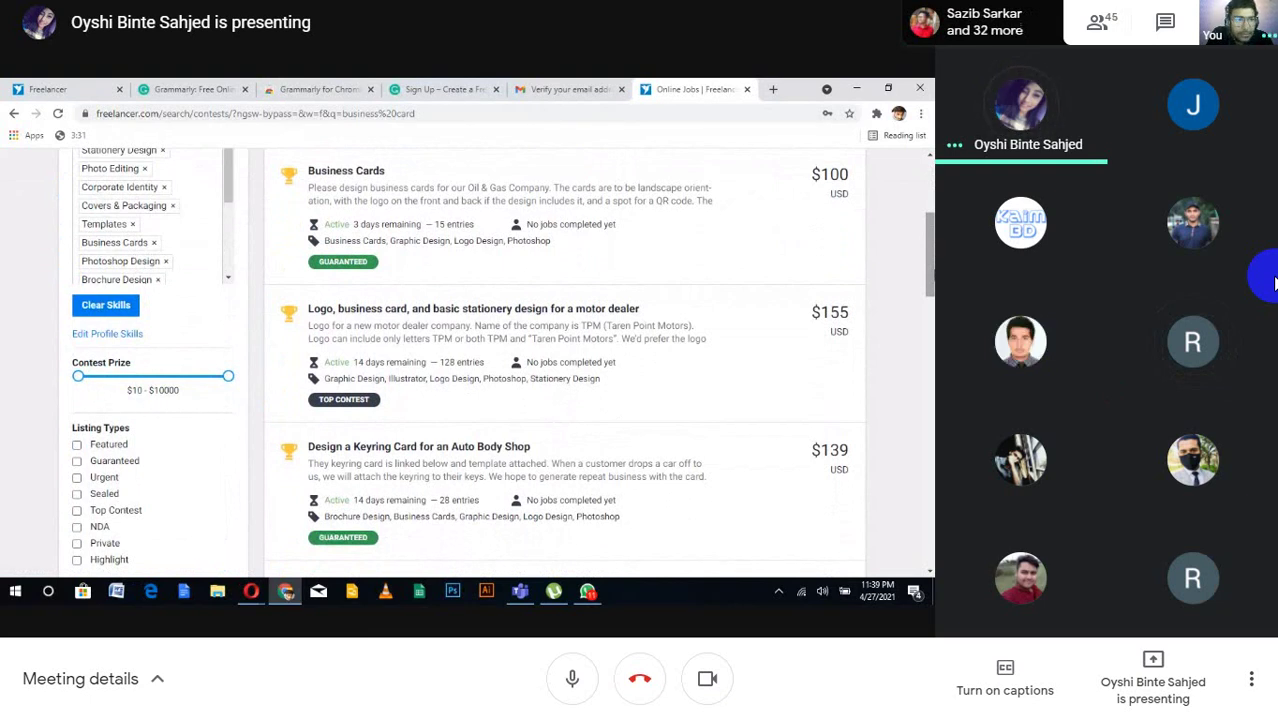
left_click_drag(933, 271, 929, 251)
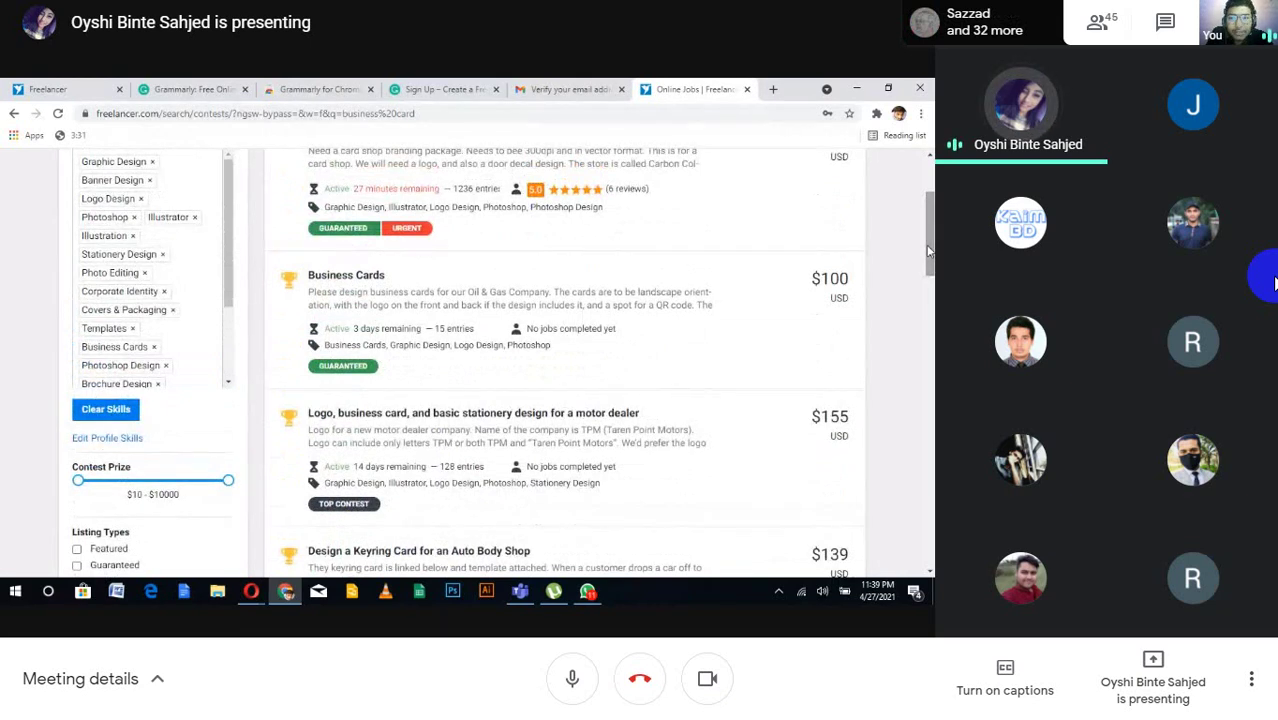
left_click_drag(929, 251, 931, 256)
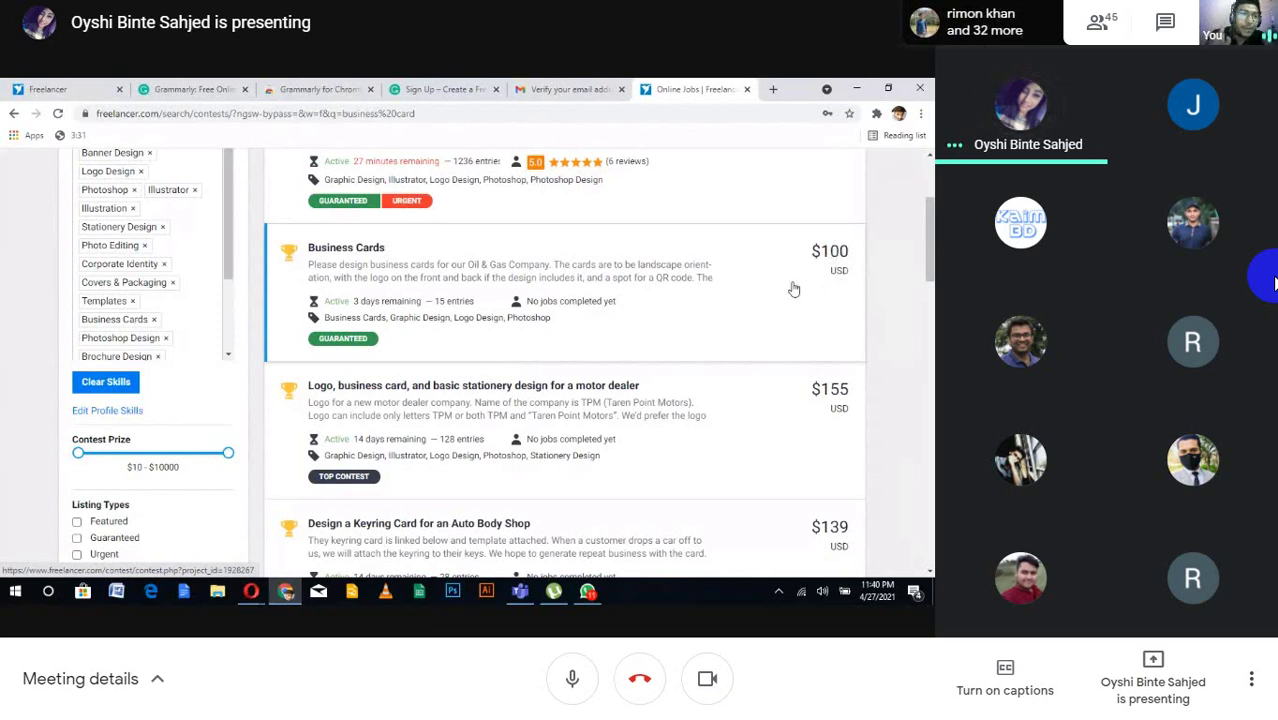
left_click_drag(930, 252, 930, 238)
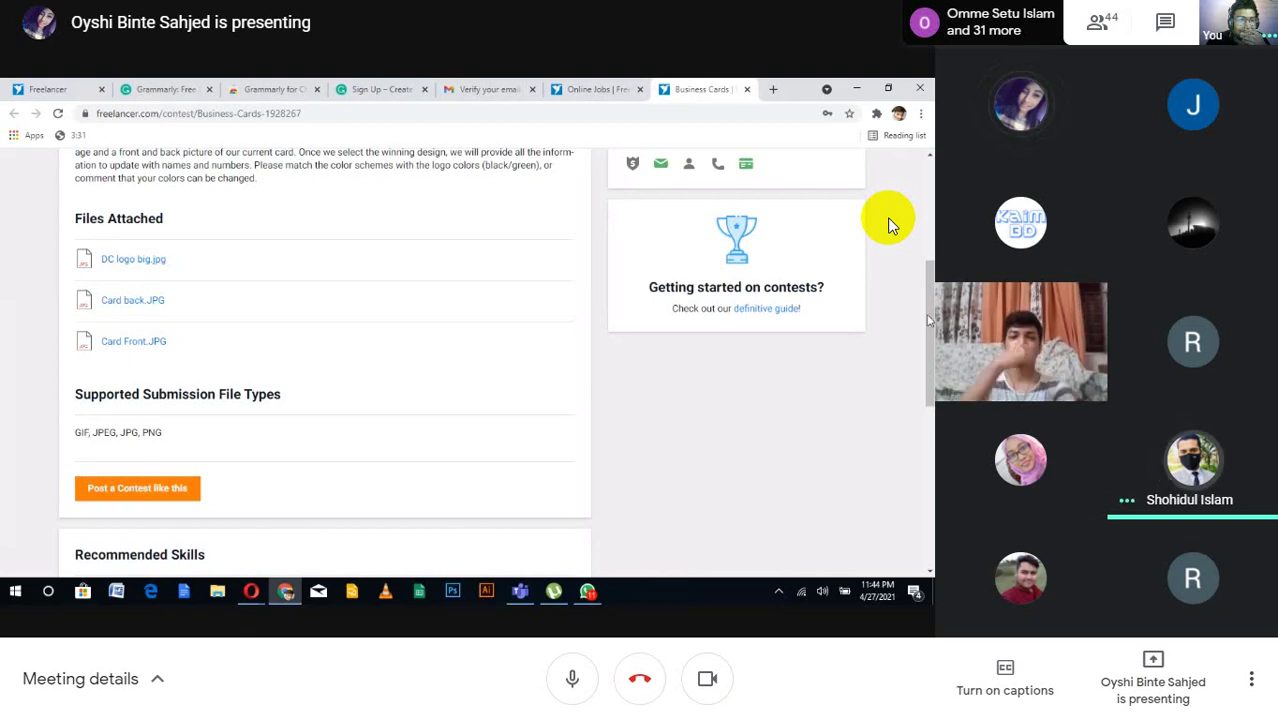
- Scroll the brief to the Files Attached and Supported Submission File Types sections
left_click_drag(929, 316, 927, 252)
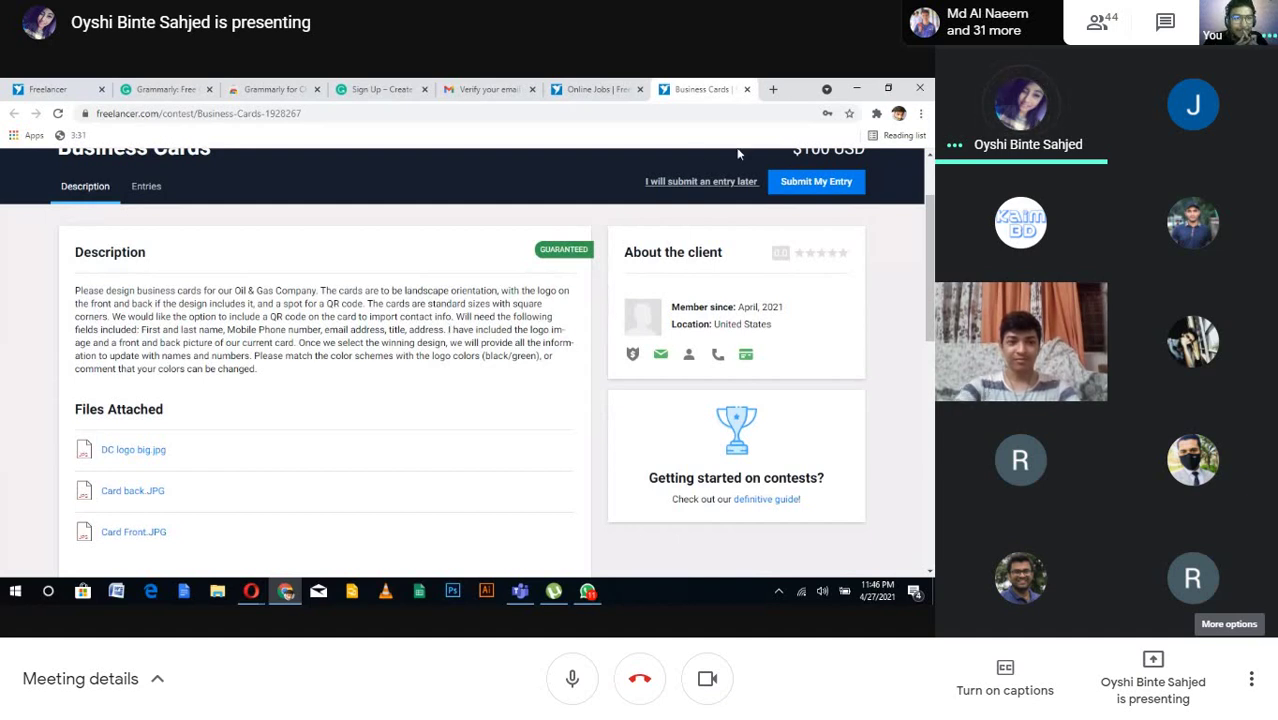
left_click_drag(930, 250, 930, 256)
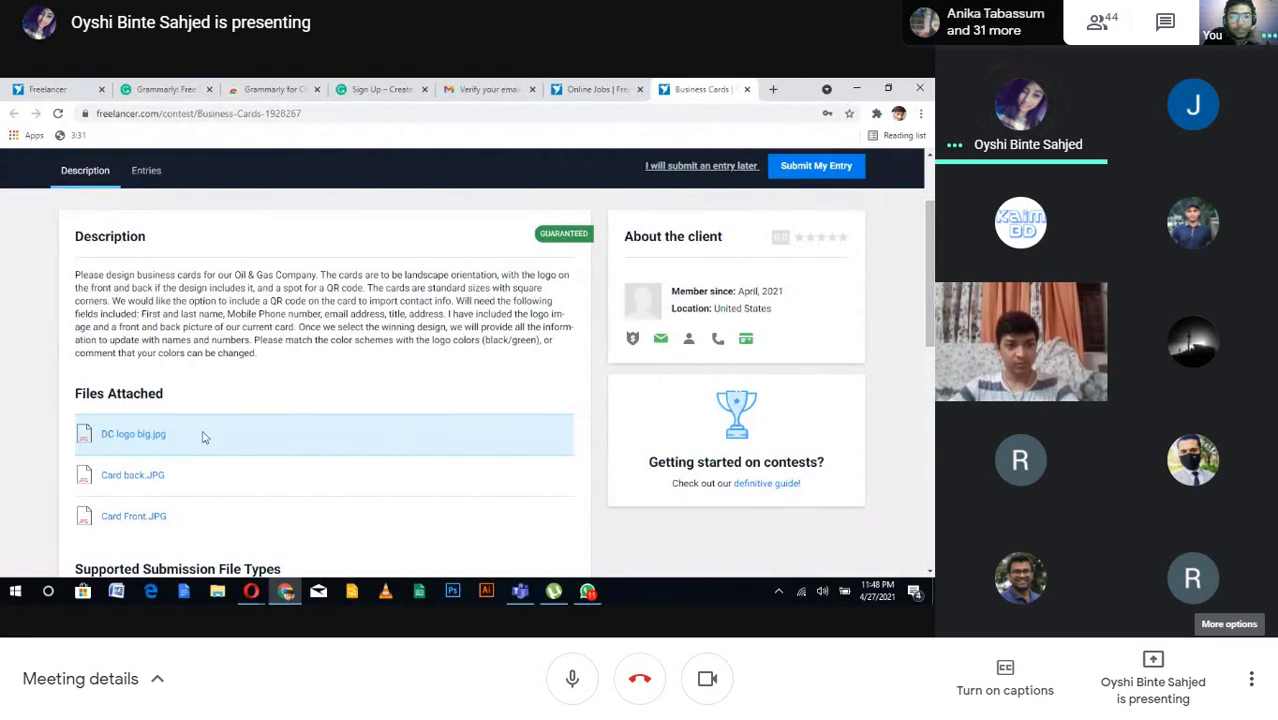
- Preview the attached images from DC logo big.jpg through to Card Front.JPG
left_click(115, 440)
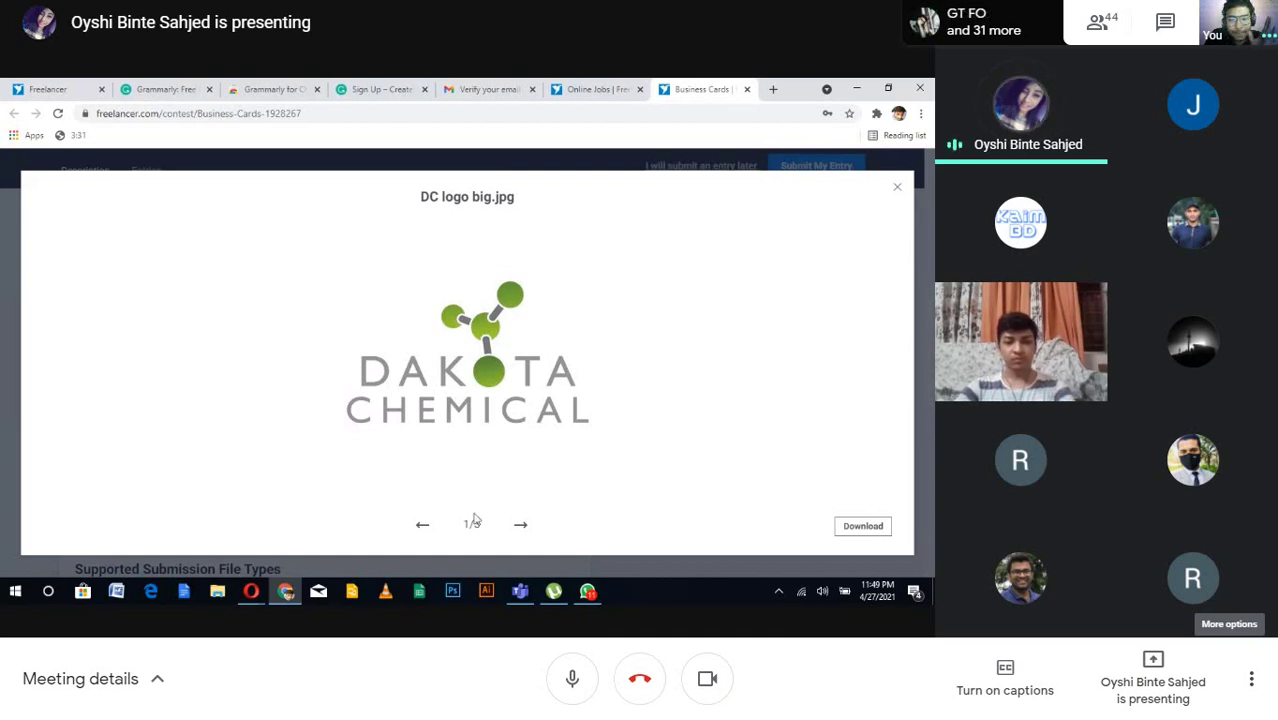
left_click(524, 527)
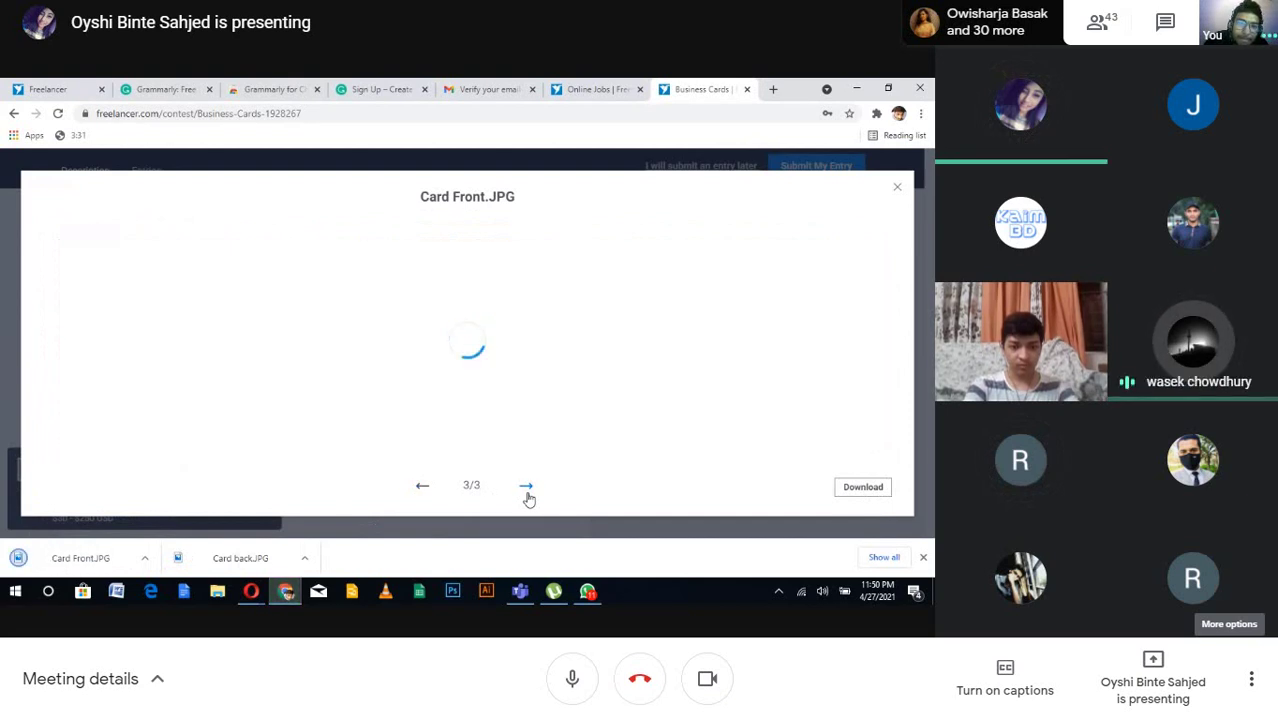
left_click(428, 489)
left_click(519, 490)
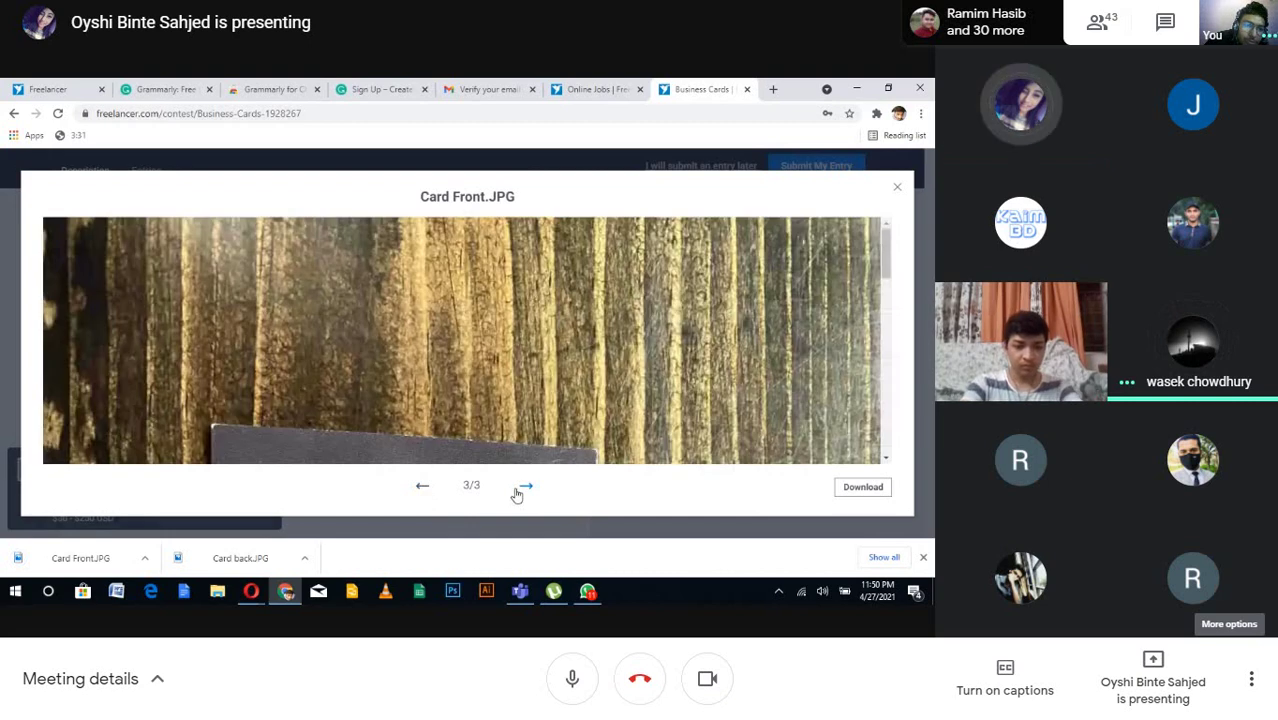
left_click_drag(893, 254, 899, 331)
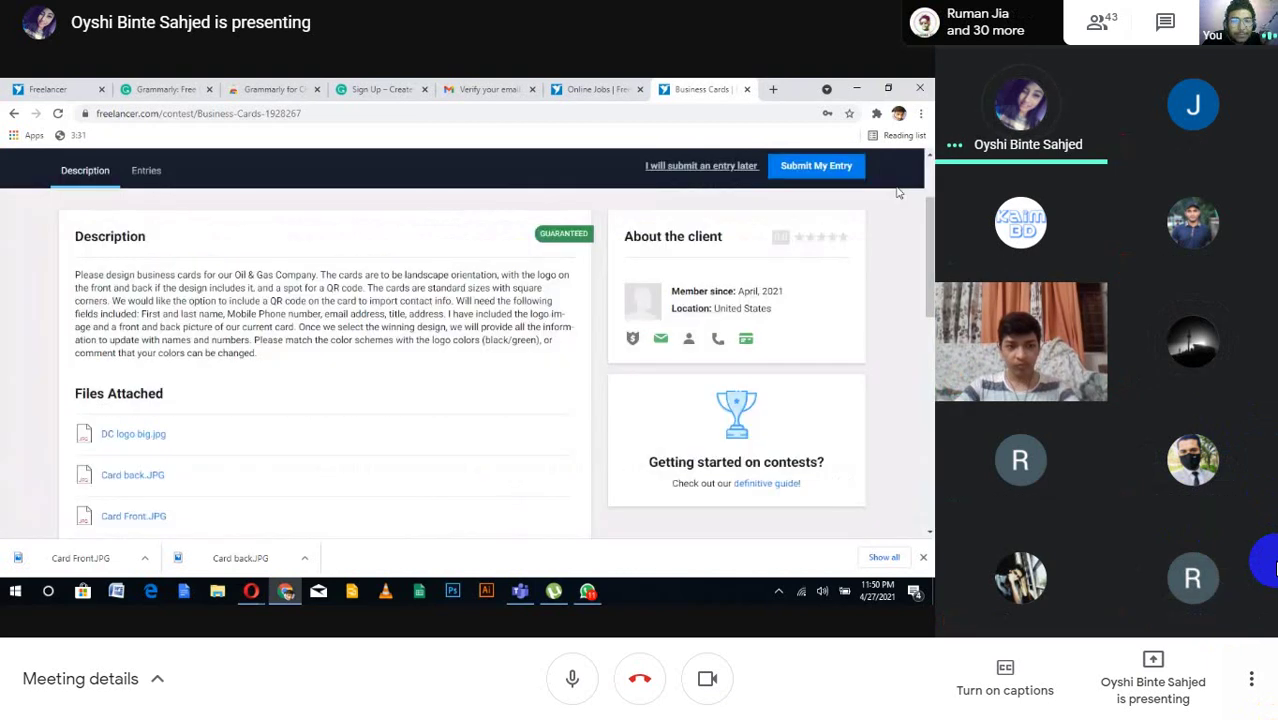
- Close the entry image preview and open the Business Cards contest's Submit My Entry form
left_click(898, 191)
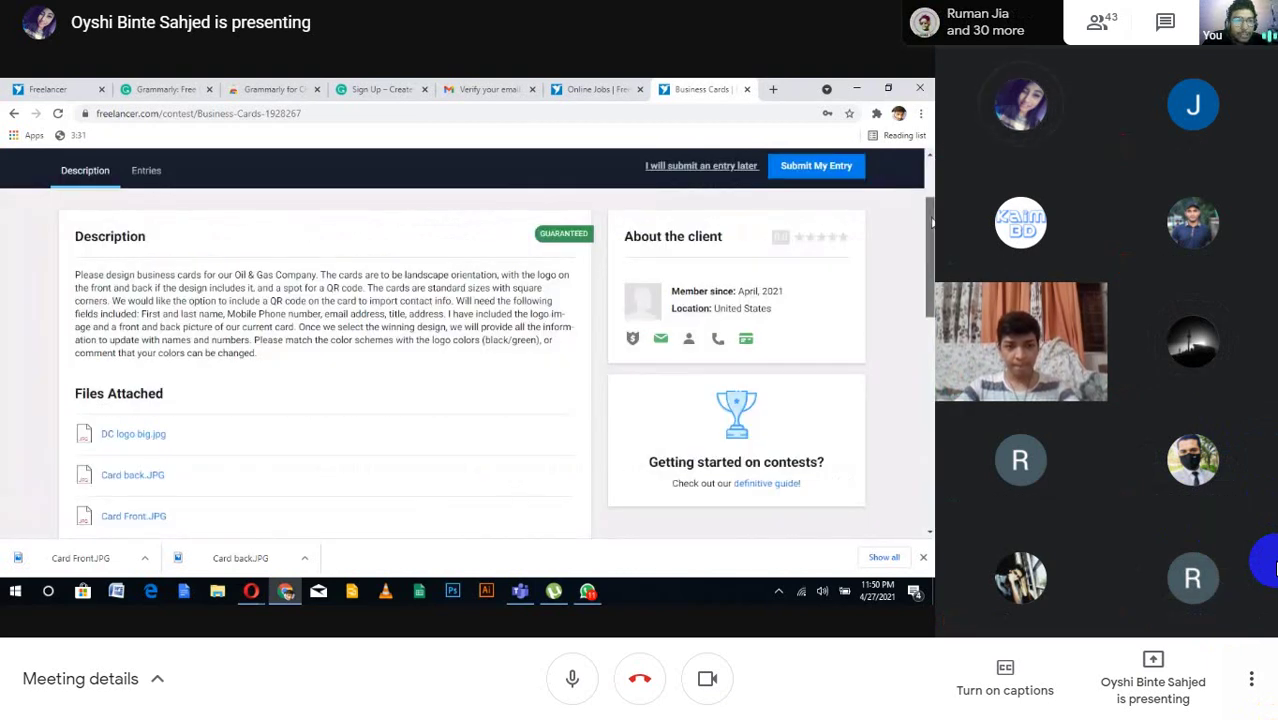
scroll(930, 222, "down", 3)
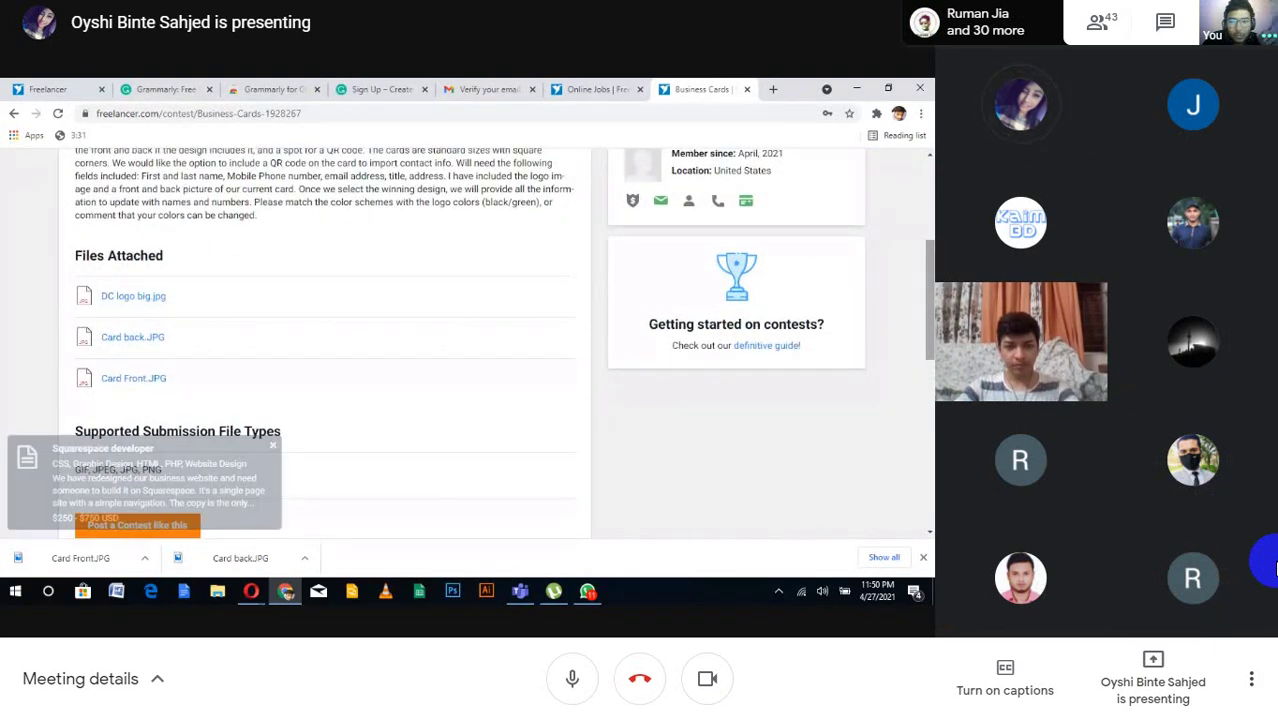
left_click_drag(930, 265, 930, 197)
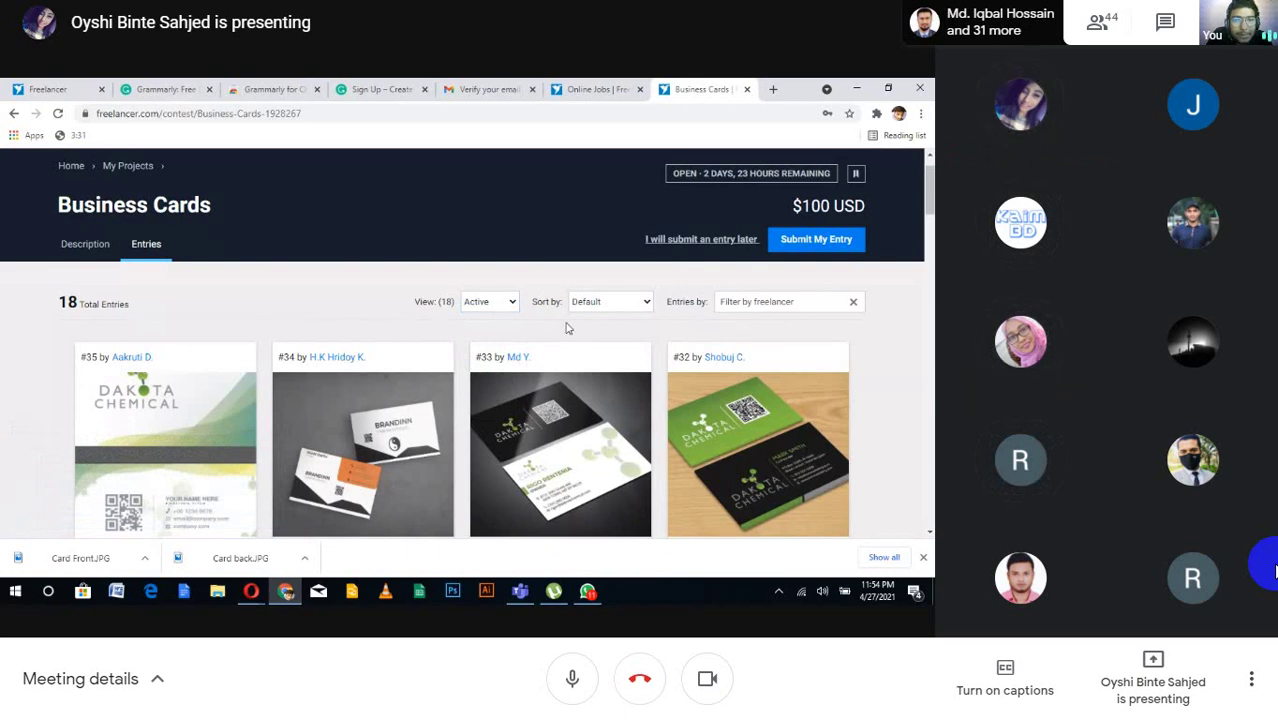
left_click(786, 250)
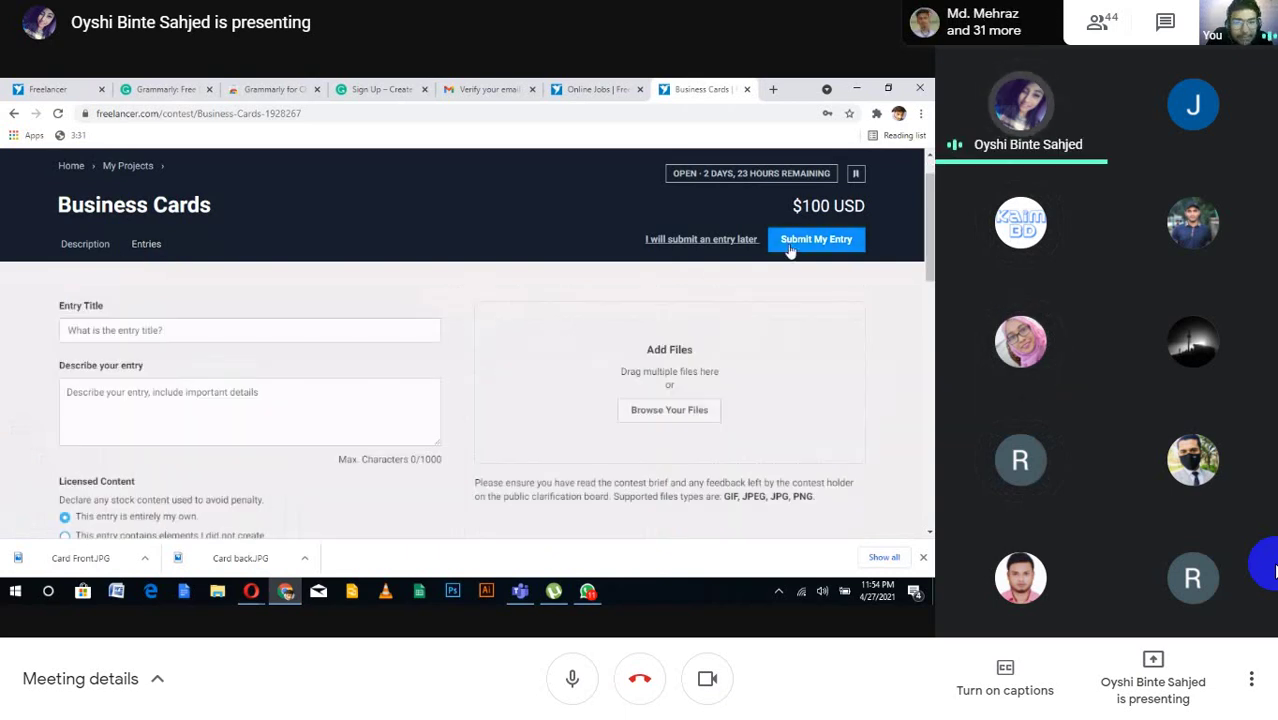
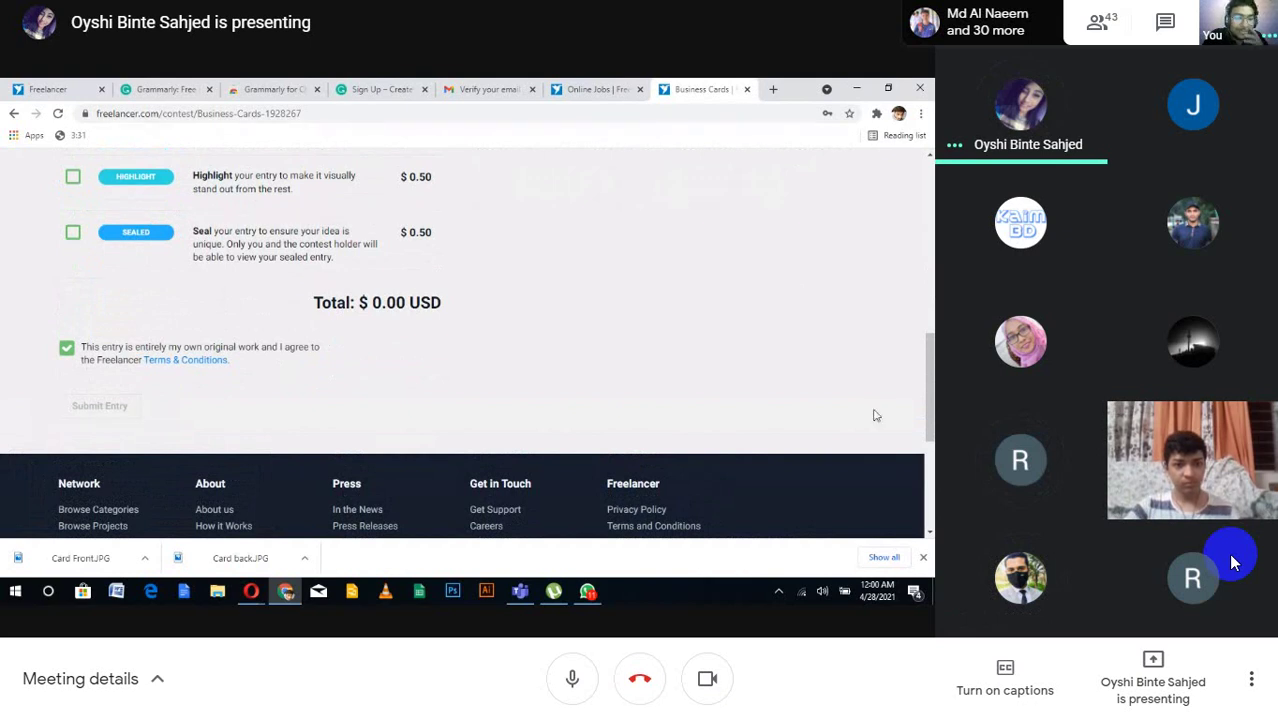
- Exit fullscreen so Meet shows the participant grid in the browser window, then glance at the system calendar
left_click(923, 557)
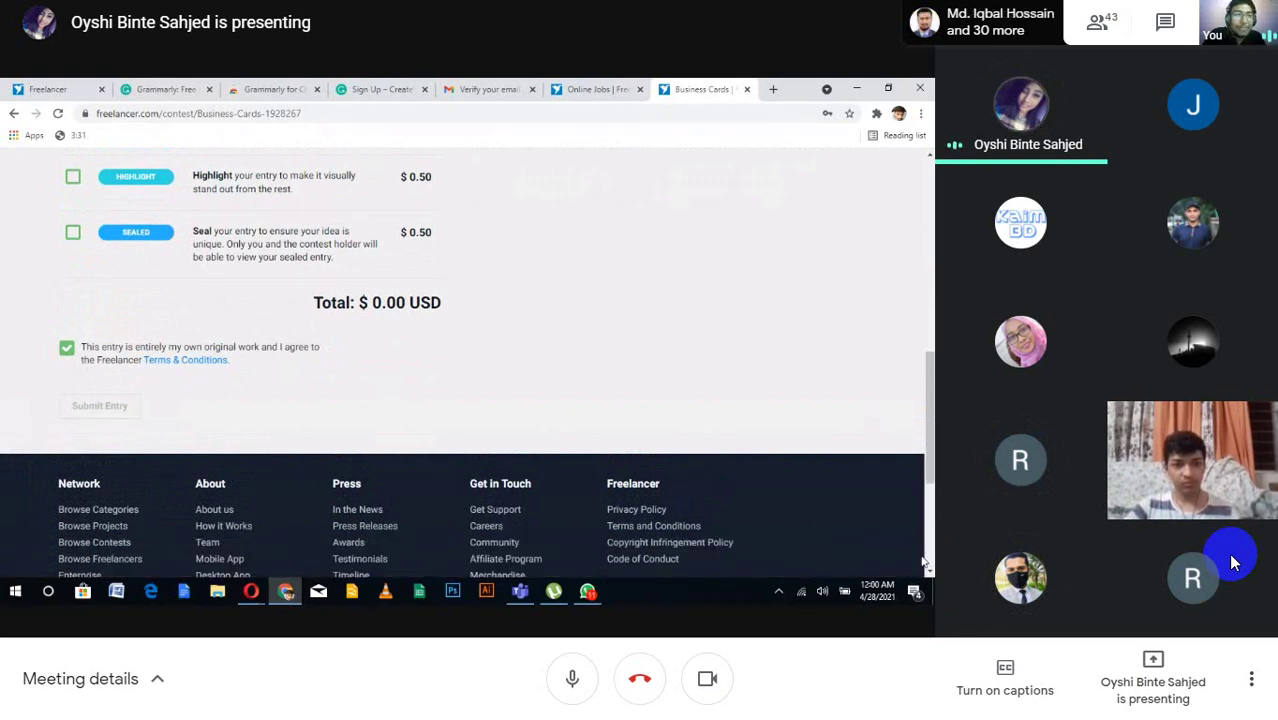
scroll(924, 562, "up", 2)
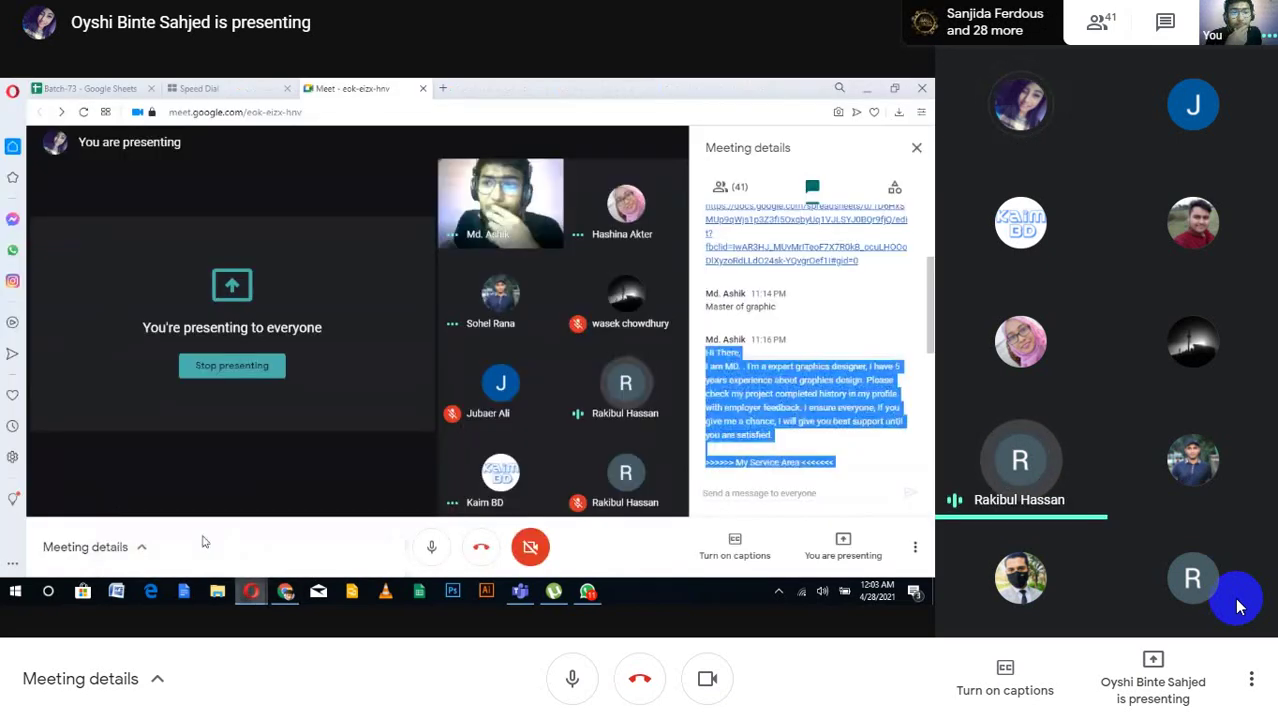
left_click(638, 60)
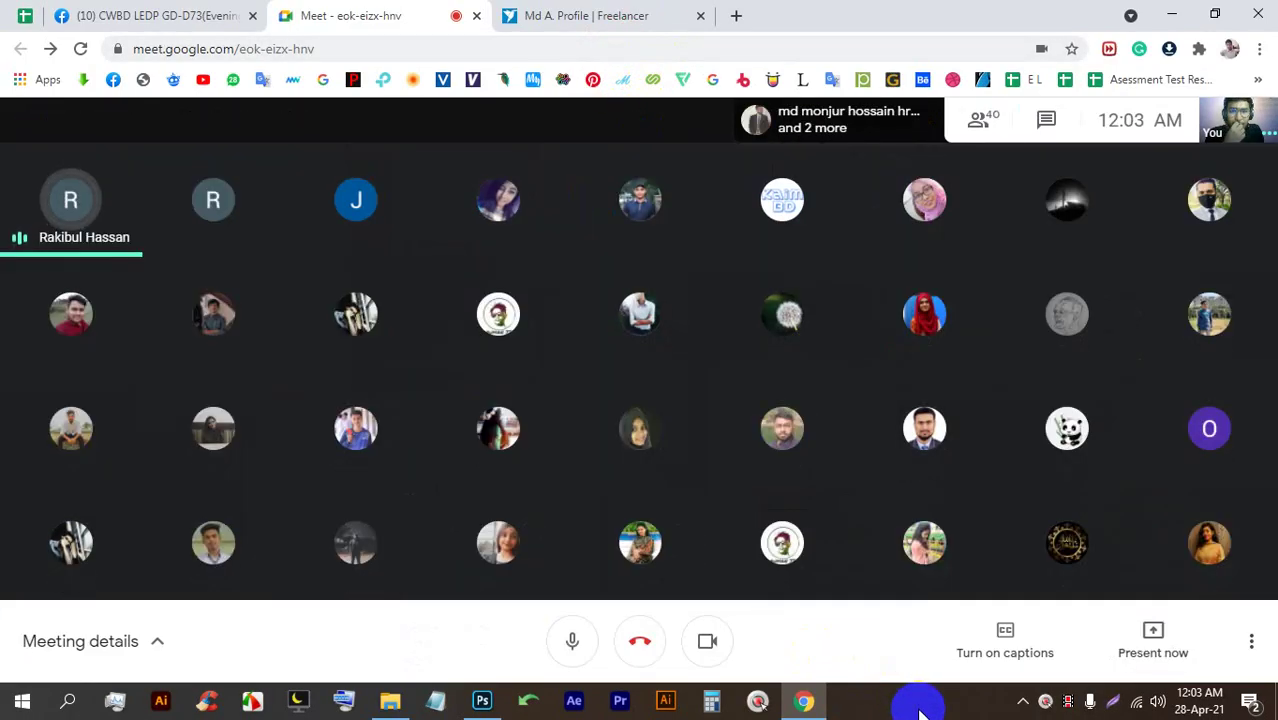
left_click(1196, 700)
left_click(1196, 700)
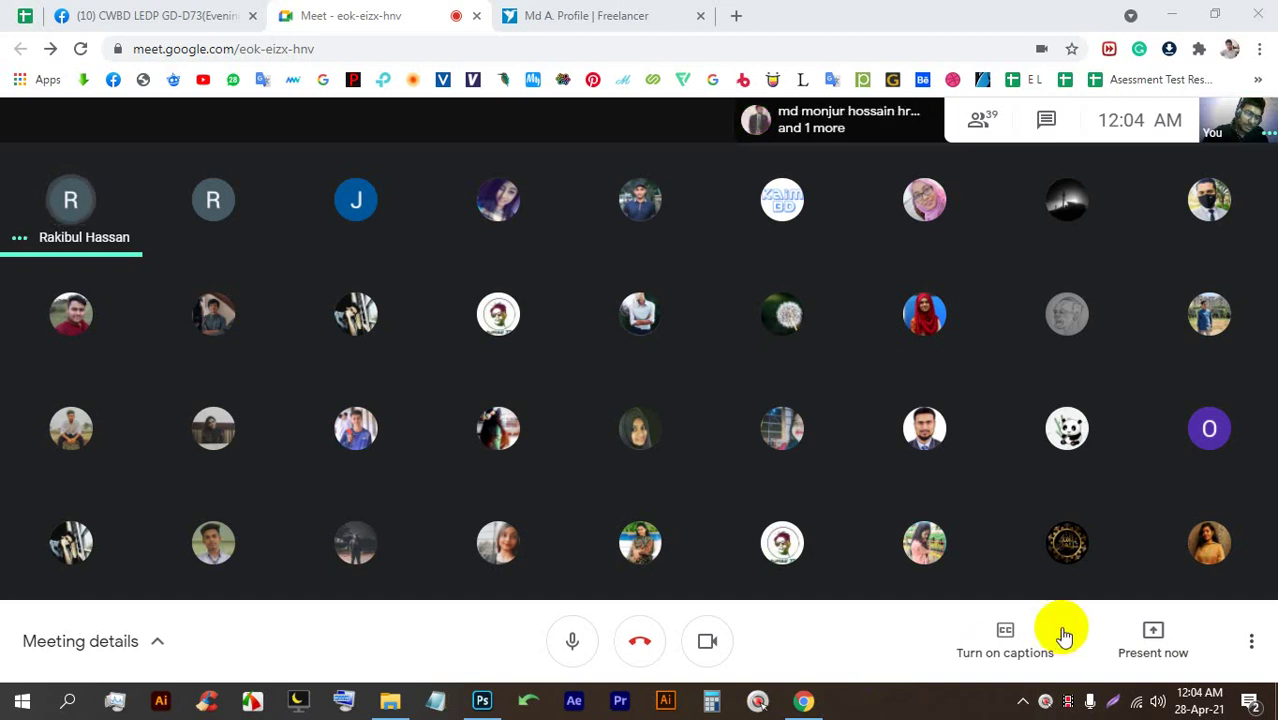
left_click(1195, 700)
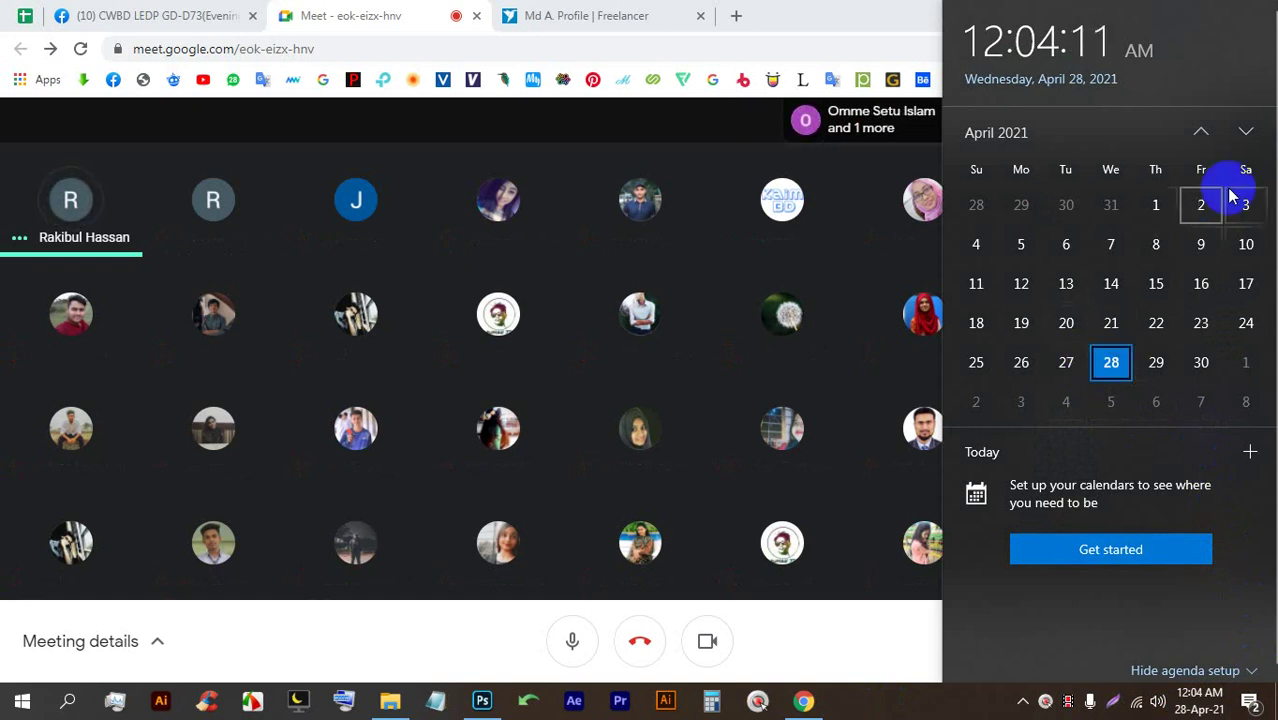
left_click(1246, 132)
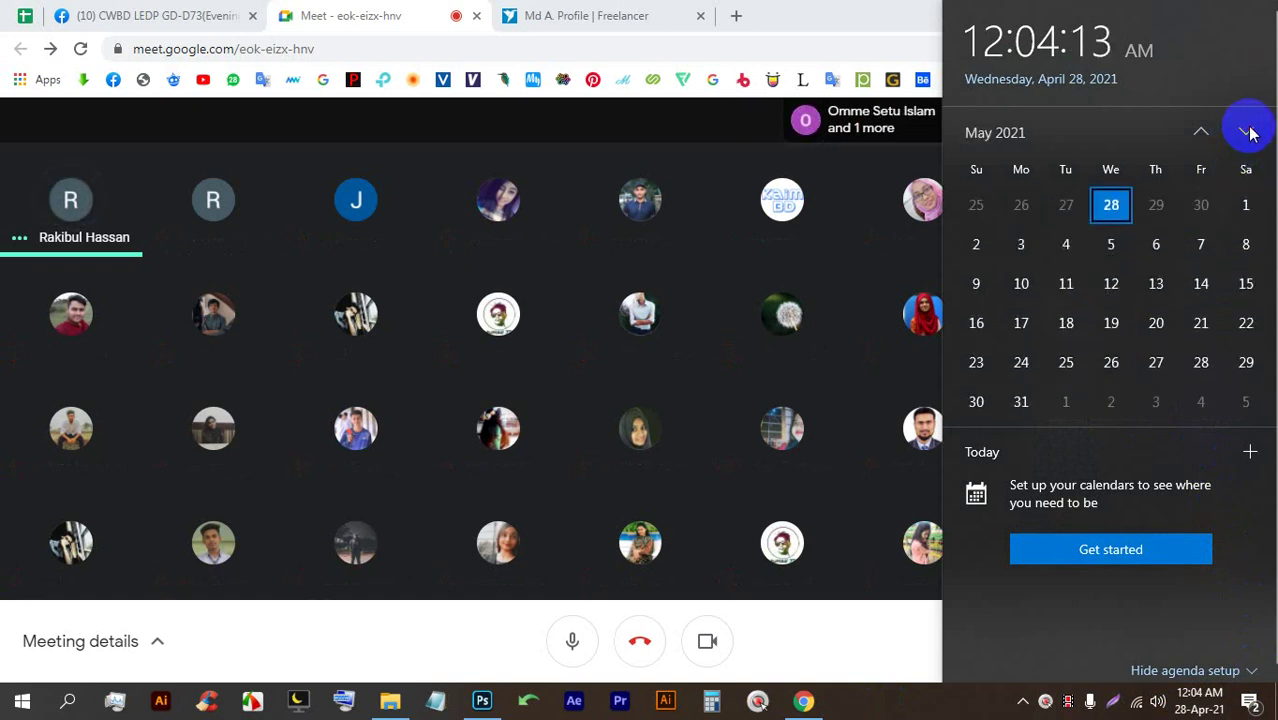
left_click(872, 697)
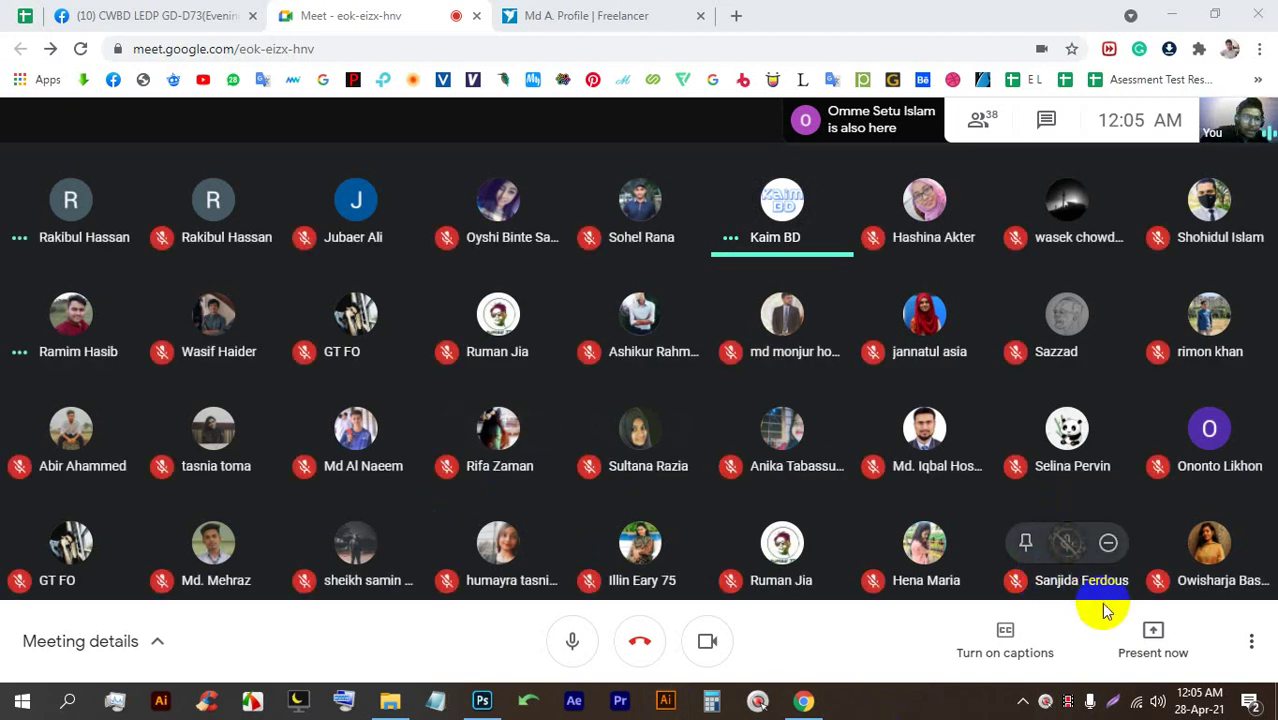
- Present your entire screen to everyone in the meeting and hide the sharing notice
left_click(1151, 648)
left_click(1133, 466)
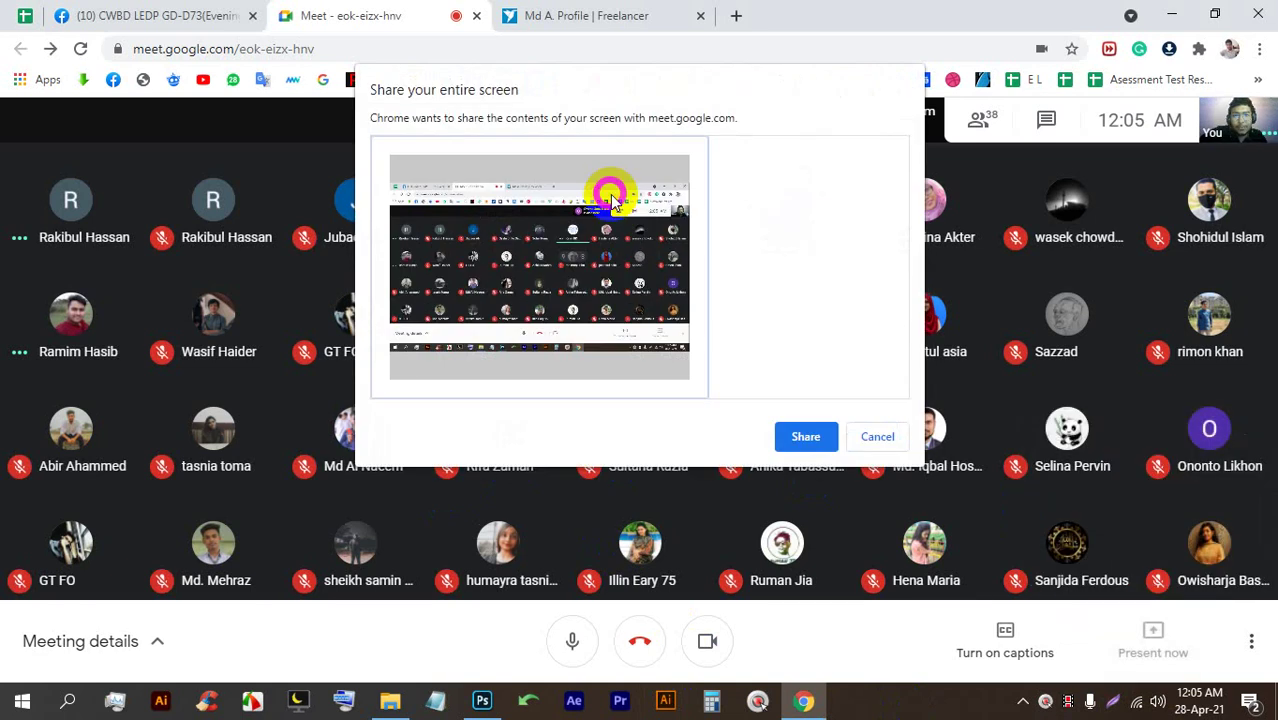
left_click(805, 437)
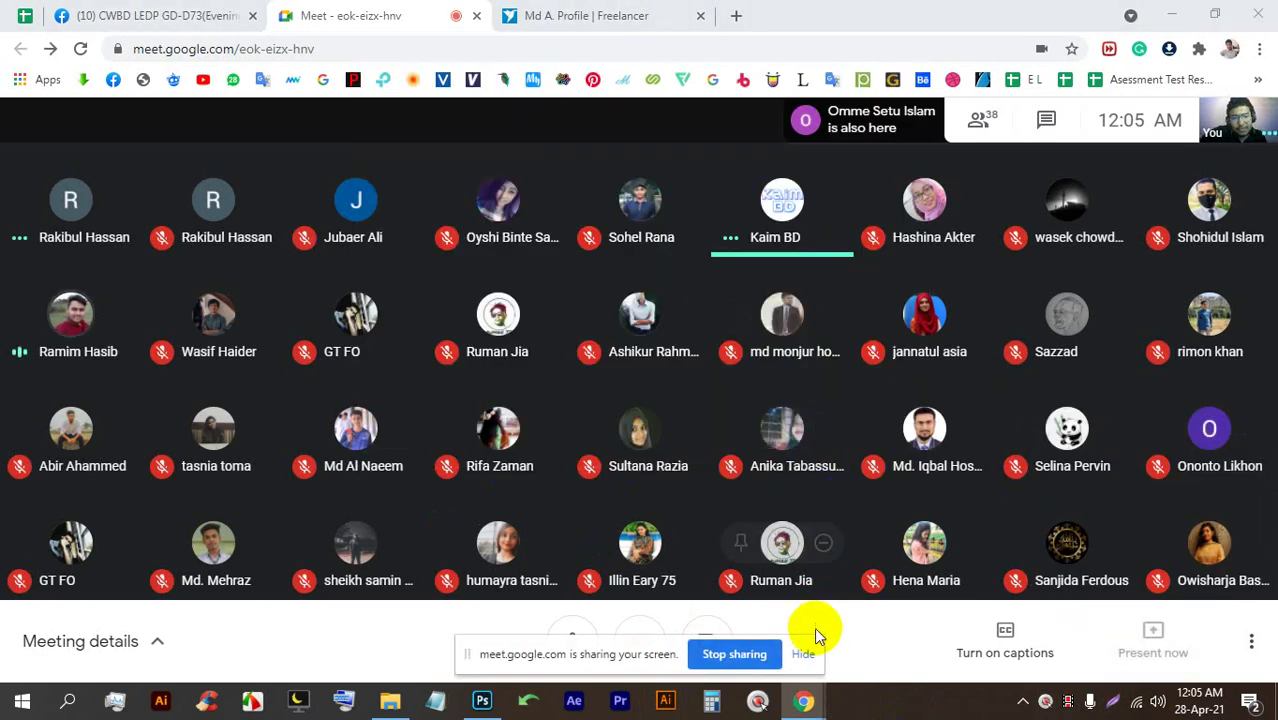
left_click(805, 654)
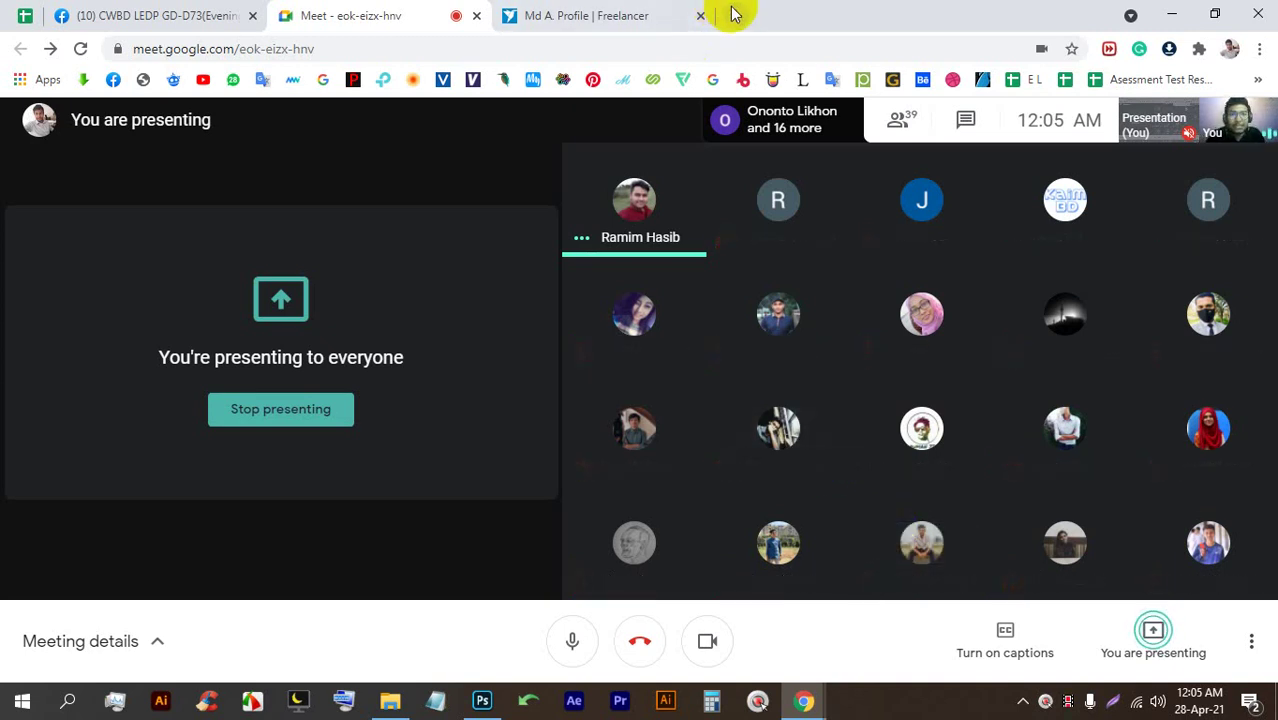
left_click(736, 16)
- Load Pinterest in a new browser tab and go to its home feed
left_click(733, 48)
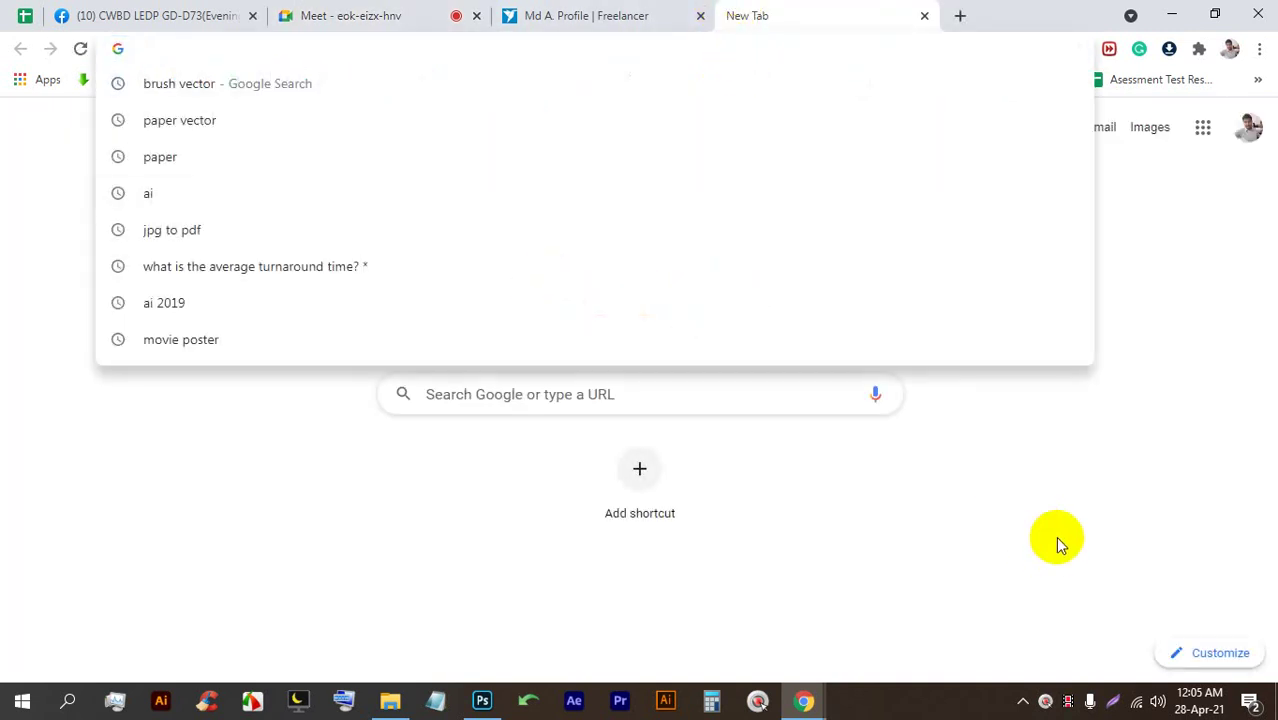
left_click(1056, 539)
left_click(596, 82)
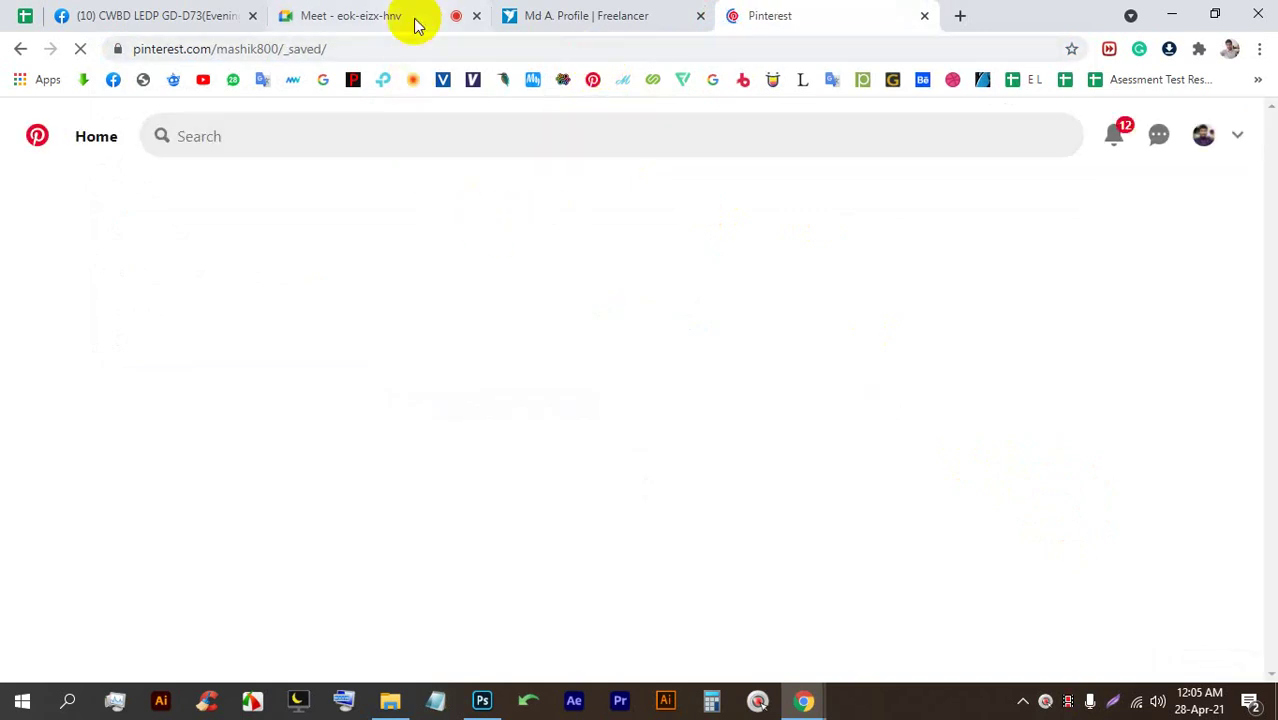
left_click(414, 17)
left_click(822, 12)
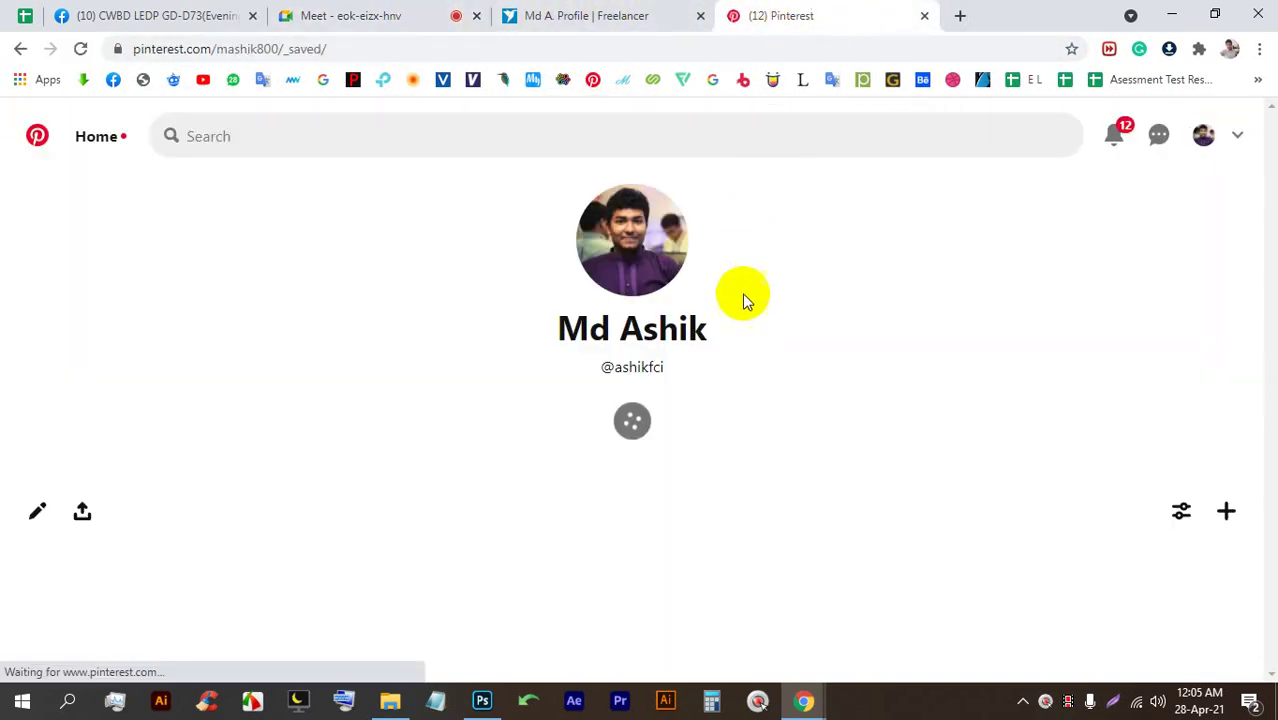
left_click(79, 148)
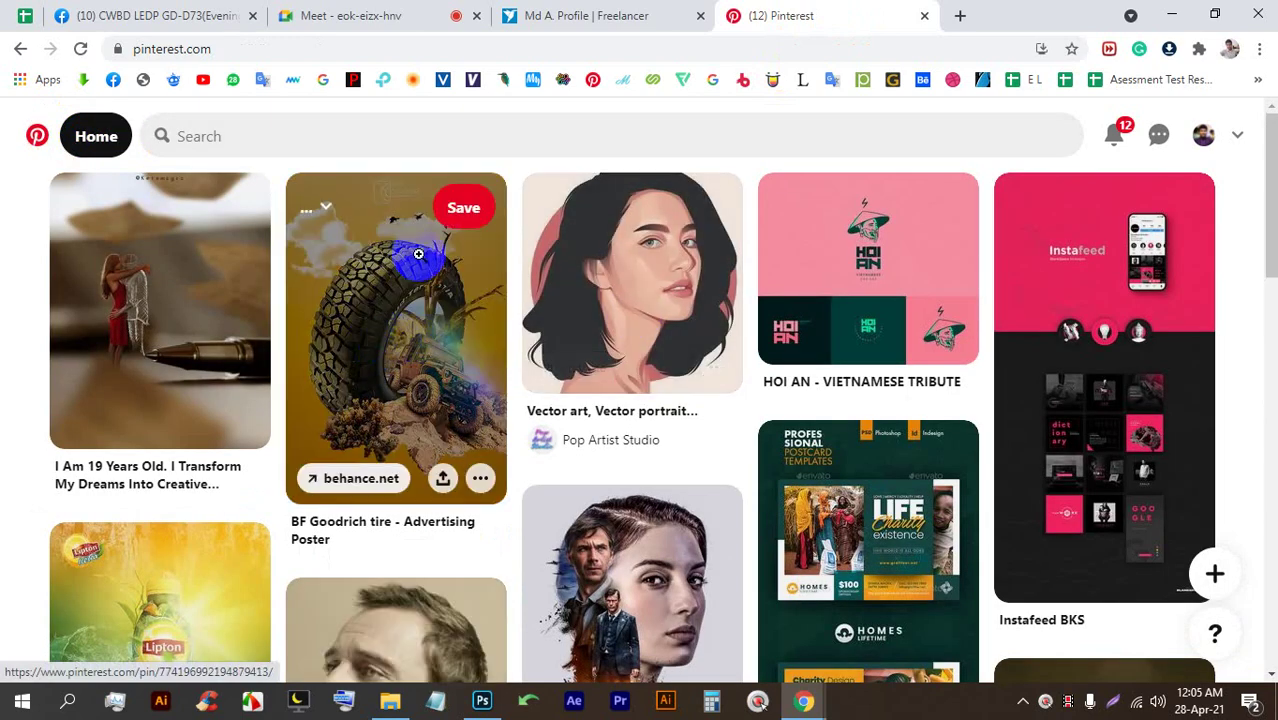
- Browse the BF Goodrich poster, Cityscape Tire Ads and Dunlop tire ad pins
left_click(420, 253)
scroll(1032, 547, "down", 2)
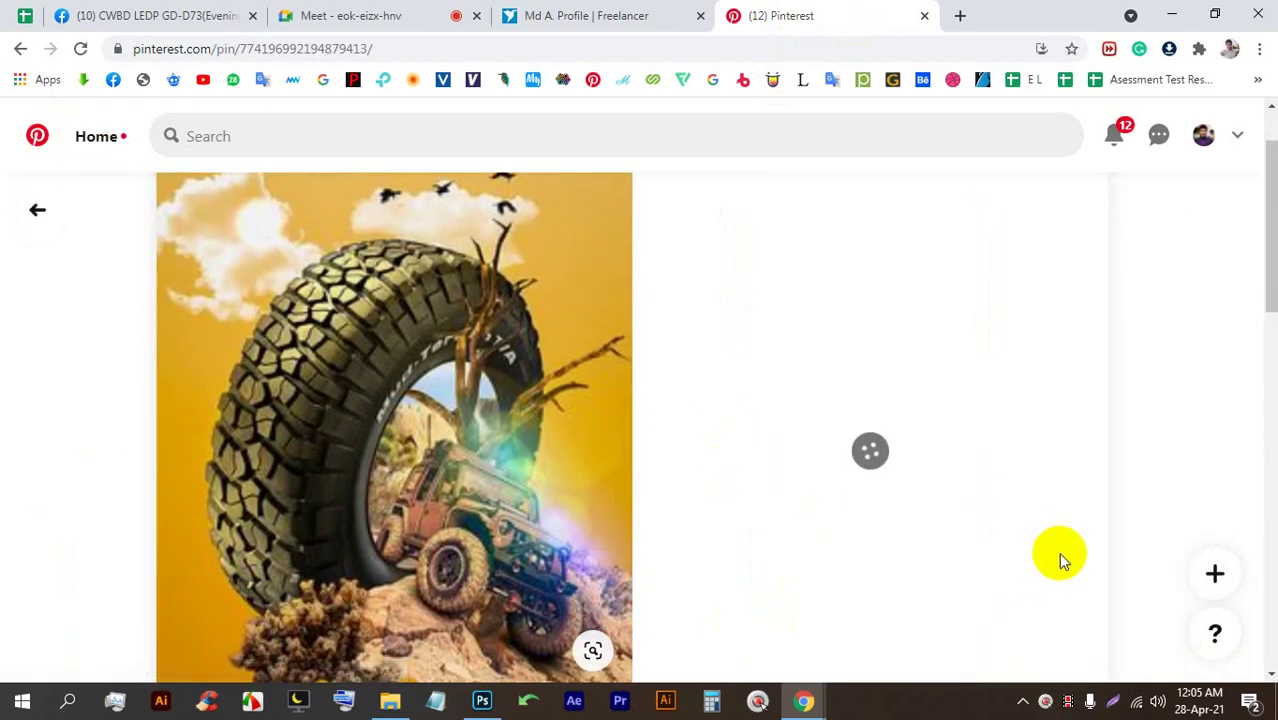
scroll(583, 432, "down", 5)
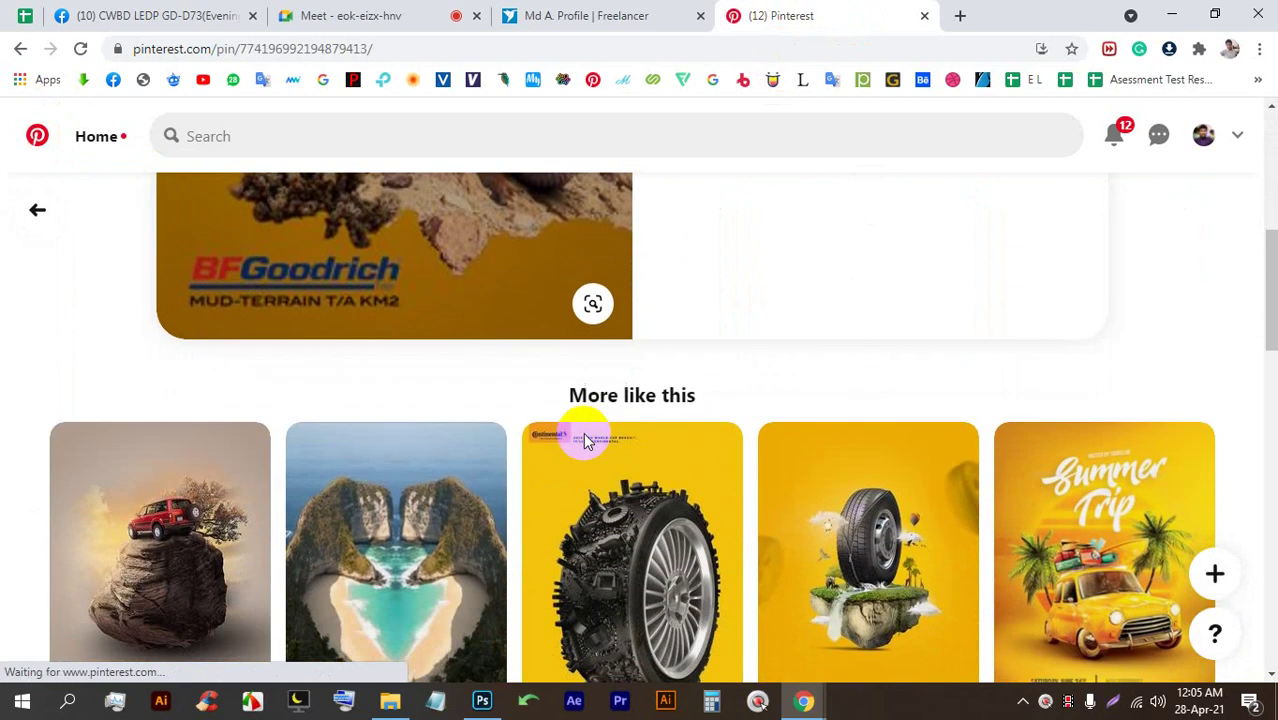
left_click(680, 512)
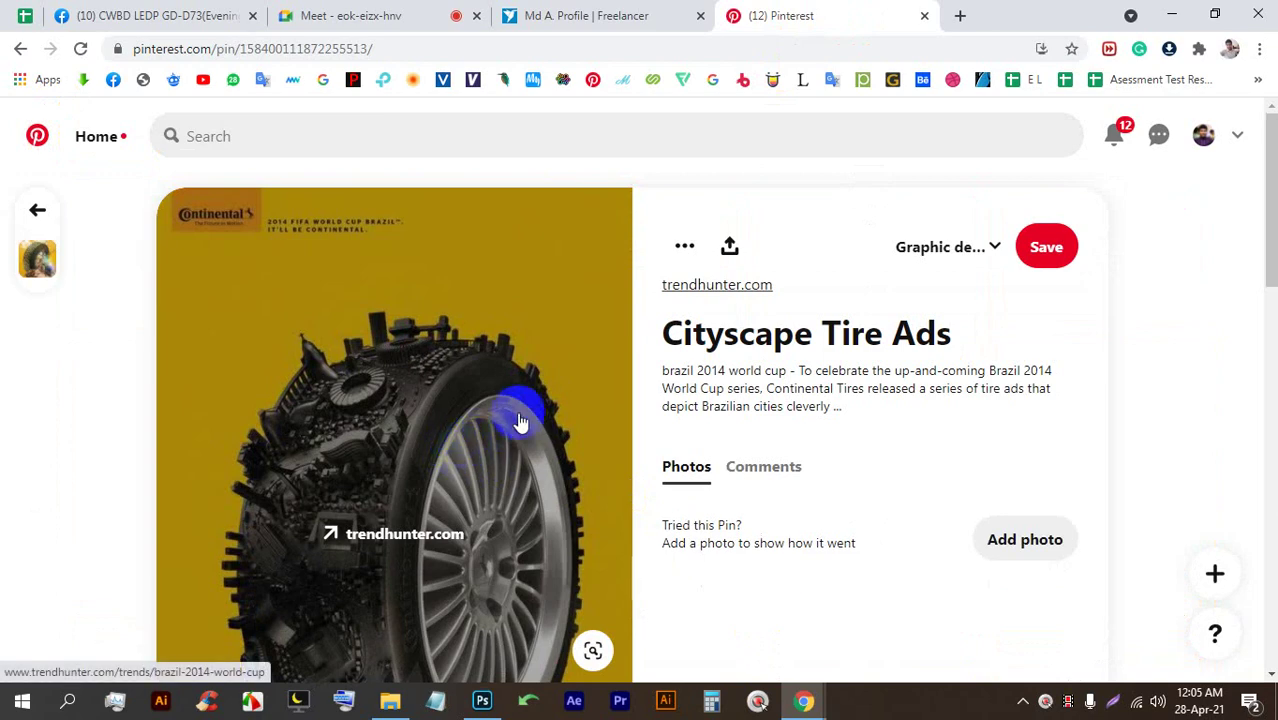
scroll(542, 417, "down", 5)
scroll(590, 425, "down", 2)
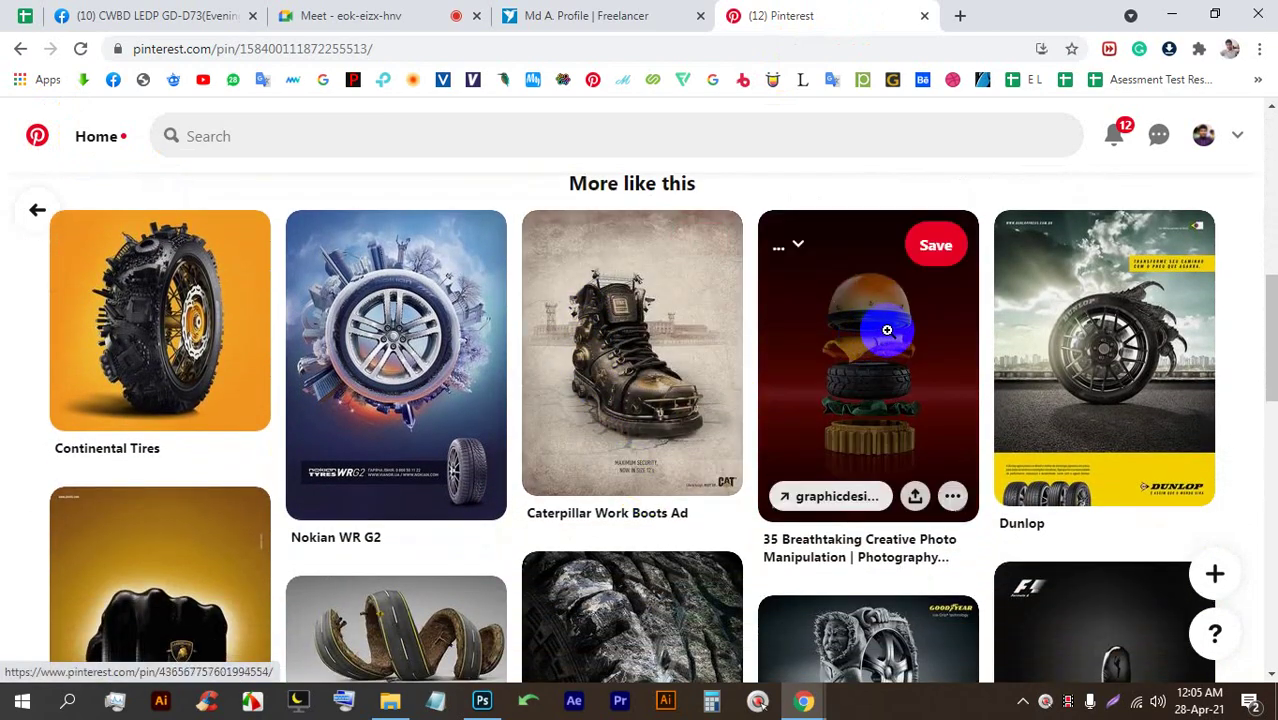
left_click(1141, 310)
scroll(357, 305, "down", 1)
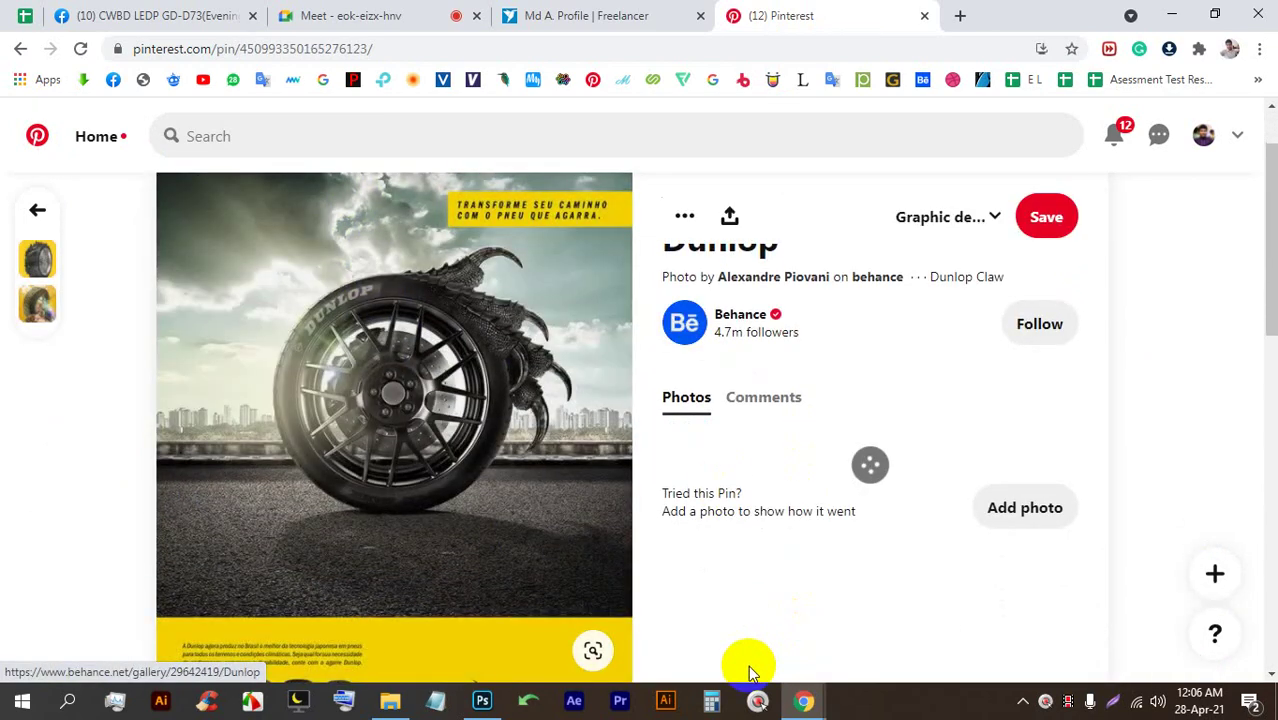
scroll(1035, 500, "down", 5)
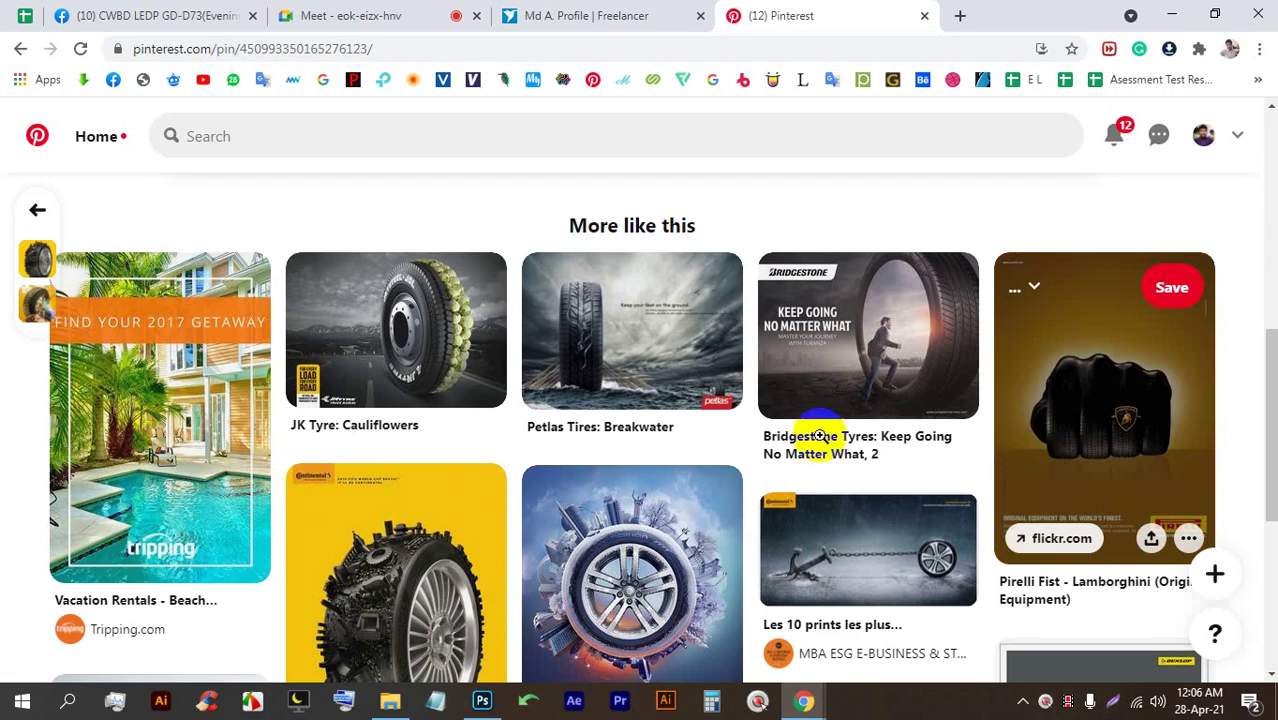
- View the Petlas Tires: Breakwater and Continental floating-tire pins, then return to the home feed
left_click(618, 342)
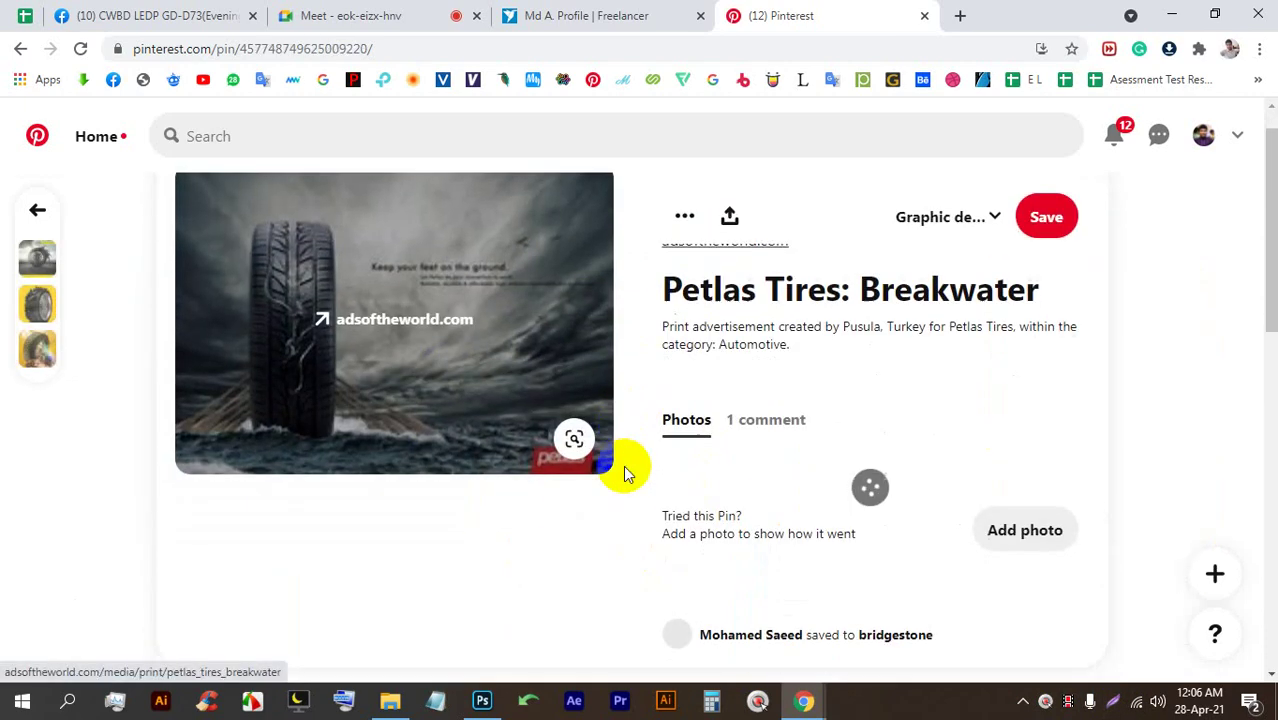
scroll(628, 462, "down", 5)
left_click(605, 334)
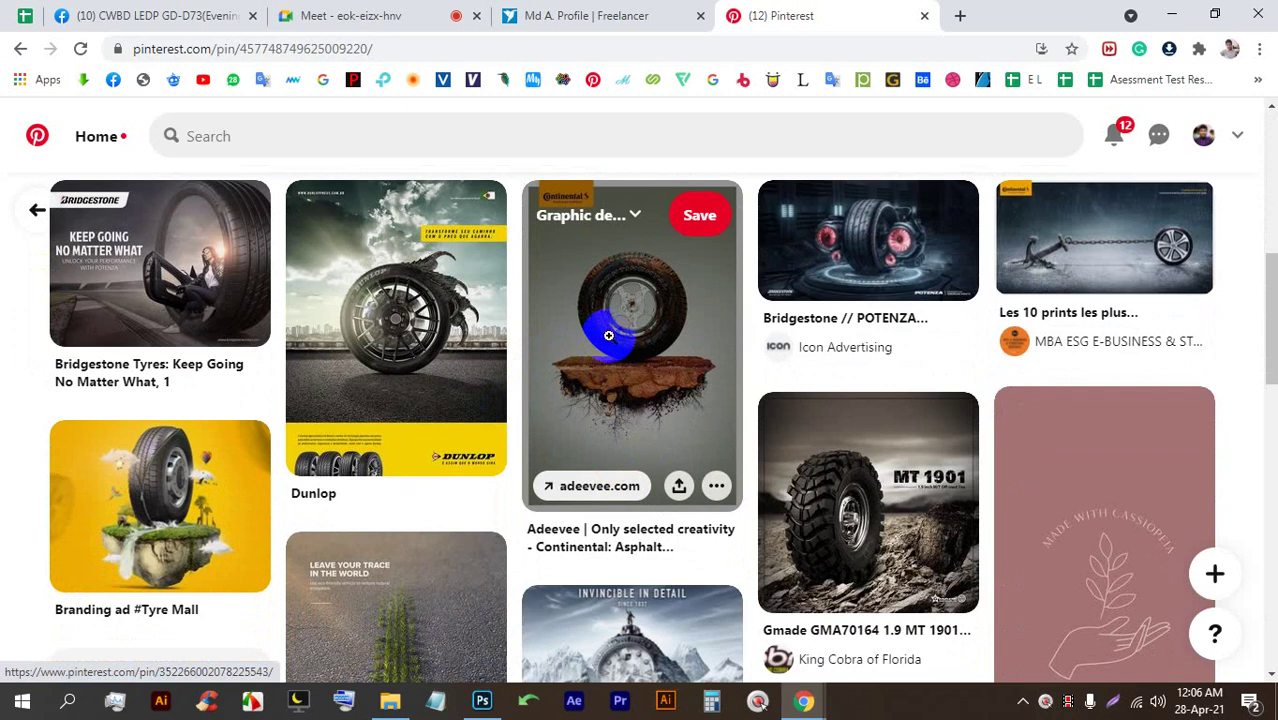
scroll(437, 386, "down", 6)
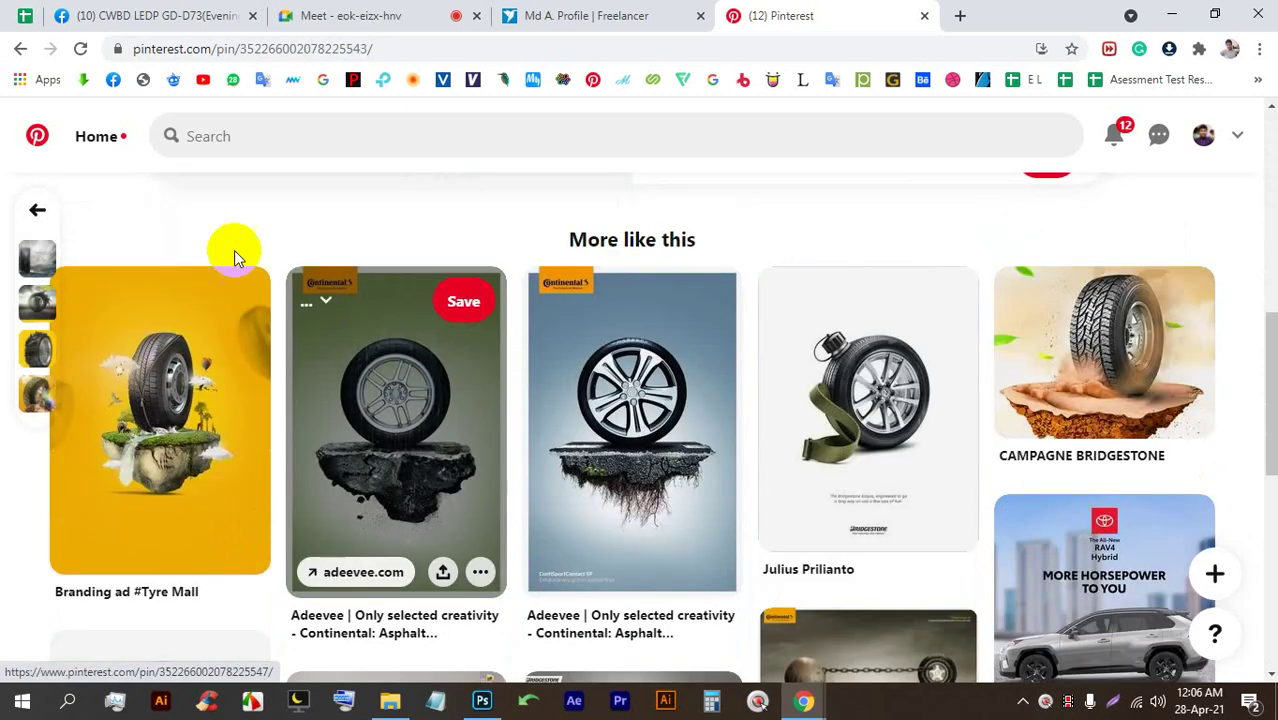
left_click(106, 133)
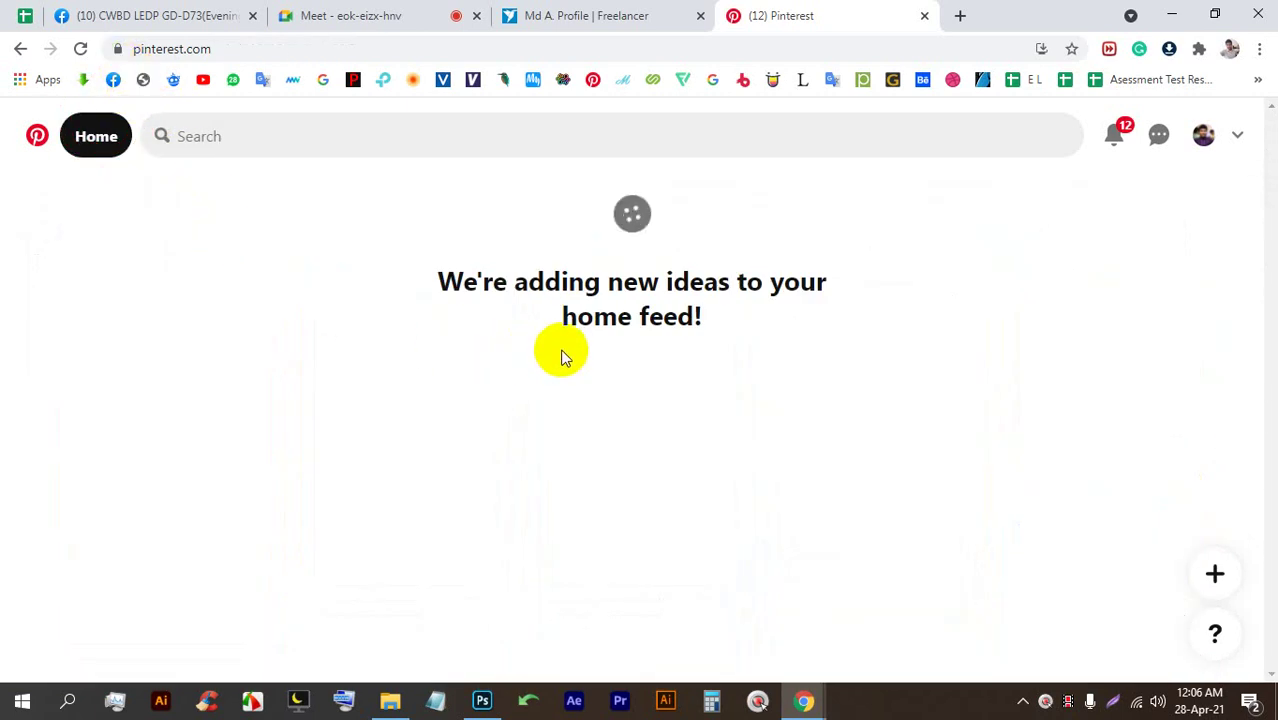
- Open the T-ROC car pin from the home feed, then return to the Google Meet tab
scroll(627, 330, "down", 4)
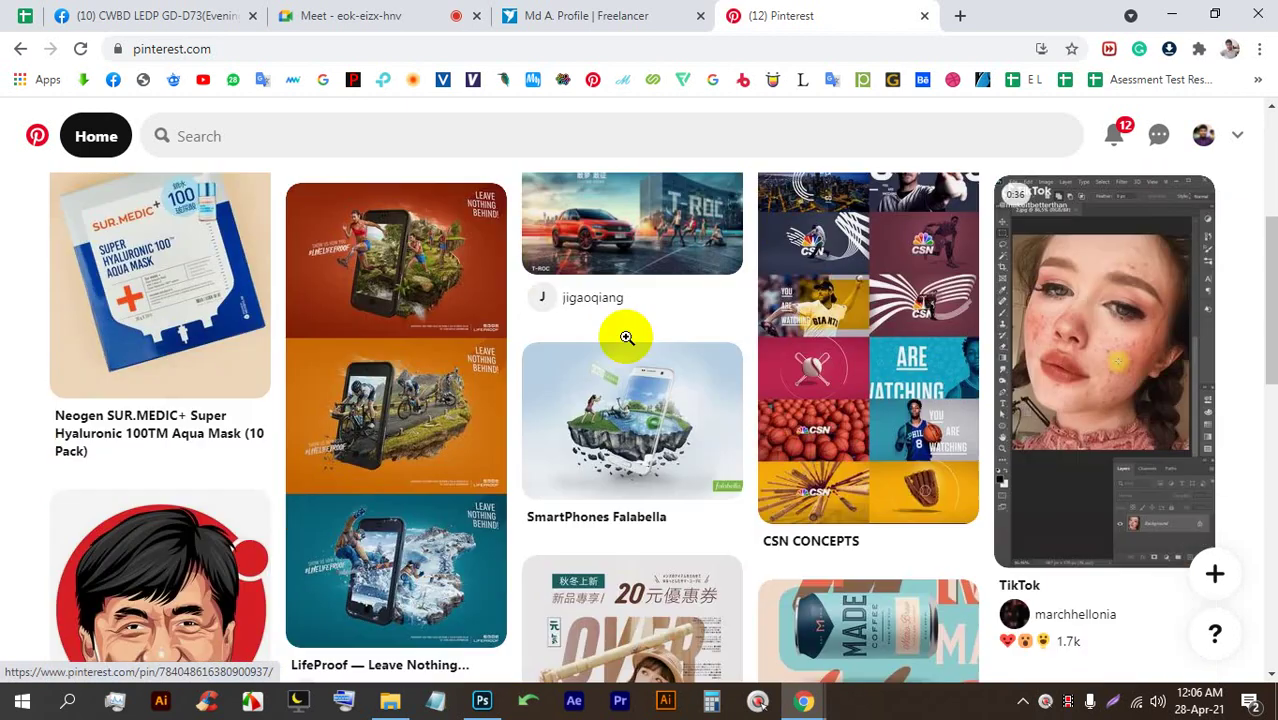
left_click(620, 235)
left_click(387, 10)
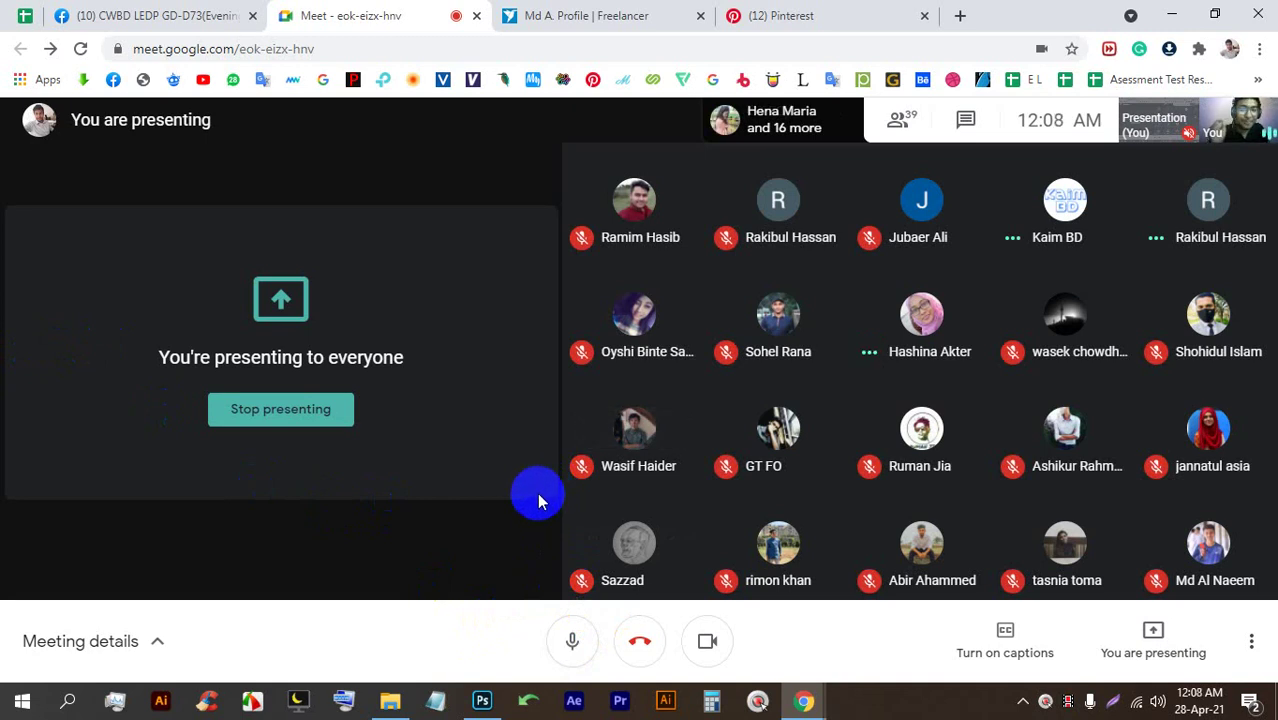
- Open the ENEC Engenharia pin on Pinterest, then return to Meet and stop presenting
left_click(819, 14)
scroll(499, 337, "down", 5)
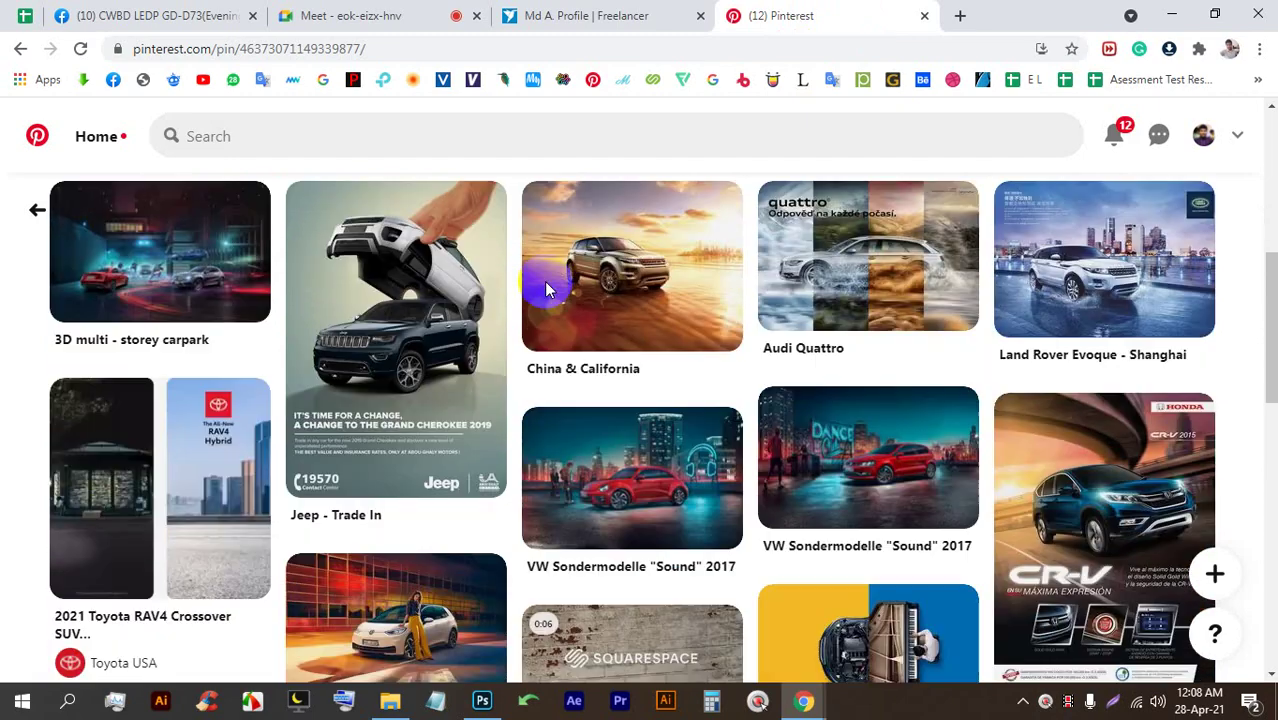
scroll(560, 310, "down", 5)
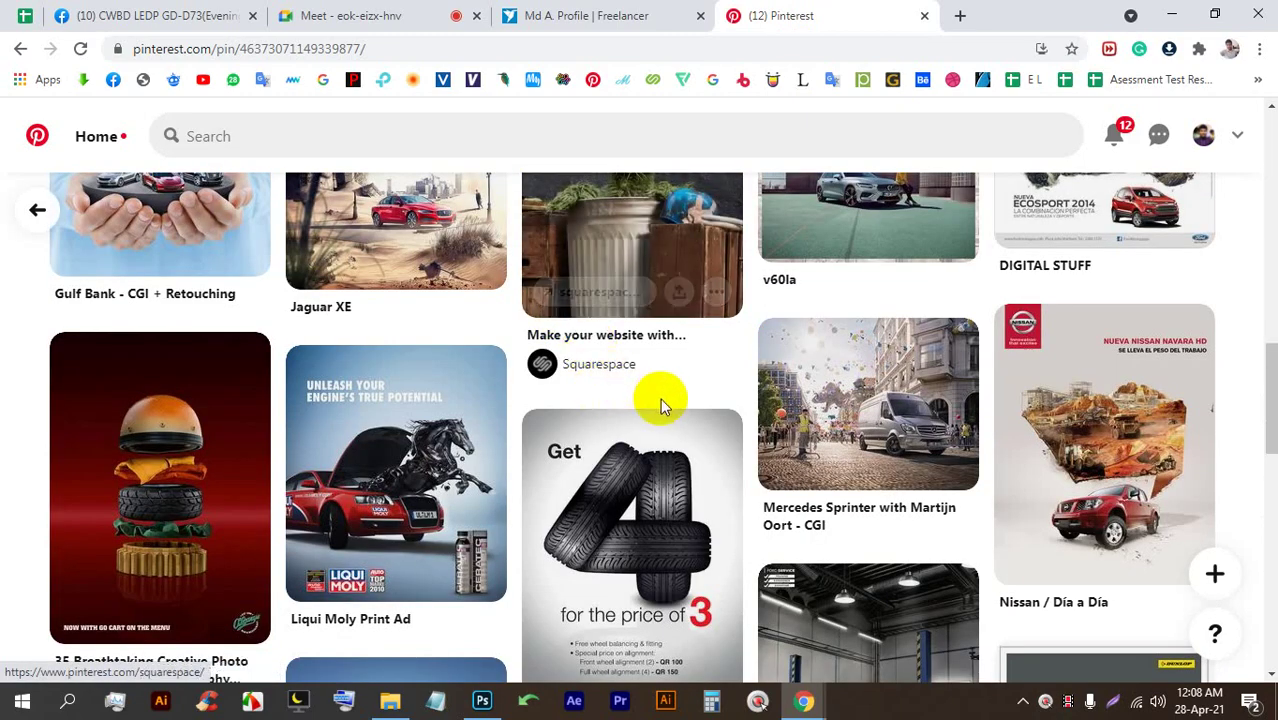
scroll(660, 400, "down", 2)
scroll(719, 448, "down", 4)
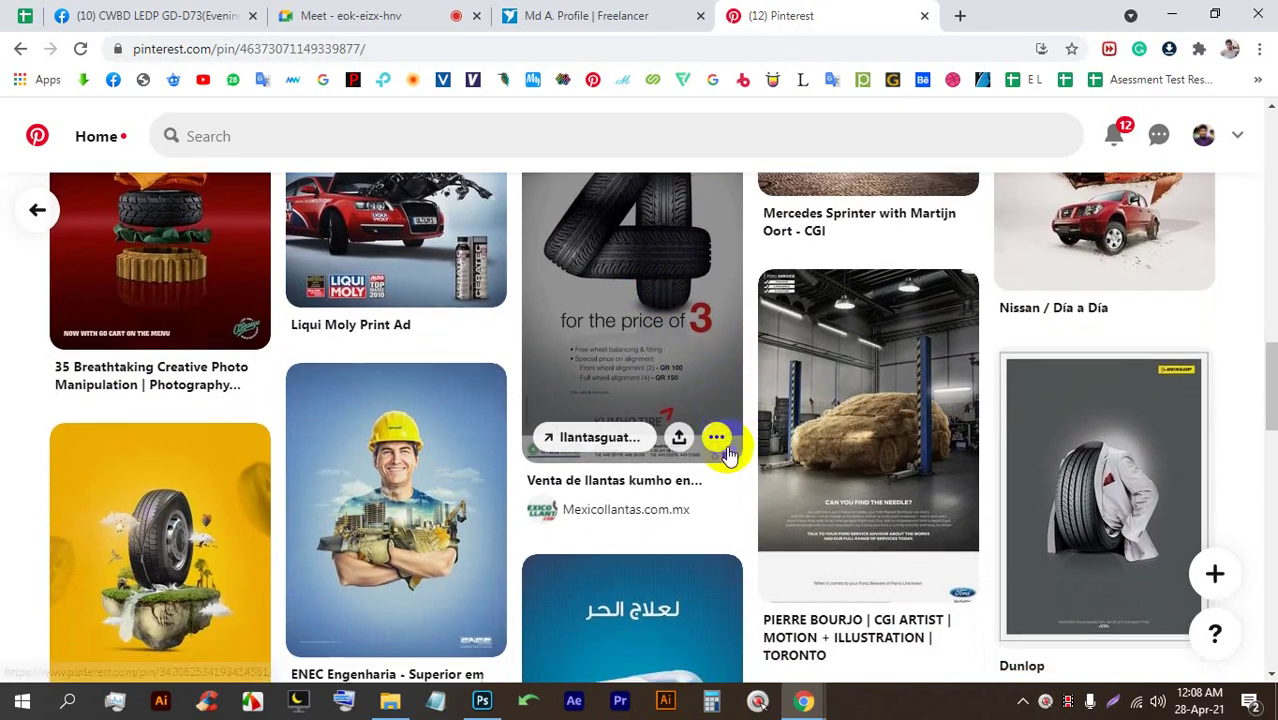
left_click(397, 320)
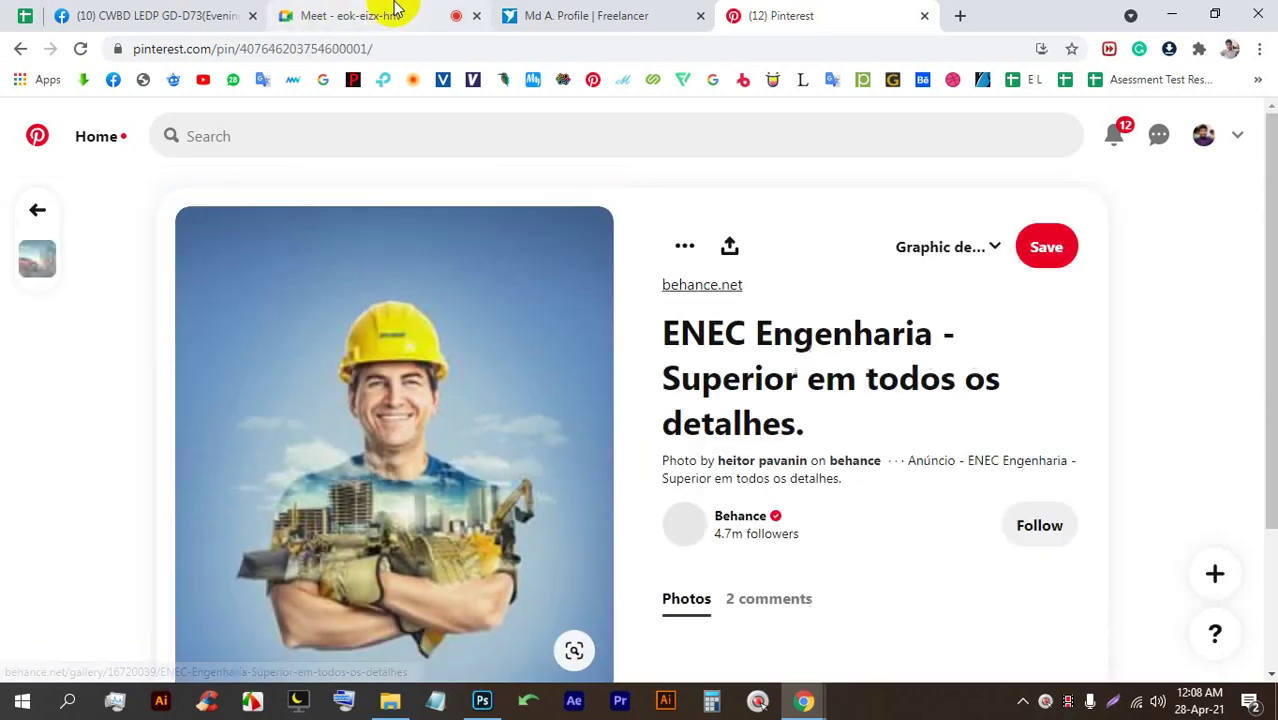
left_click(410, 16)
left_click(326, 410)
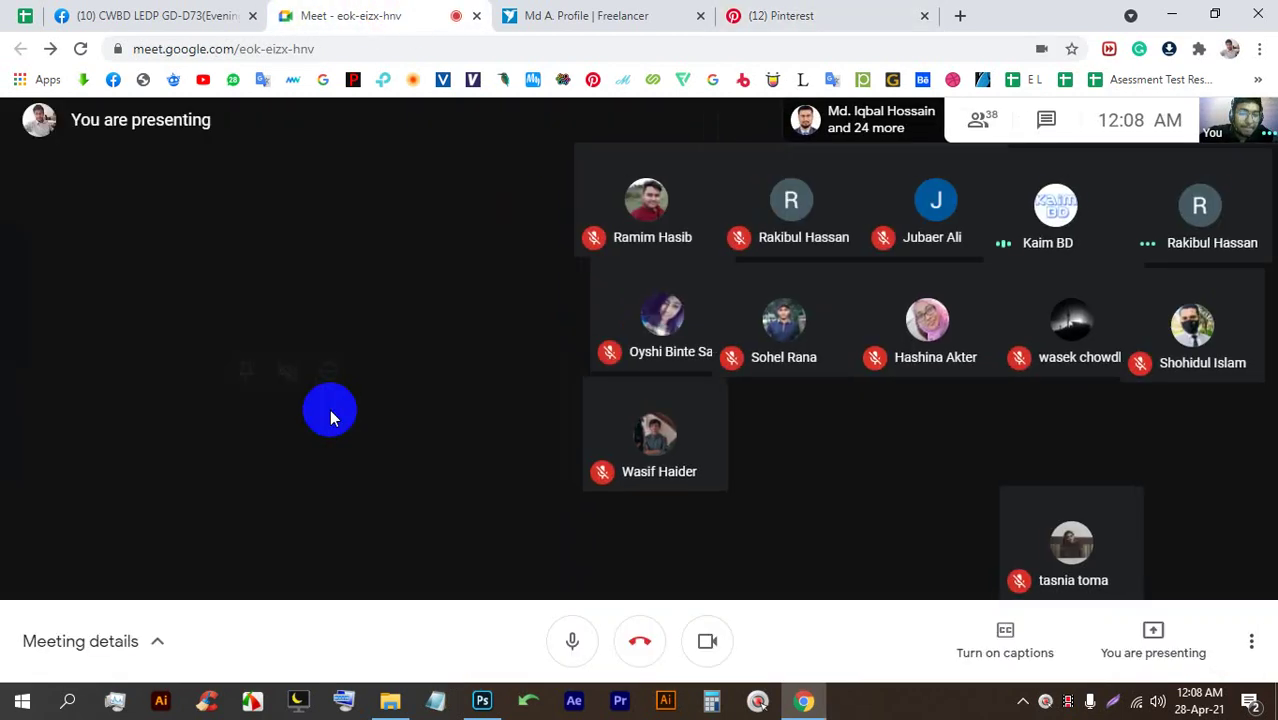